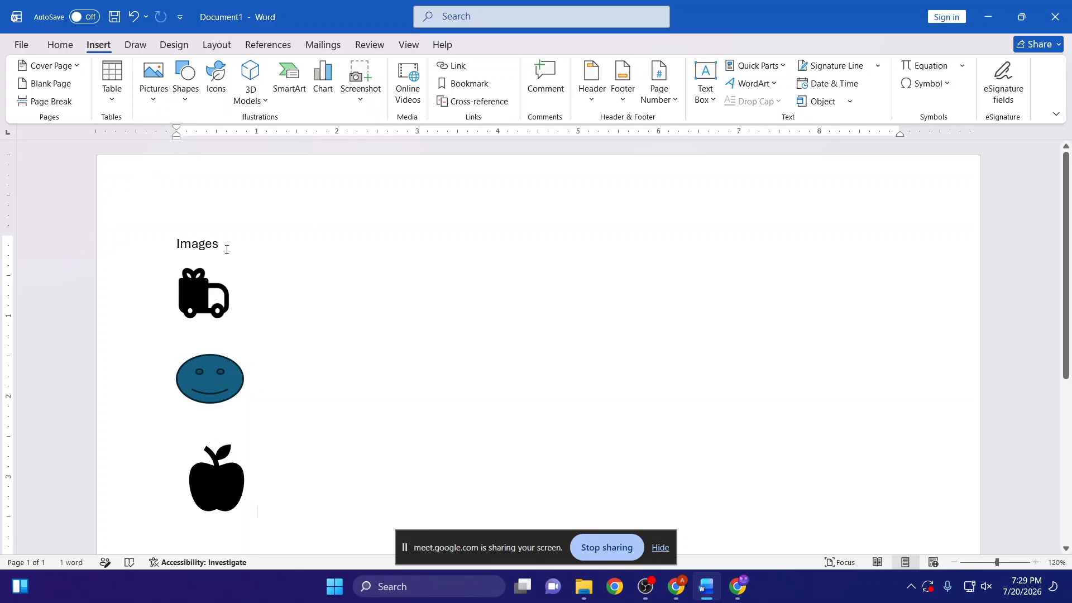
left_click(120, 256)
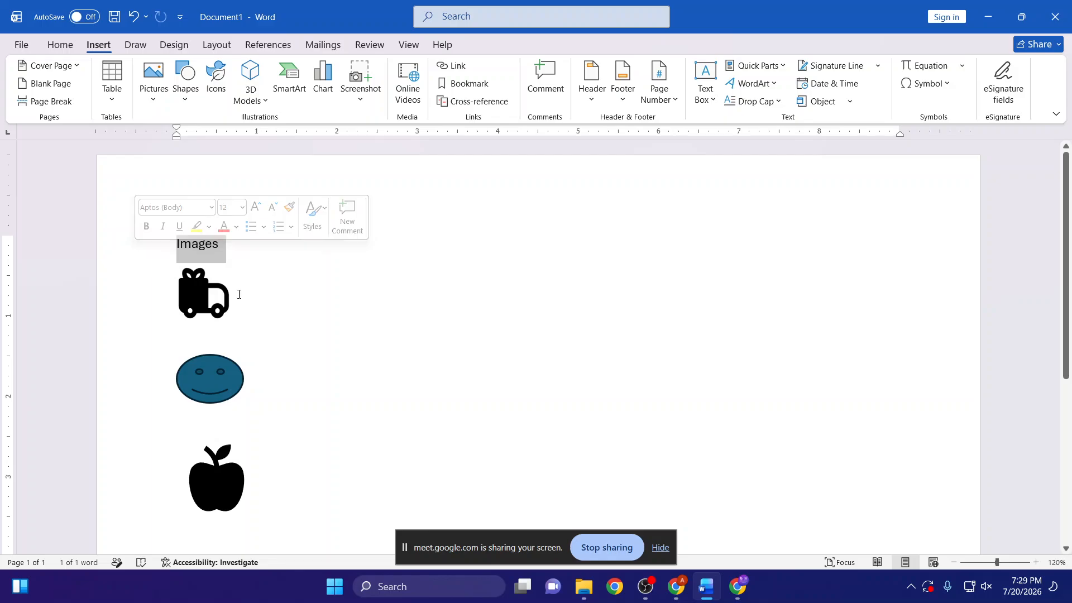
left_click(353, 269)
left_click_drag(219, 244, 178, 244)
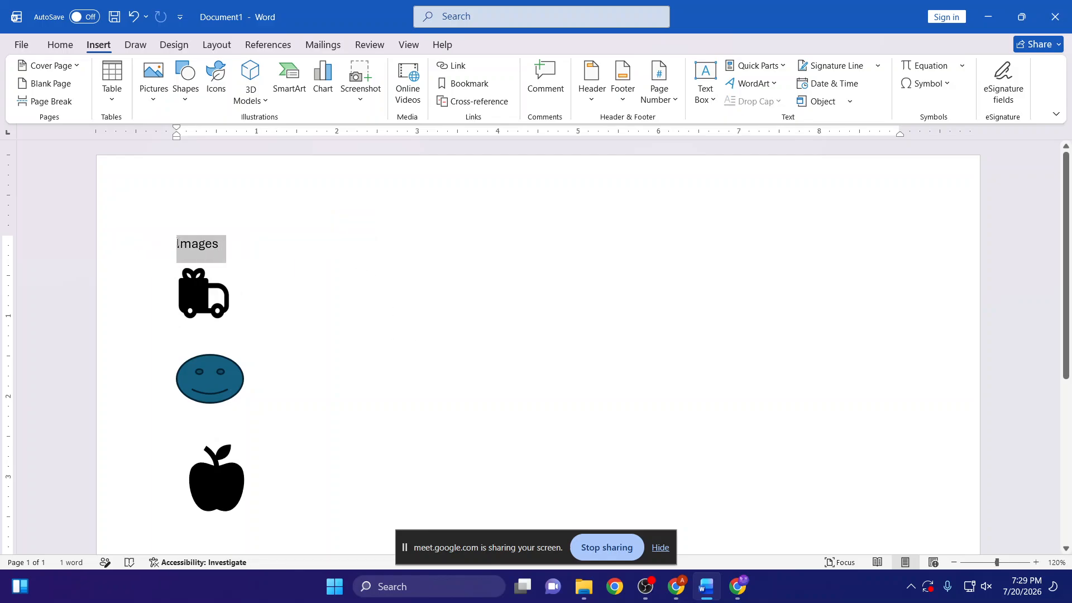
left_click(203, 302)
left_click(216, 388)
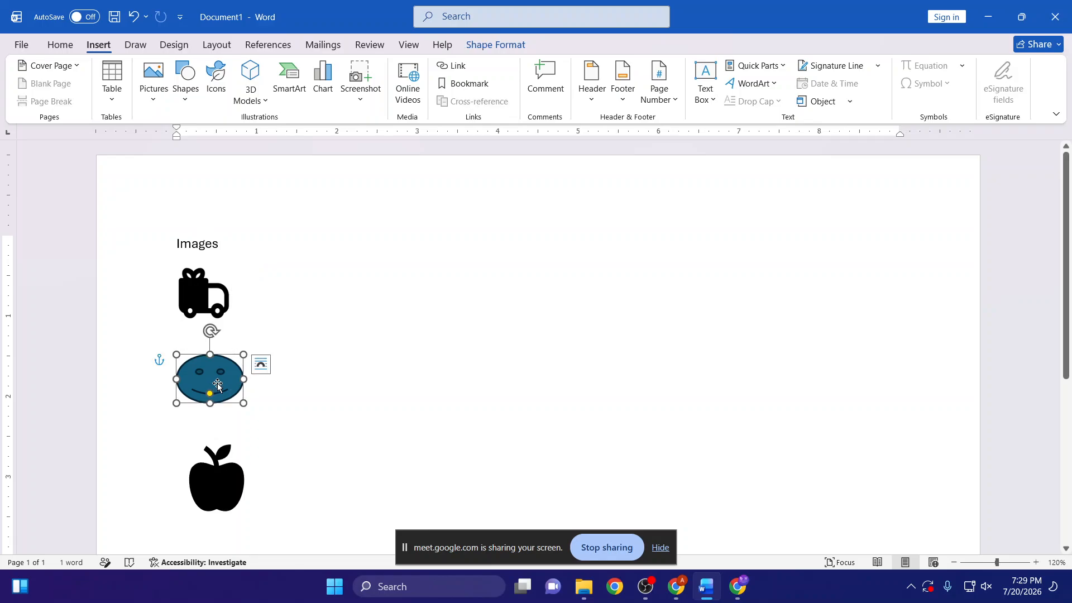
left_click(239, 492)
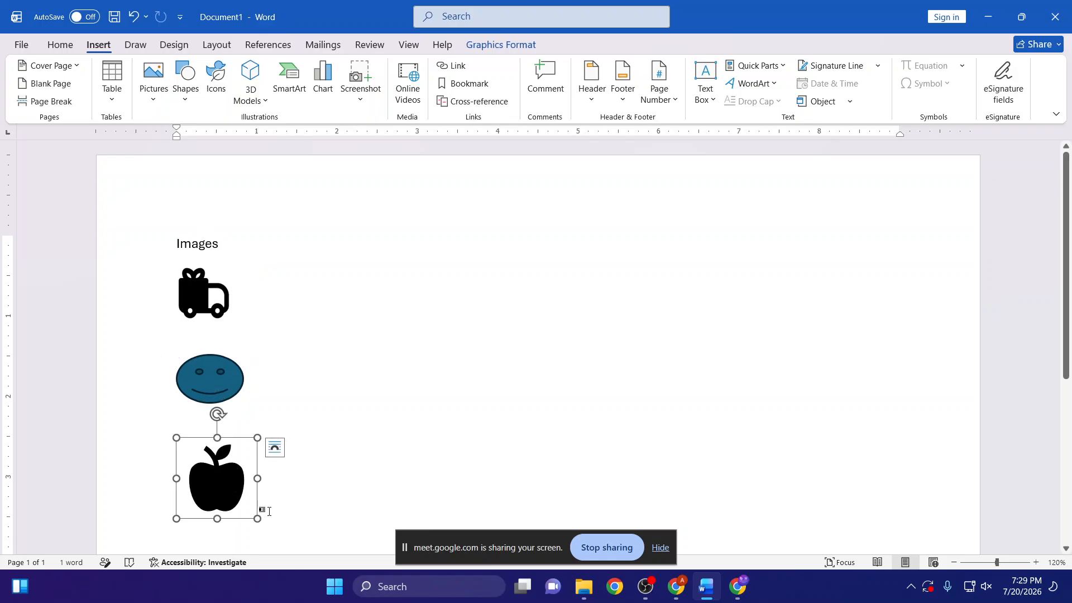
left_click(431, 407)
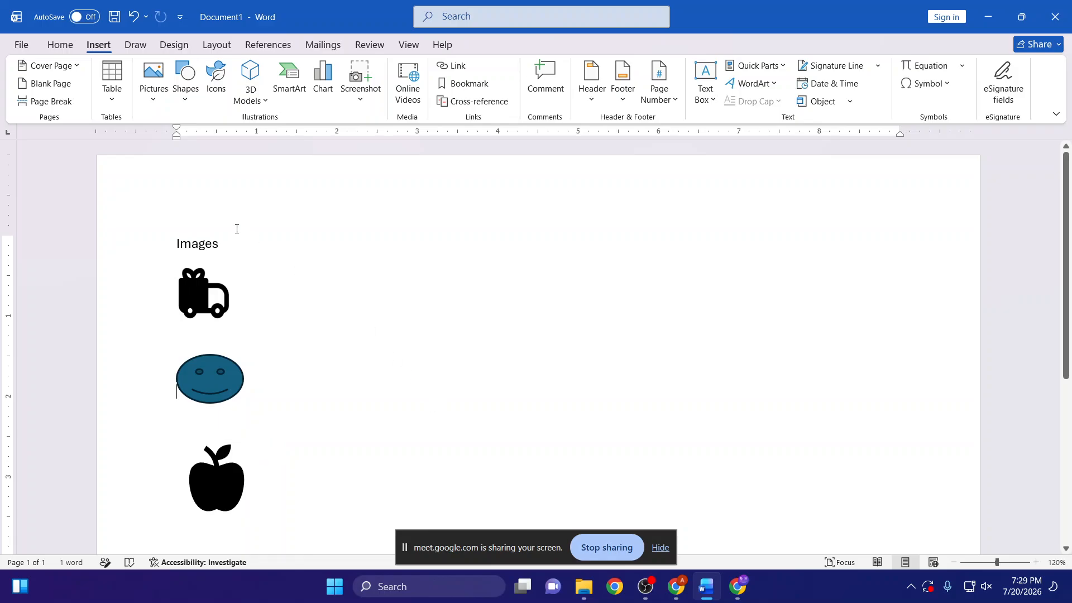
left_click_drag(221, 243, 174, 250)
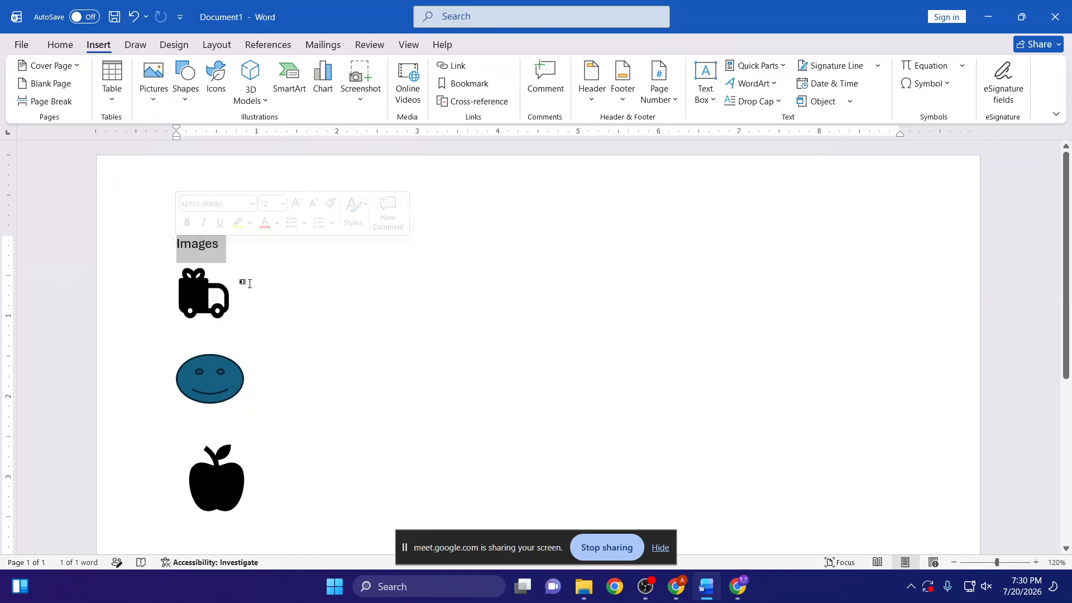
- Switch to the Chrome window holding the image search and look through its photo, YouTube video and Google Images tabs
mouse_move(679, 590)
left_click(628, 542)
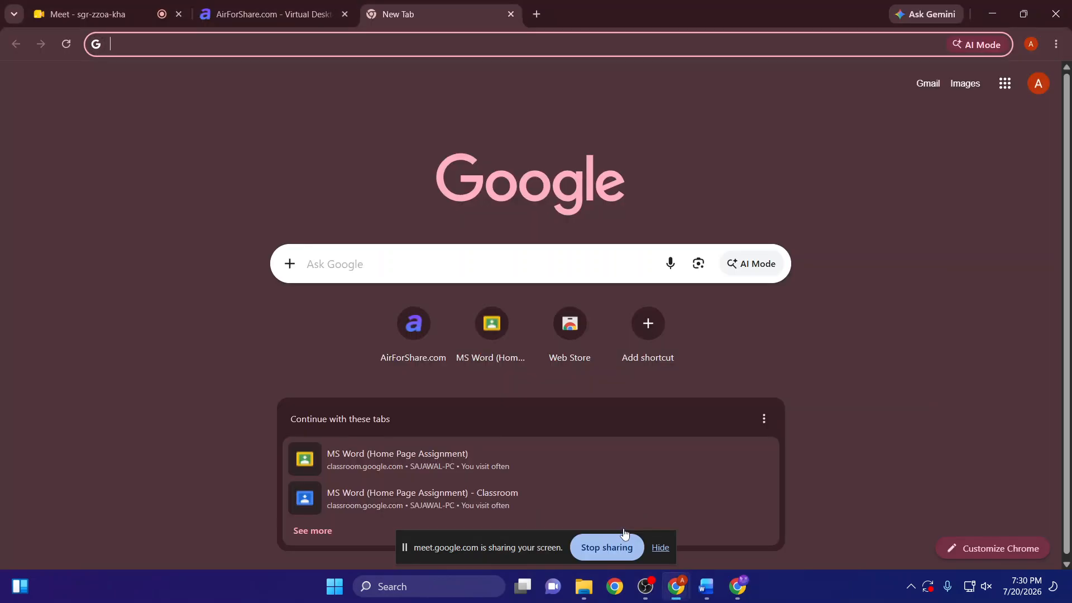
mouse_move(739, 588)
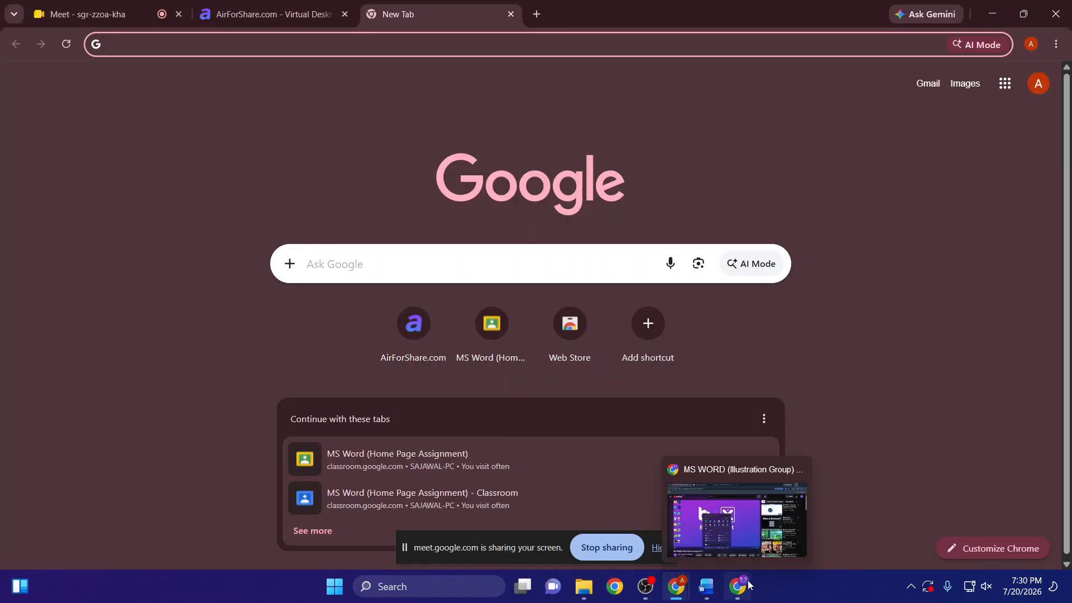
left_click(733, 535)
left_click(419, 13)
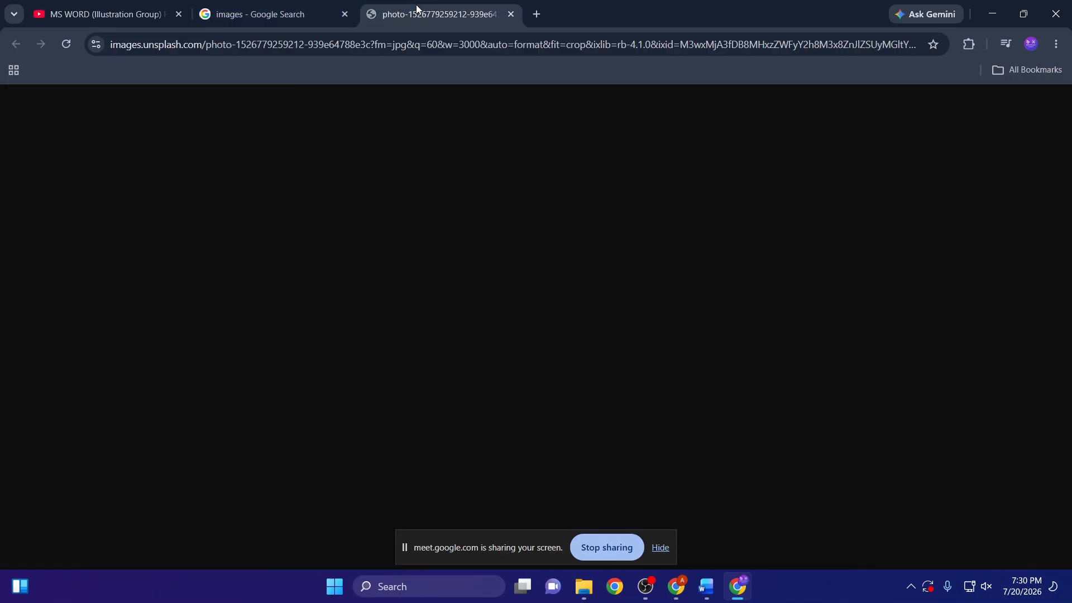
left_click(107, 13)
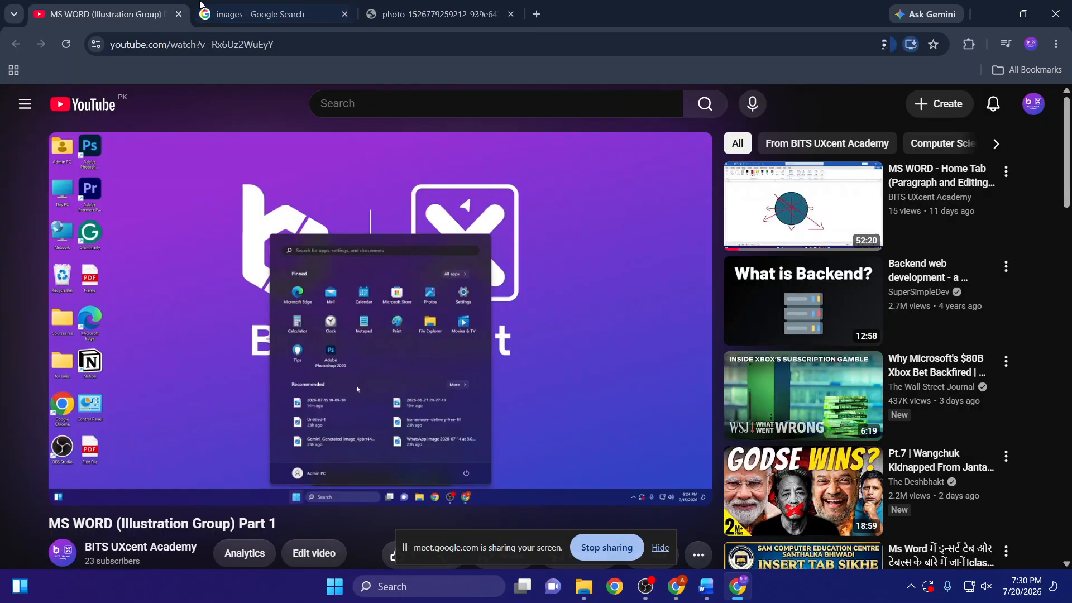
left_click(257, 13)
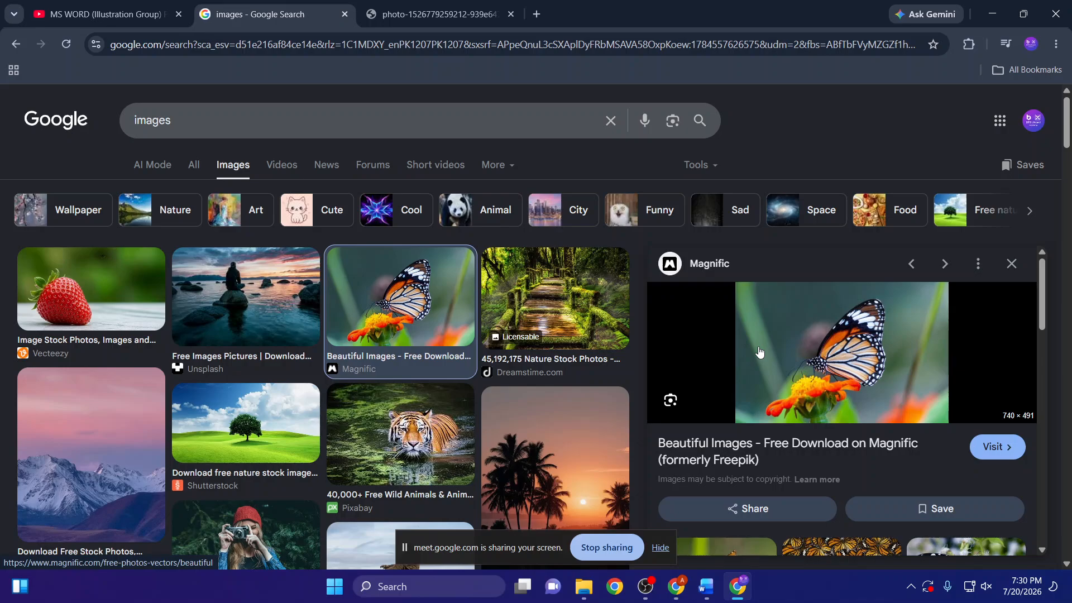
right_click(766, 330)
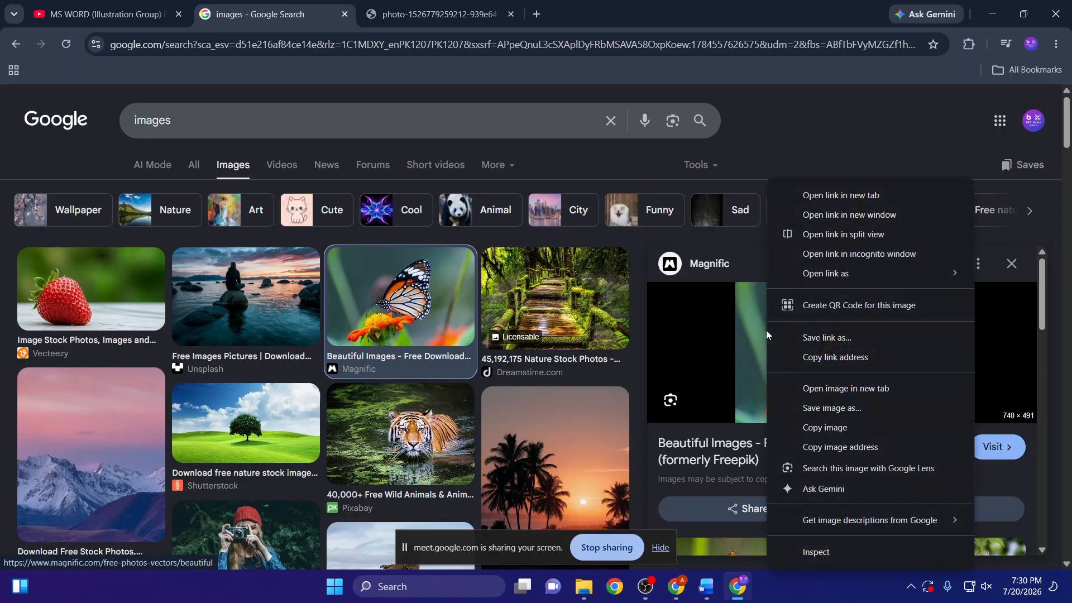
left_click(819, 391)
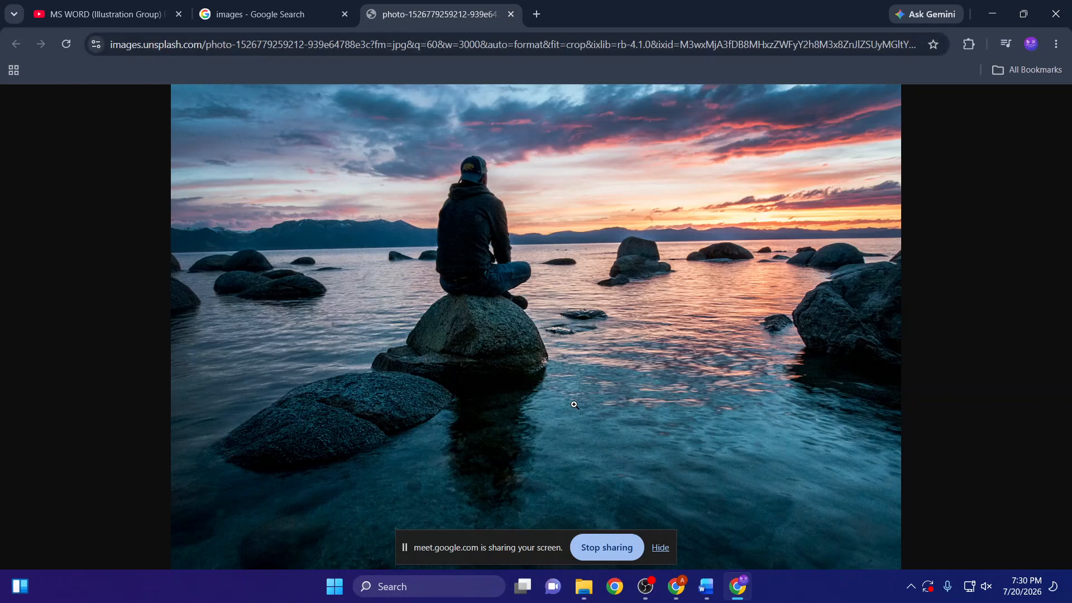
left_click(255, 14)
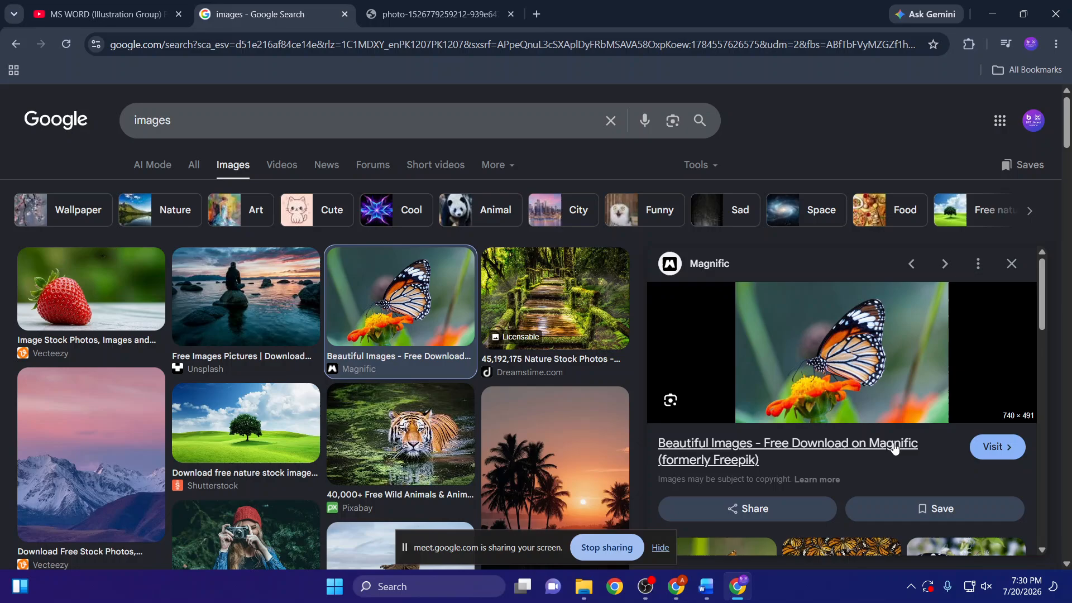
right_click(867, 339)
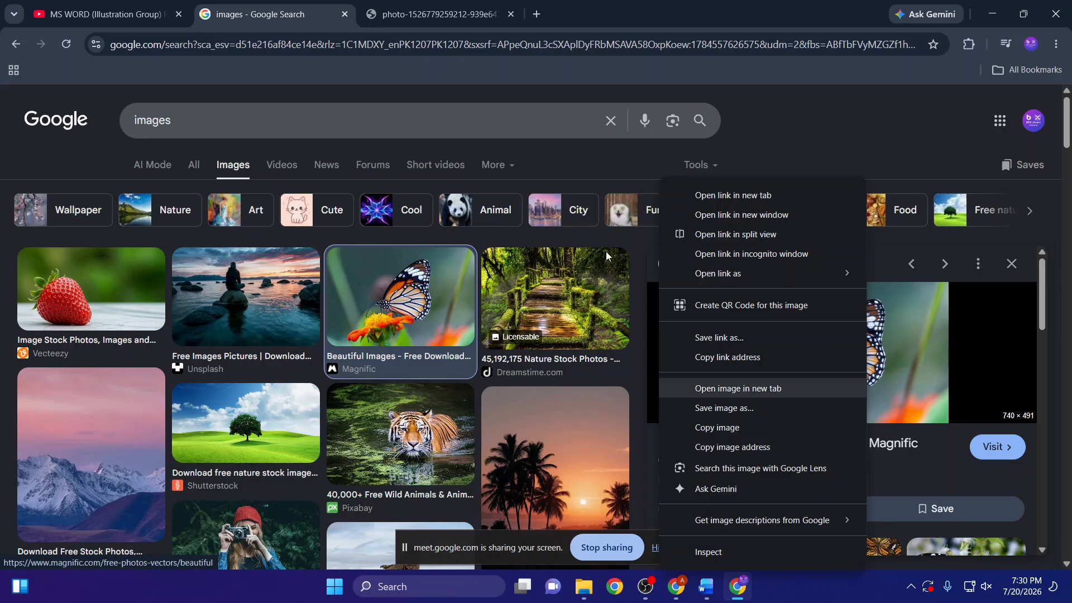
left_click(657, 15)
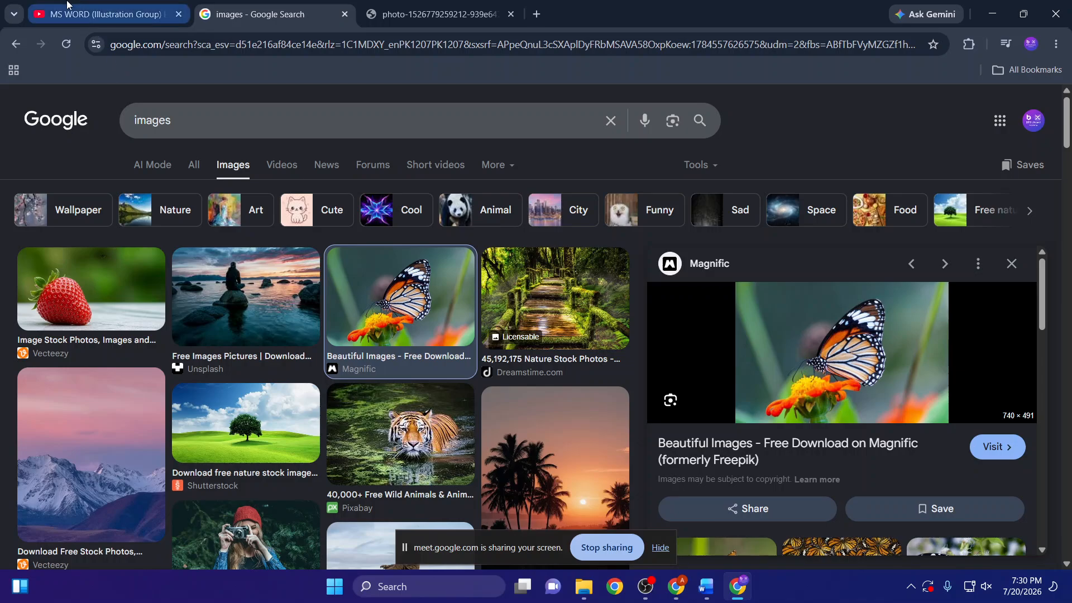
- Examine the YouTube video's web address, highlighting the domain part and the watch path separately
left_click(82, 22)
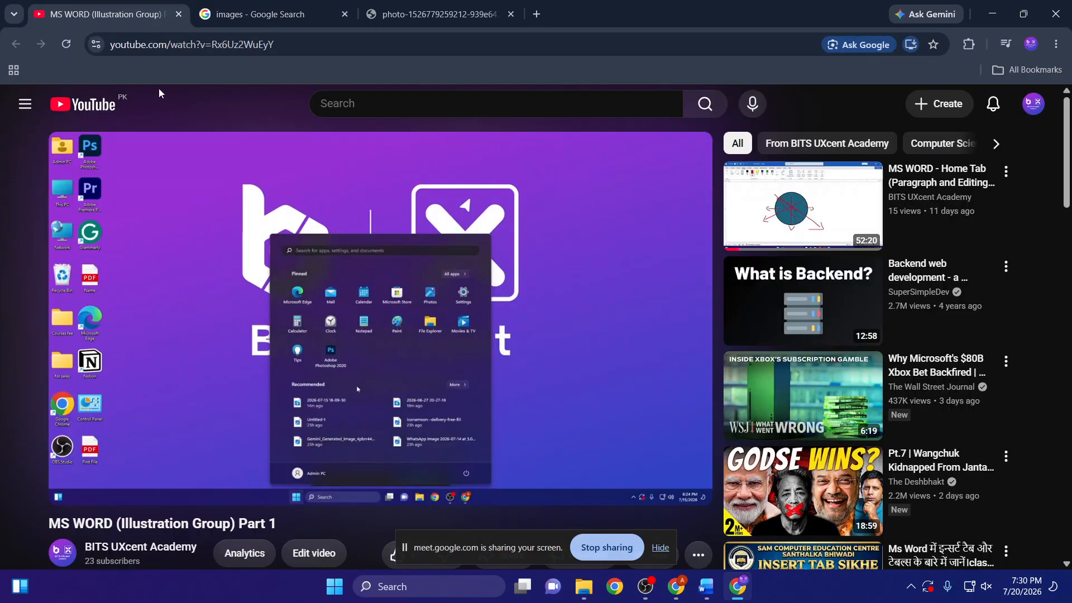
left_click_drag(165, 44, 106, 55)
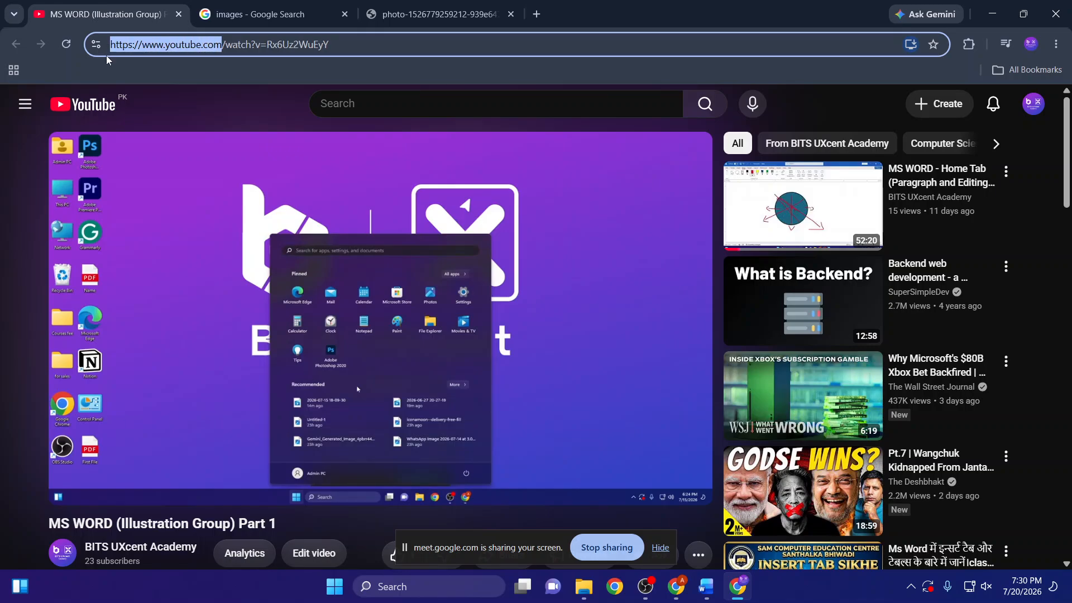
left_click_drag(223, 51, 227, 49)
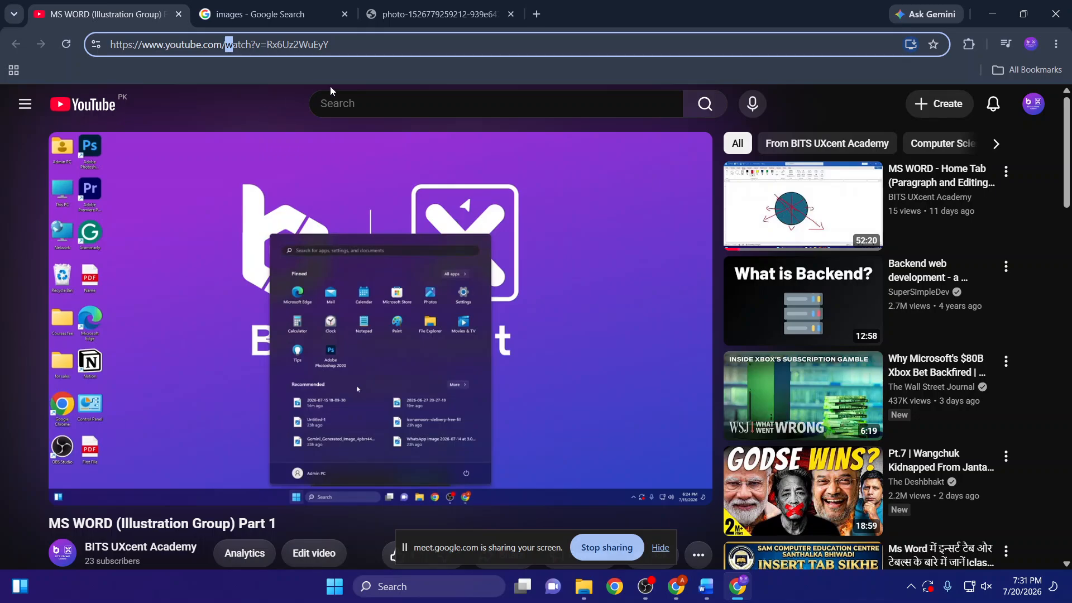
left_click_drag(329, 45, 227, 50)
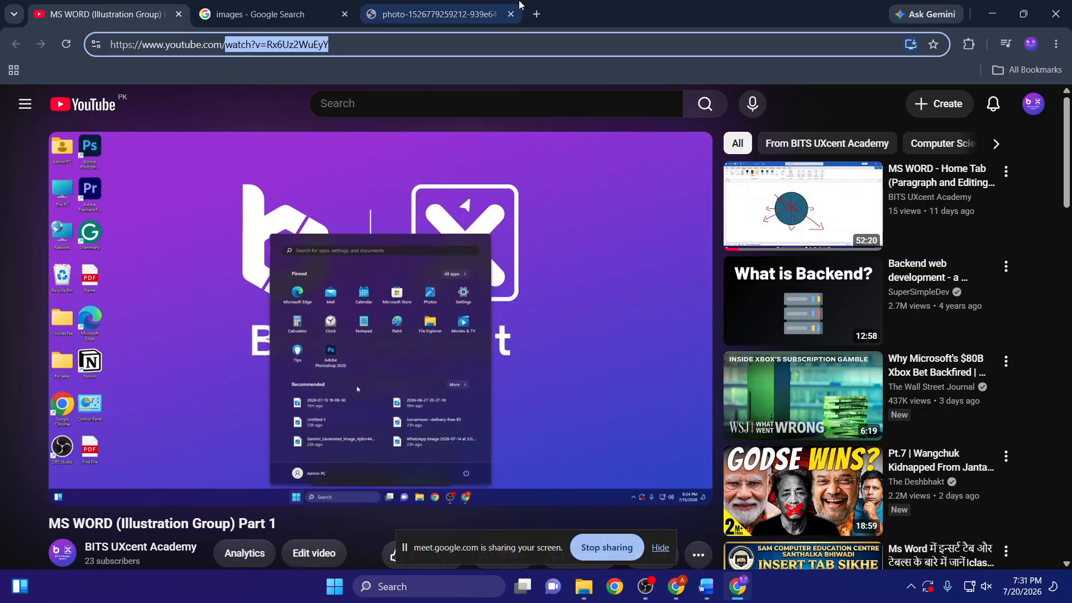
- Copy the full web address of the Unsplash lake sunset photo and switch to the Word document
left_click(416, 6)
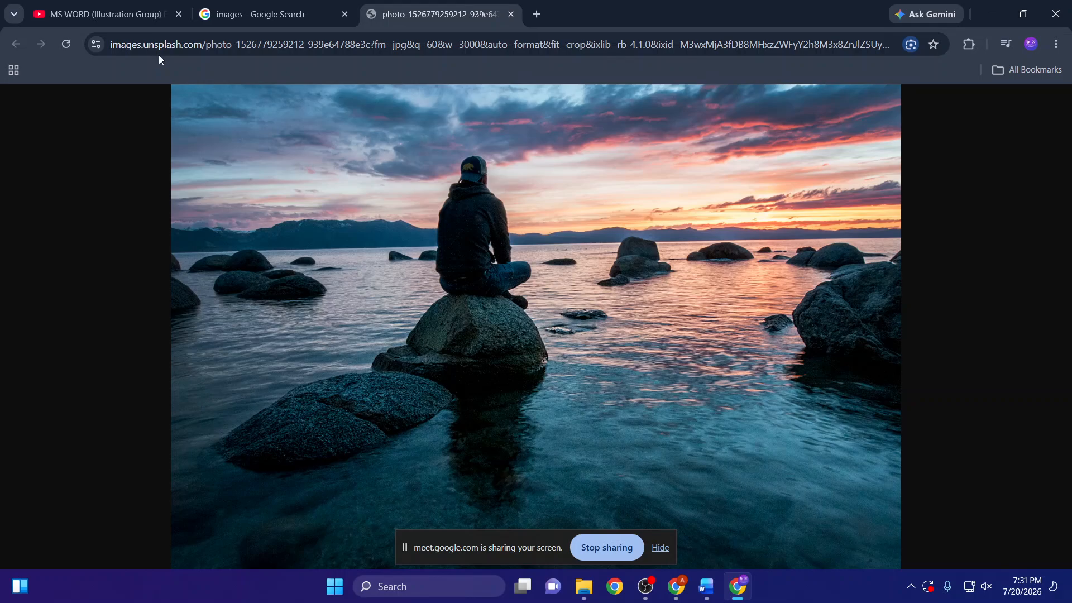
left_click(122, 46)
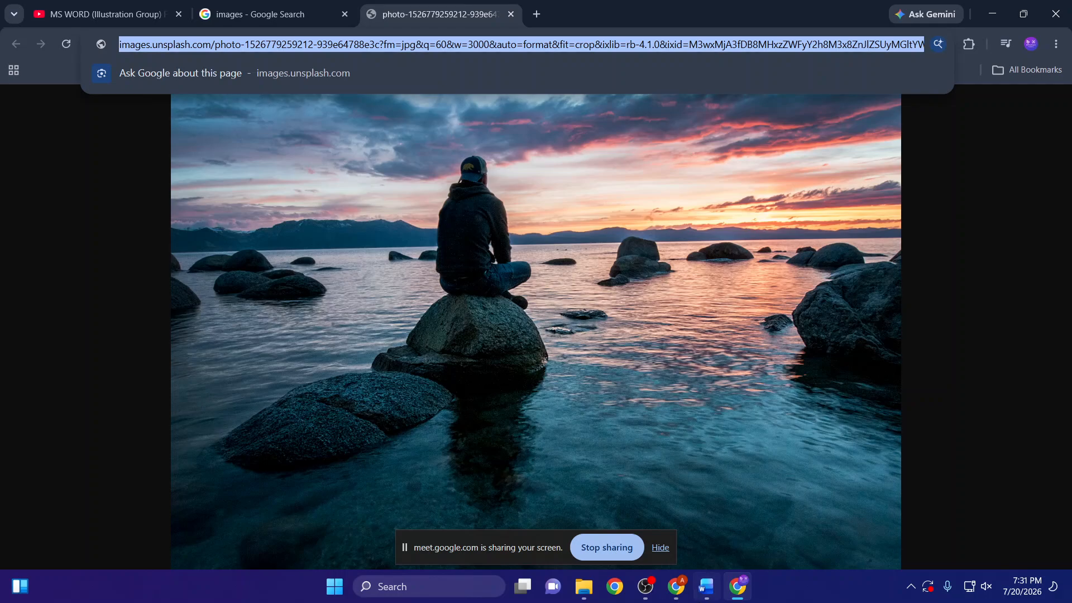
left_click(706, 587)
- Turn the word "Images" at the start of the document into a hyperlink to the copied Unsplash photo address
left_click_drag(226, 244, 176, 246)
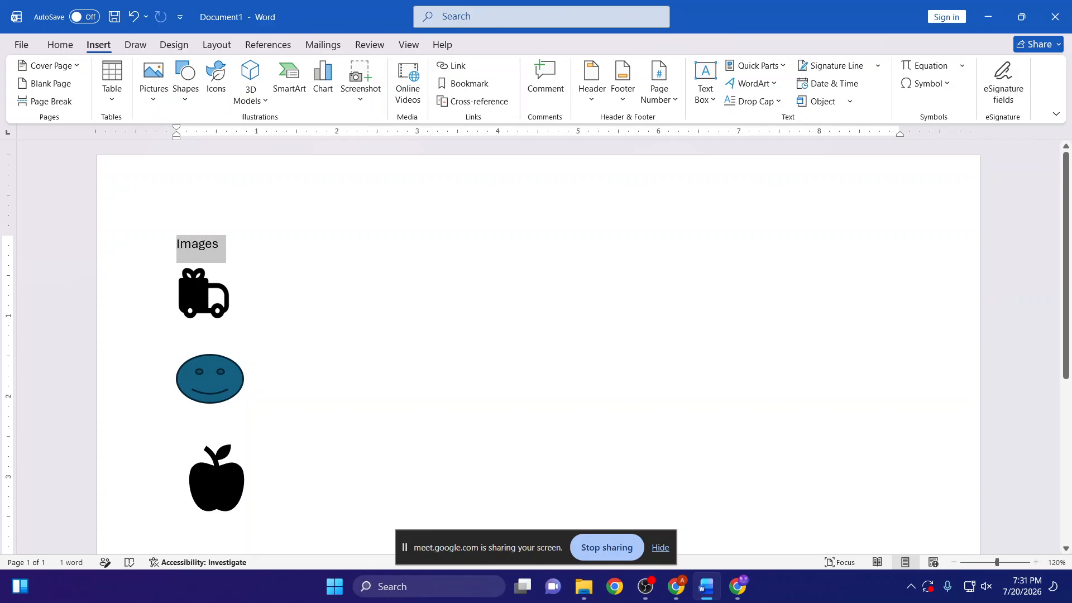
left_click(458, 67)
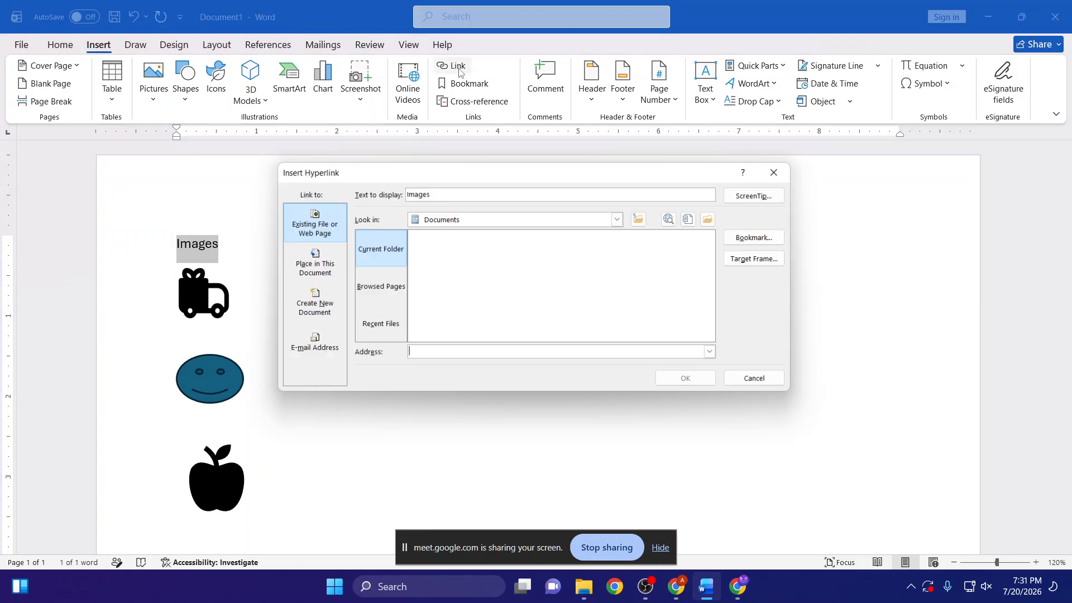
left_click(773, 173)
key("ctrl+k")
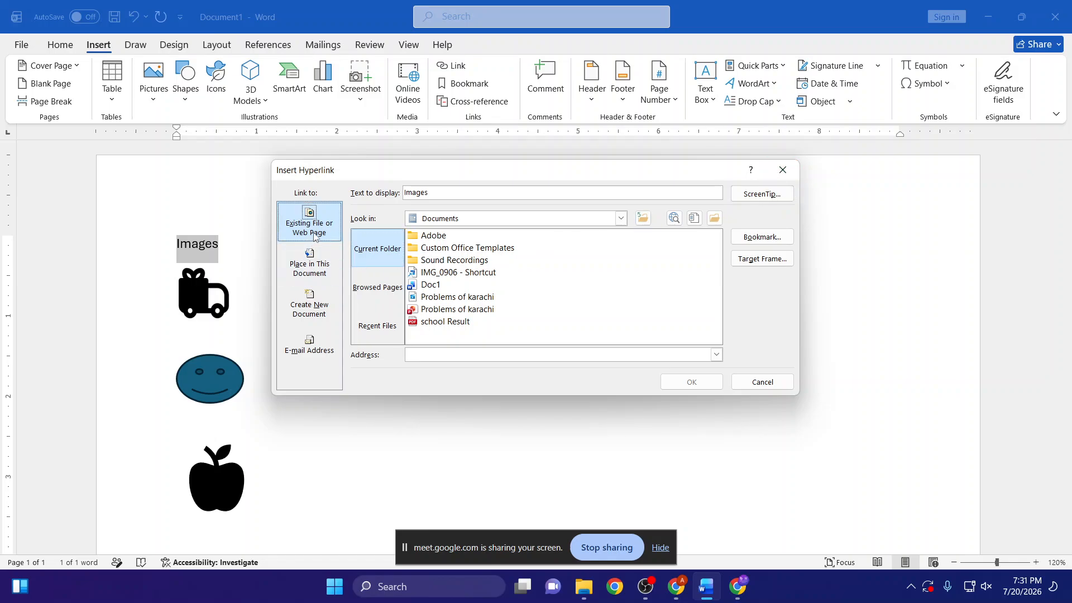
left_click(355, 290)
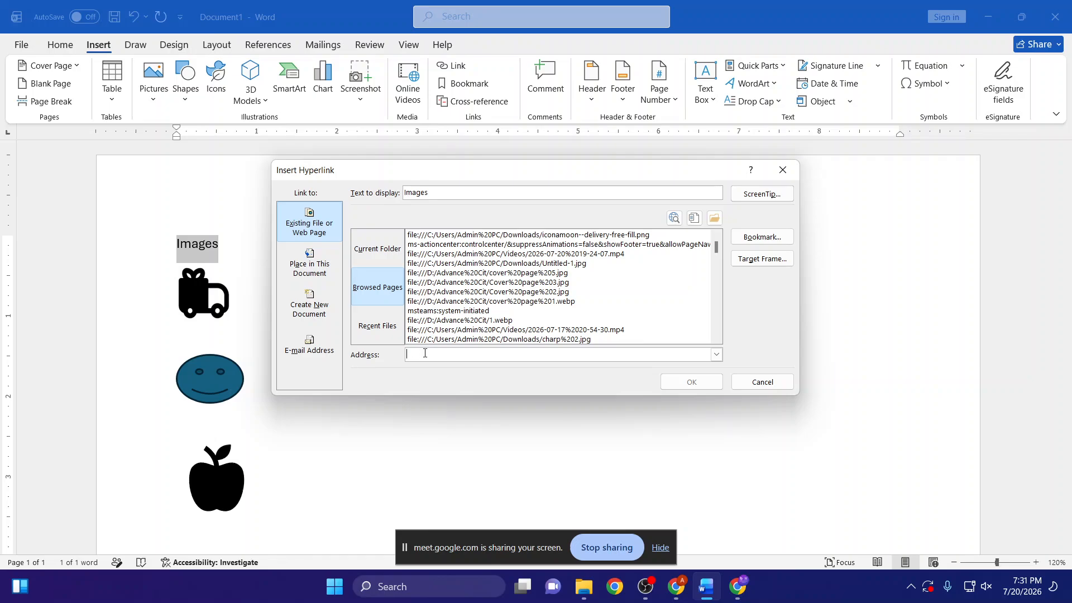
key("ctrl+v")
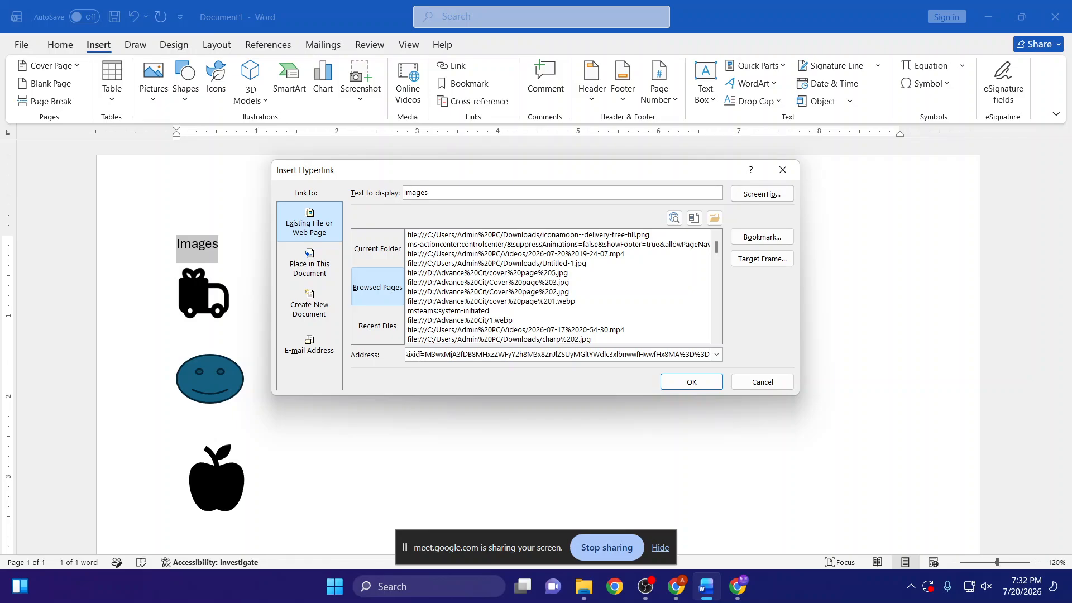
left_click(284, 277)
left_click(505, 355)
left_click(682, 383)
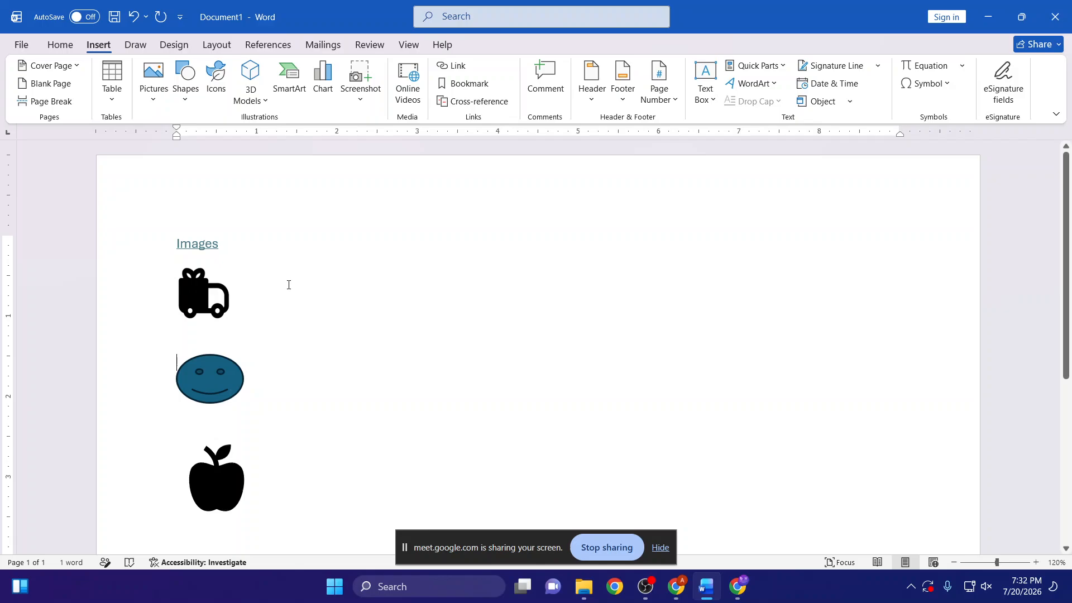
- Add the plain text "images" on the line below the truck icon and move the smiley shape down clear of it
type("images")
key("Return")
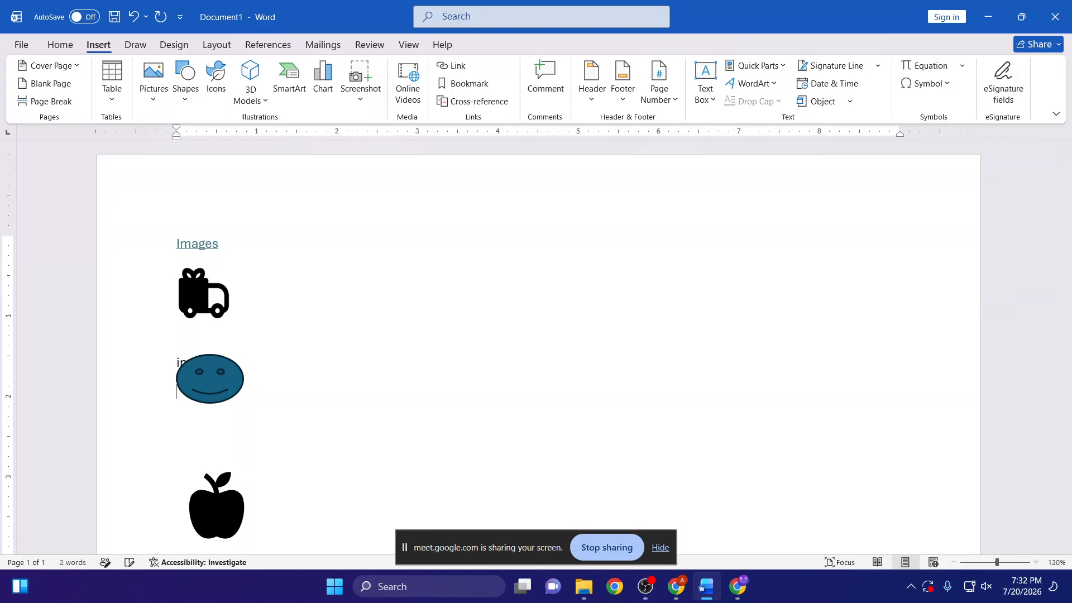
left_click_drag(202, 380, 210, 427)
left_click(204, 364)
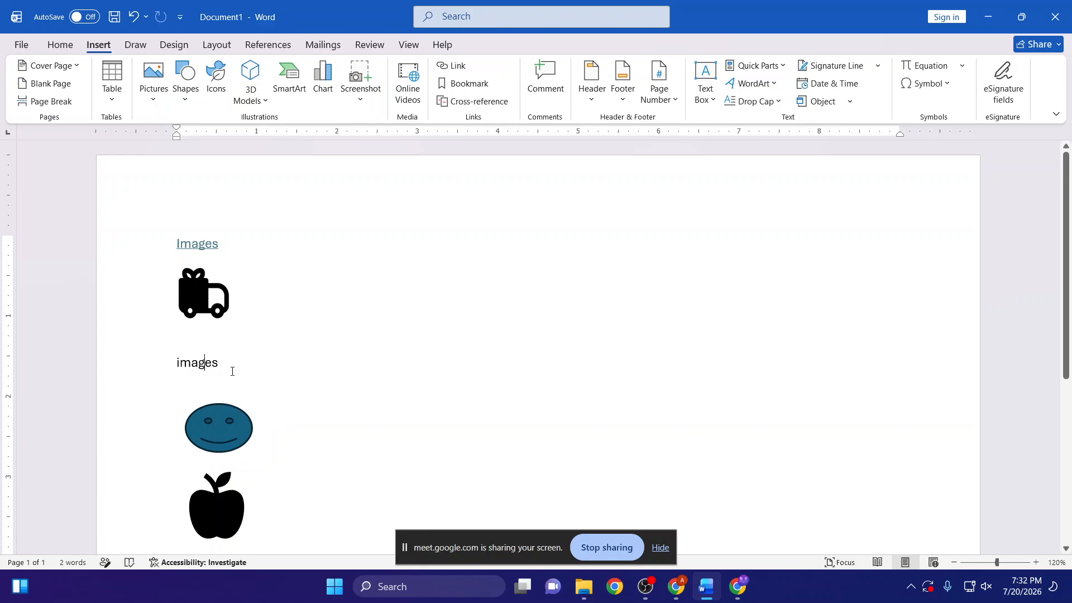
left_click_drag(175, 366, 218, 366)
key("Right")
- Switch to Chrome, close the tab showing the Unsplash lake sunset photo, and return to the Word document
mouse_move(206, 243)
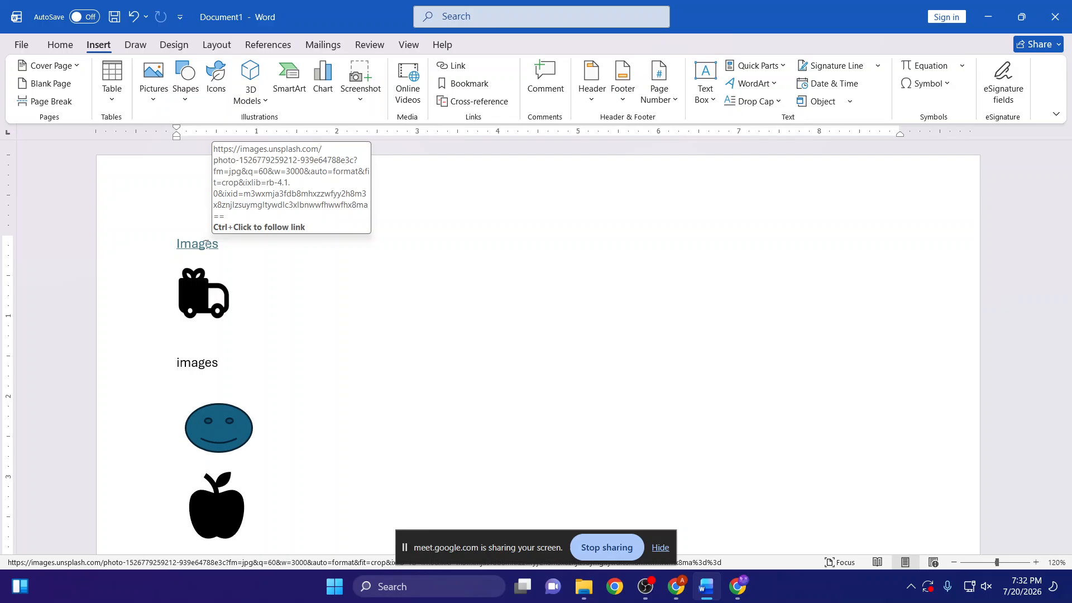
left_click(205, 244)
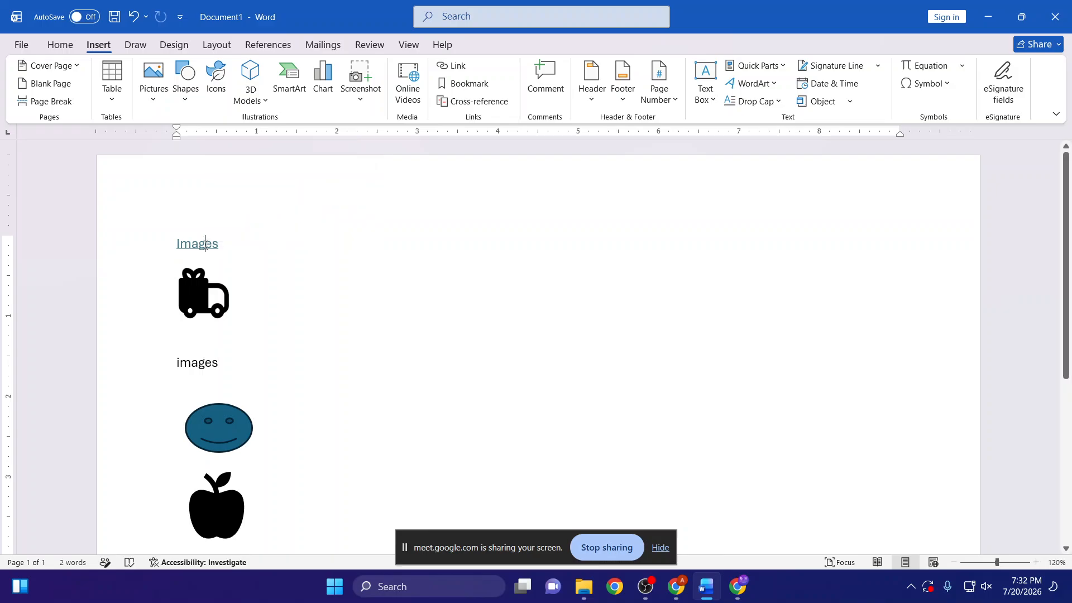
left_click(738, 586)
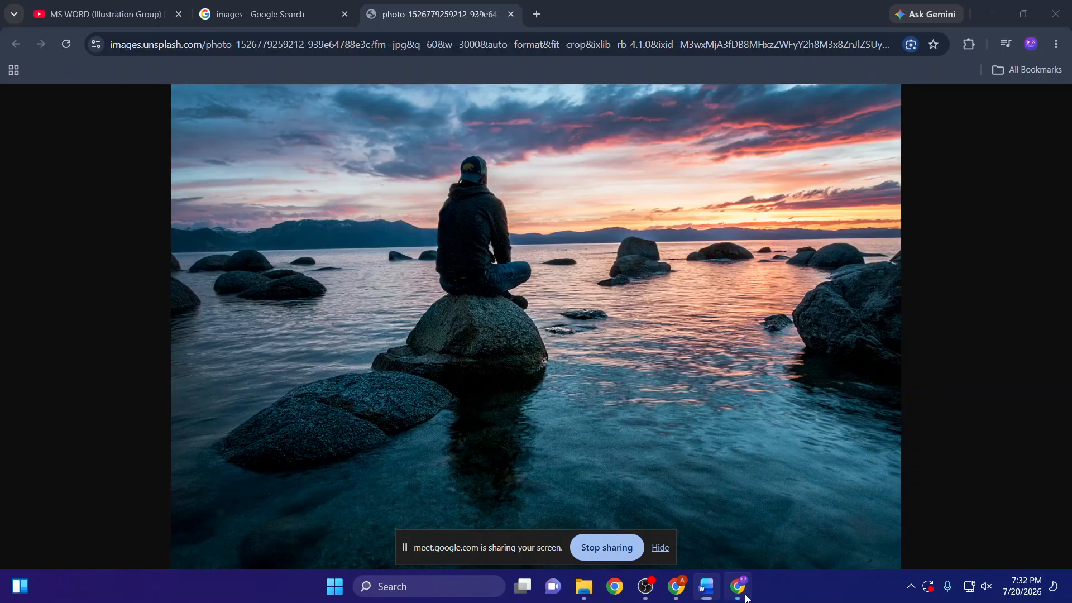
left_click(510, 14)
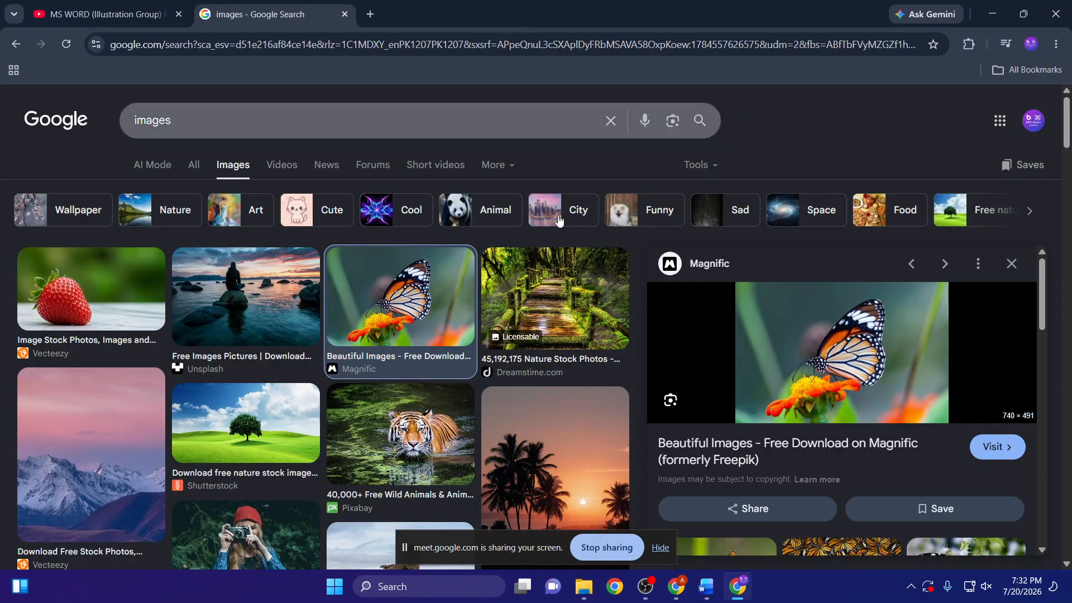
left_click(703, 583)
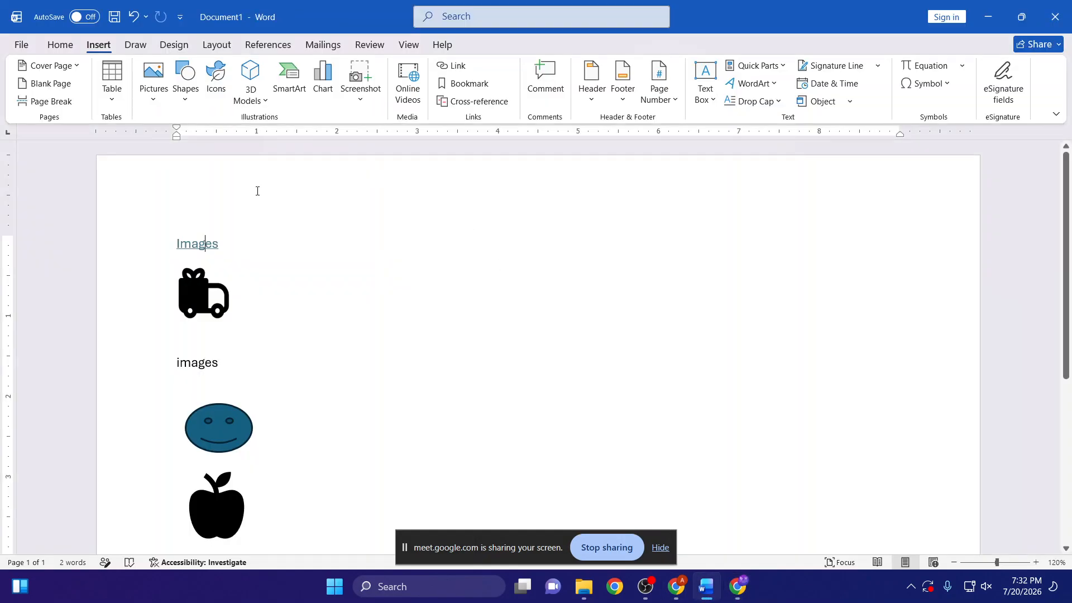
- Test the "Images" hyperlink at the start of the document by following it, and close the browser window it opens
left_click(204, 244)
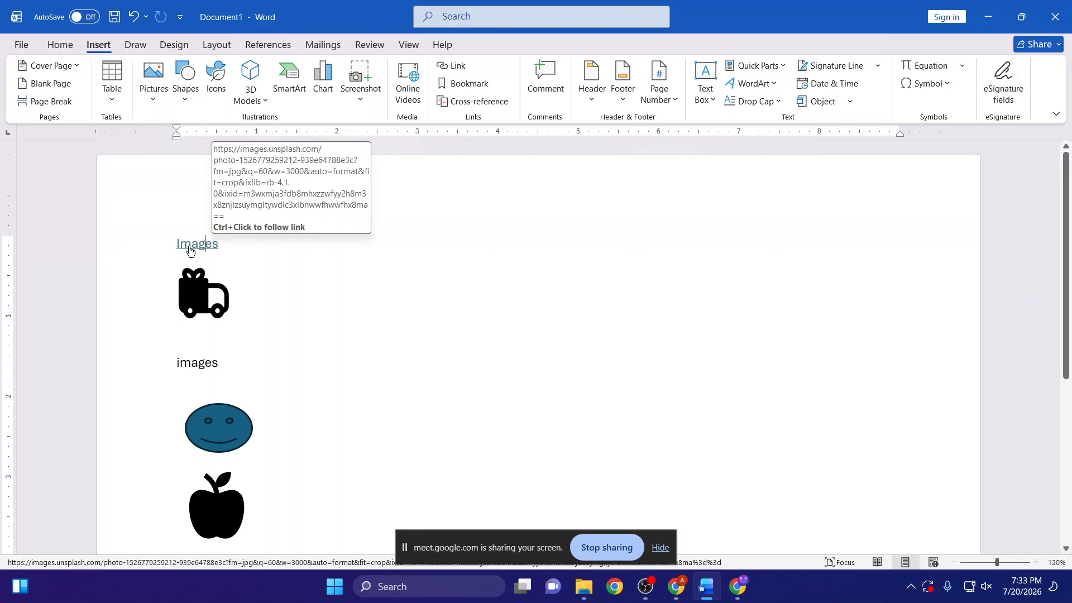
left_click(189, 251, "ctrl")
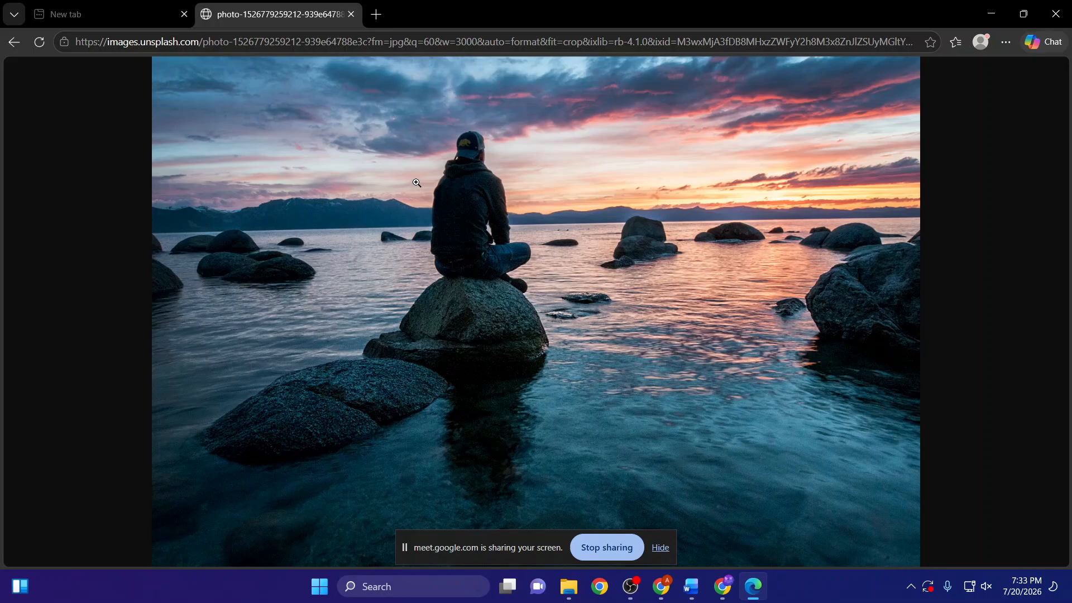
left_click(354, 14)
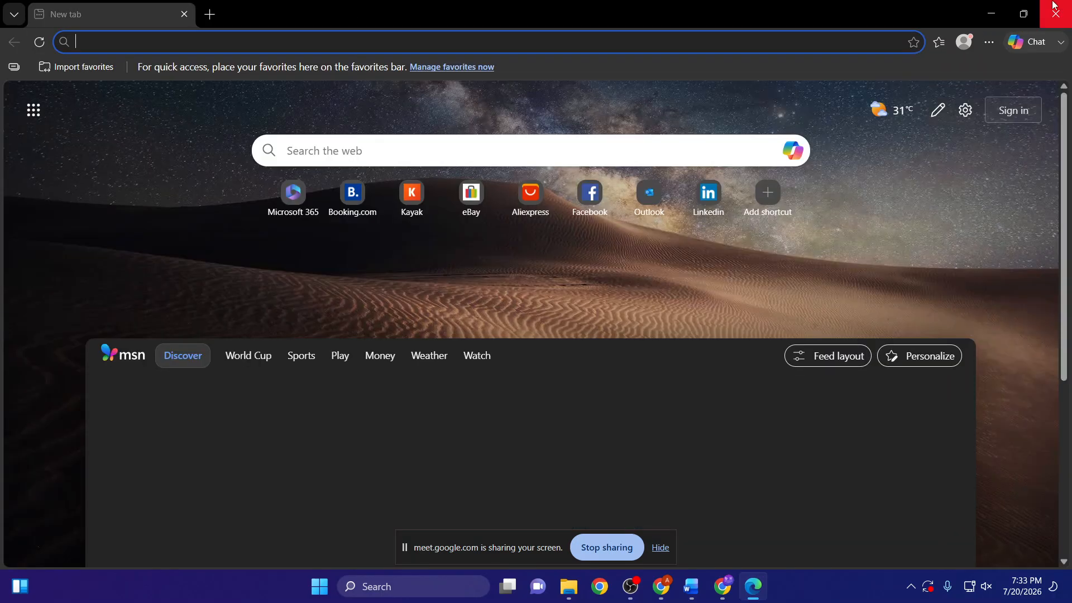
left_click(1056, 11)
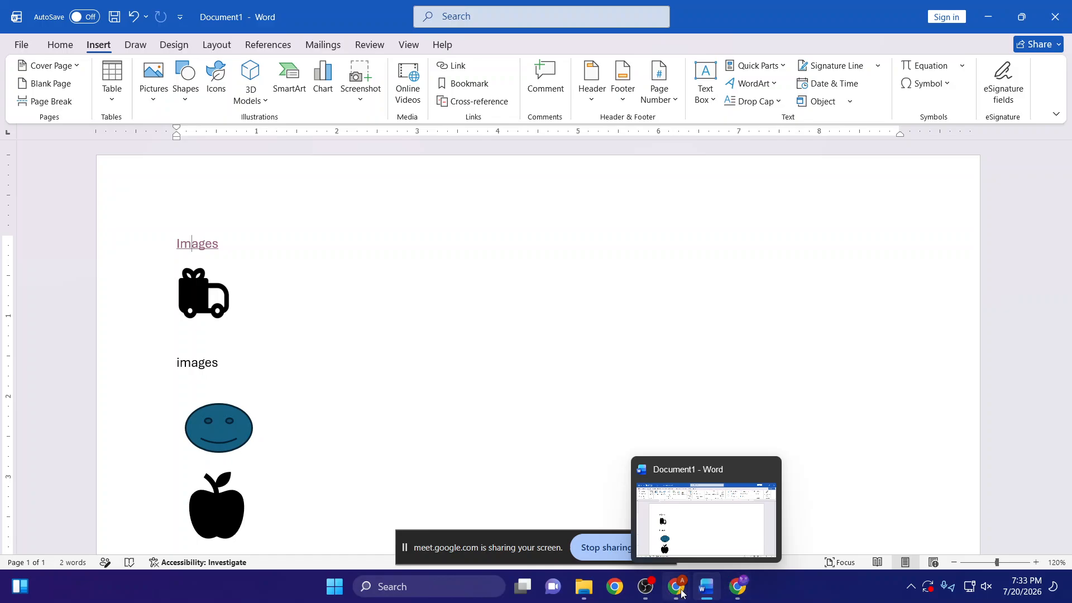
- Copy the image address of the butterfly photo from the Google Images results in Chrome and return to Word
mouse_move(749, 589)
left_click(642, 517)
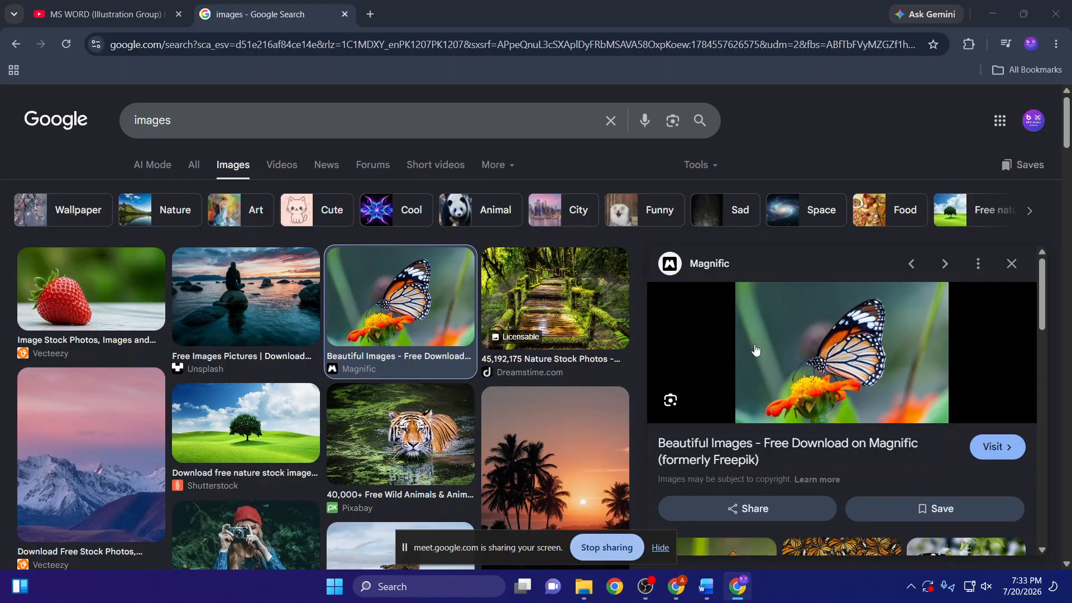
right_click(800, 360)
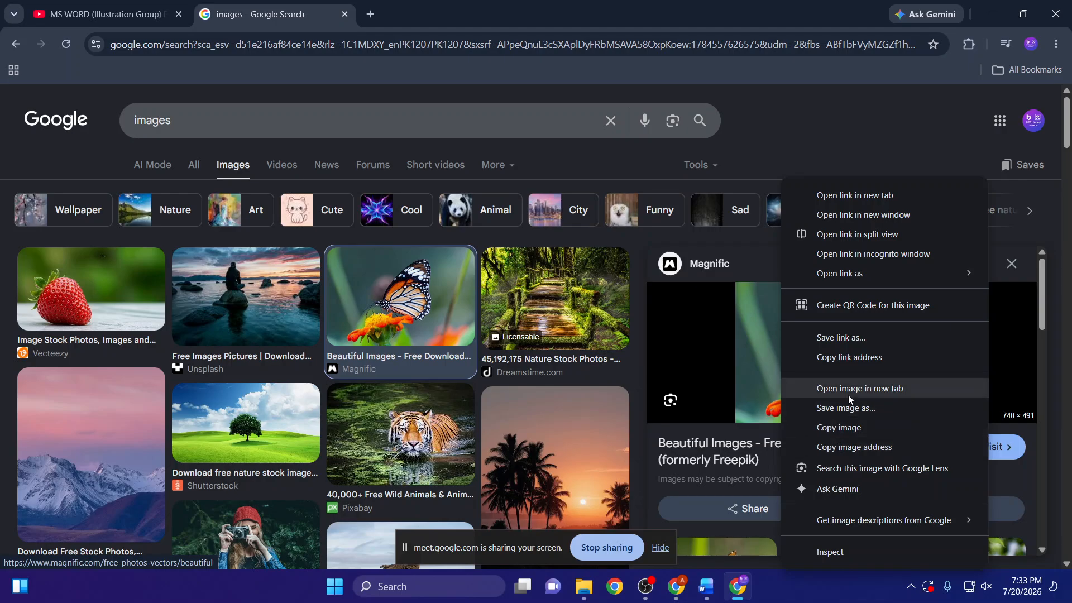
left_click(838, 453)
key("alt+Tab")
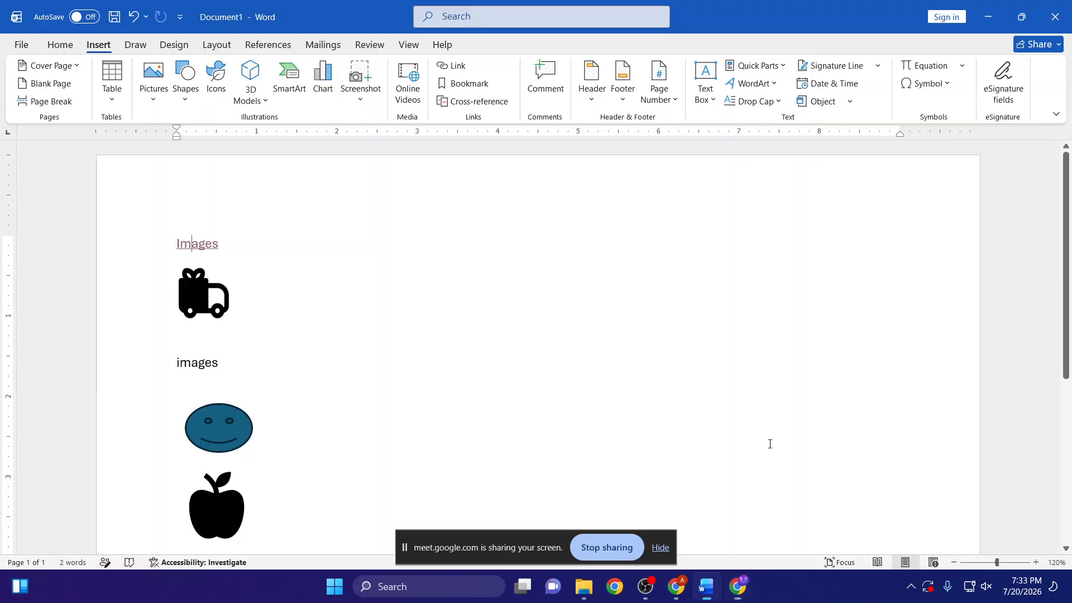
- Turn the word "images" below the truck icon into a hyperlink to the copied butterfly image address
double_click(170, 362)
left_click_drag(170, 360, 169, 360)
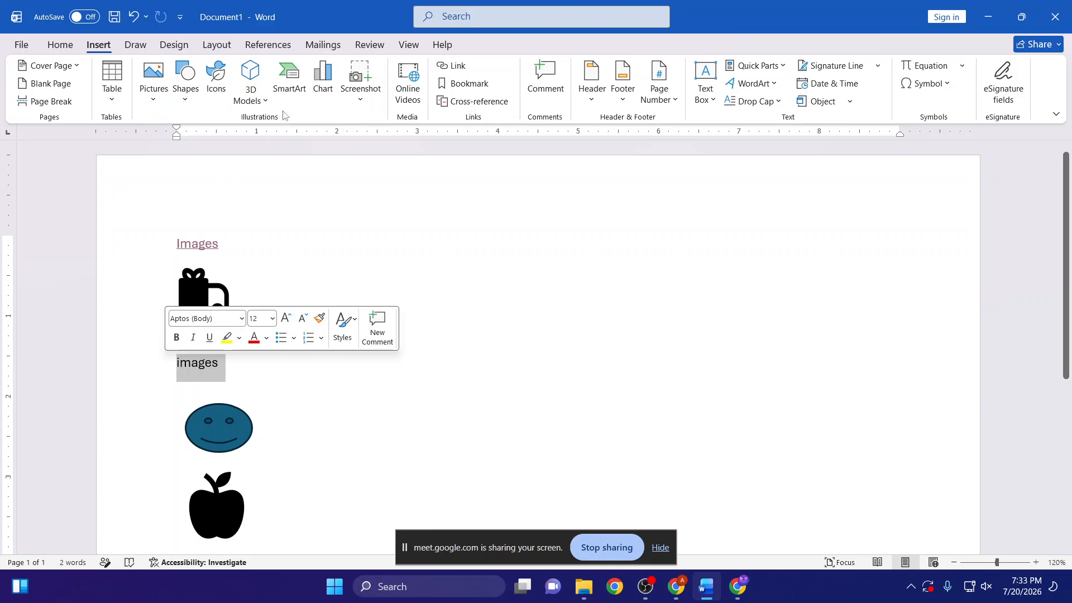
left_click(434, 73)
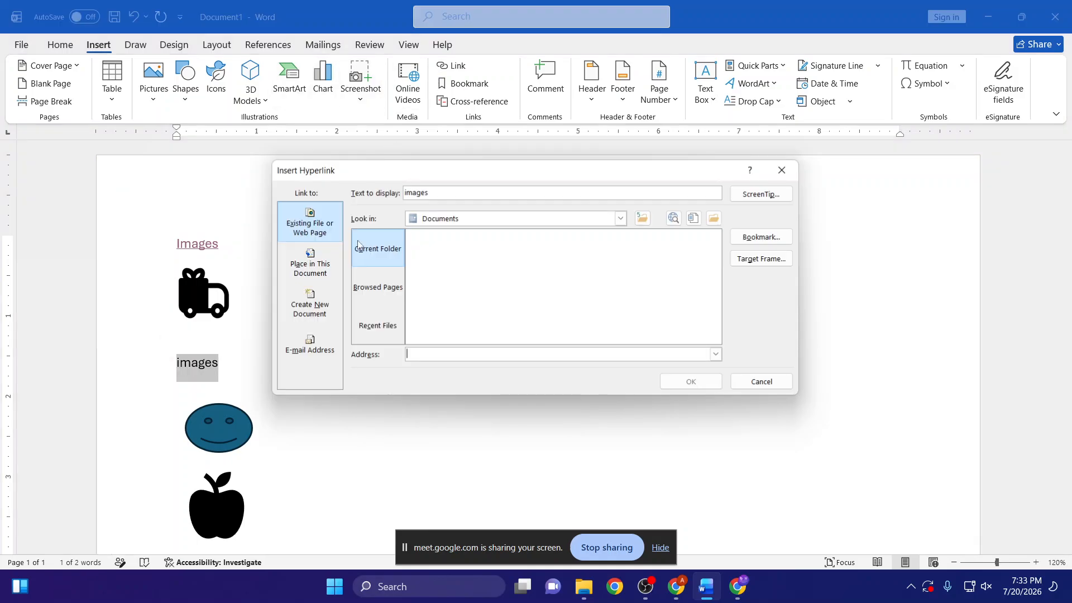
left_click(377, 287)
key("ctrl+v")
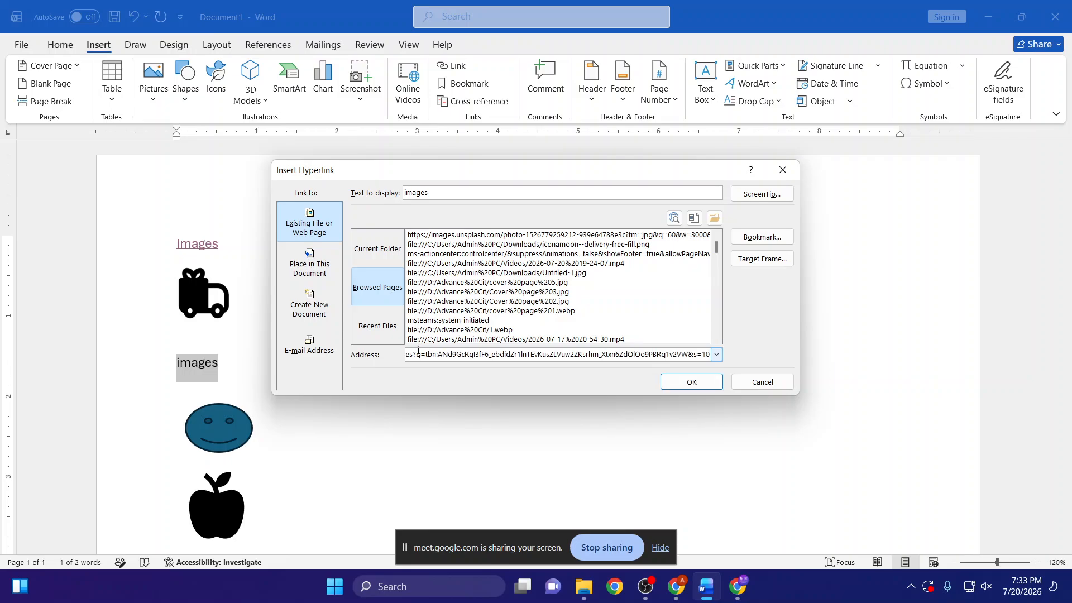
left_click(692, 382)
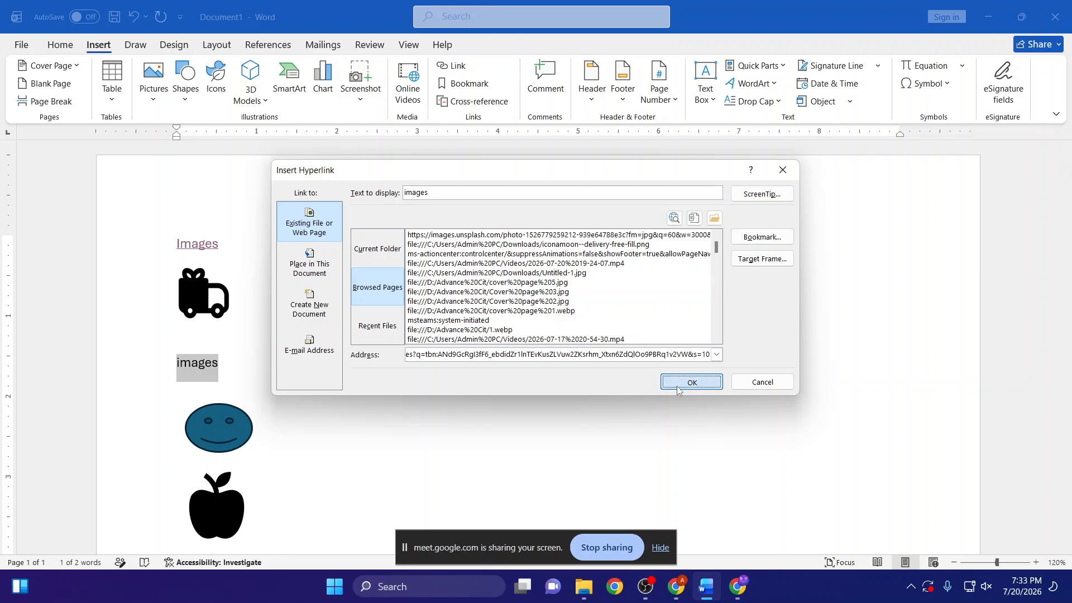
left_click(289, 391)
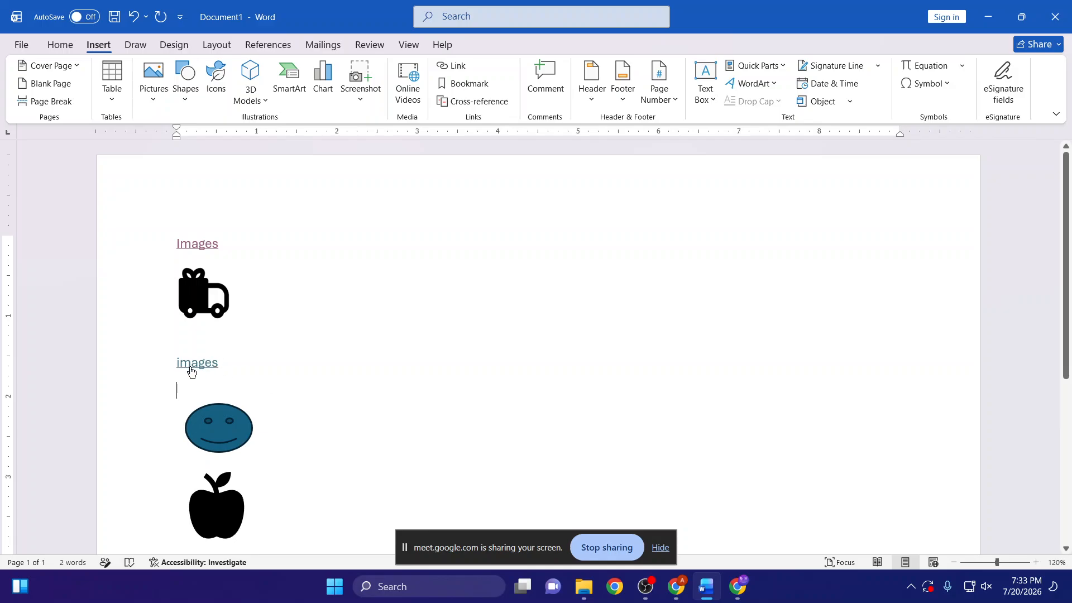
- Test the lowercase "images" hyperlink by following it to the butterfly photo, and close the browser window it opens
left_click(191, 366, "ctrl")
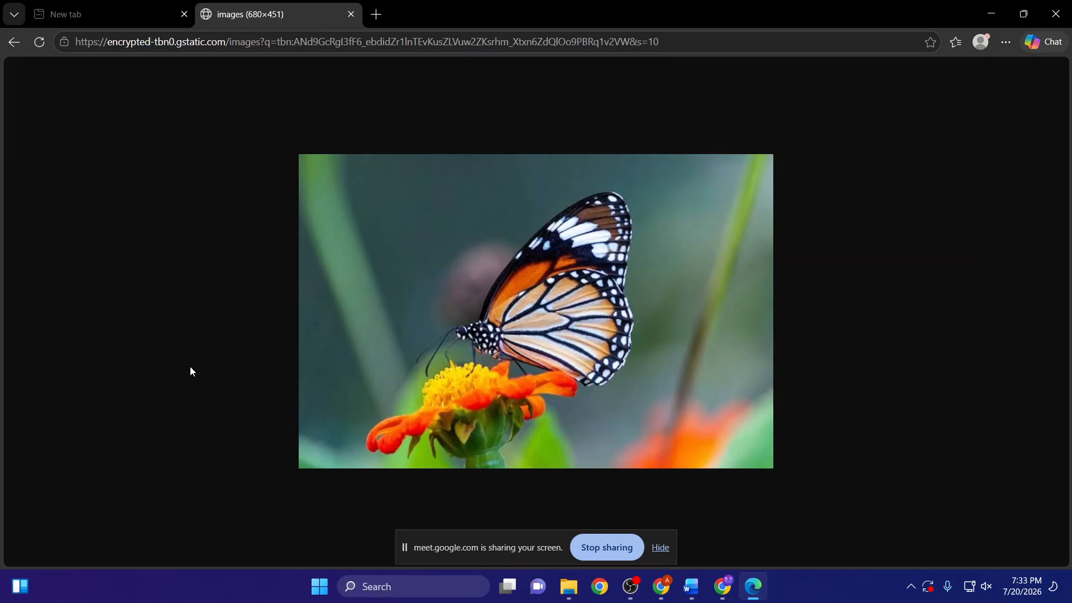
left_click(350, 14)
left_click(1055, 13)
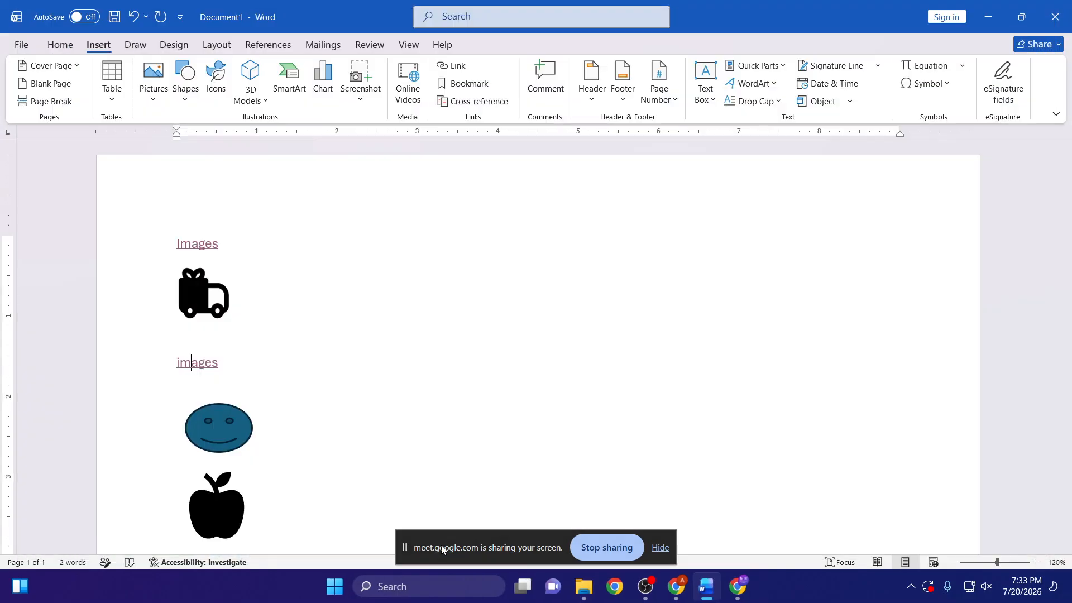
- Close the image search tab in Chrome, copy the share link of the "MS WORD (Illustration Group) Part 1" YouTube video, and return to Word
left_click(676, 588)
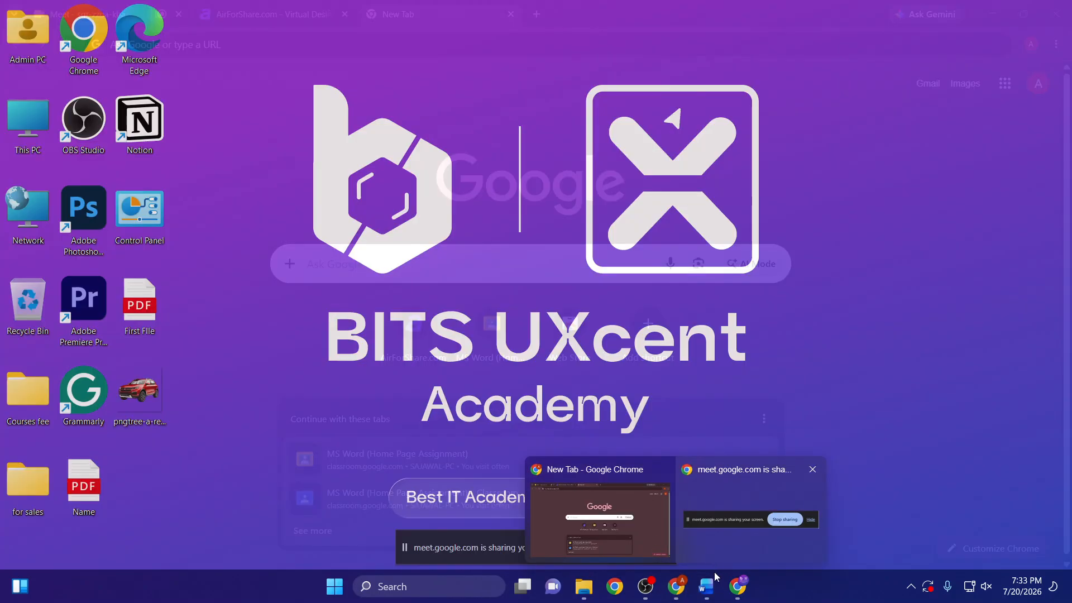
left_click(737, 586)
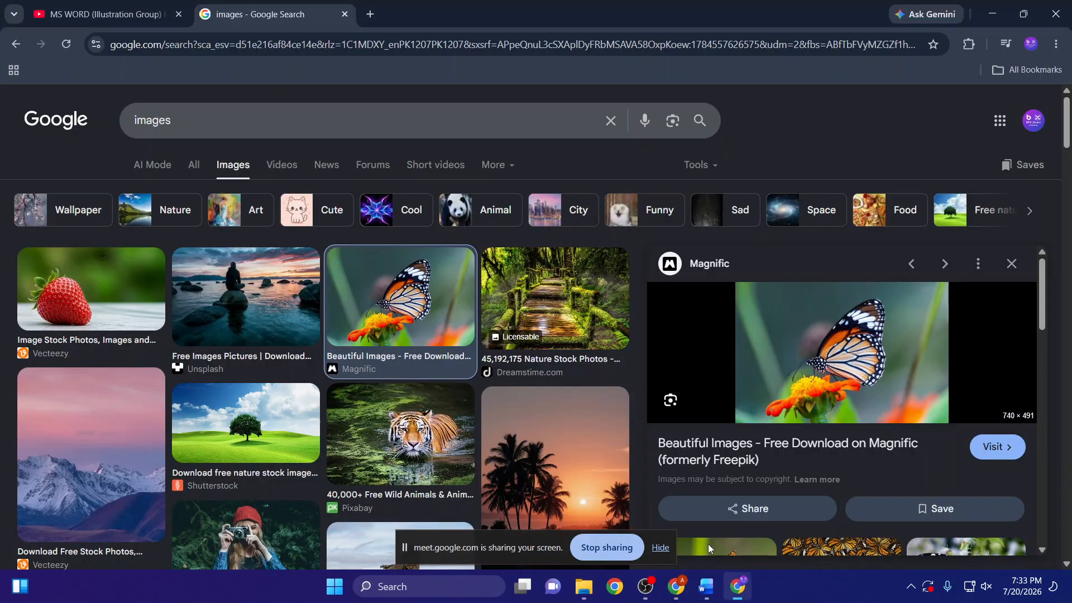
left_click(345, 14)
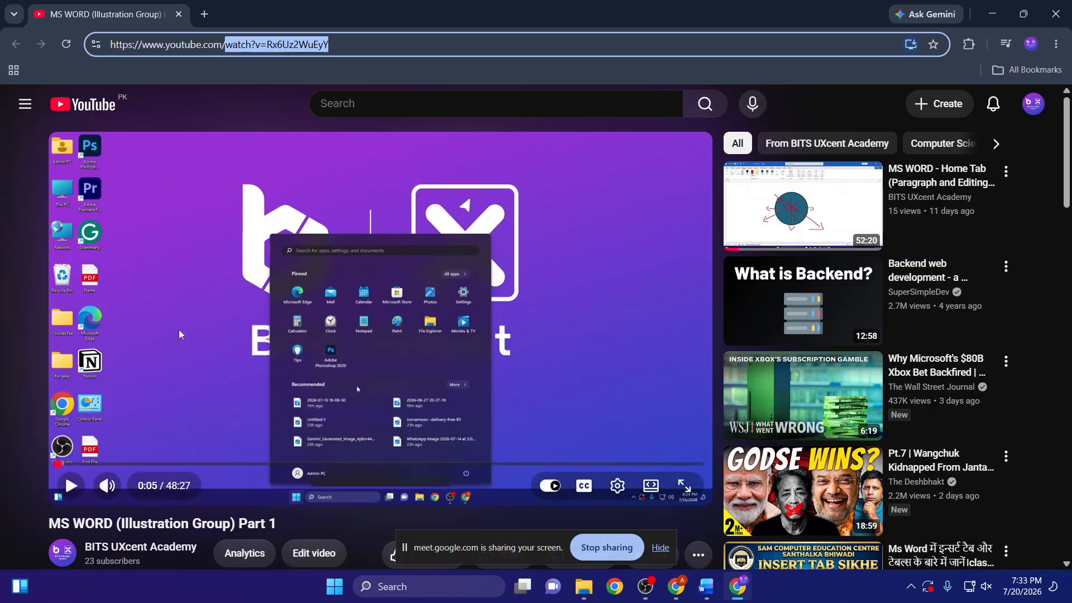
scroll(481, 440, "down", 5)
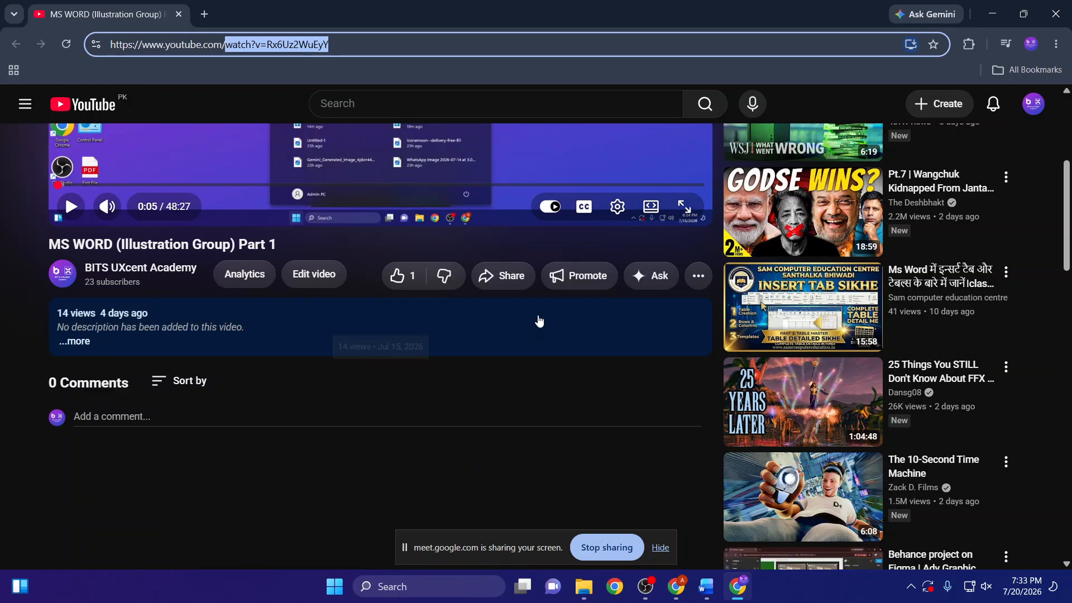
left_click(505, 276)
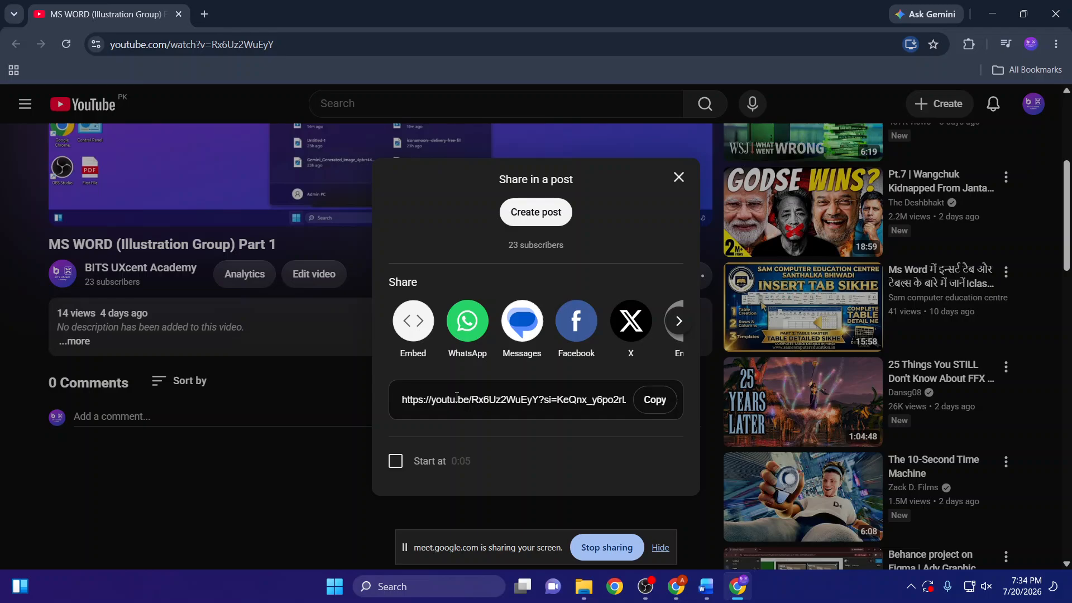
left_click(663, 404)
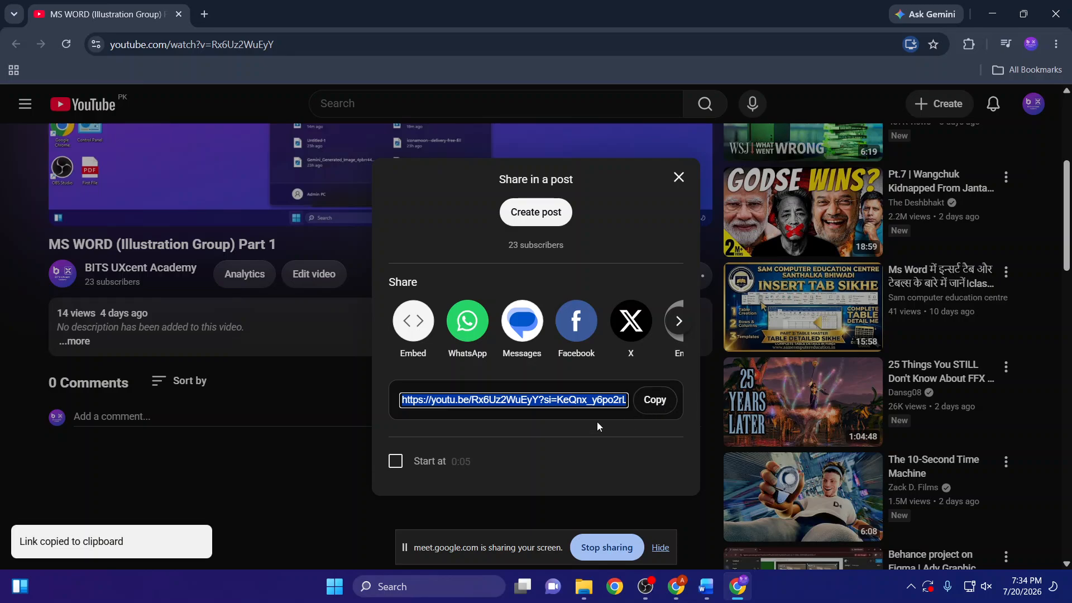
key("alt+Tab")
- Add a hyperlink to the truck icon that points to the copied youtu.be video address, and deselect the icon
left_click(208, 304)
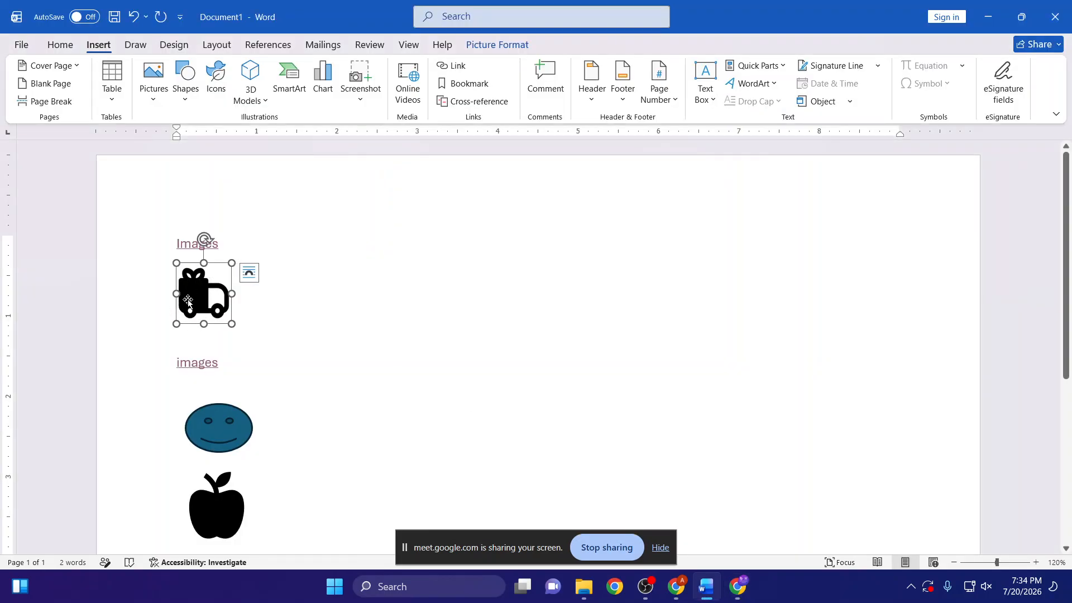
left_click_drag(215, 301, 225, 307)
left_click(196, 297)
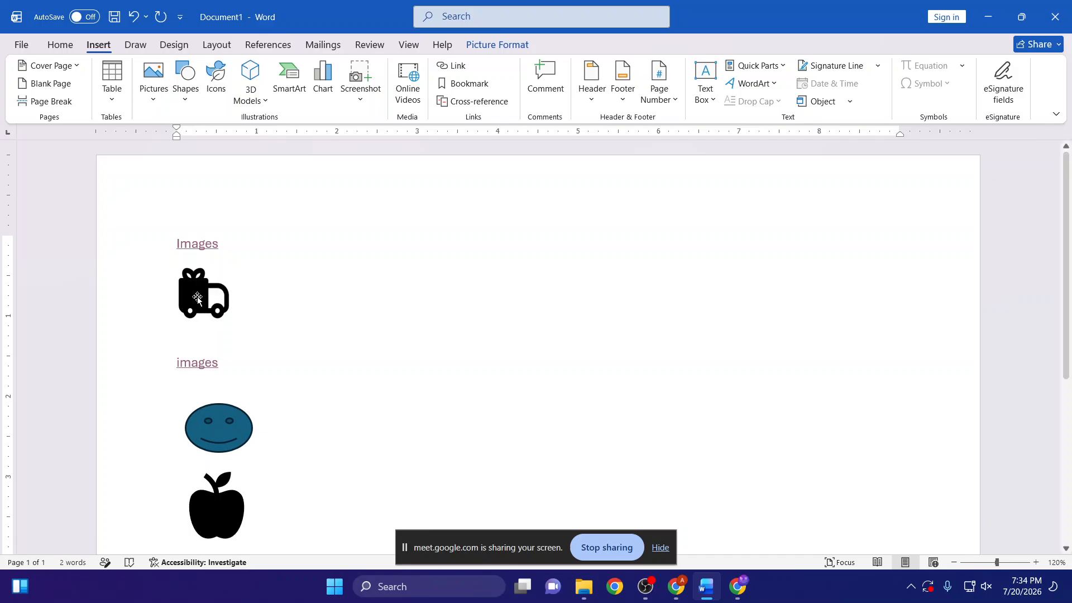
left_click(215, 311)
left_click(215, 311)
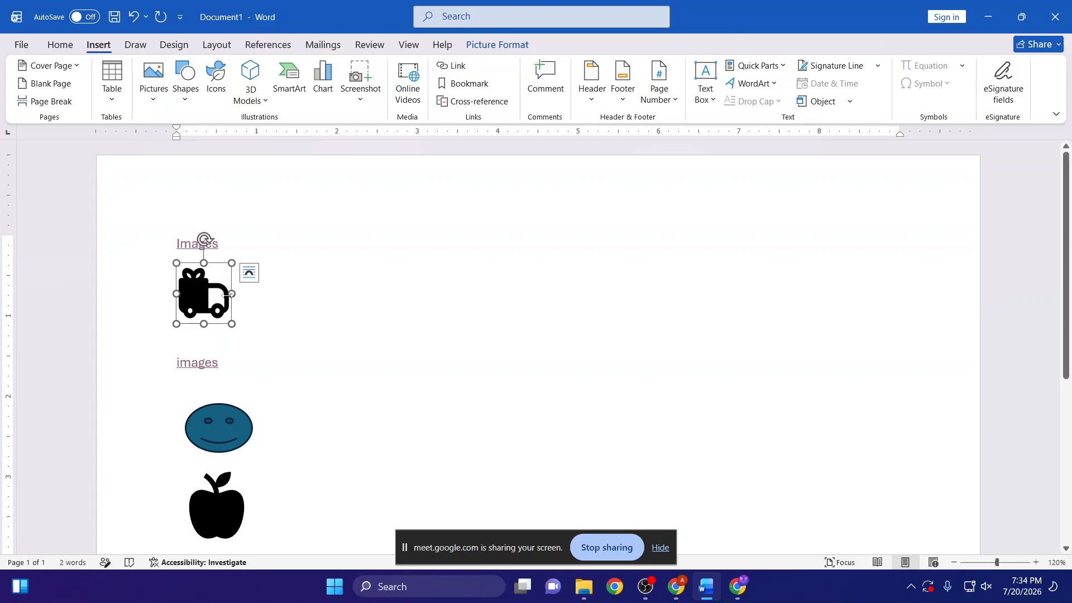
key("ctrl+k")
left_click(377, 287)
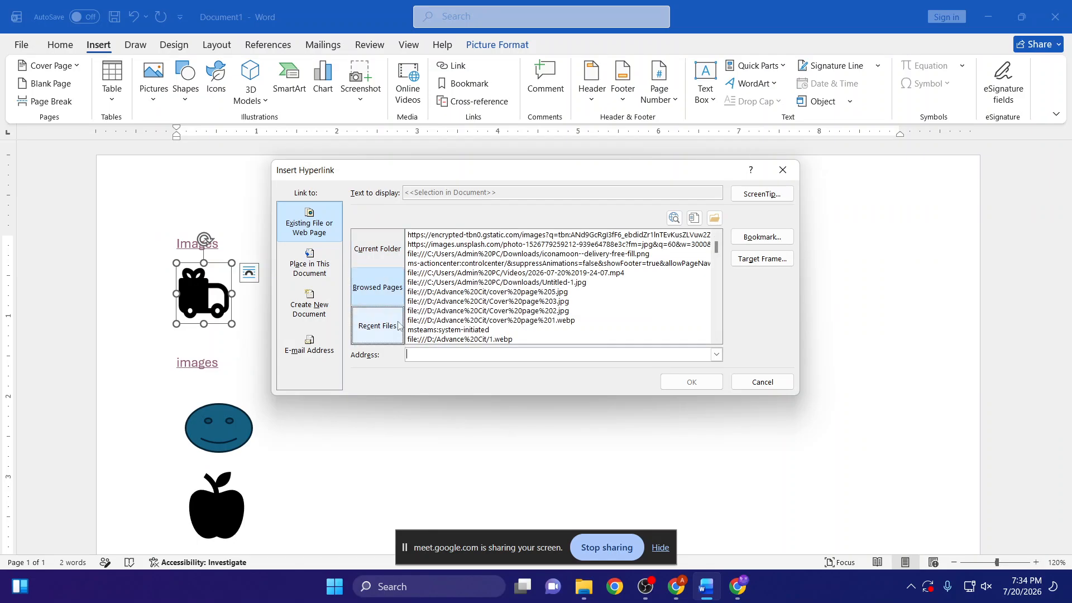
left_click(433, 352)
key("ctrl+v")
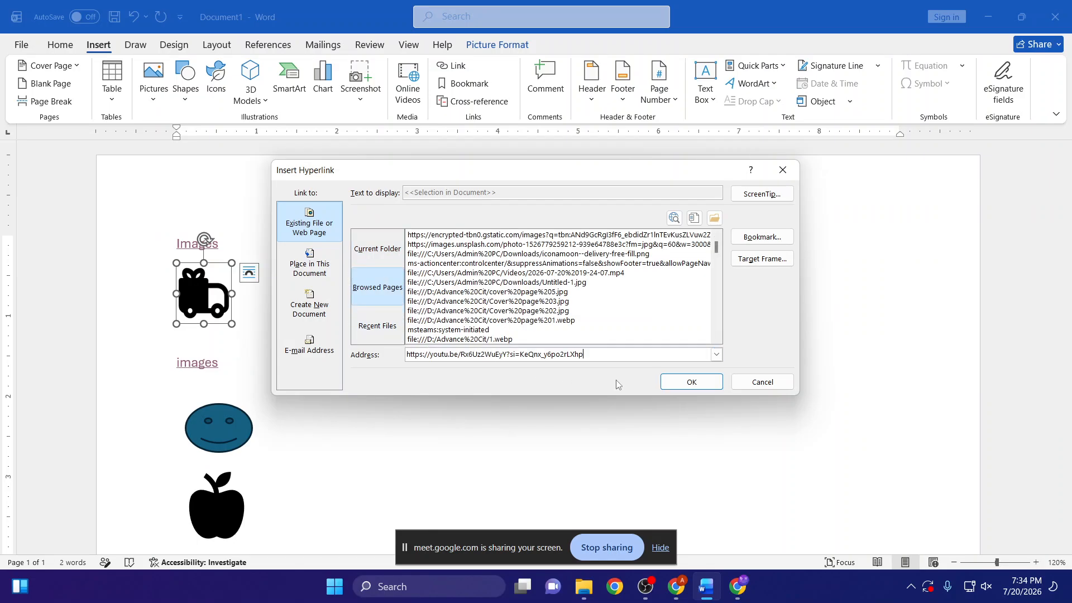
left_click(713, 390)
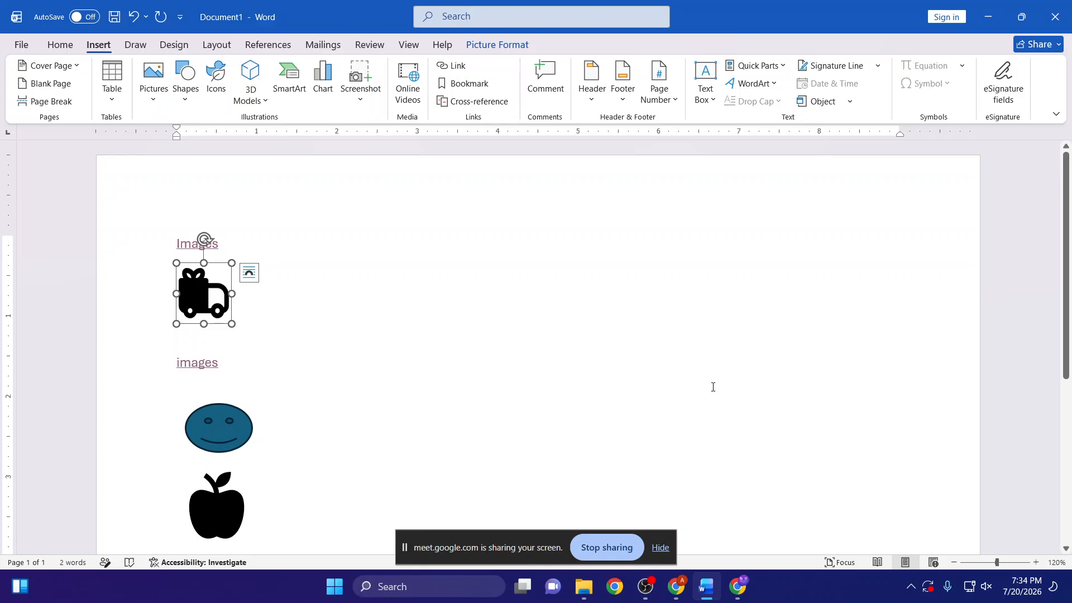
left_click(713, 387)
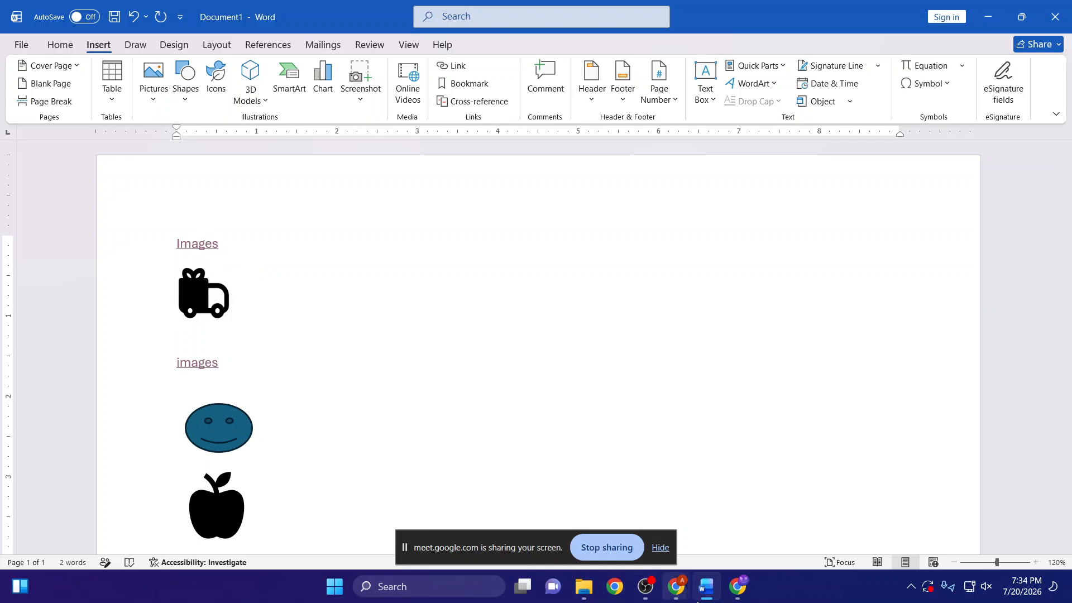
- Close the YouTube share dialog and its Chrome window, and follow the truck icon's hyperlink in Word to test it
left_click(737, 587)
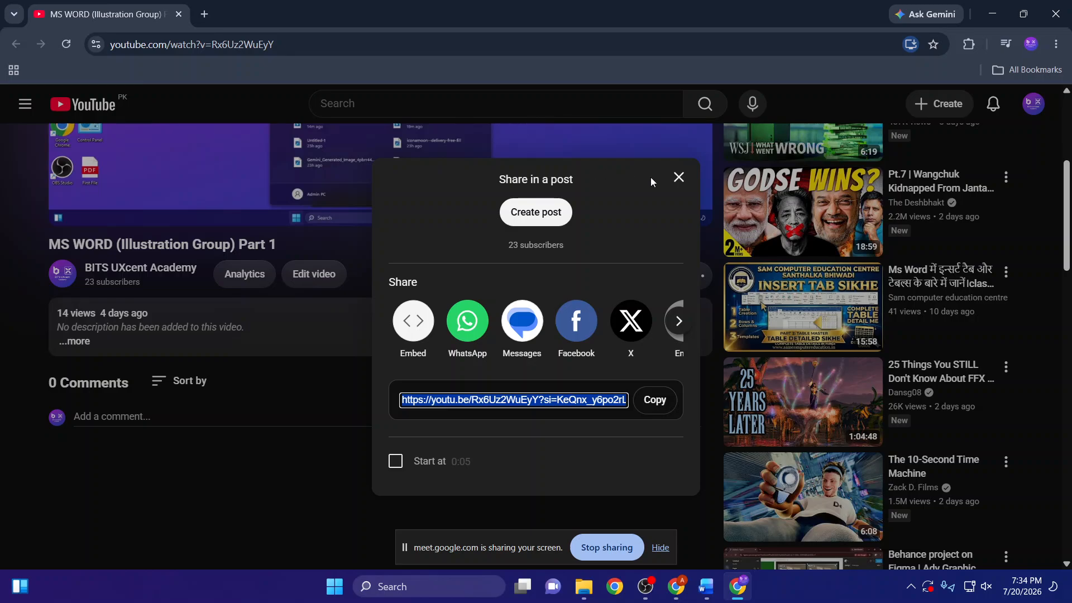
left_click(678, 177)
left_click(737, 587)
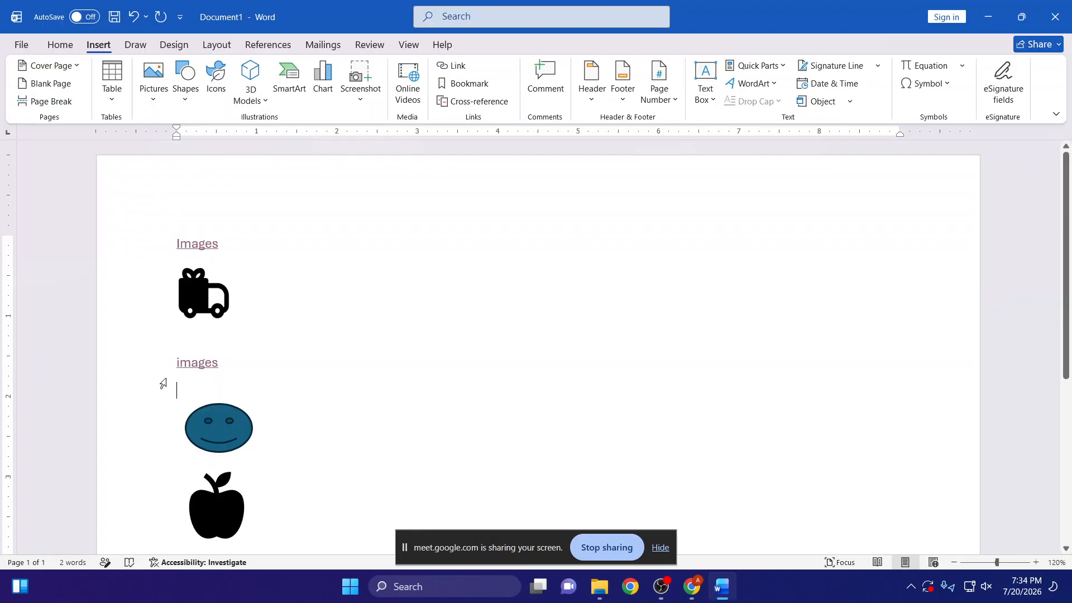
left_click(226, 299, "ctrl")
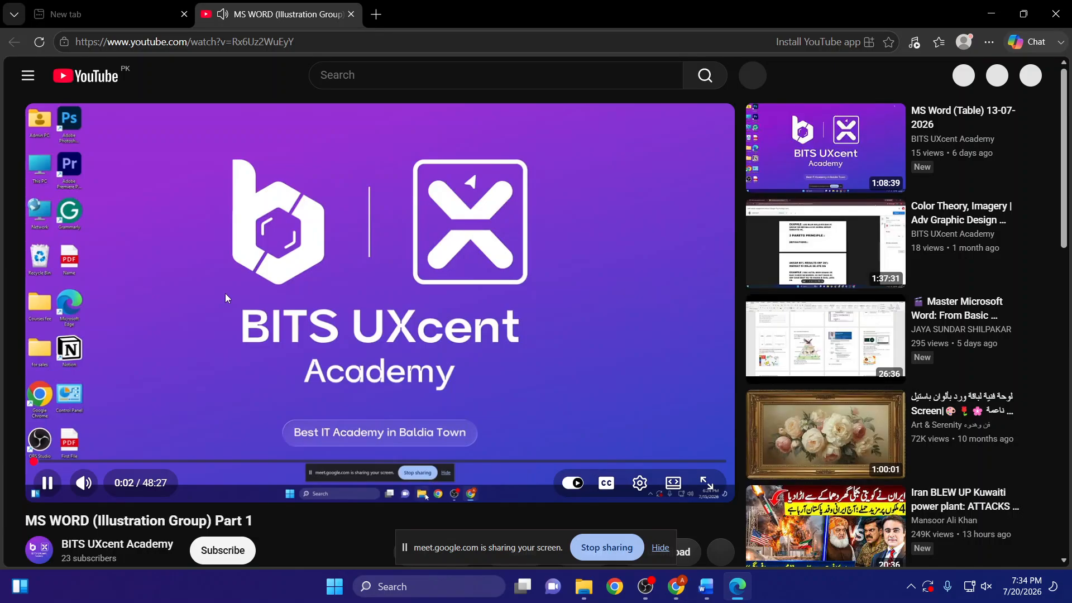
- Pause the YouTube video opened by the truck icon's link and close its browser window
left_click(226, 296)
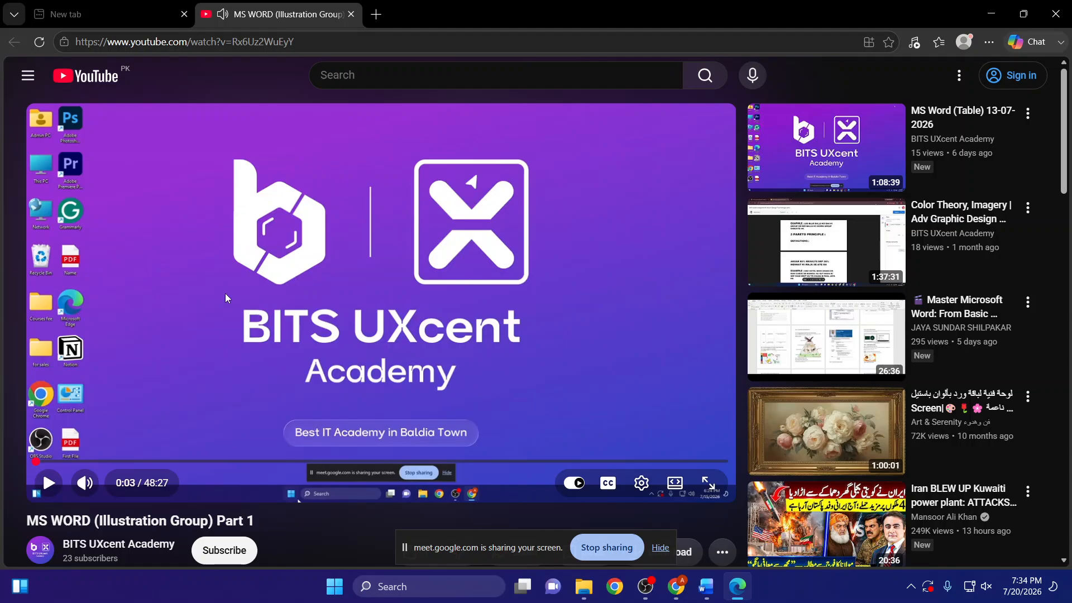
left_click(1057, 13)
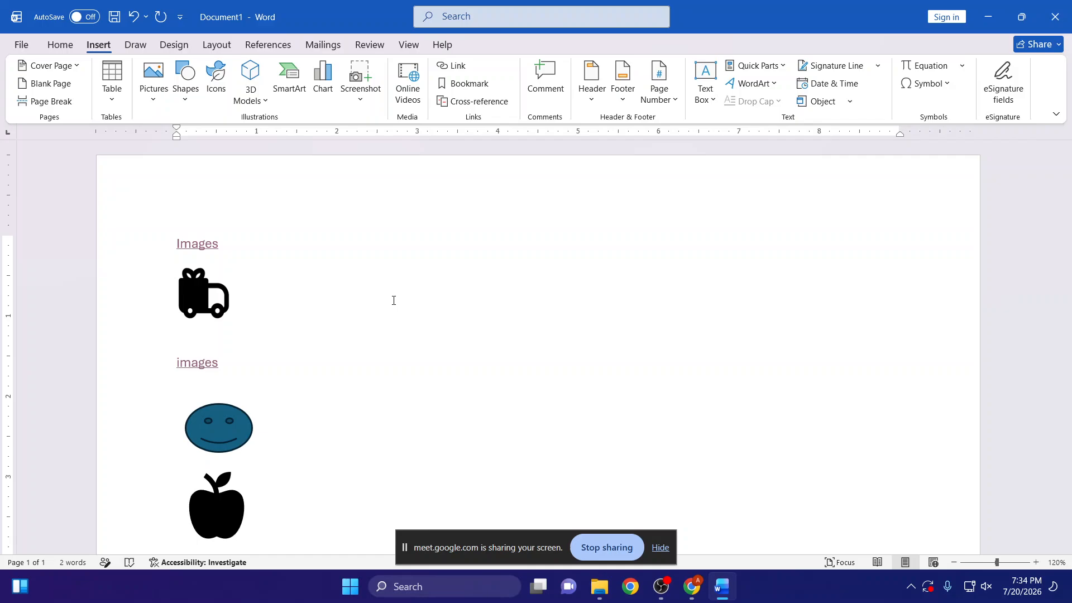
- Select the smiley face shape and start inserting a hyperlink on it
left_click(219, 427)
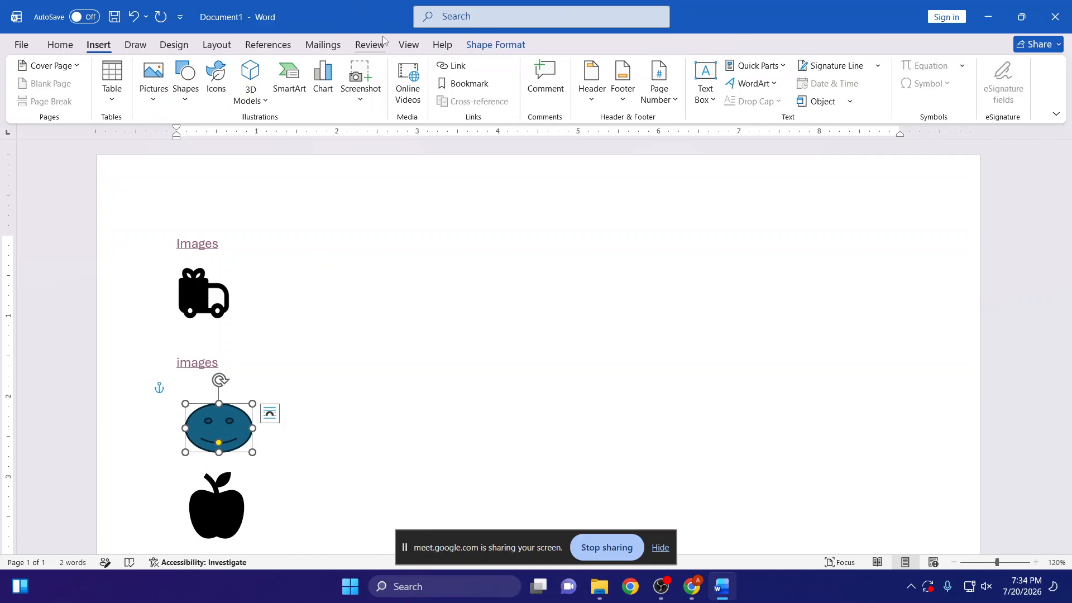
key("ctrl+k")
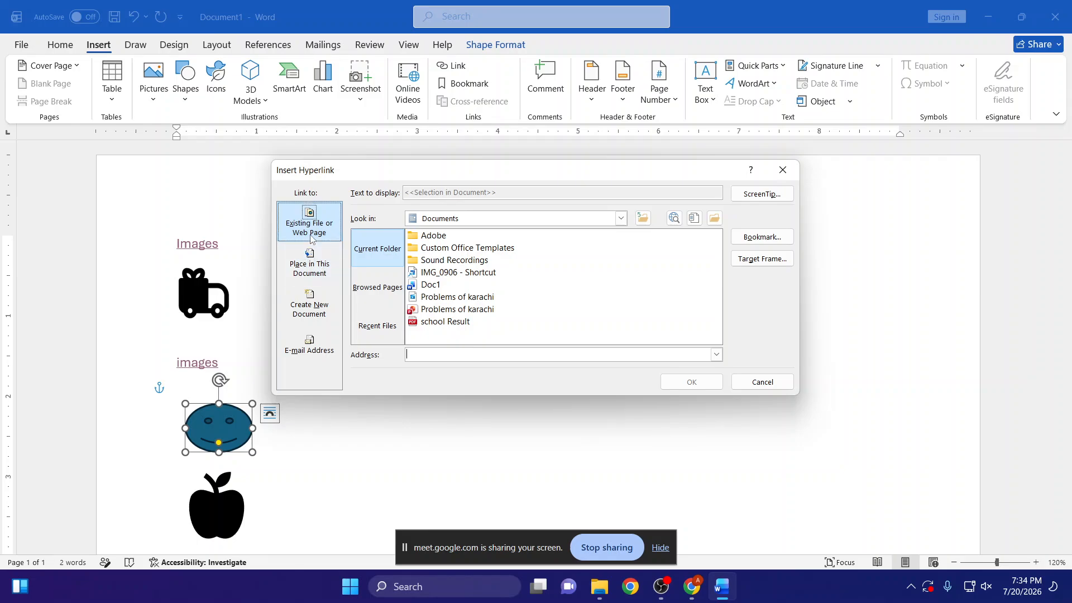
left_click(714, 218)
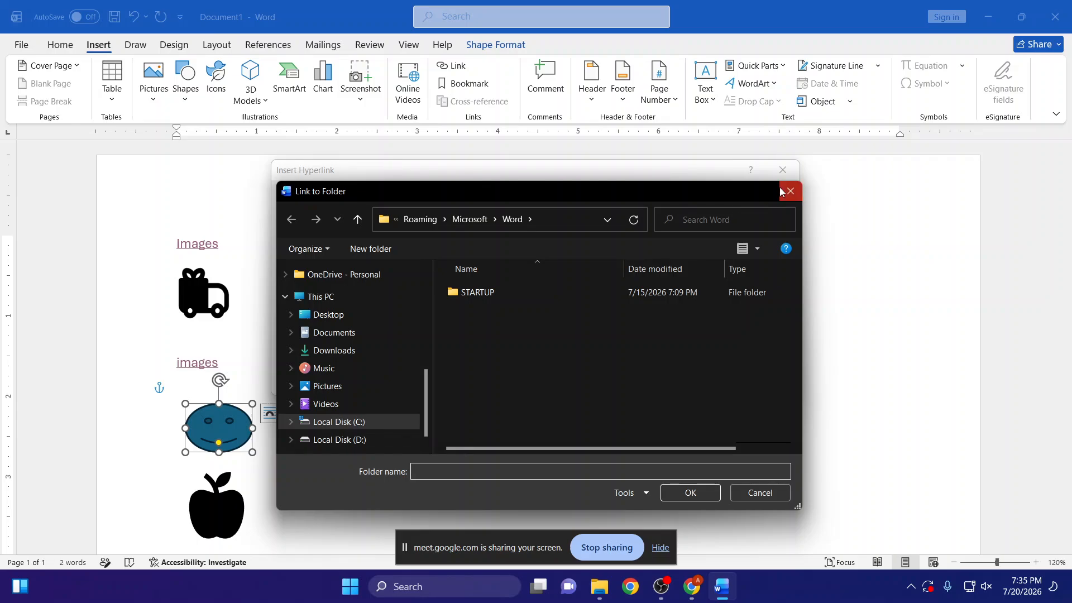
left_click(780, 192)
left_click(762, 194)
left_click(648, 246)
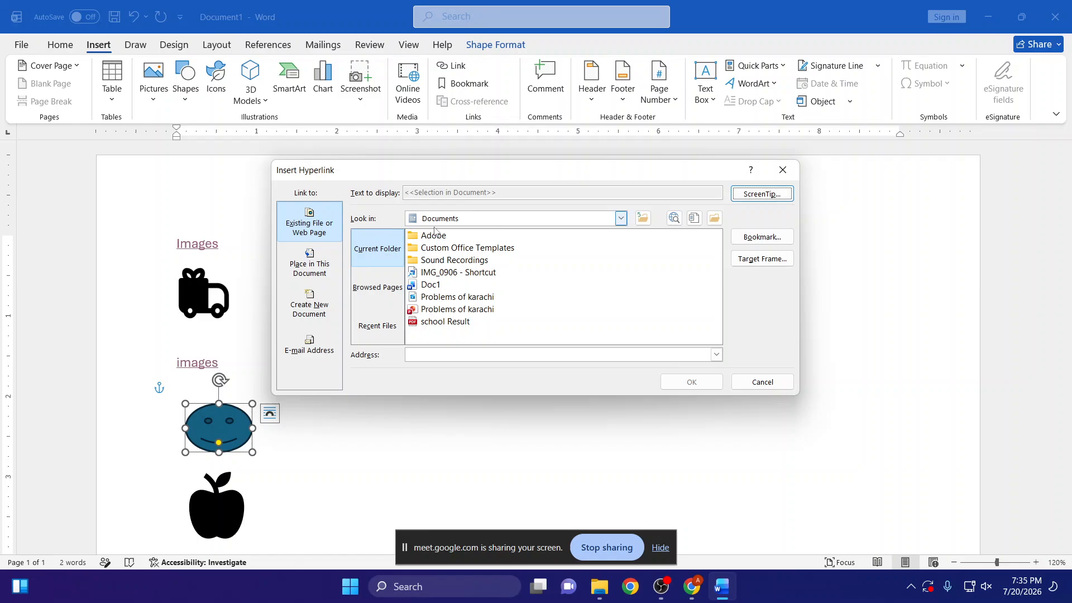
- Link the smiley face shape to the image file Cover page 2.jpg in the Advance Cit folder on Local Disk (D:)
left_click(626, 221)
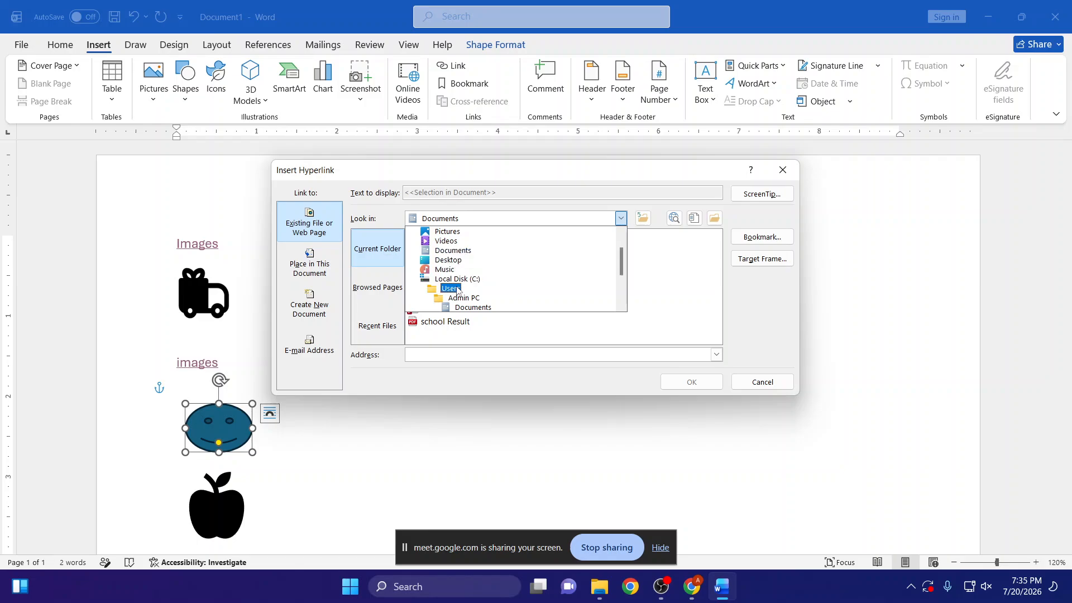
scroll(454, 279, "down", 2)
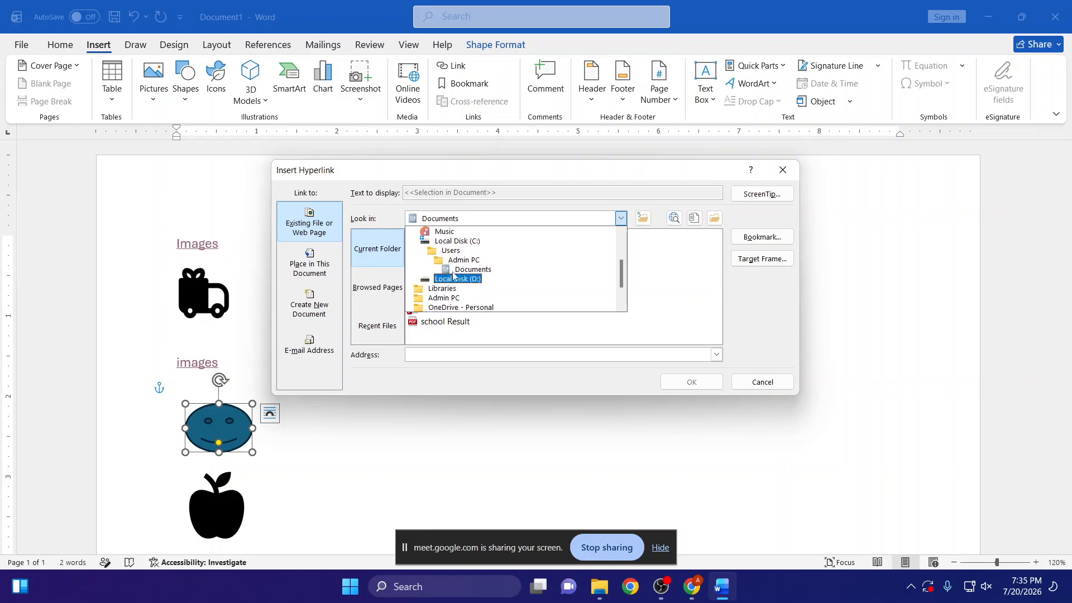
left_click(450, 263)
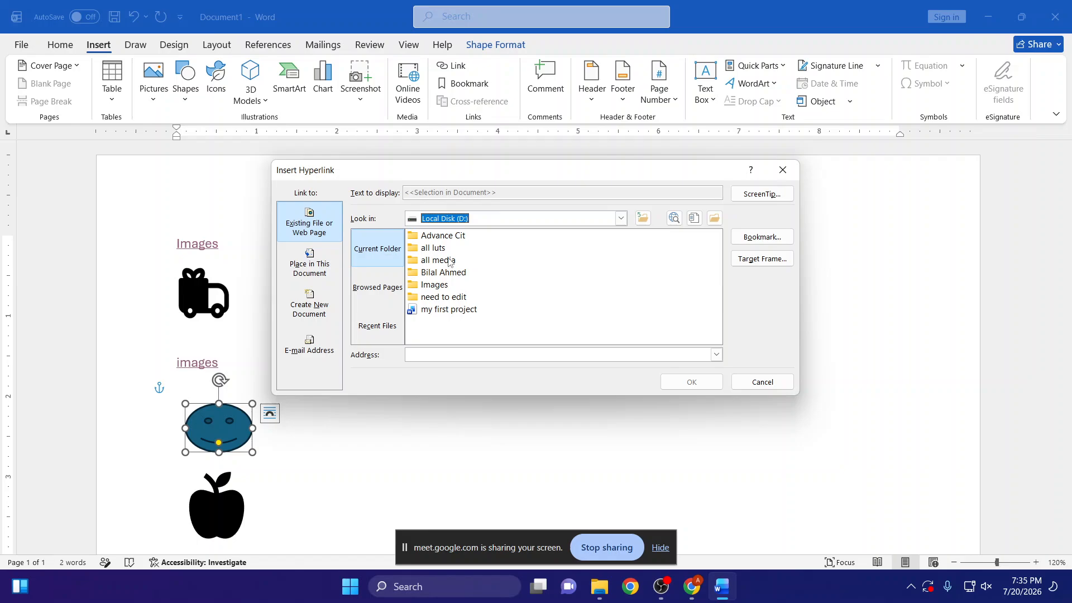
double_click(441, 237)
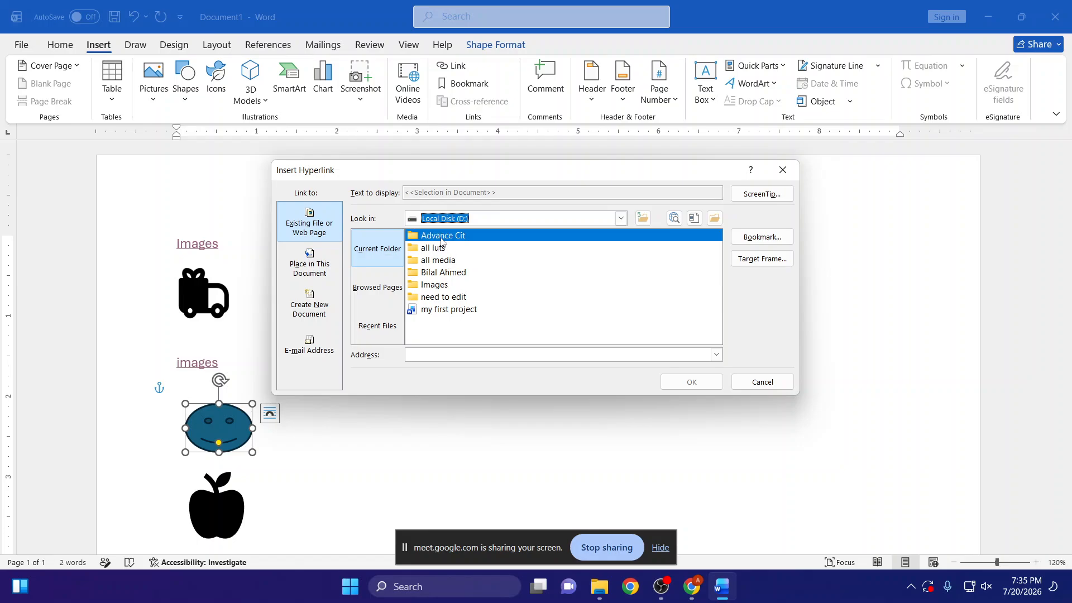
scroll(426, 260, "down", 1)
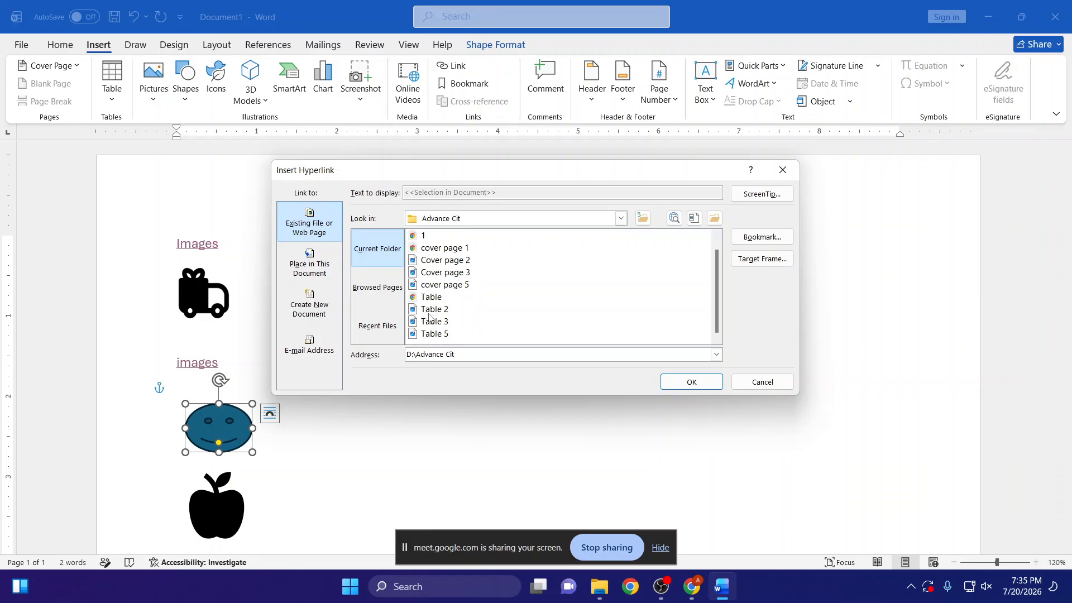
left_click(420, 261)
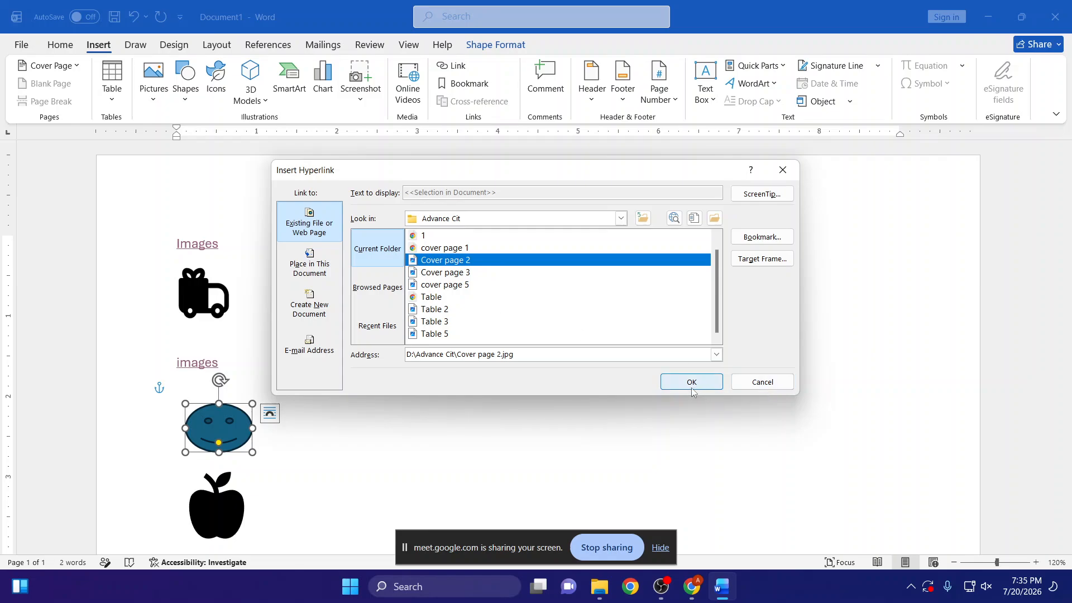
- Test the smiley face's hyperlink by following it to the cover page image, and close the image viewer
left_click(506, 437)
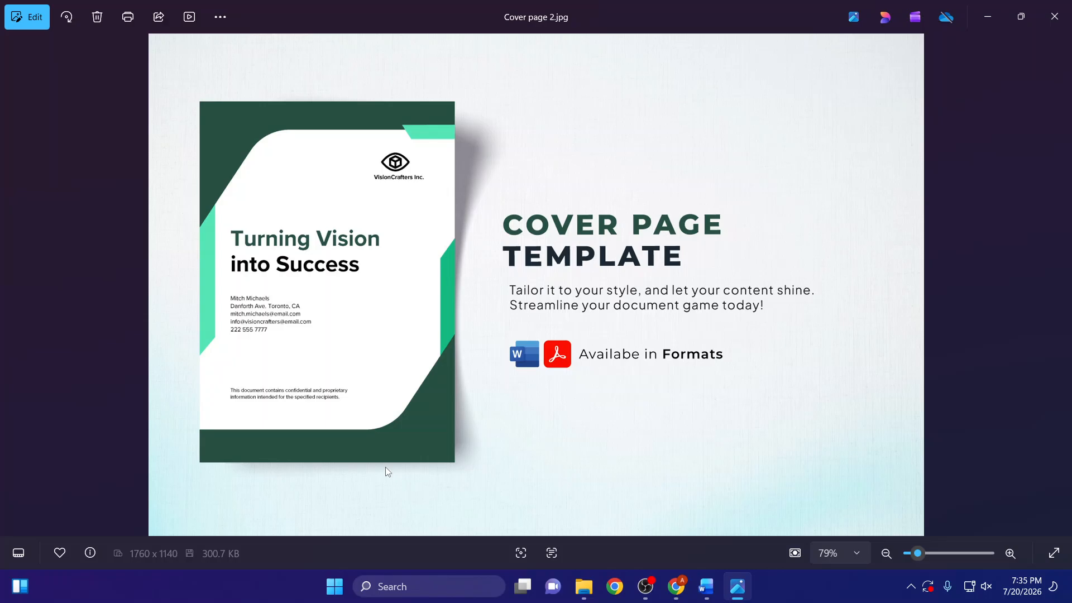
left_click(1068, 18)
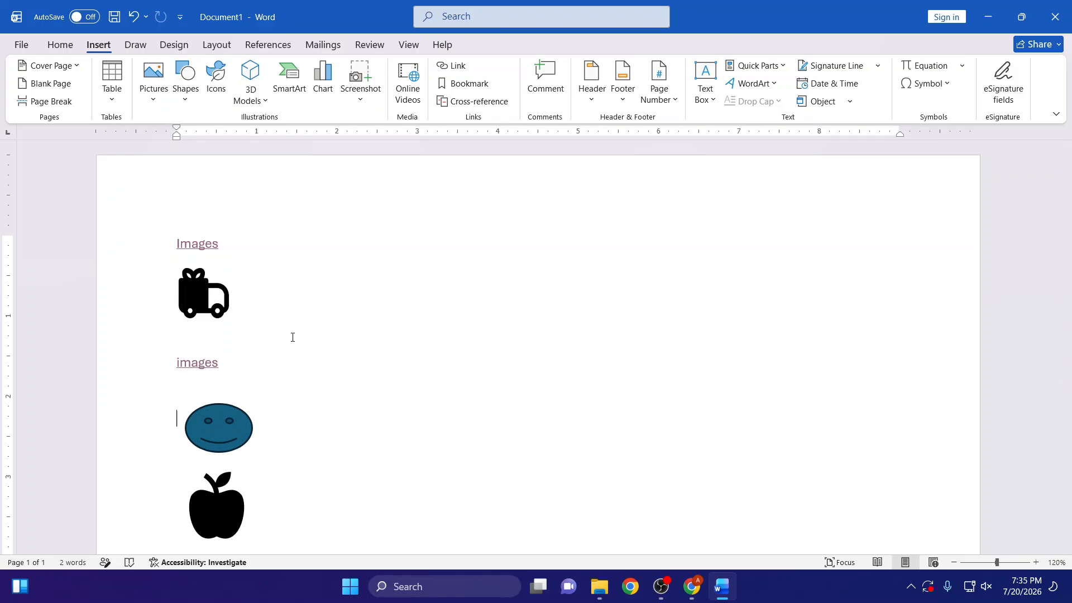
- Switch to Chrome and try to open Google Drive with the current account
mouse_move(697, 591)
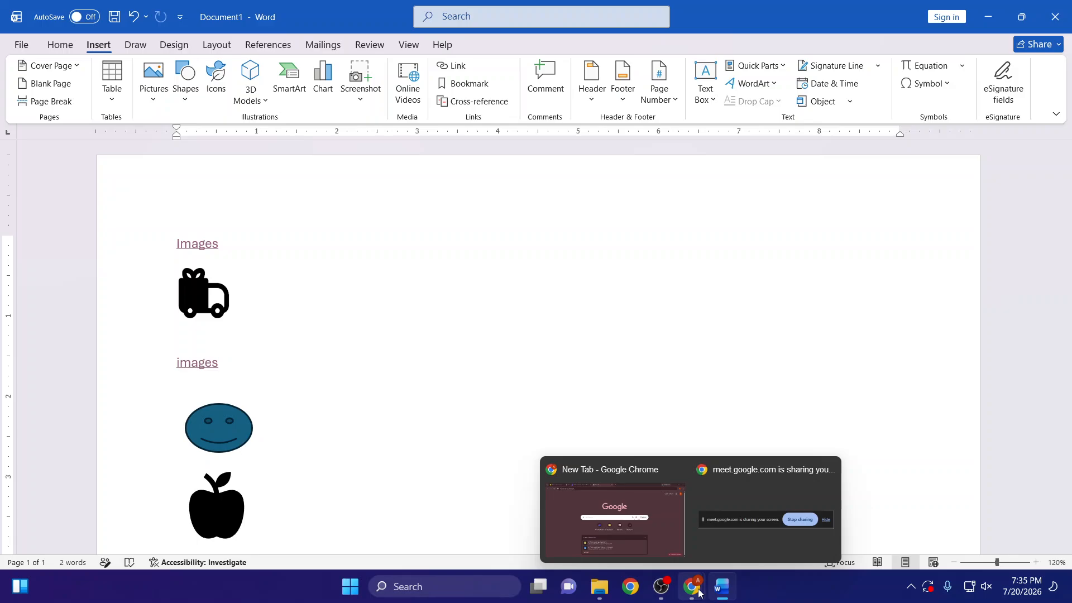
mouse_move(668, 579)
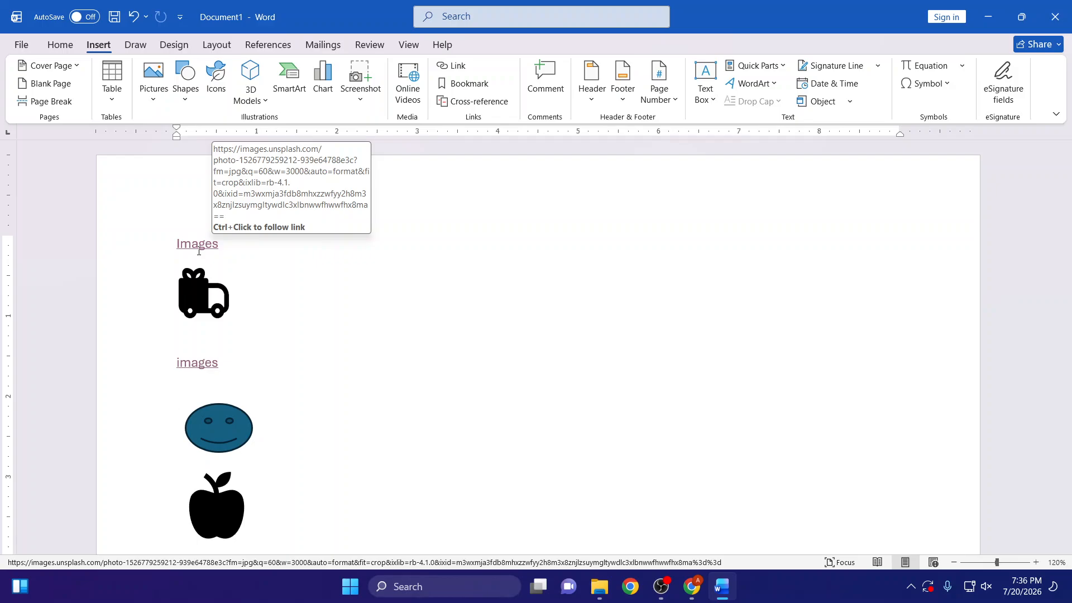
left_click(678, 541)
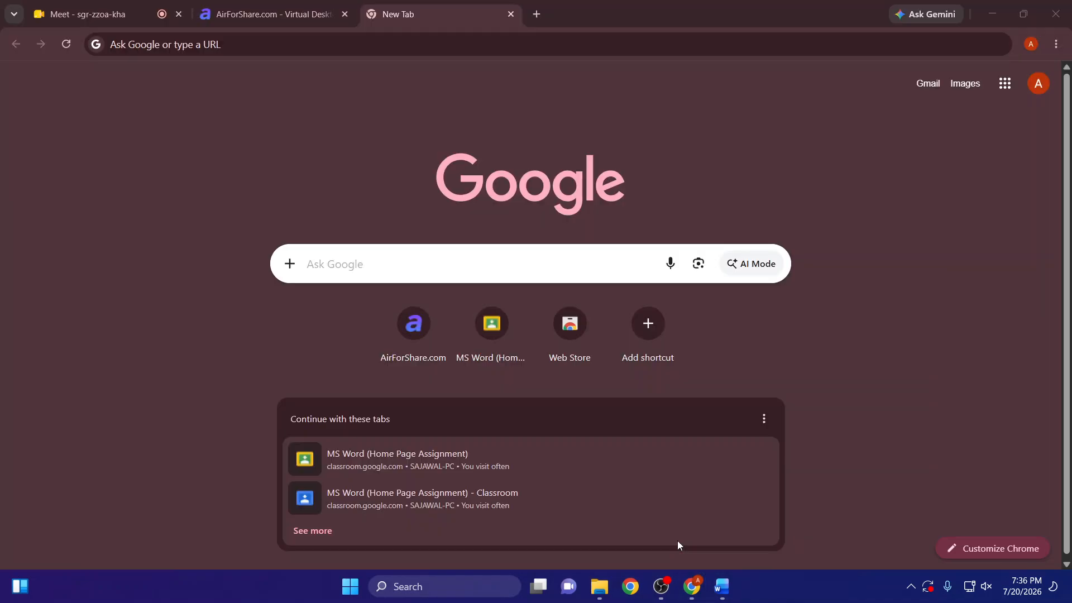
left_click(1006, 84)
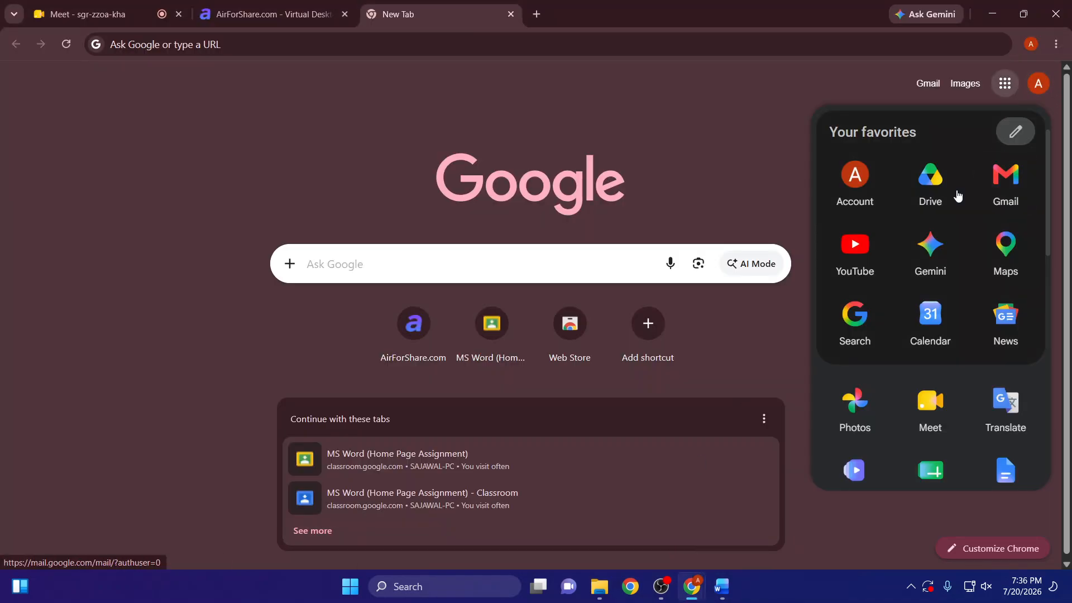
left_click(922, 204)
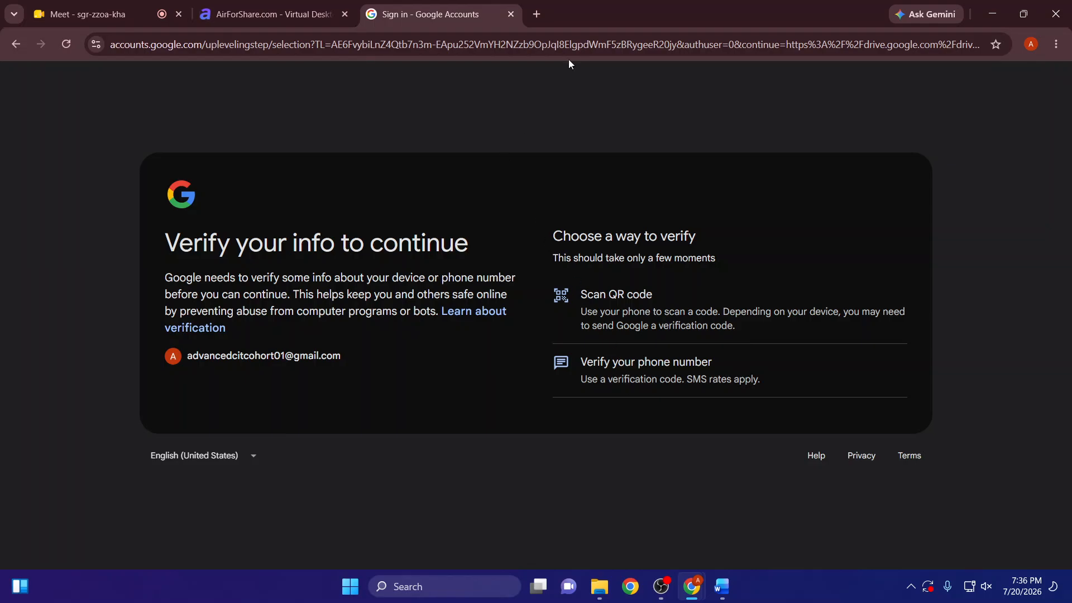
left_click(534, 13)
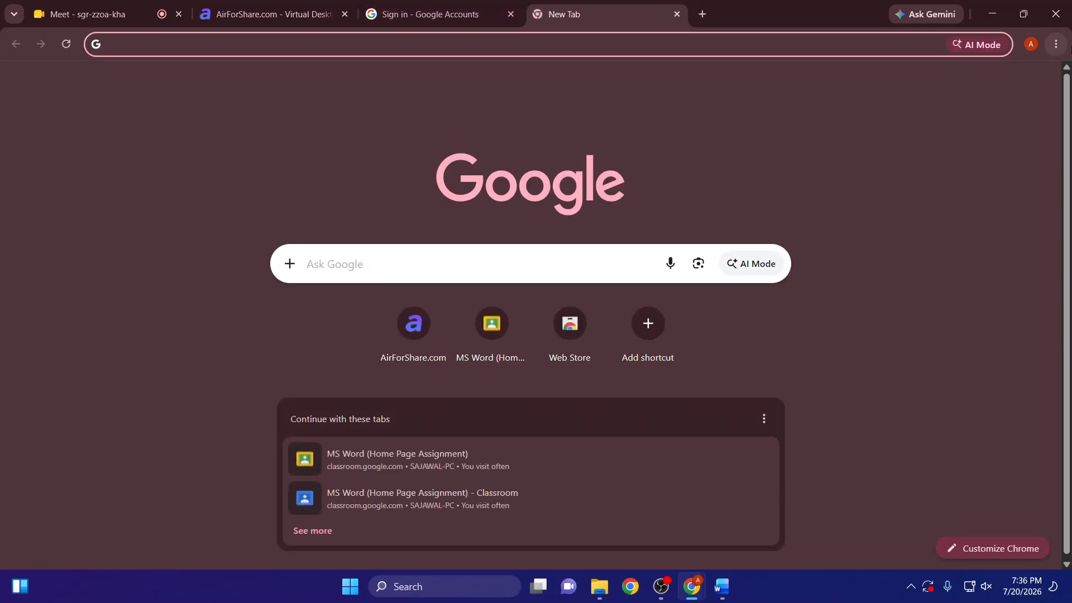
left_click(1003, 87)
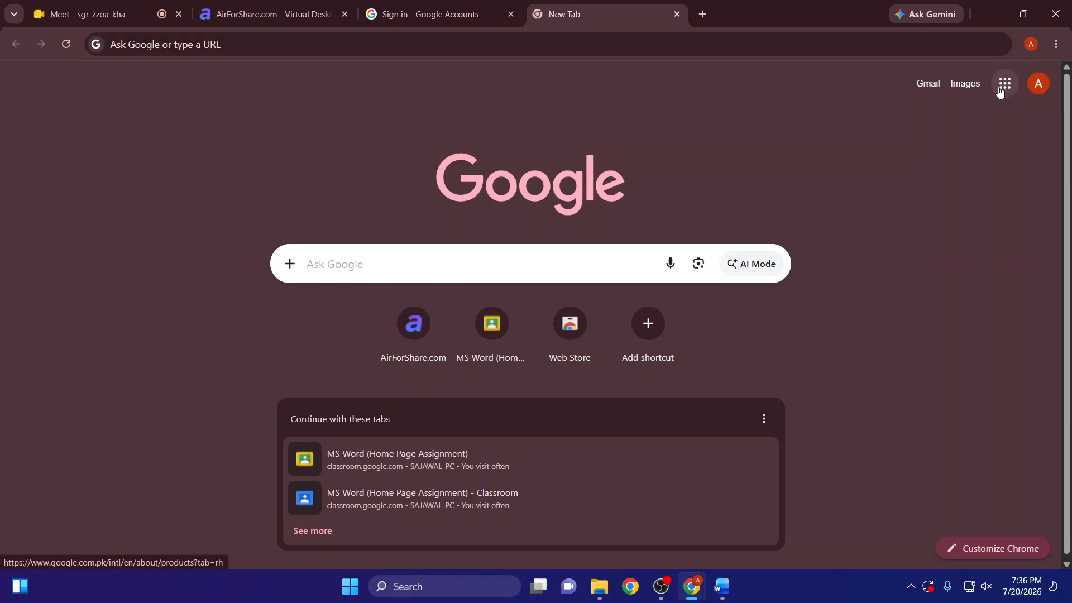
left_click(677, 14)
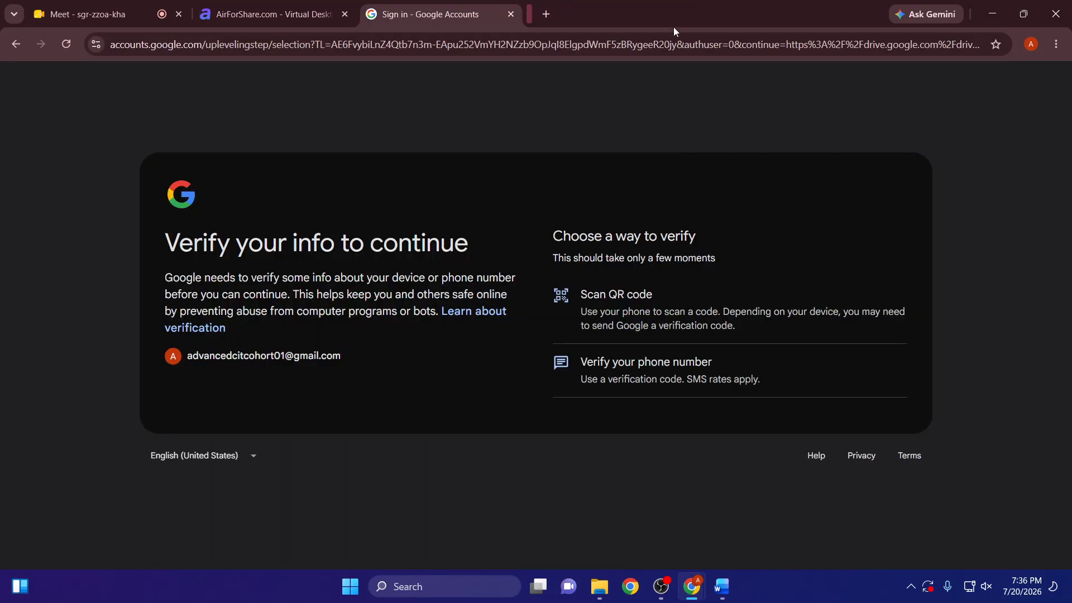
left_click(651, 299)
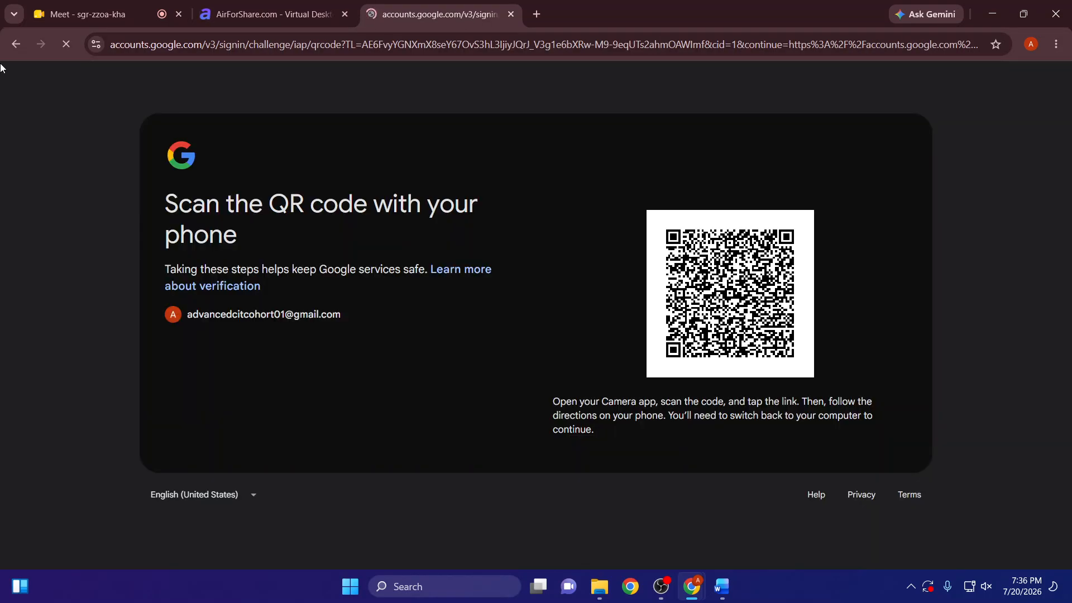
left_click(14, 45)
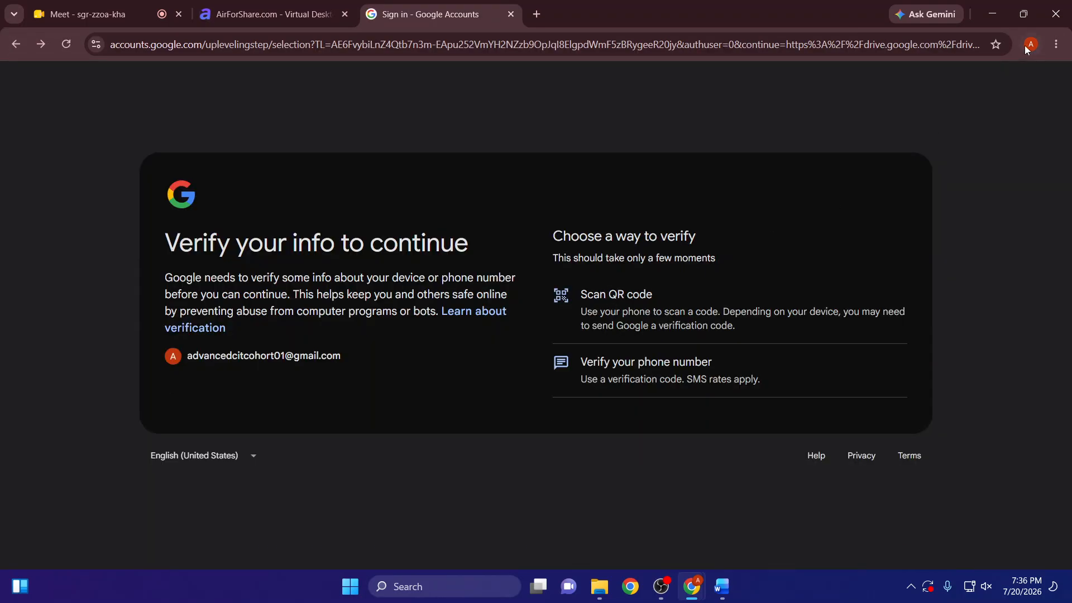
left_click(992, 14)
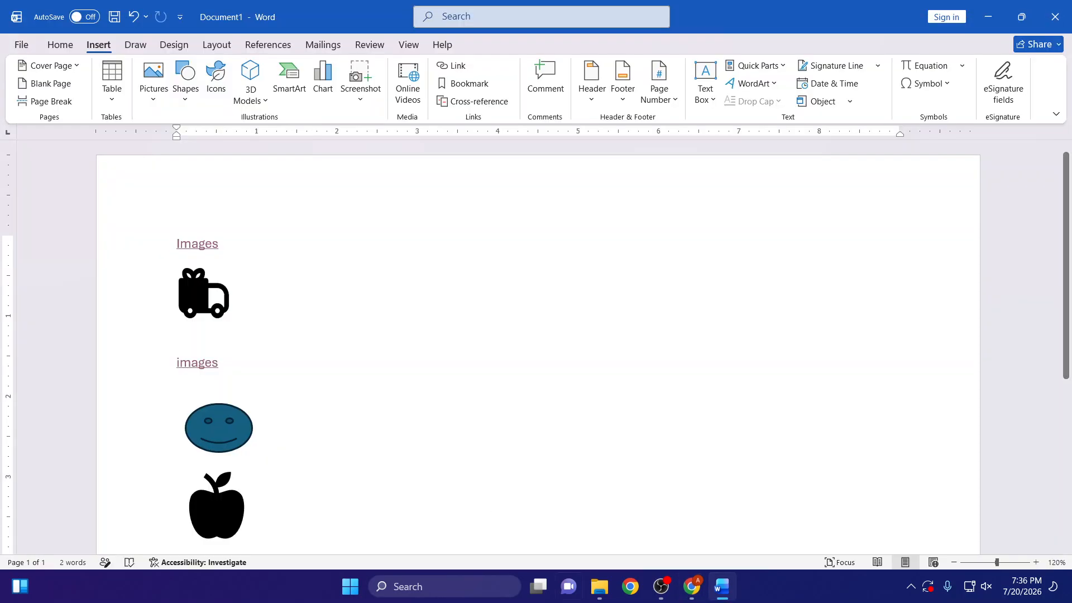
- Return to Chrome, switch to the Info. profile, open its Google Drive to look over the files, and leave Drive
mouse_move(692, 586)
mouse_move(664, 545)
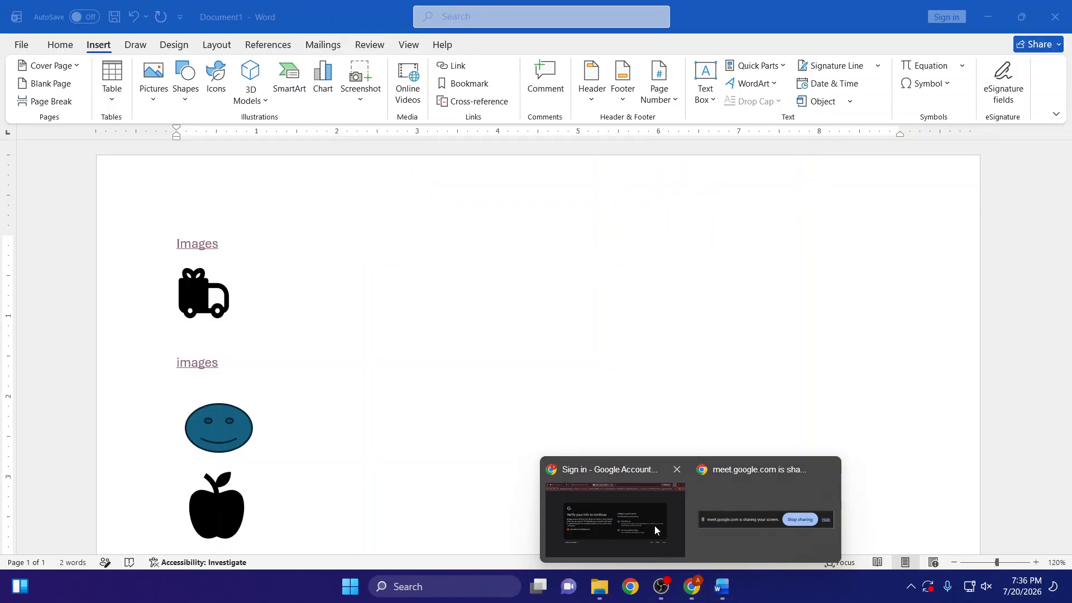
left_click(656, 531)
left_click(1032, 43)
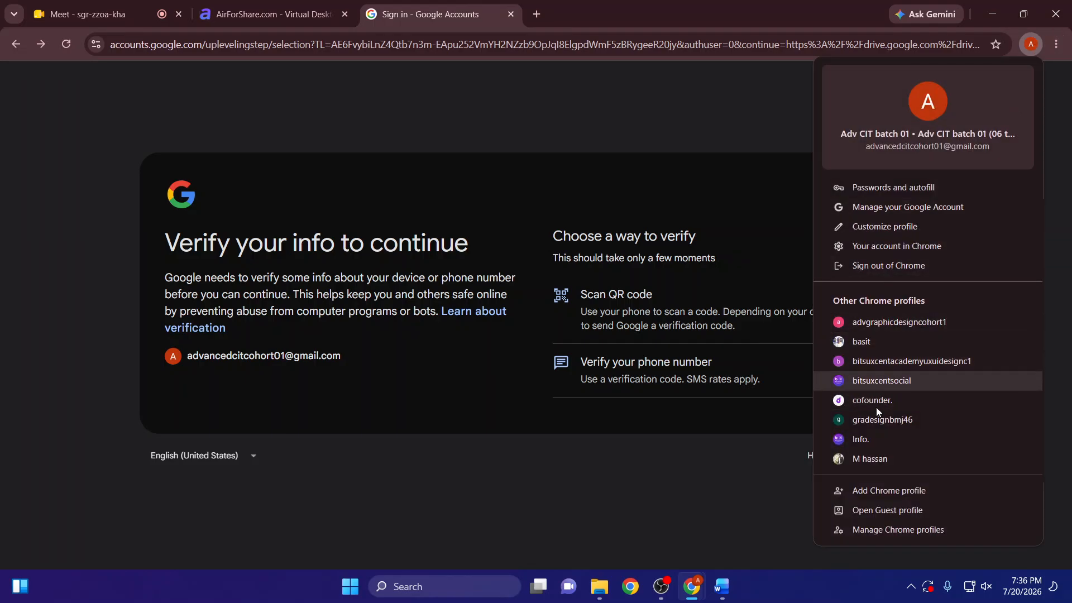
left_click(868, 439)
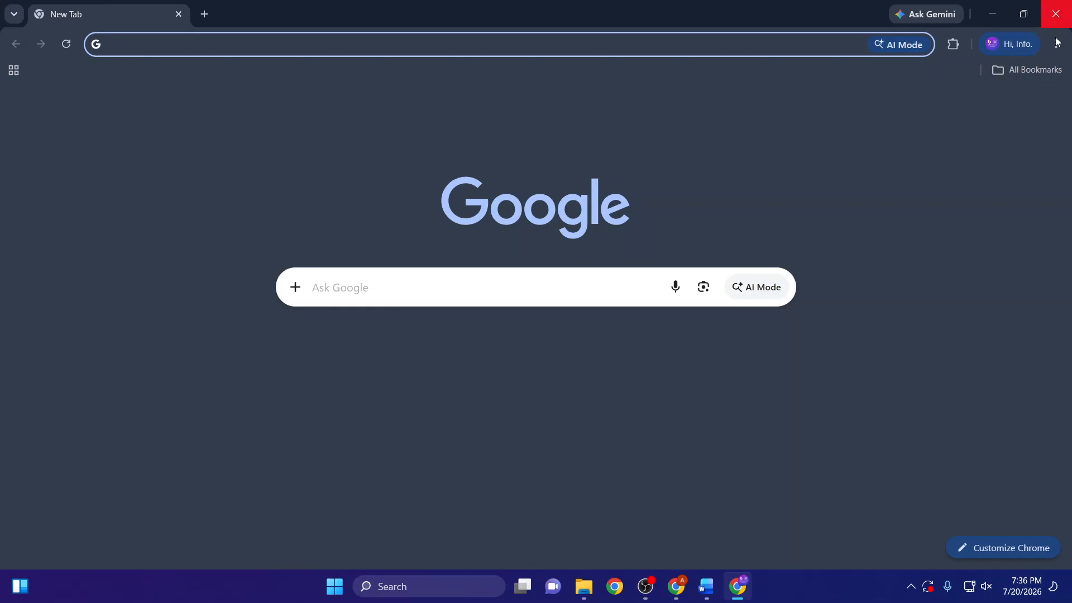
left_click(1014, 106)
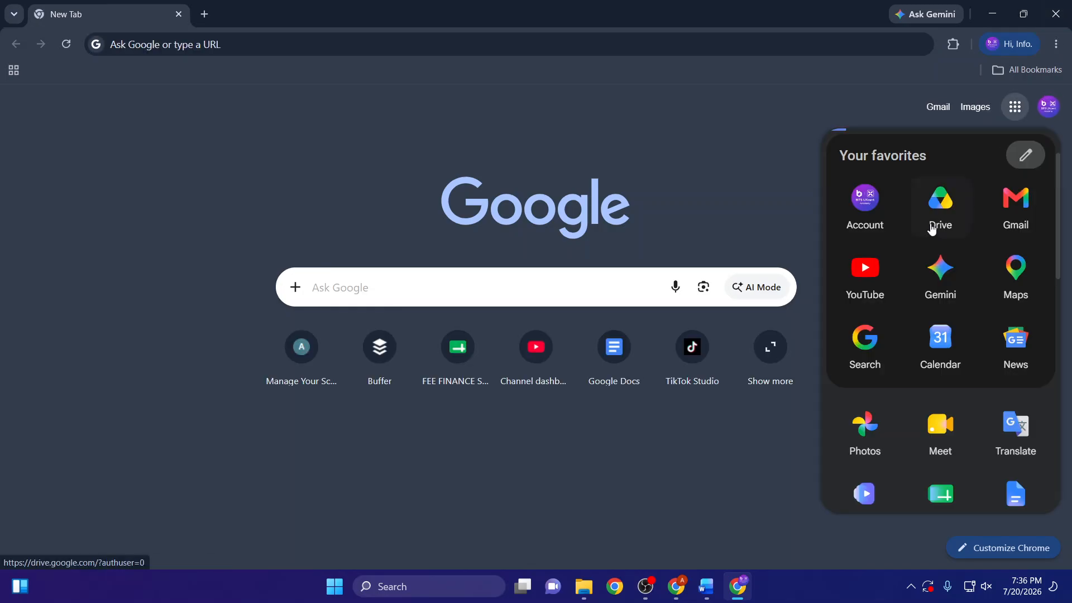
left_click(931, 229)
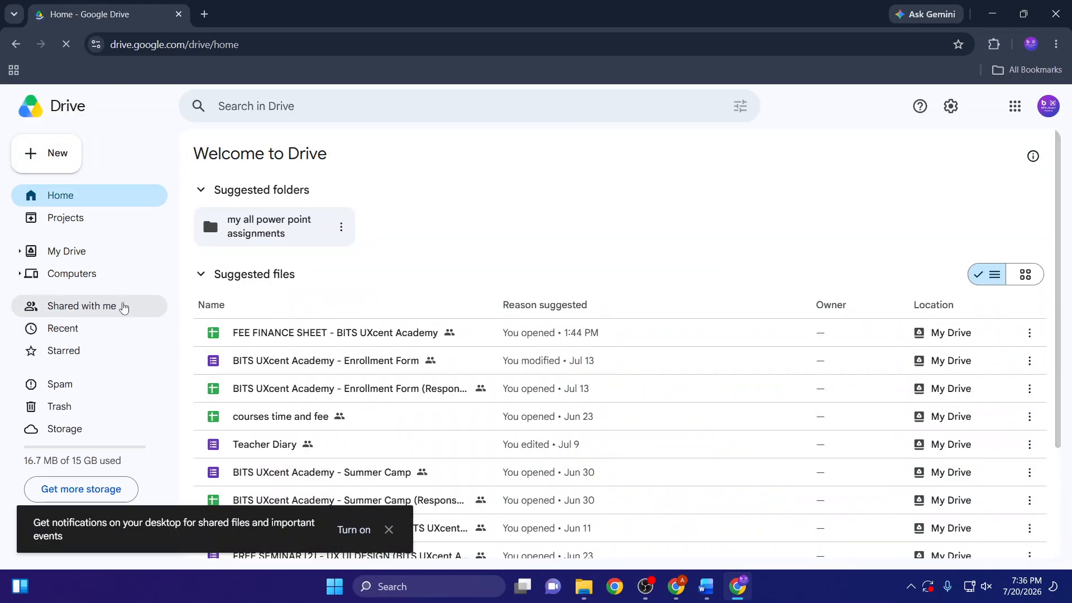
scroll(204, 403, "down", 1)
scroll(149, 403, "down", 1)
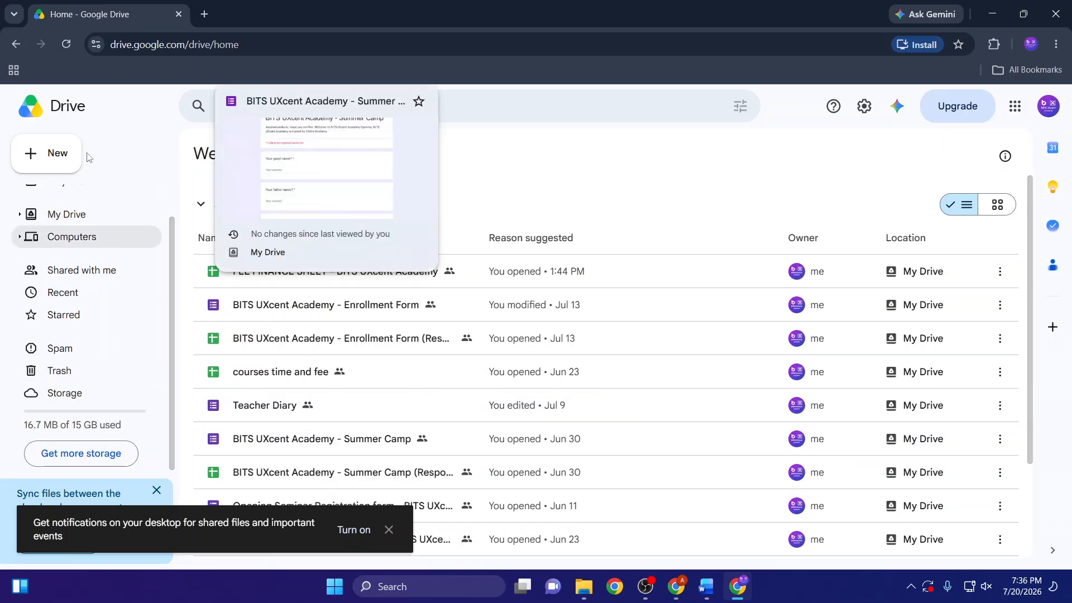
left_click(16, 45)
- Switch Chrome to the academy's UX/UI design class profile and open Google Drive there
left_click(1031, 43)
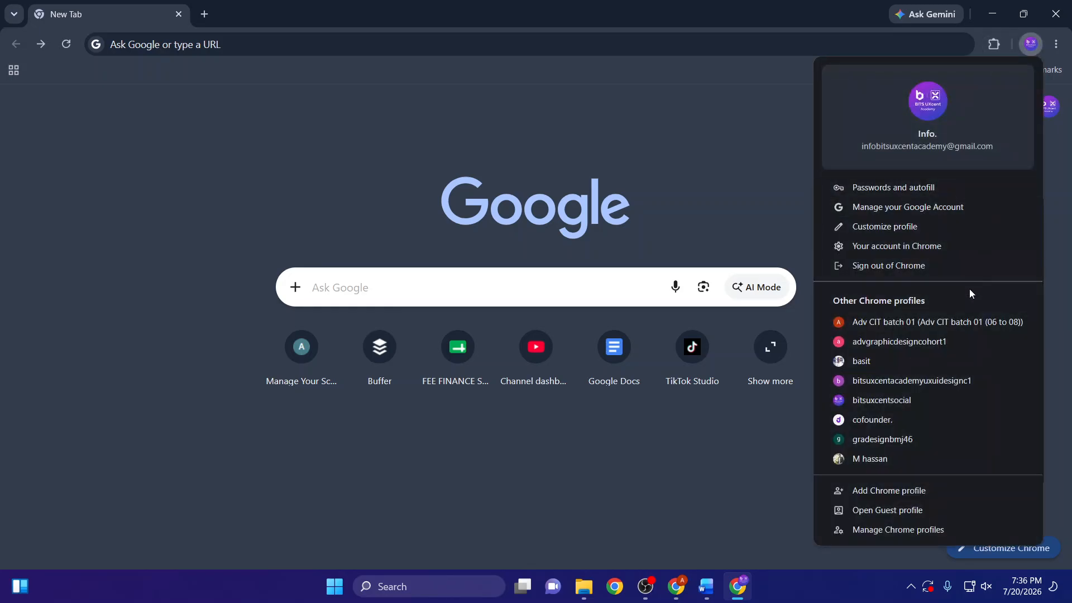
left_click(870, 383)
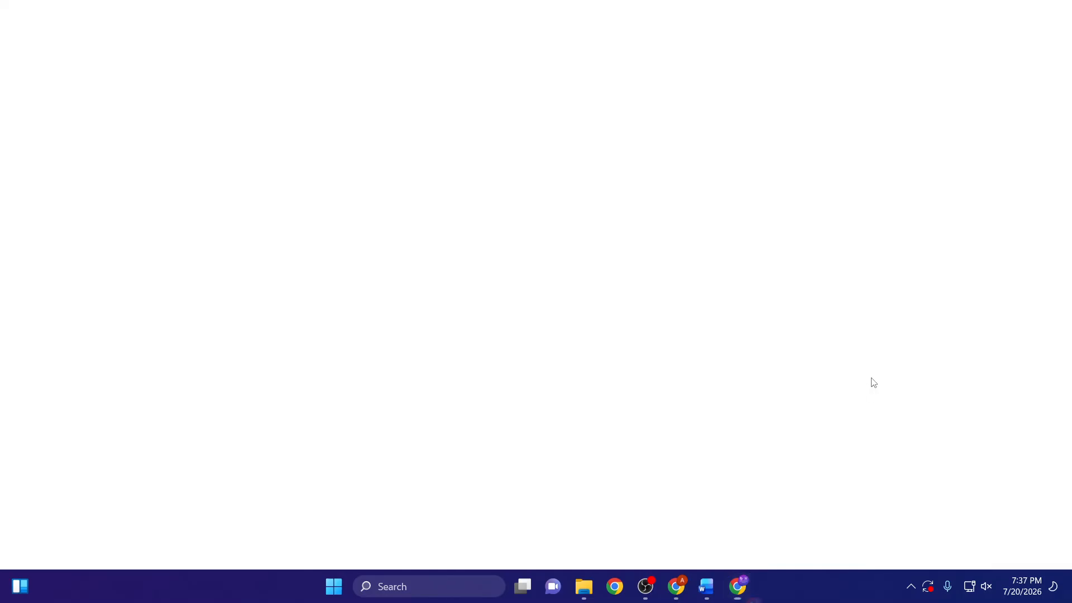
left_click(1015, 83)
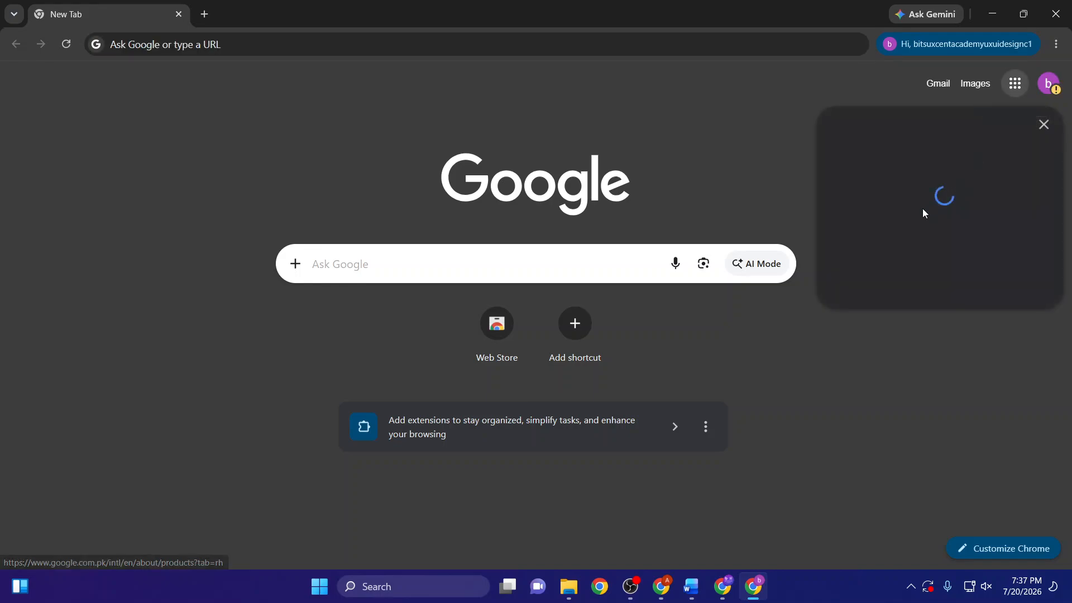
left_click(941, 188)
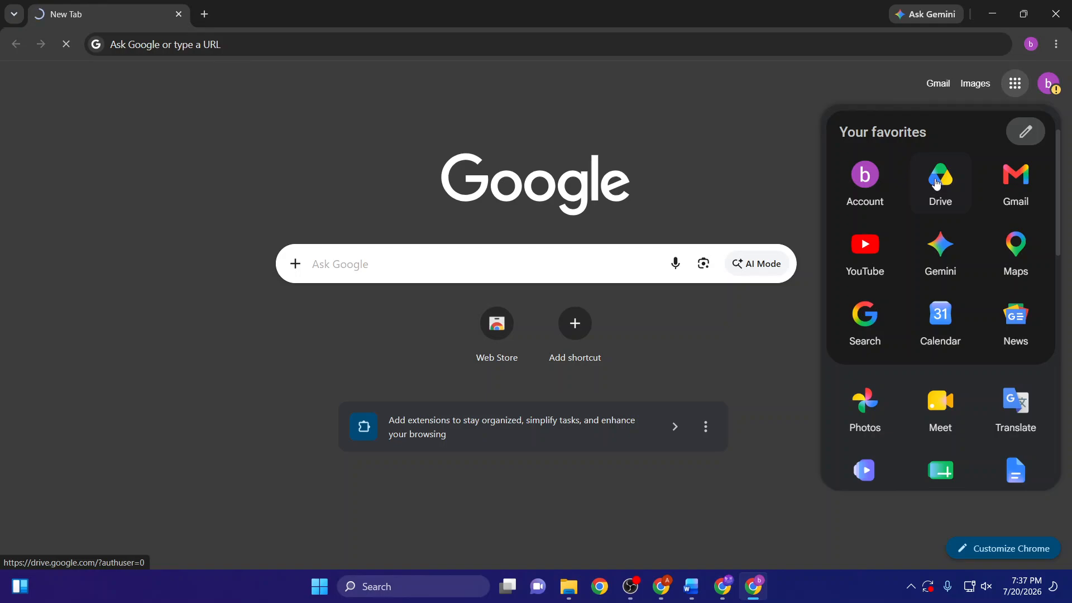
left_click(630, 586)
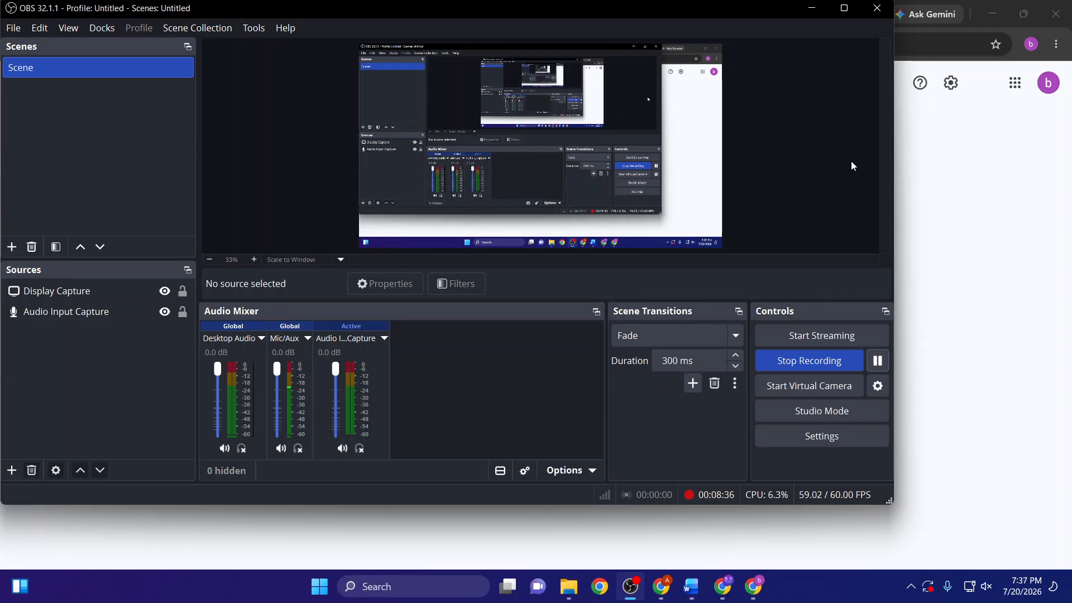
left_click(812, 7)
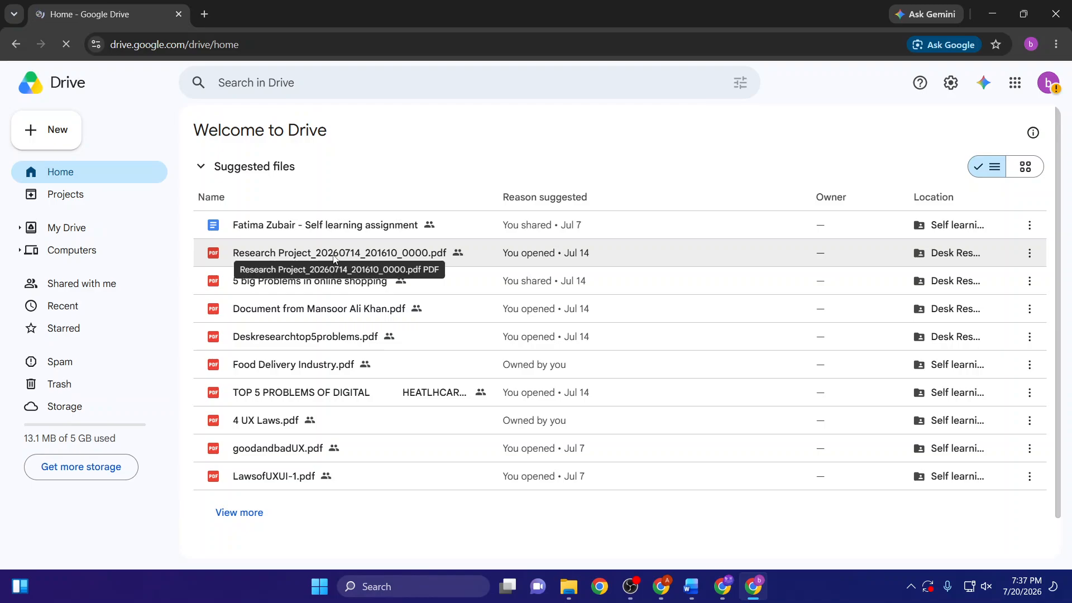
- Share Research Project_20260714_201610_0000.pdf from Drive with general access set to Anyone with the link, and copy its link
left_click(283, 269)
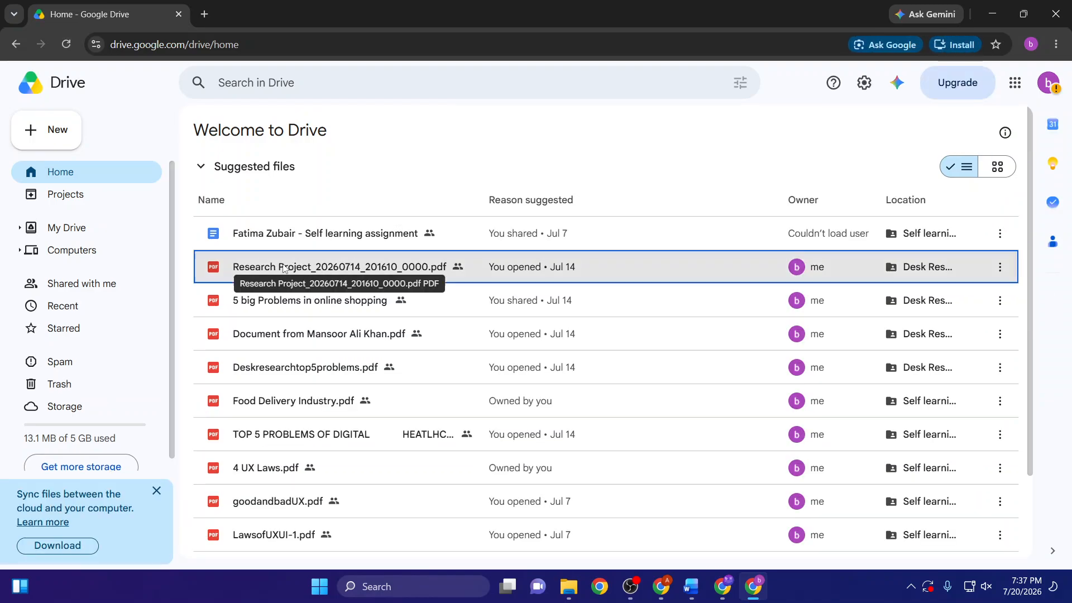
left_click(1000, 268)
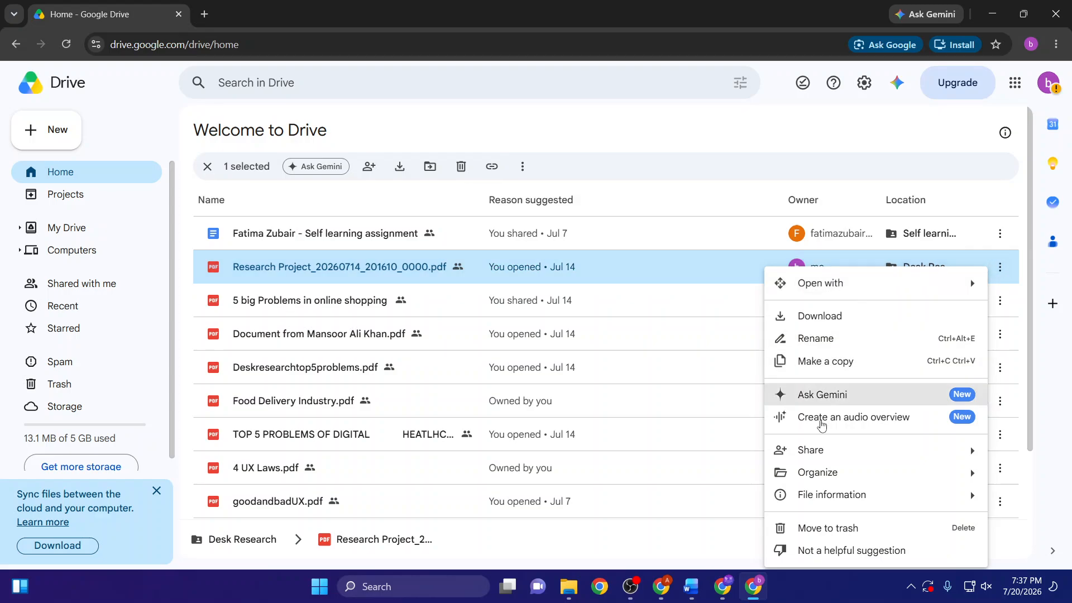
mouse_move(792, 459)
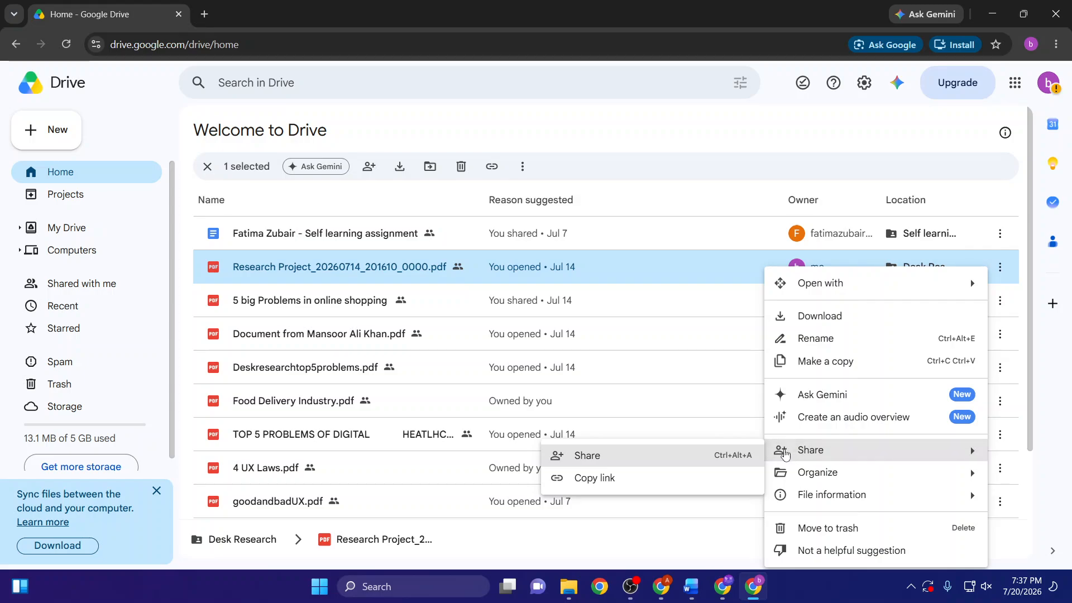
left_click(601, 459)
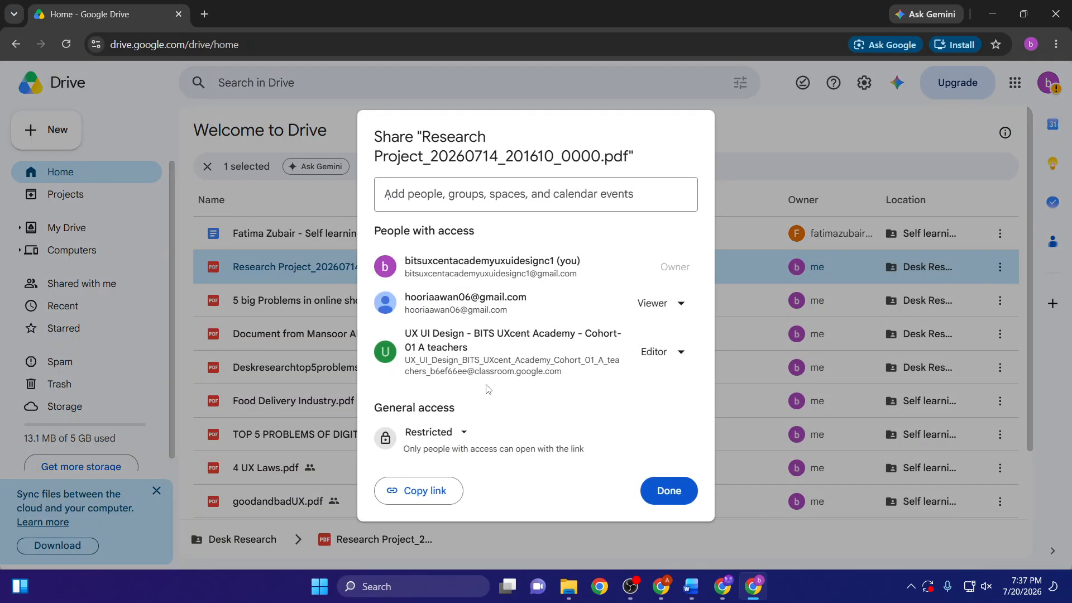
left_click(444, 439)
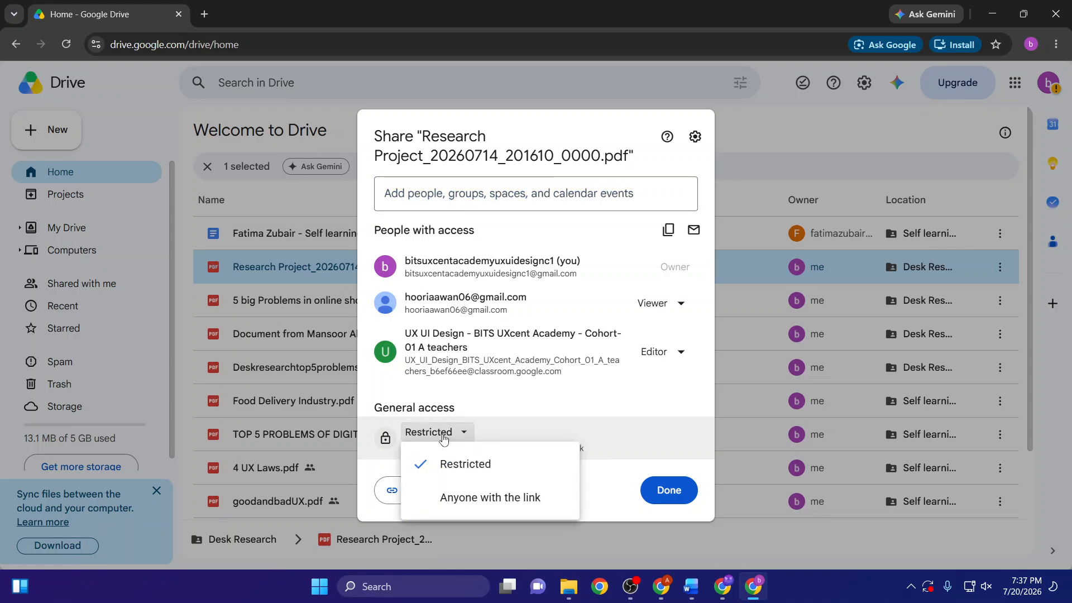
left_click(495, 505)
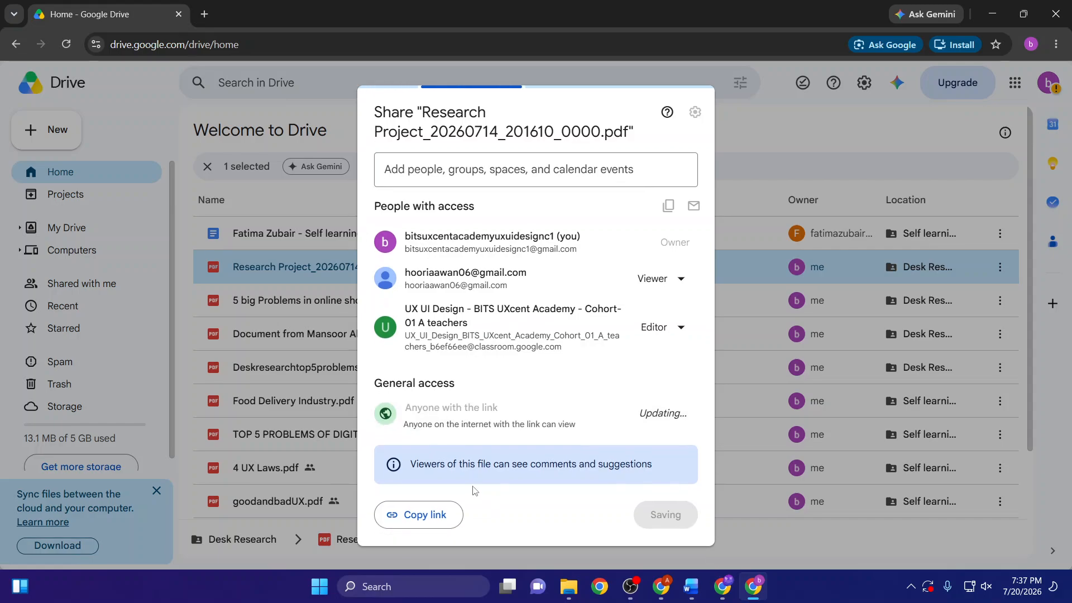
left_click(424, 520)
- Switch to Word and hyperlink the apple icon to the copied Google Drive file link
key("alt+Tab")
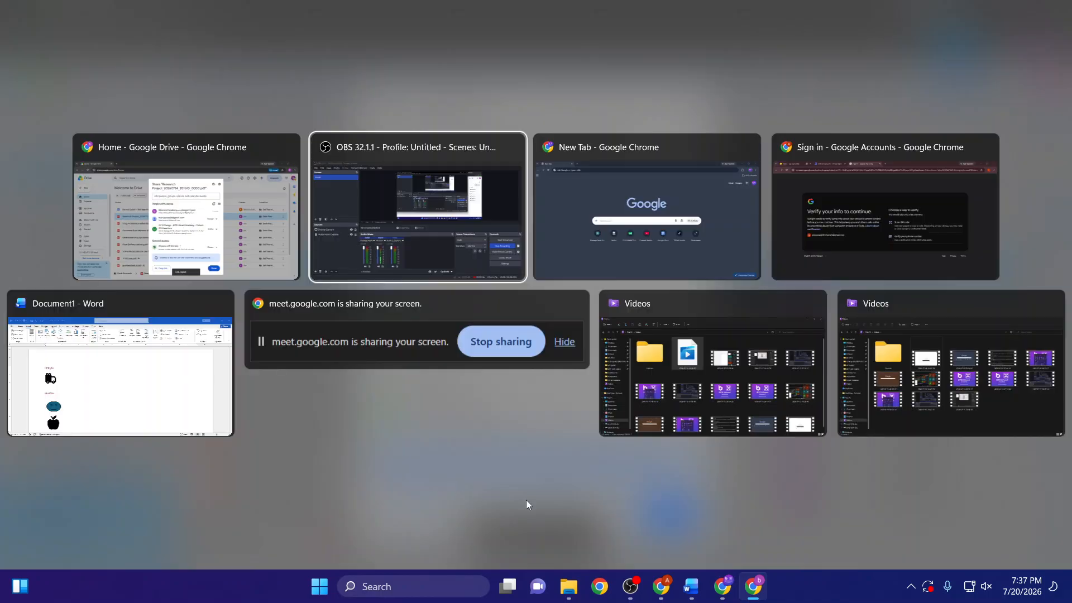
left_click(107, 375)
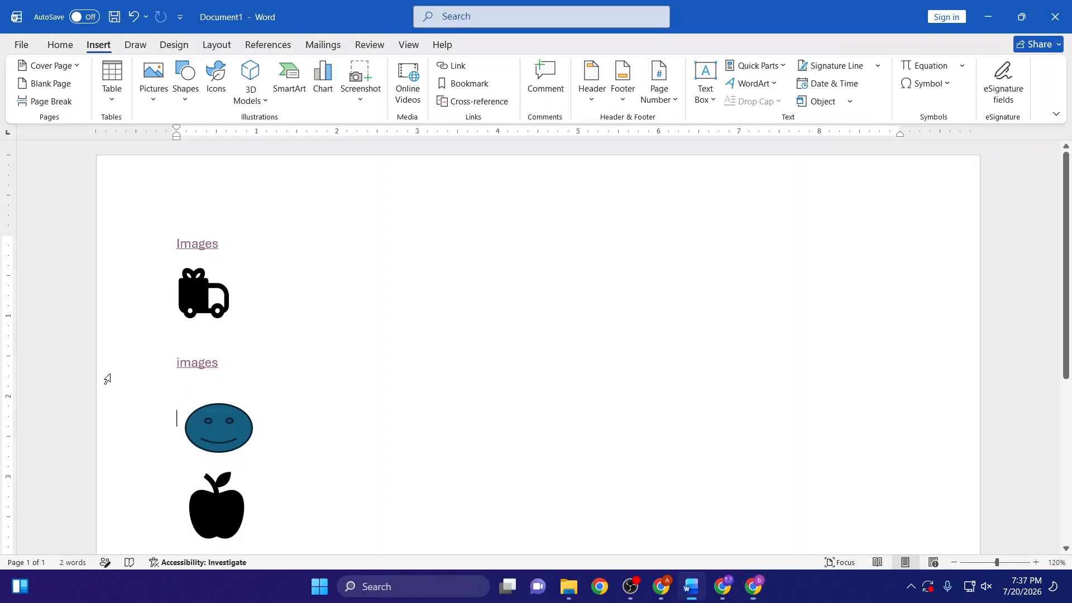
scroll(107, 379, "down", 3)
left_click(216, 425)
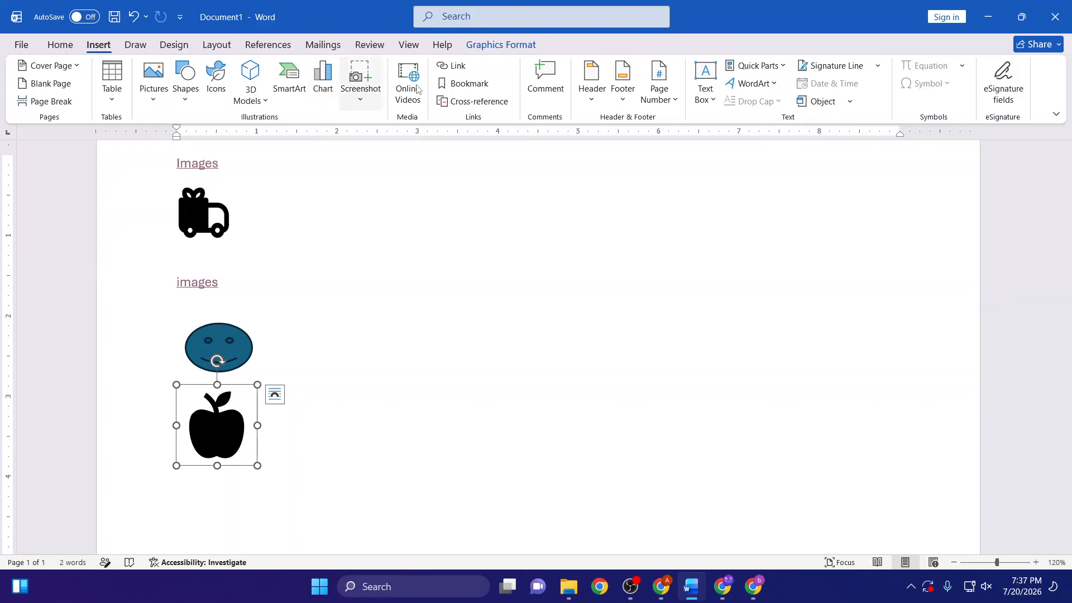
key("ctrl+k")
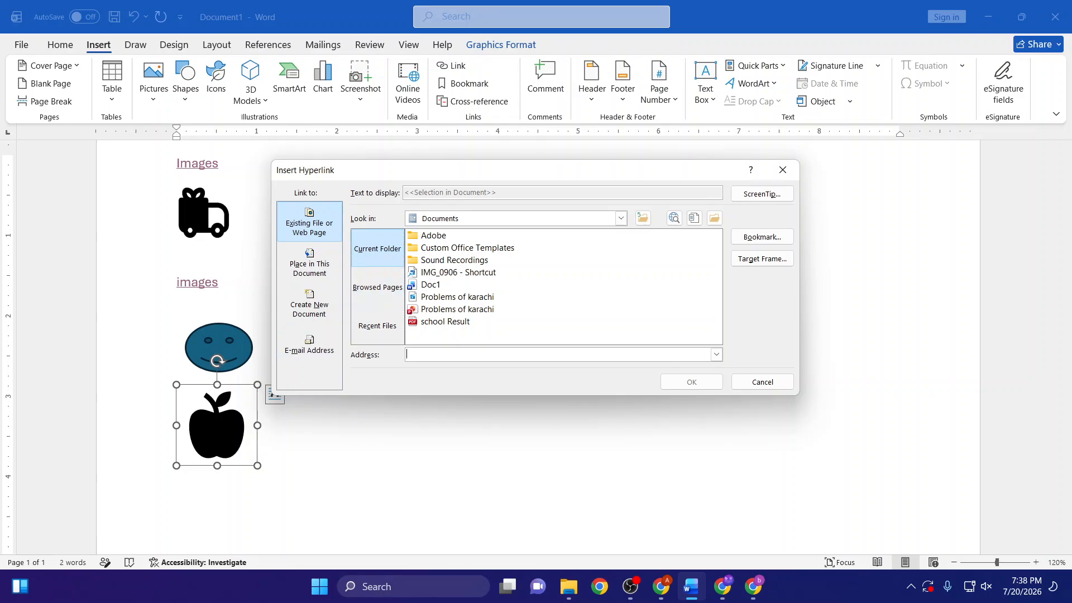
left_click(378, 287)
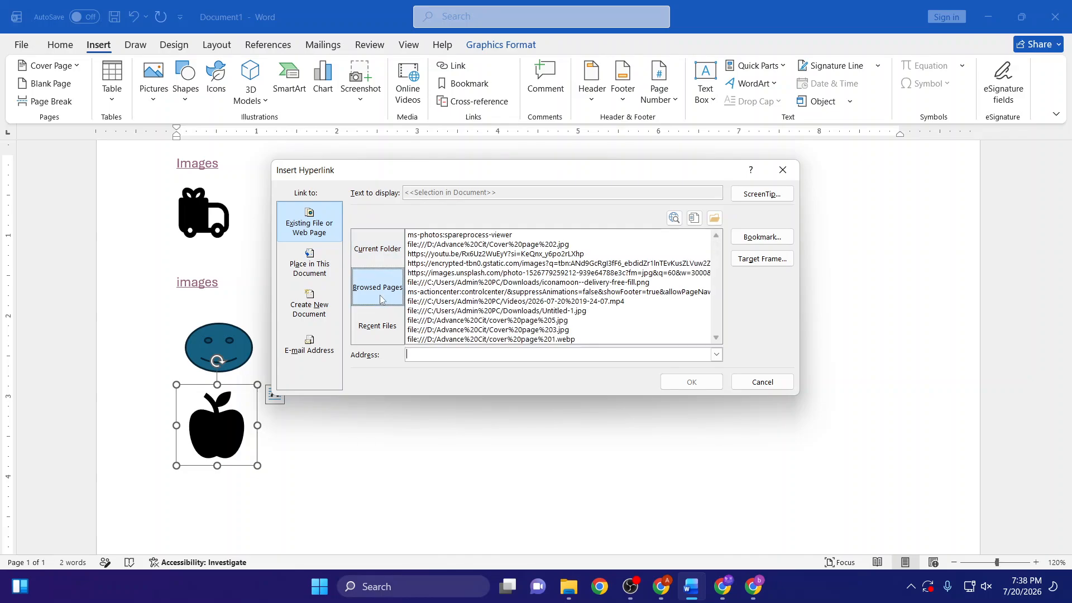
left_click(431, 355)
key("ctrl+v")
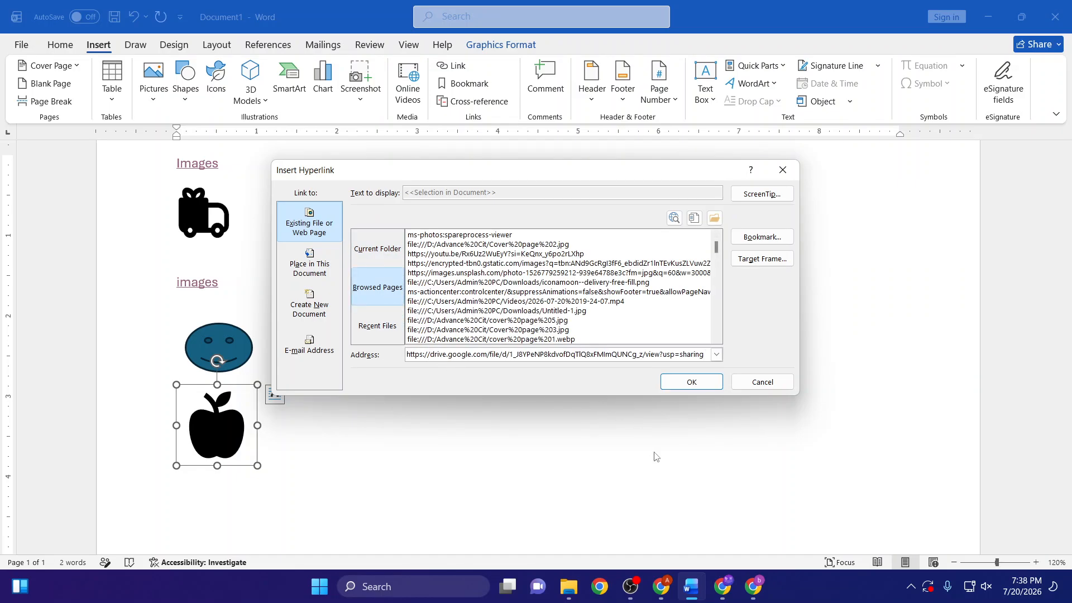
left_click(692, 382)
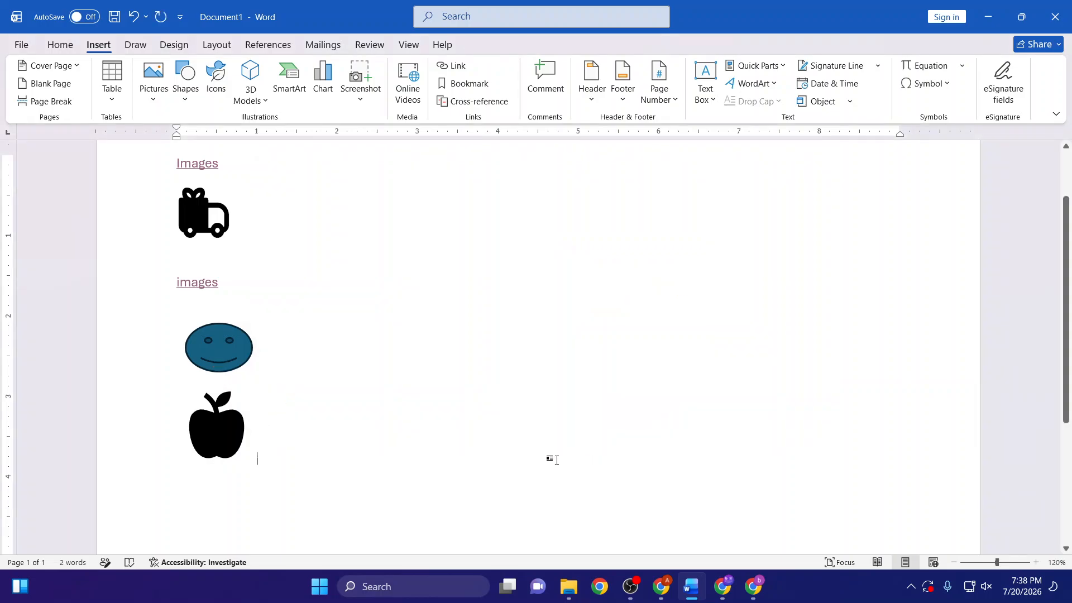
- Test the apple icon's hyperlink by following it to the Drive PDF, and close the browser window
left_click(230, 434, "ctrl")
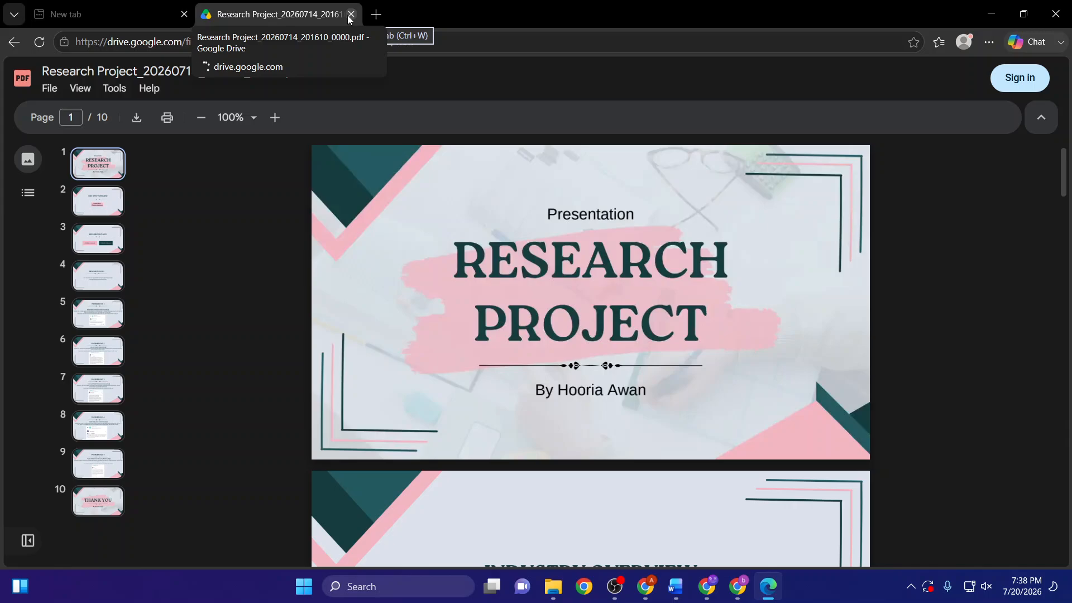
left_click(351, 14)
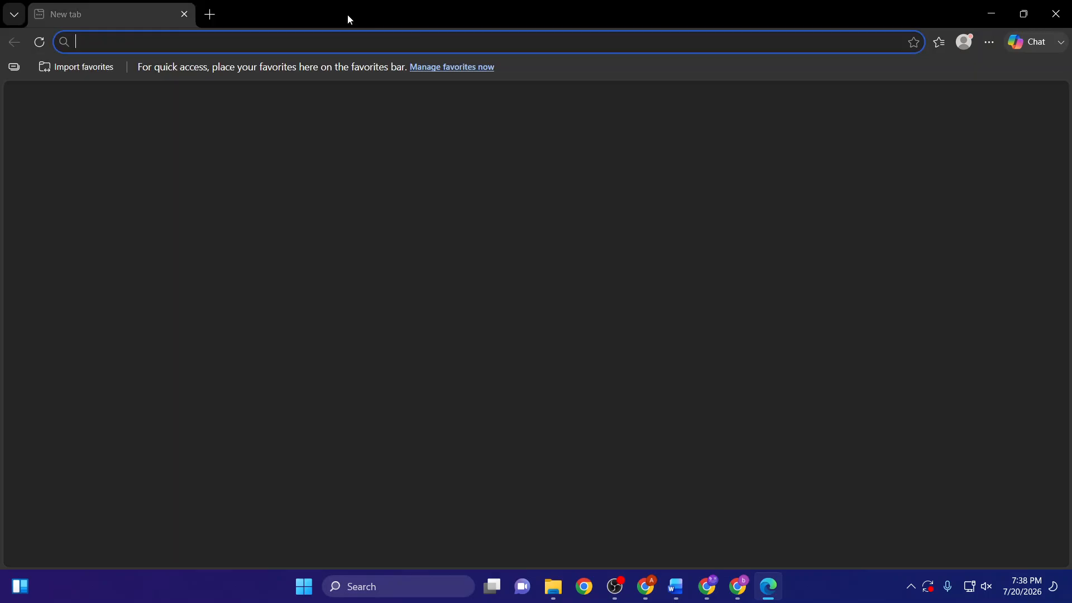
left_click(1055, 14)
- Clear the whole document and enter the text "For moew" in its place
scroll(261, 431, "up", 2)
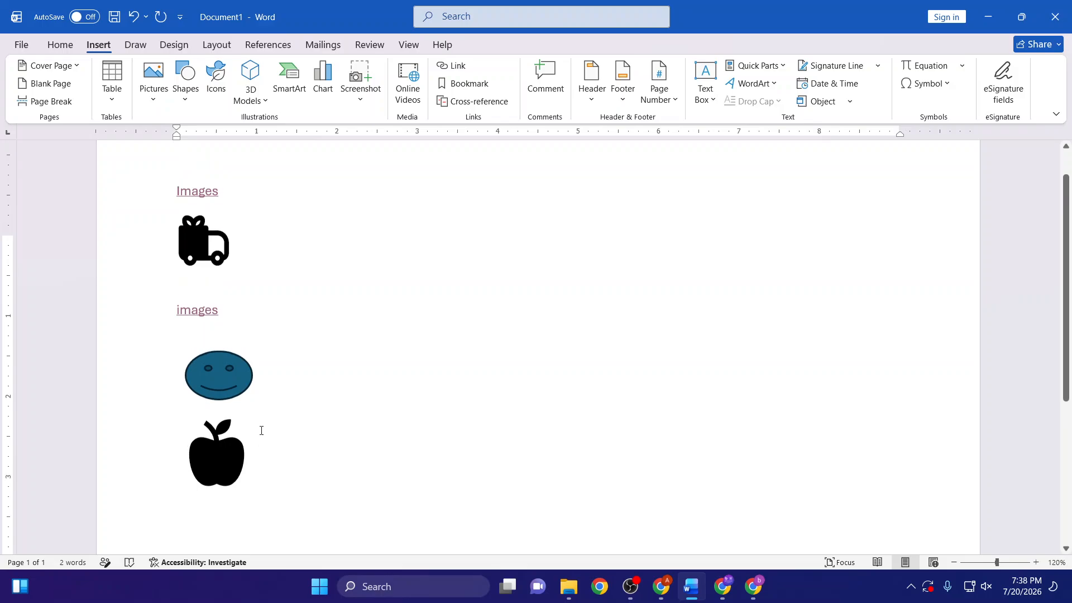
scroll(271, 299, "down", 1)
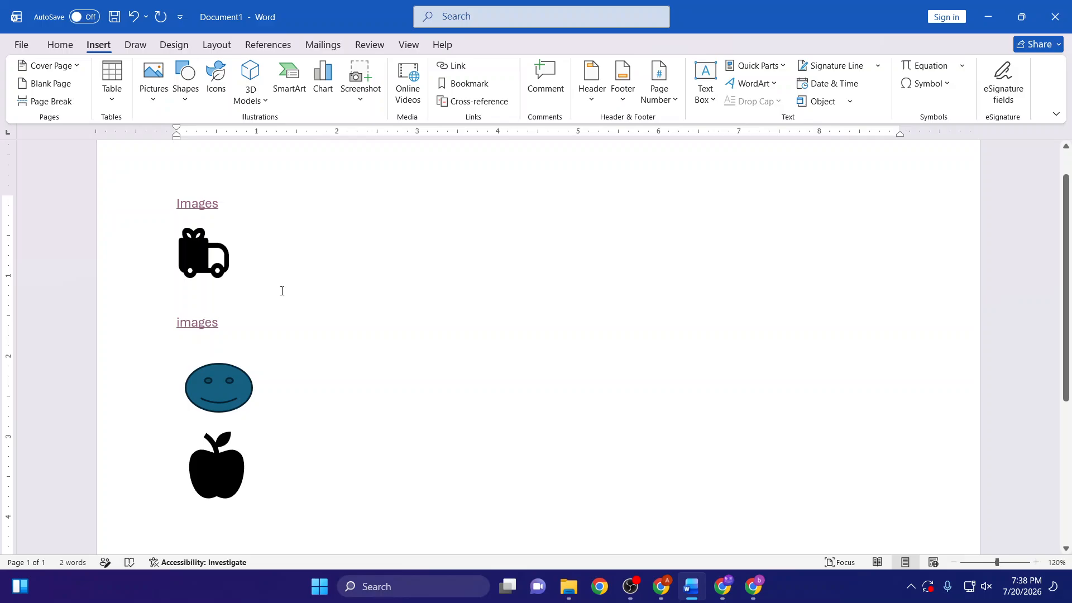
key("ctrl+a")
key("Delete")
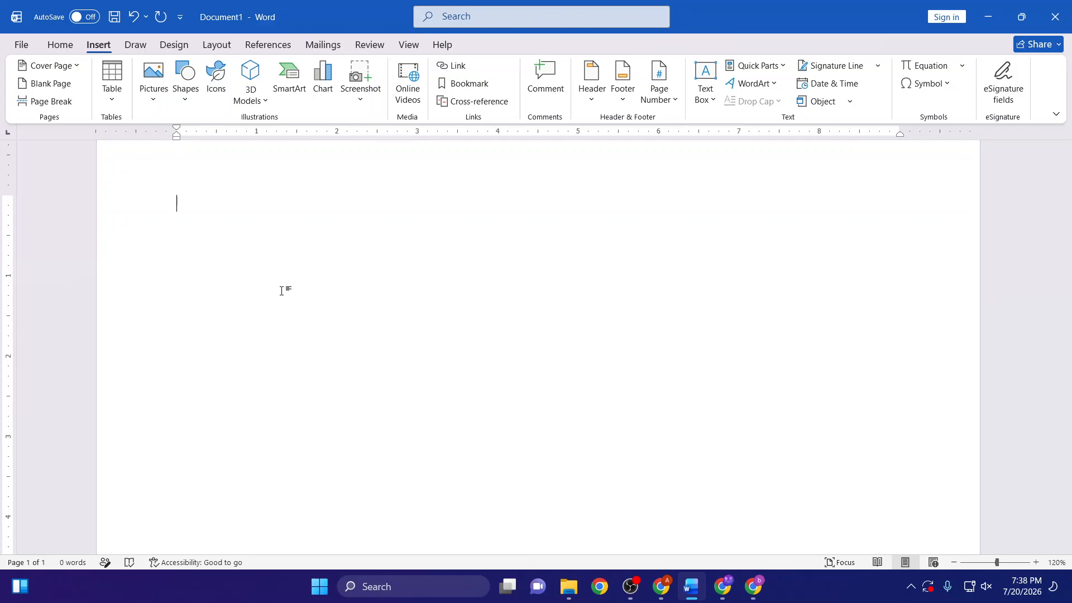
type("For moew")
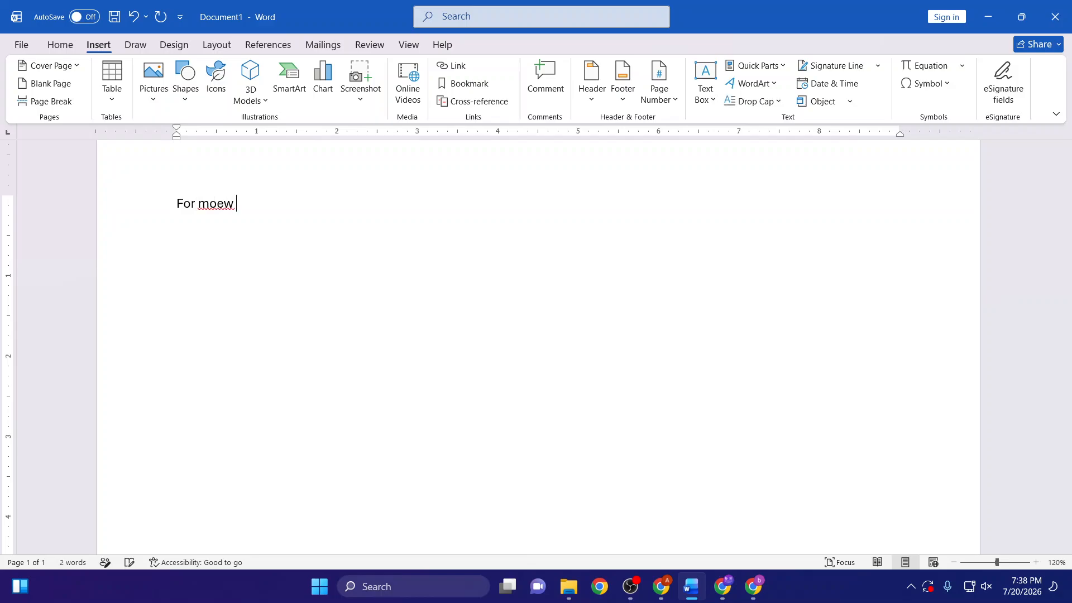
- Delete the "For moew" text, enter "I d" in its place and erase that as well
left_click_drag(244, 205, 3, 179)
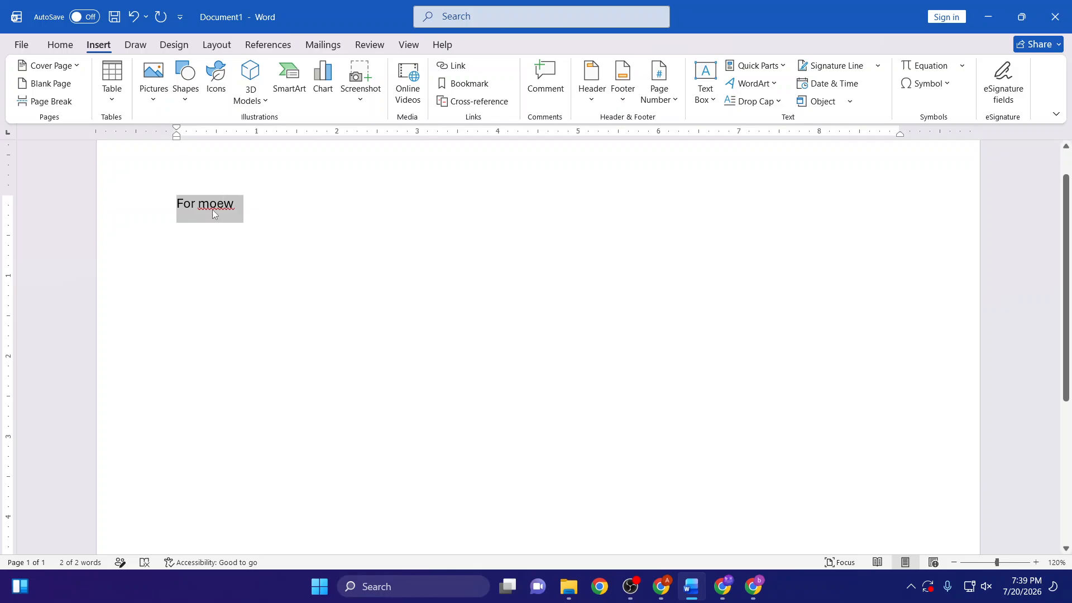
left_click(229, 313)
left_click(137, 205)
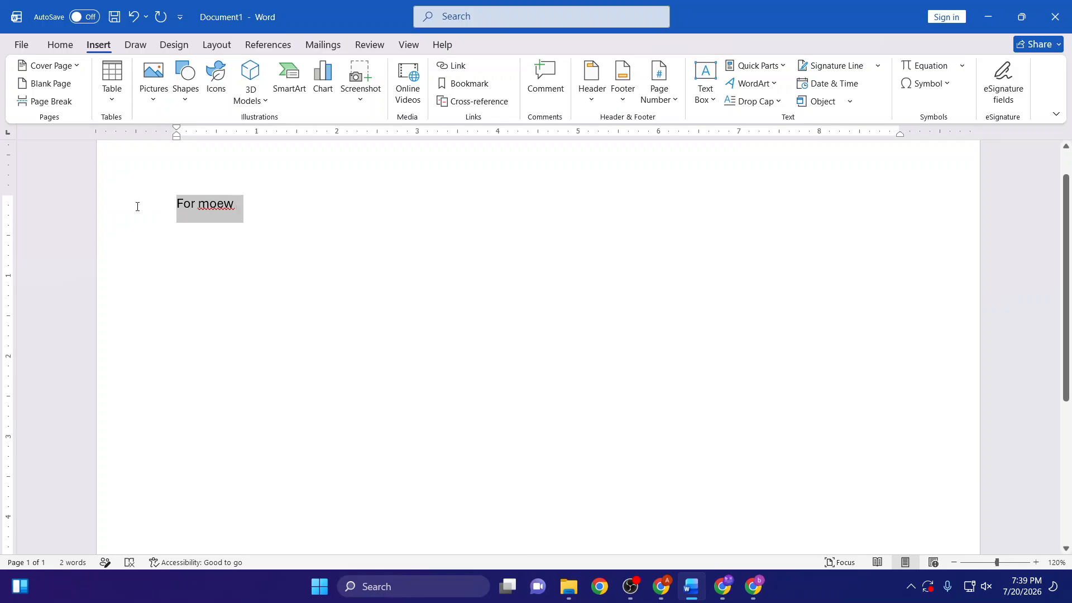
key("BackSpace")
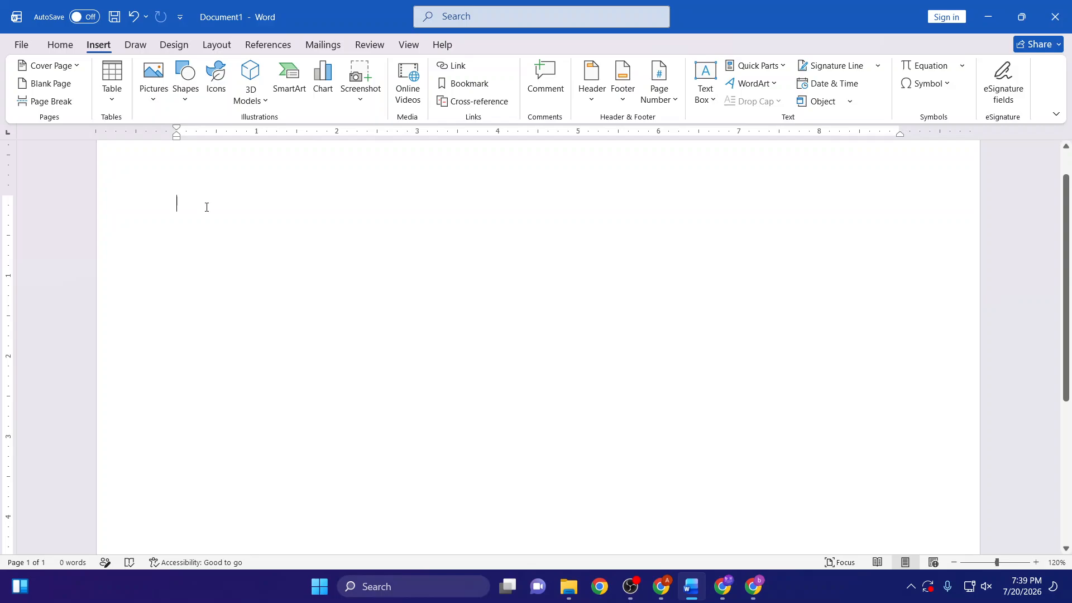
type("I d")
key("BackSpace")
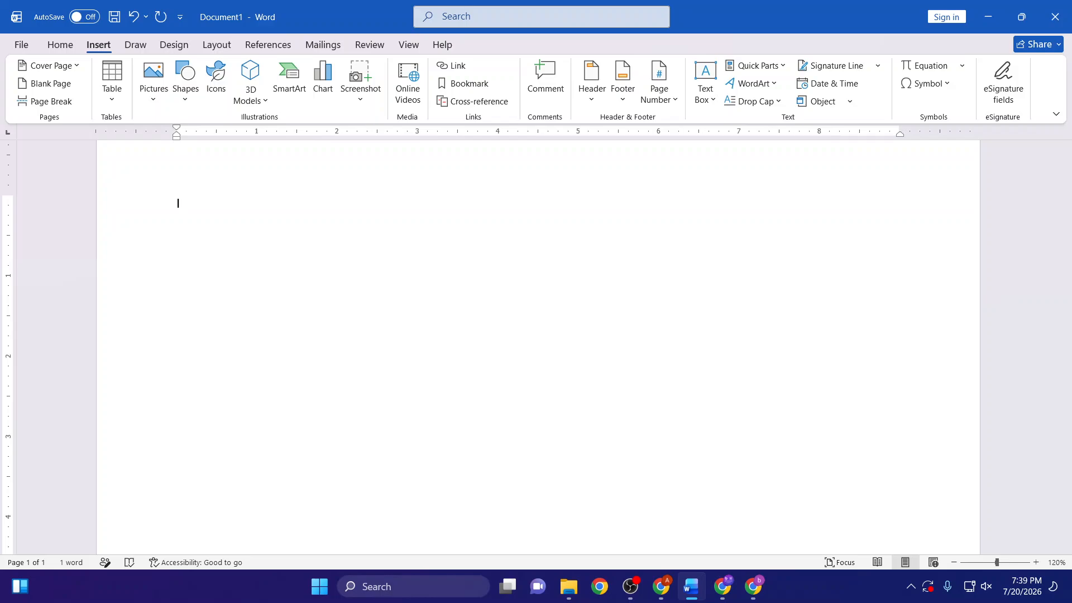
key("BackSpace")
key("BackSpace")
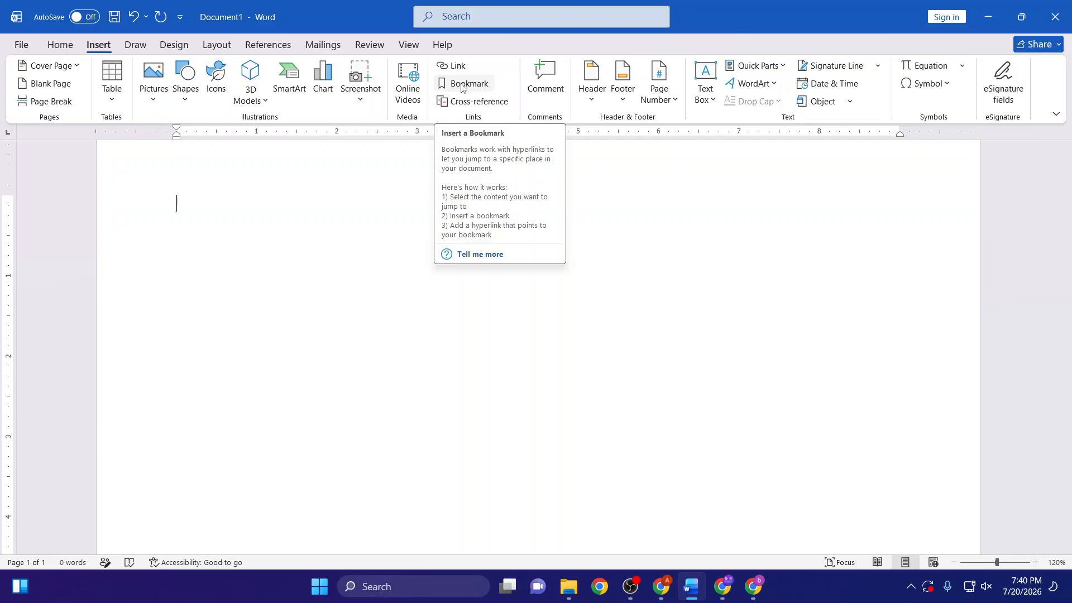
- Undo the recent typing and deletions to restore the hyperlinked words, icons and smiley face
left_click(106, 362)
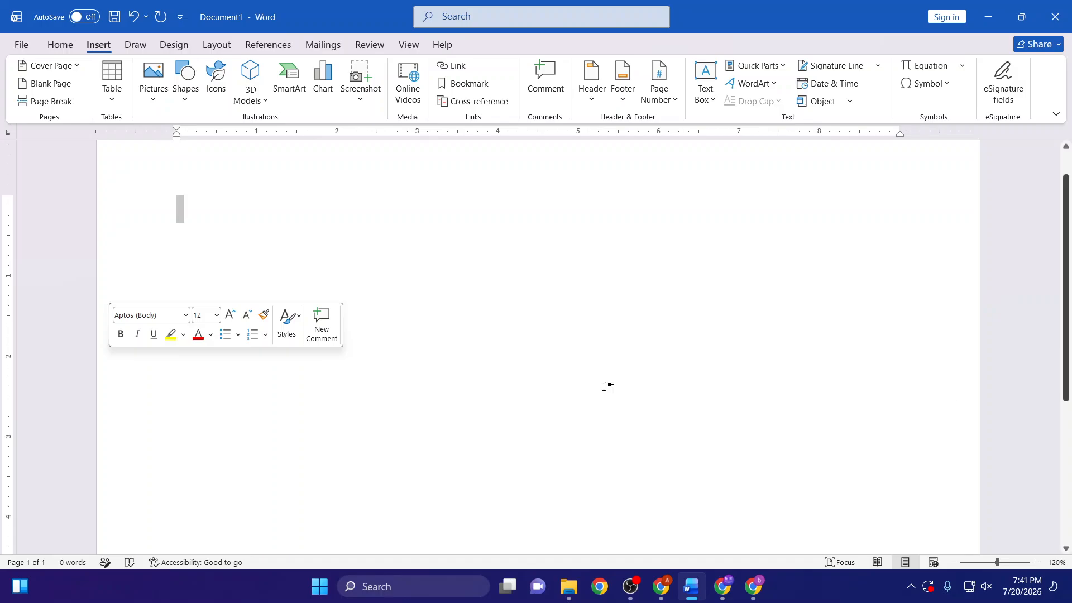
left_click(447, 398)
key("ctrl+v")
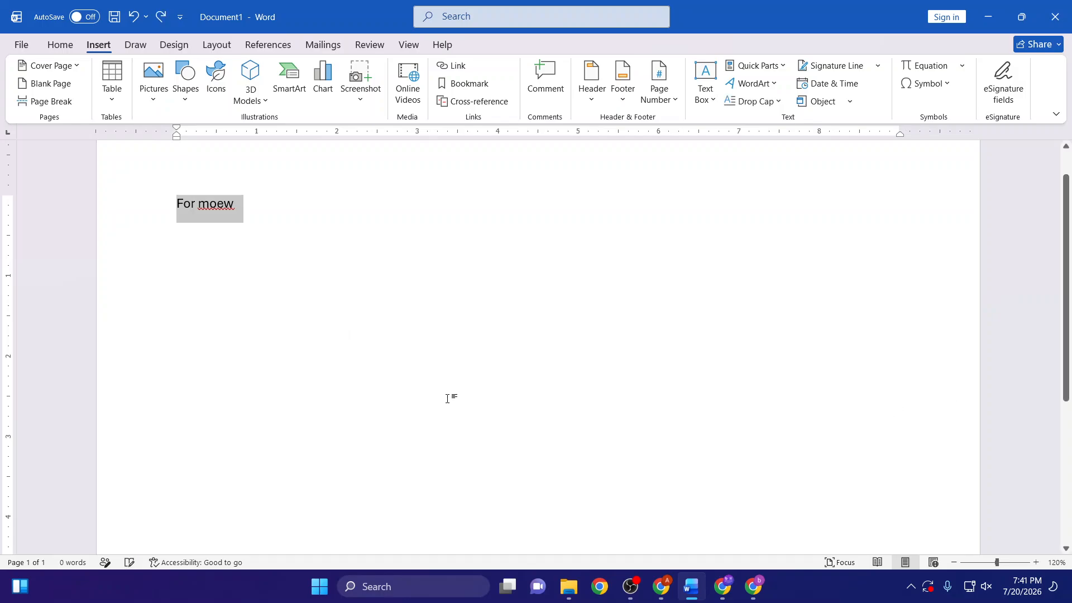
left_click(269, 355)
- Delete the hyperlinked apple icon below the smiley face
left_click(197, 251)
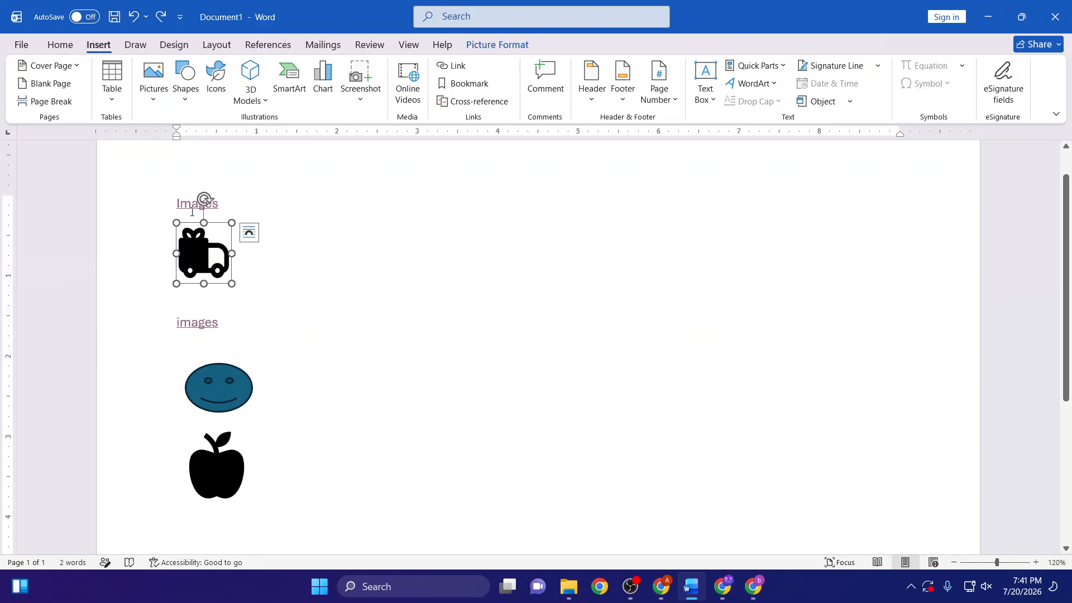
left_click(193, 205)
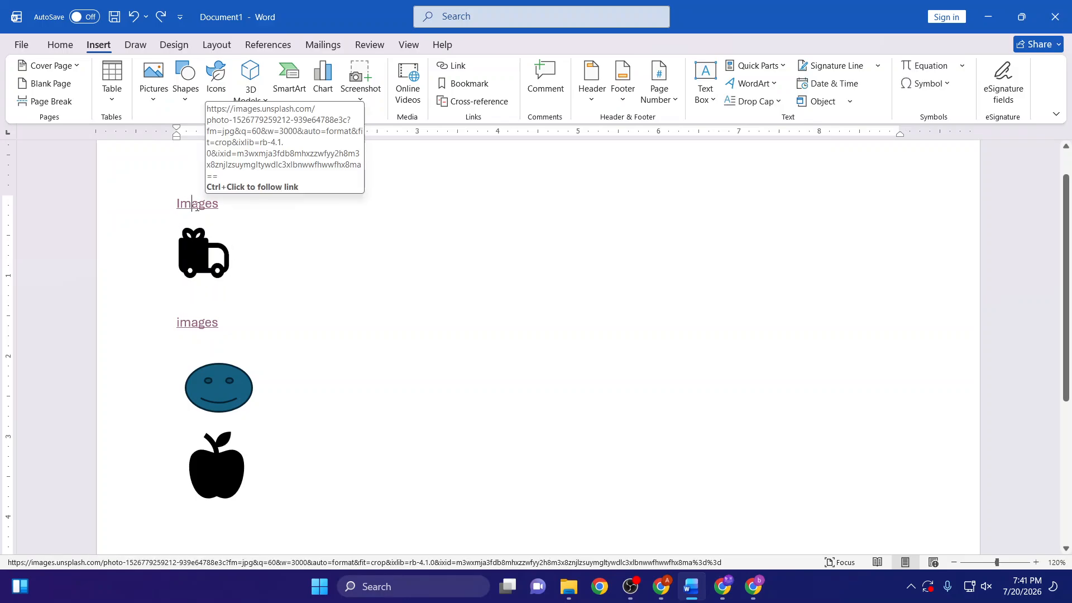
left_click(200, 241)
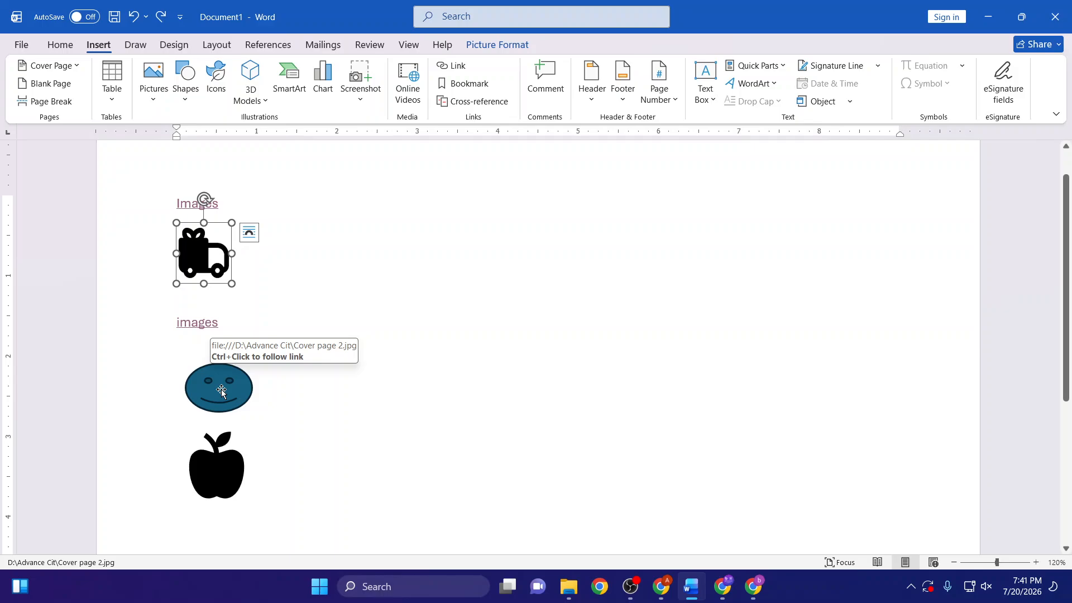
left_click(215, 468)
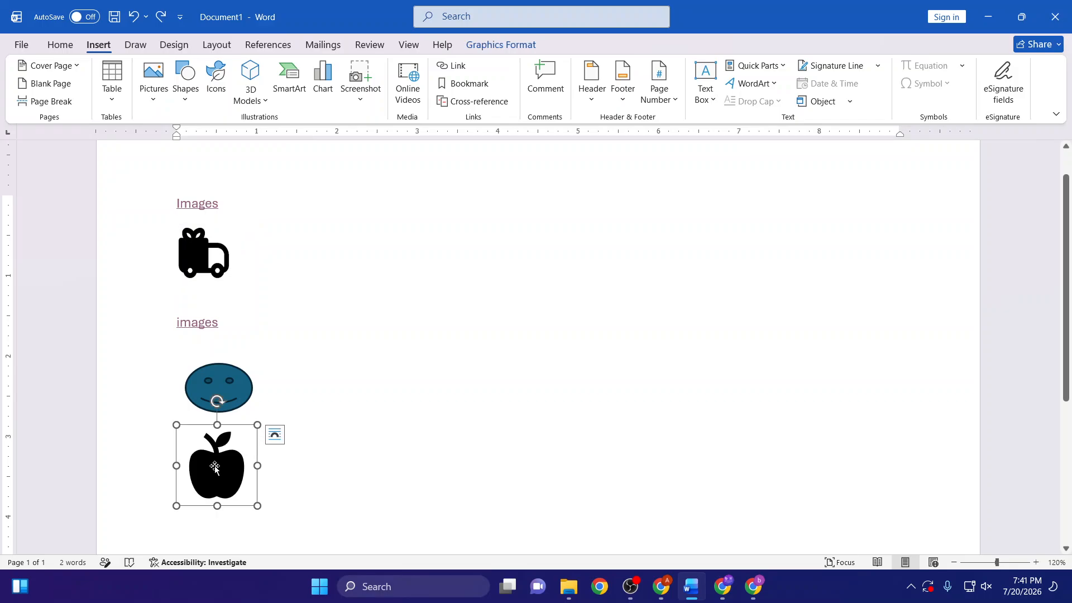
key("Delete")
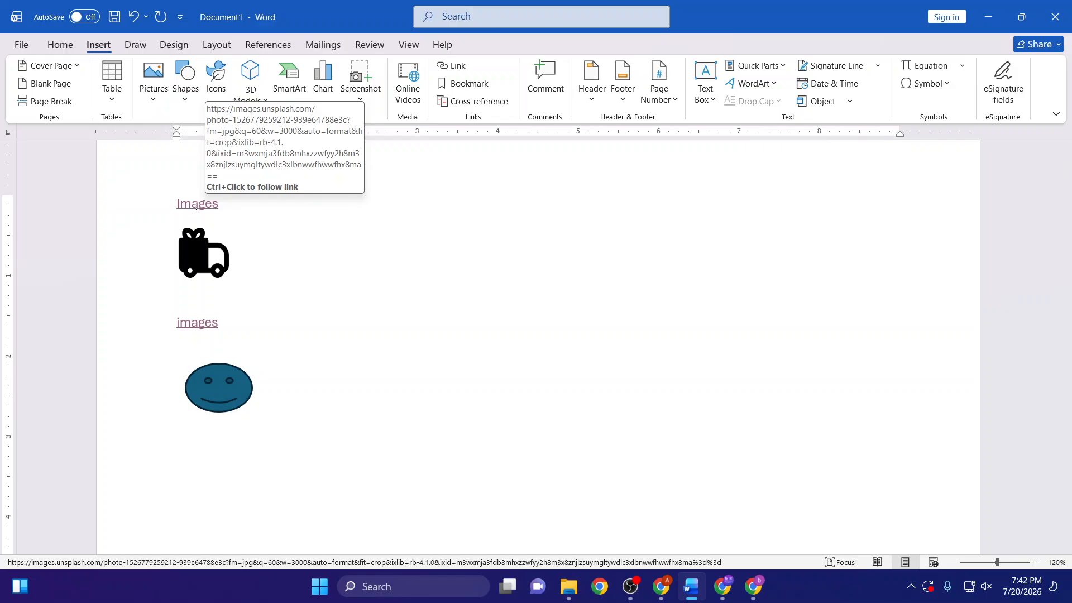
- Move the smiley face to the empty area right of the truck icon and enlarge it to a circle about 1.3 inches across
left_click(217, 386)
left_click_drag(218, 386, 480, 290)
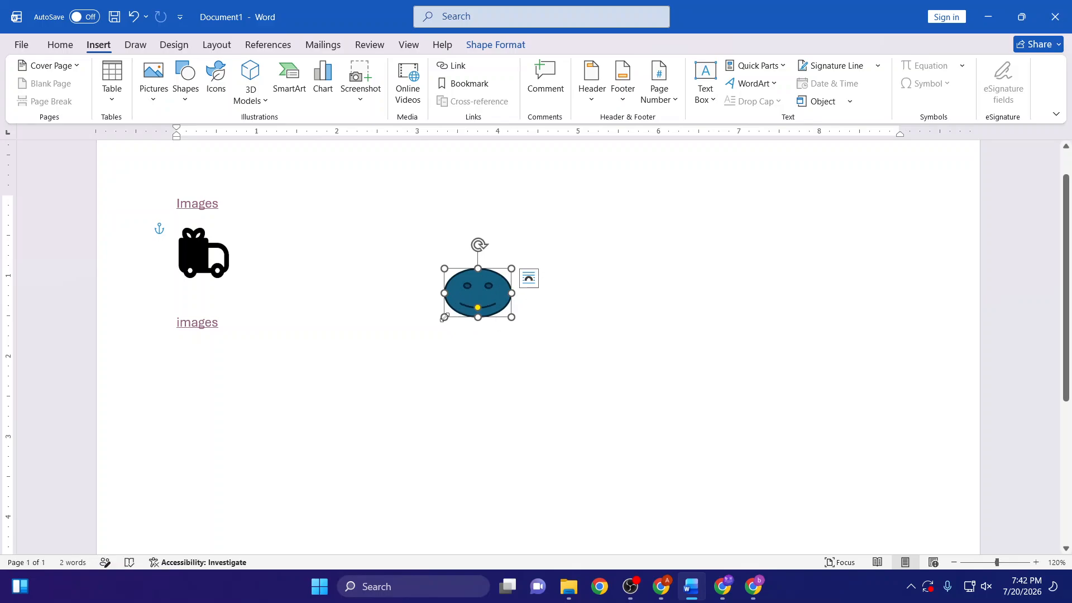
left_click_drag(445, 318, 409, 371)
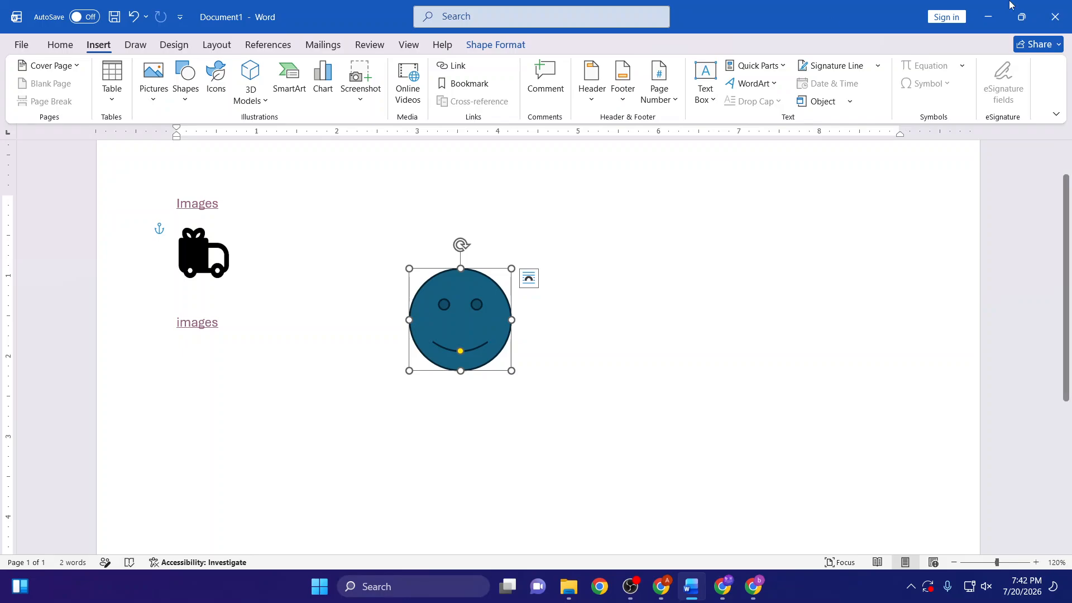
- Minimize the Word document, close the Google Drive and blank browser windows, and minimize the remaining Chrome window
left_click(988, 16)
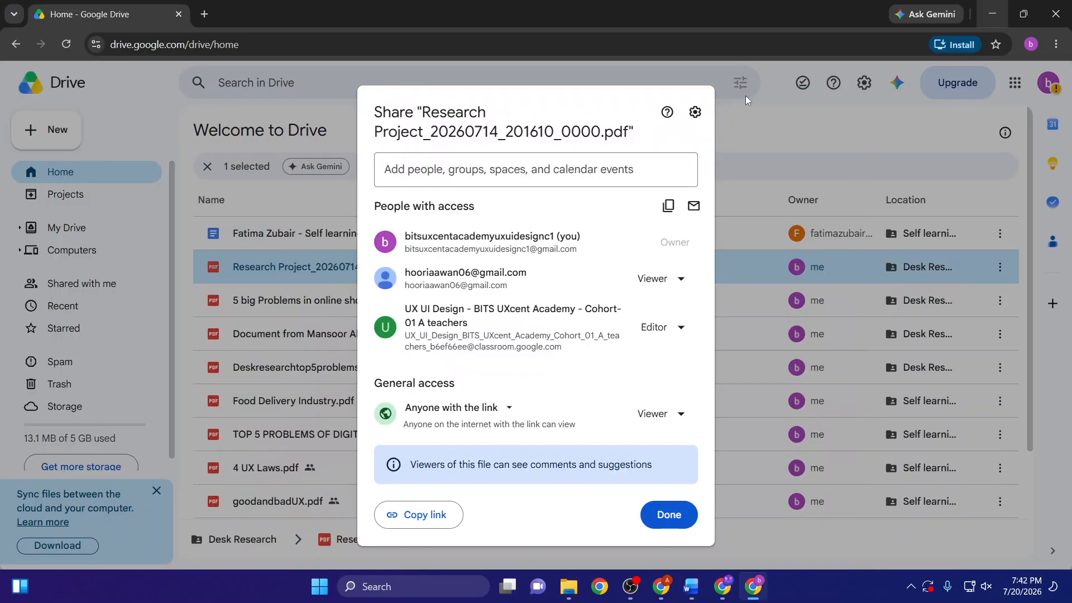
left_click(1057, 15)
left_click(1055, 14)
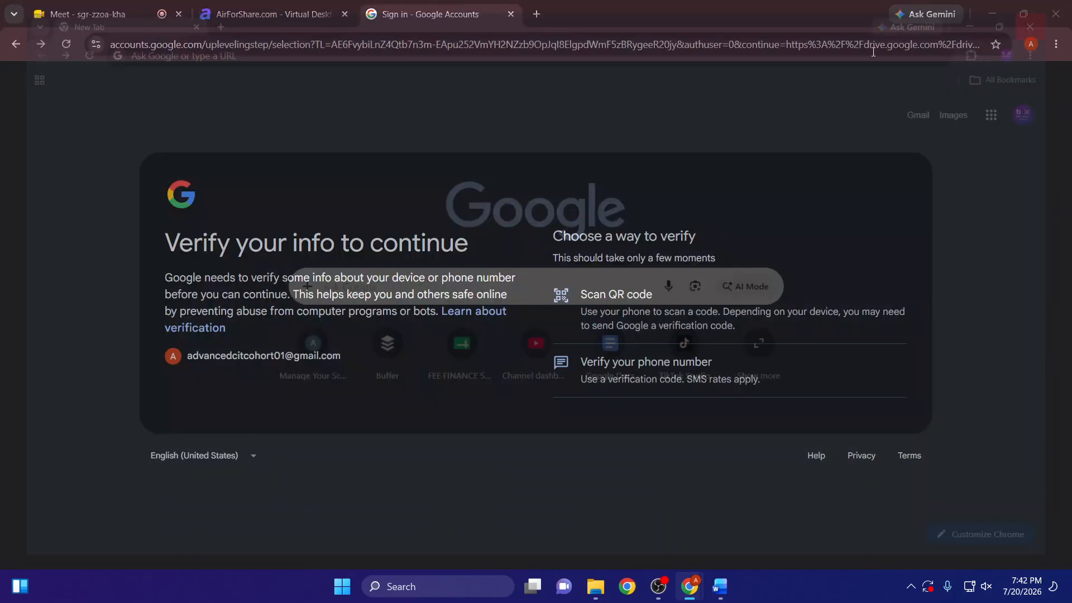
left_click(993, 14)
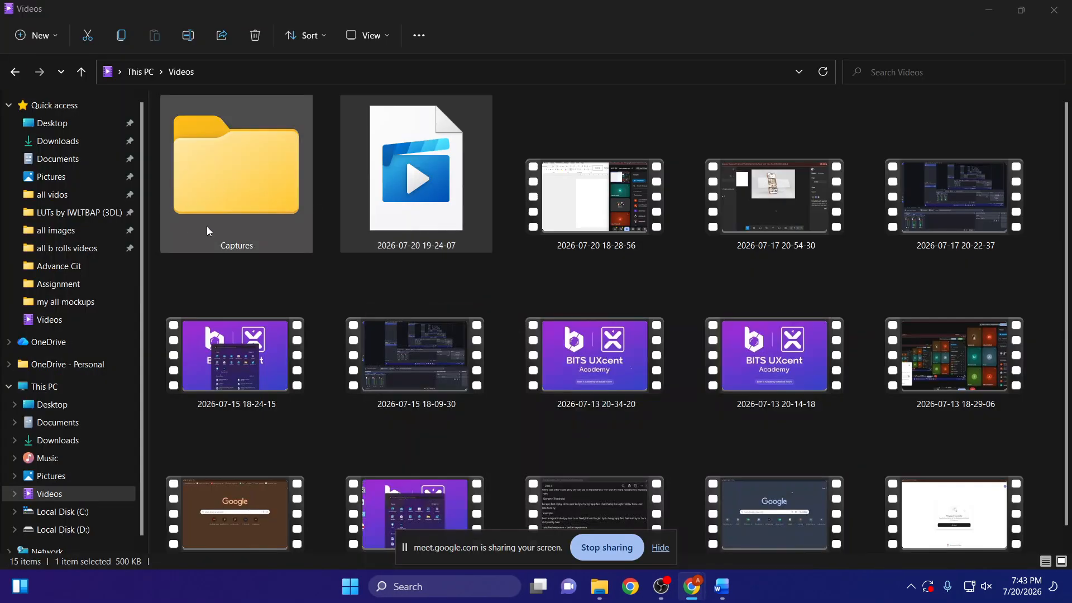
- Delete the Cover page 2 image from the Advance Cit folder on Local Disk (D:)
left_click(73, 529)
double_click(209, 140)
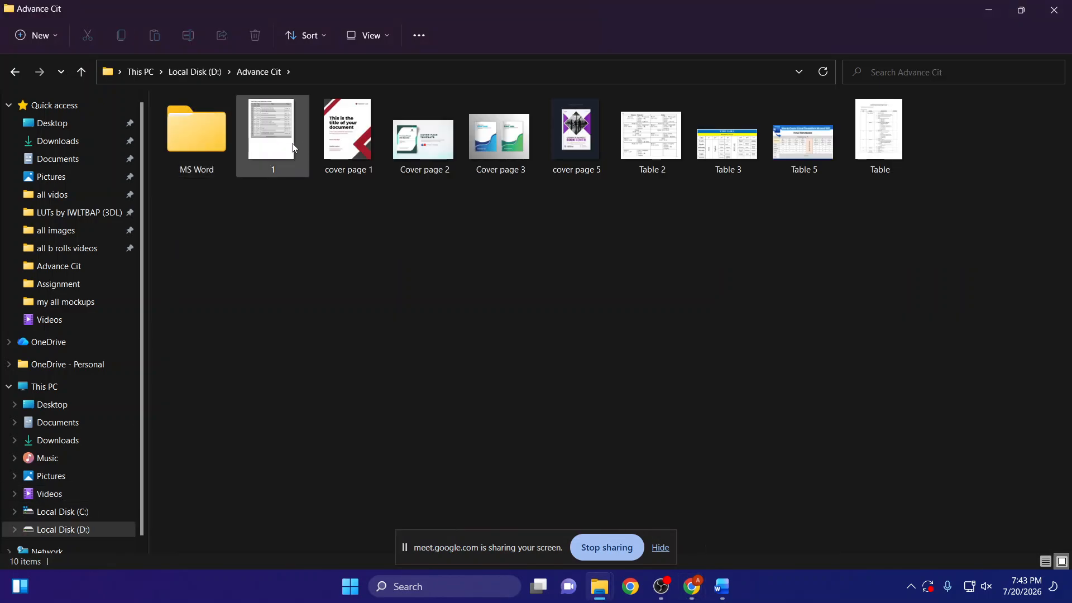
left_click(436, 151)
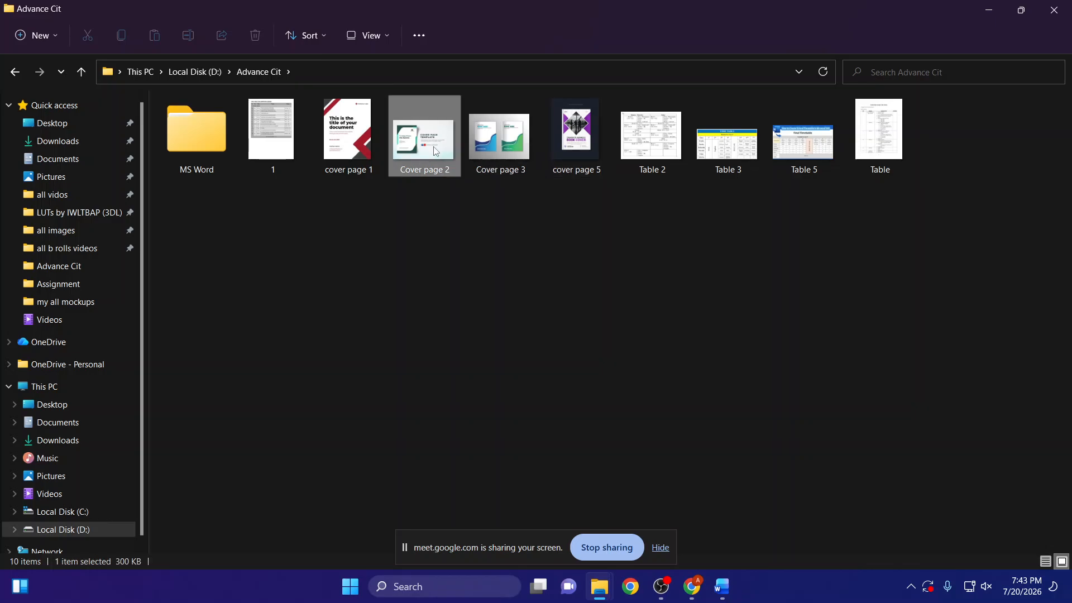
key("Delete")
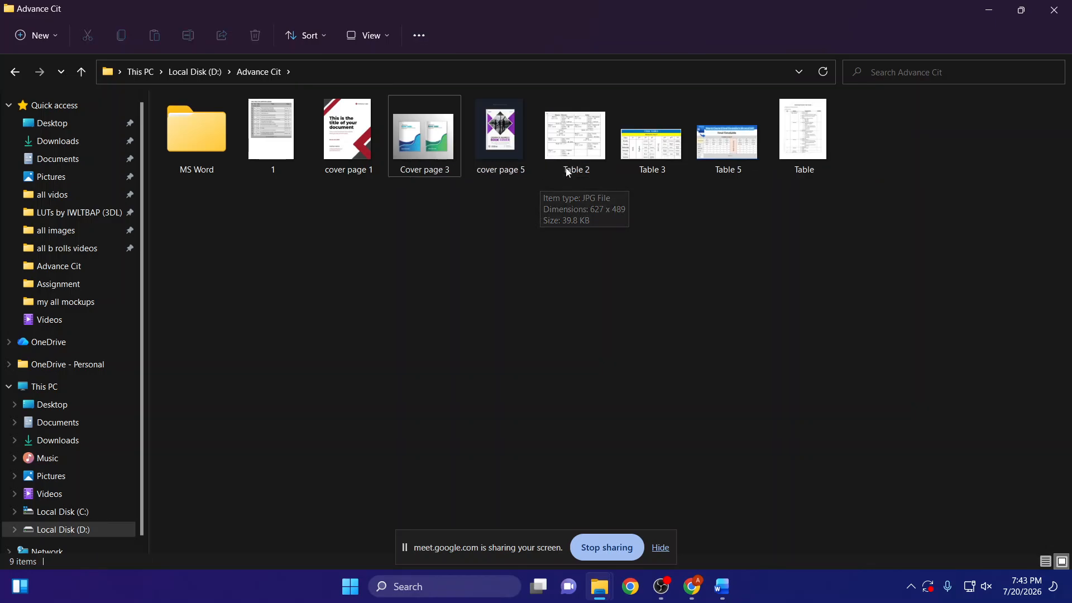
left_click(344, 209)
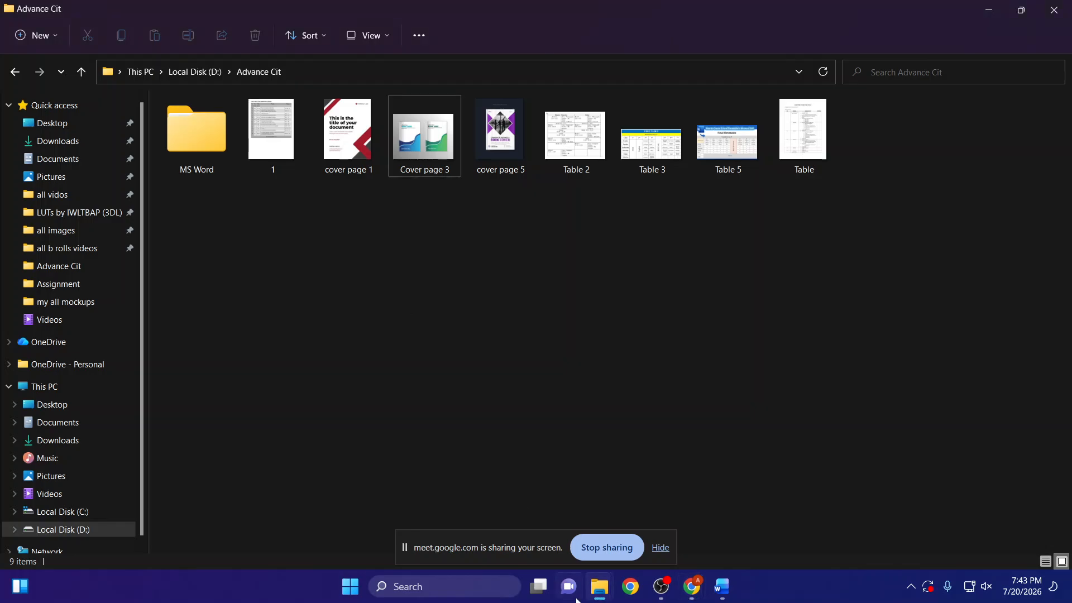
- Switch back to Word and test the smiley face's hyperlink to the deleted Cover page 2 image twice, accepting the security notices
left_click(727, 597)
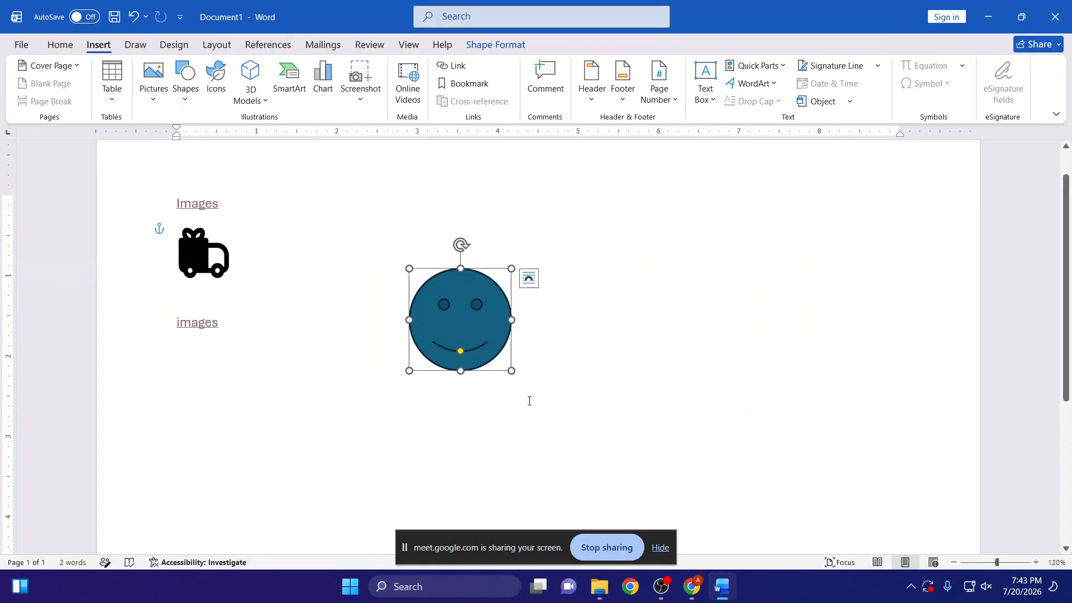
left_click(483, 347, "ctrl")
left_click(576, 360)
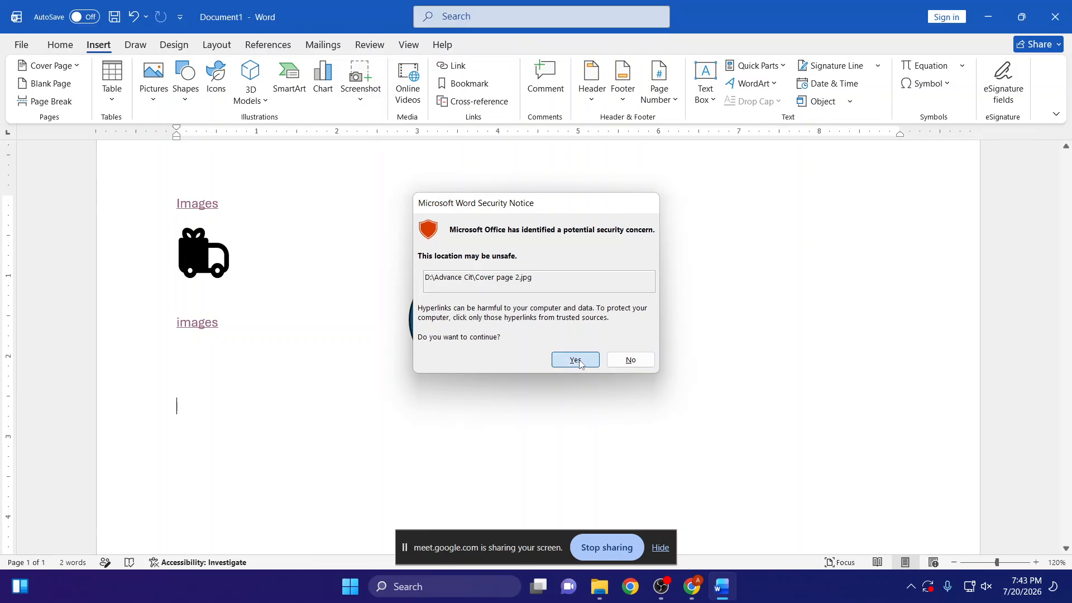
left_click_drag(474, 177, 427, 180)
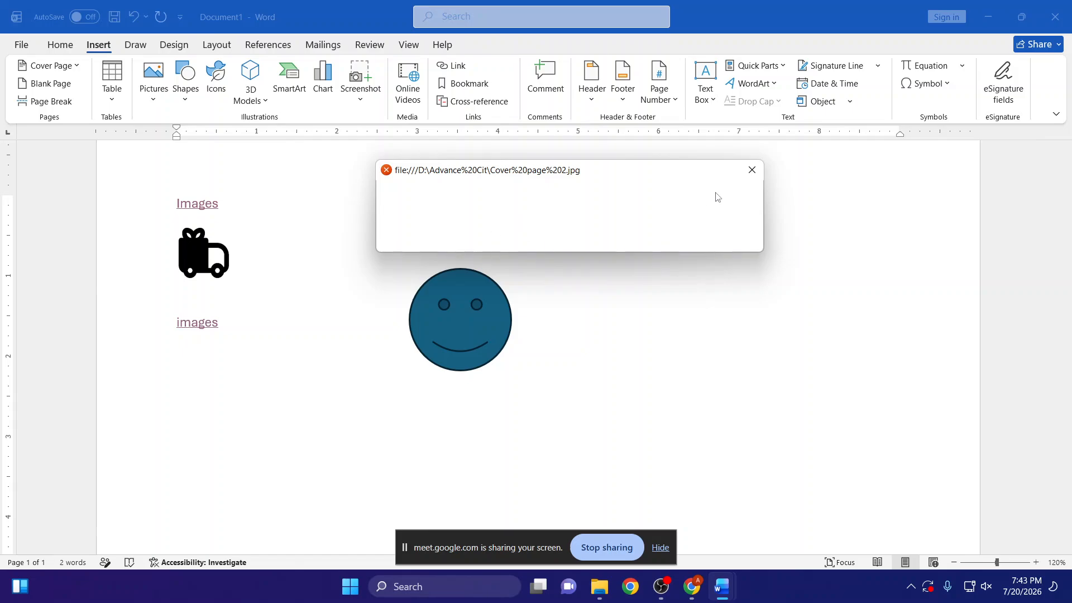
left_click(752, 170)
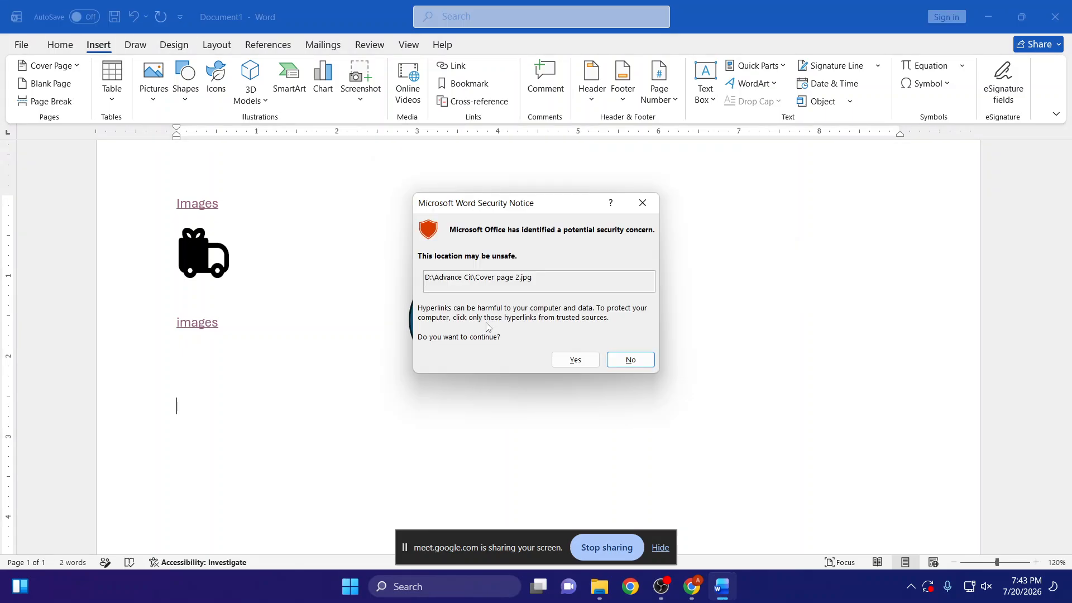
left_click(553, 360)
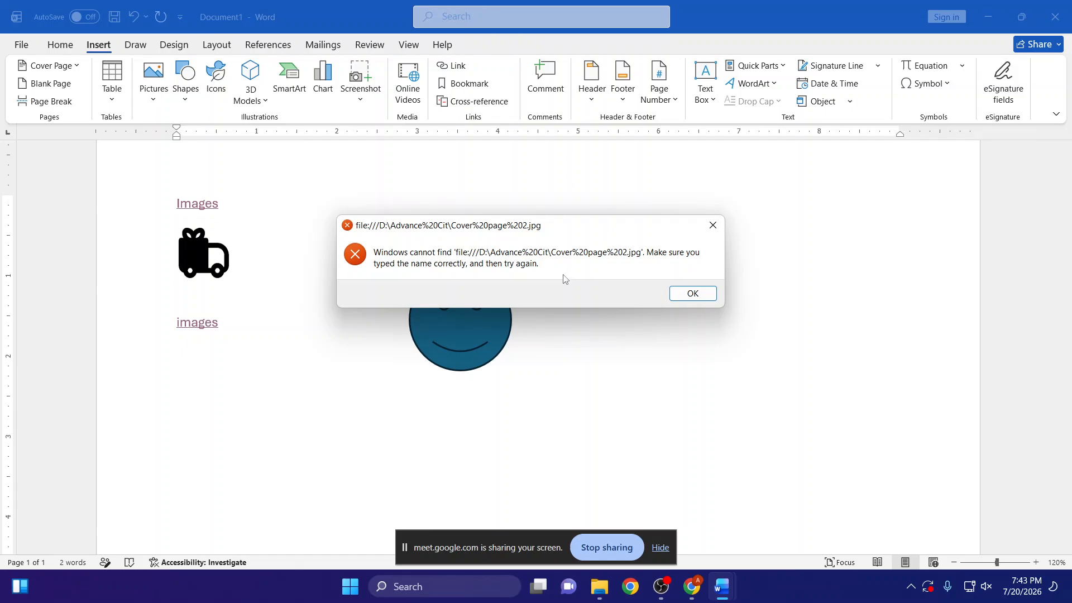
left_click(714, 295)
- Delete the smiley face and clear all remaining hyperlinked words and icons from the document
left_click(483, 313)
key("Delete")
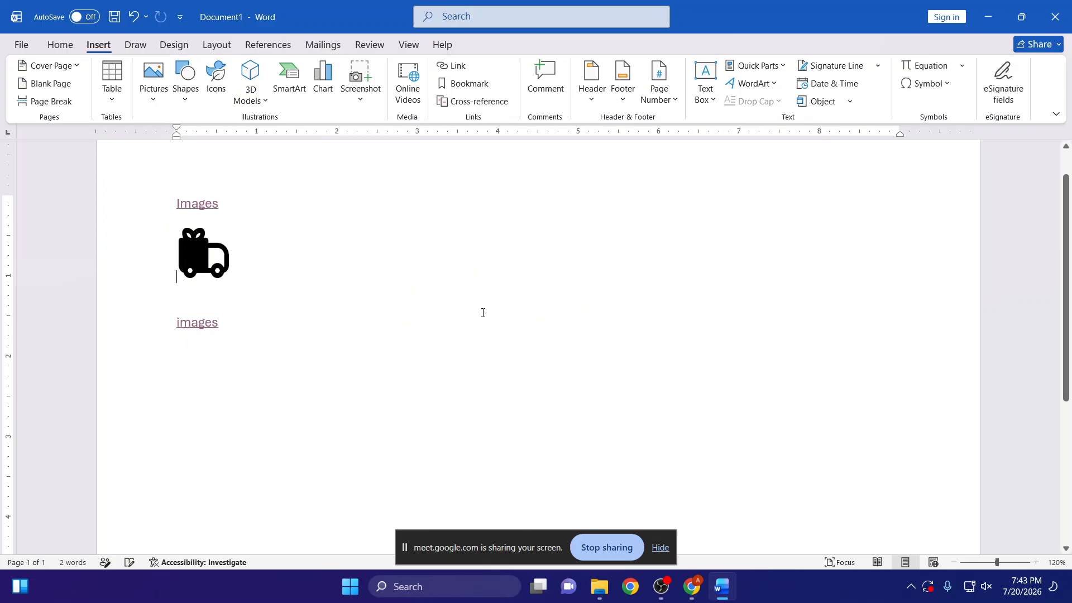
key("ctrl+a")
key("Delete")
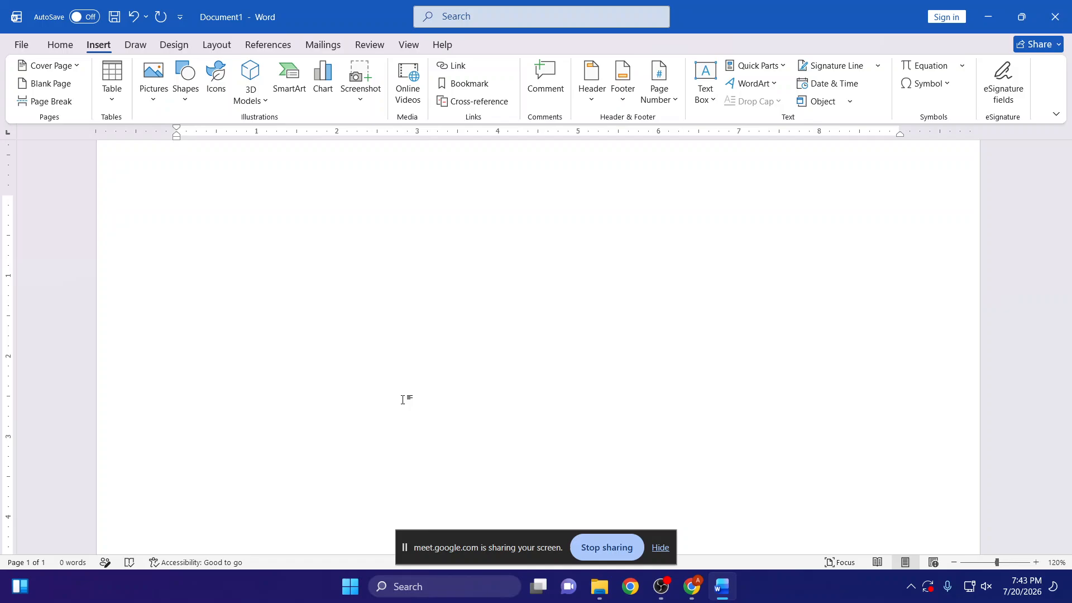
type("=rand")
key("BackSpace")
key("BackSpace")
- Enter "Chapter 1", "Chapter 2" and "Chapter 3" on separate lines of the first page
type("Chaqpter 1")
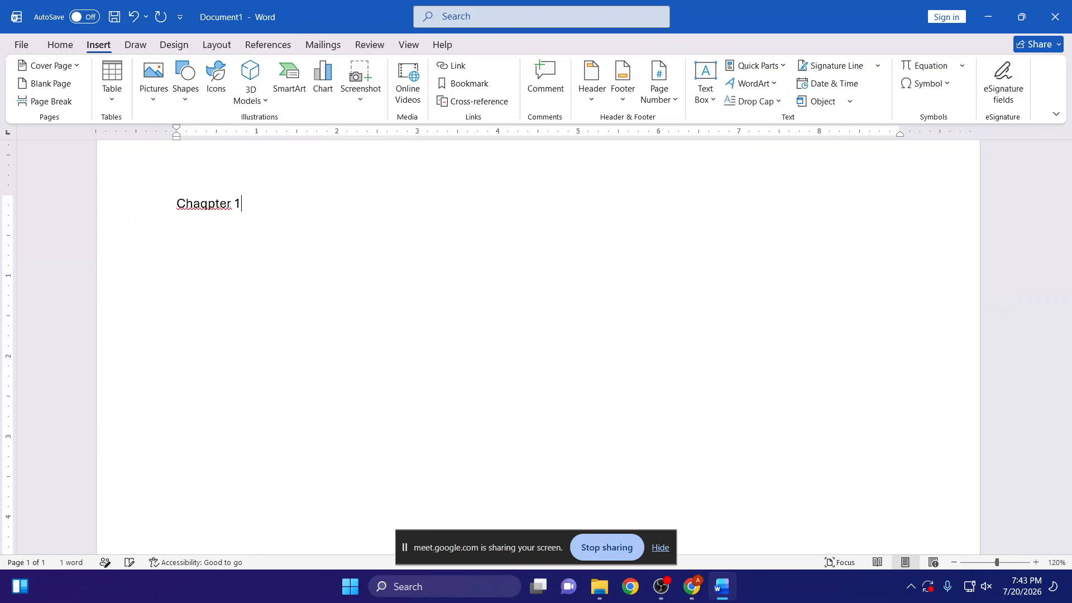
key("BackSpace")
key("BackSpace")
key("BackSpace")
key("BackSpace")
type("pteCha")
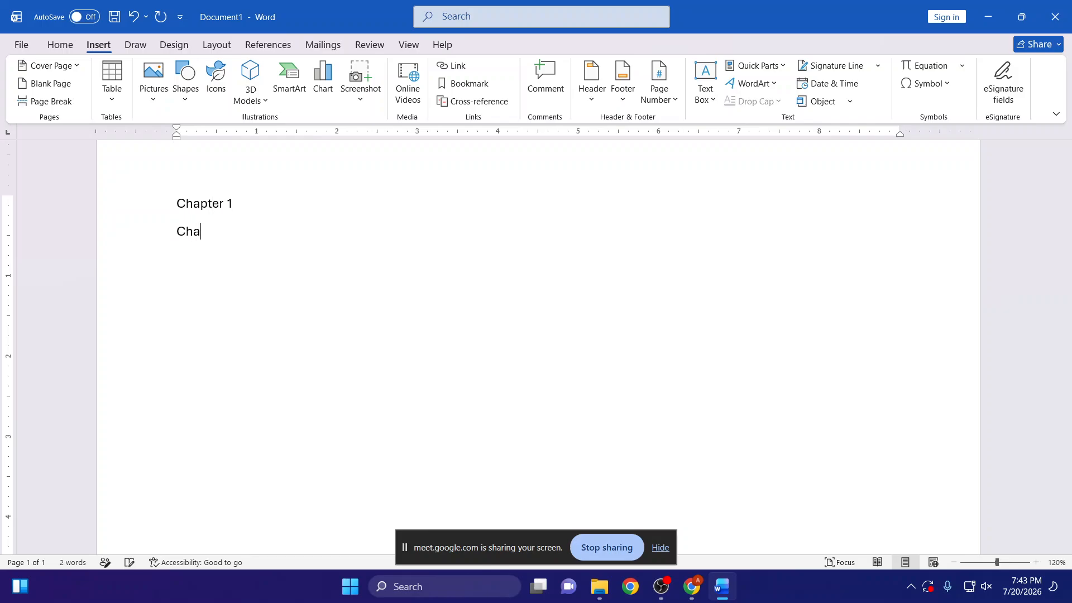
type("pter 2")
key("Return")
type("Chapter 3")
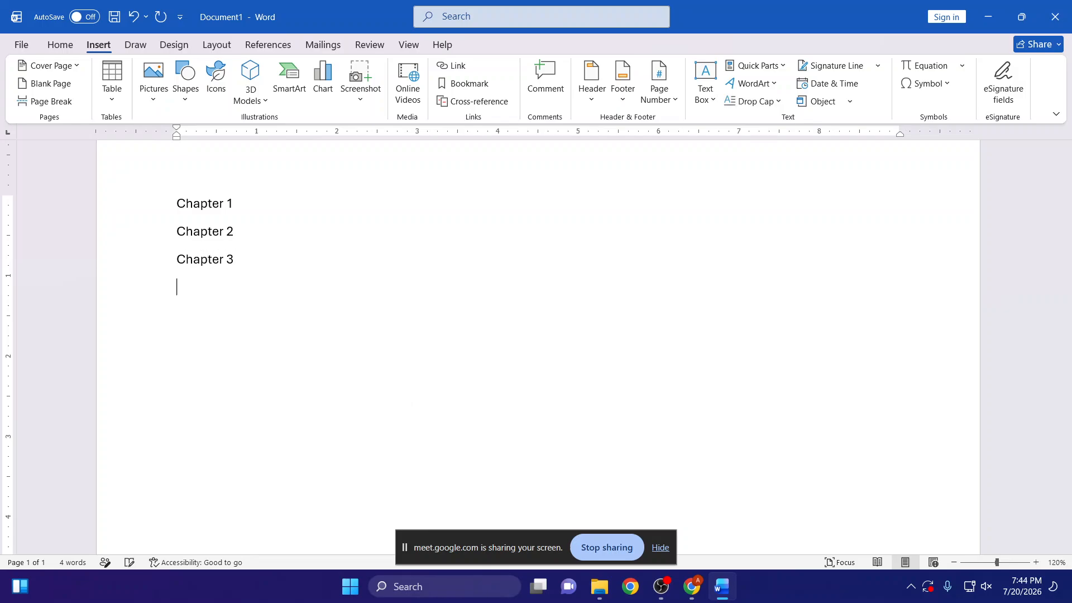
- Insert a page break below the chapter list and enter "Chapter 1" at the start of the new page
key("ctrl+Return")
type("Chap")
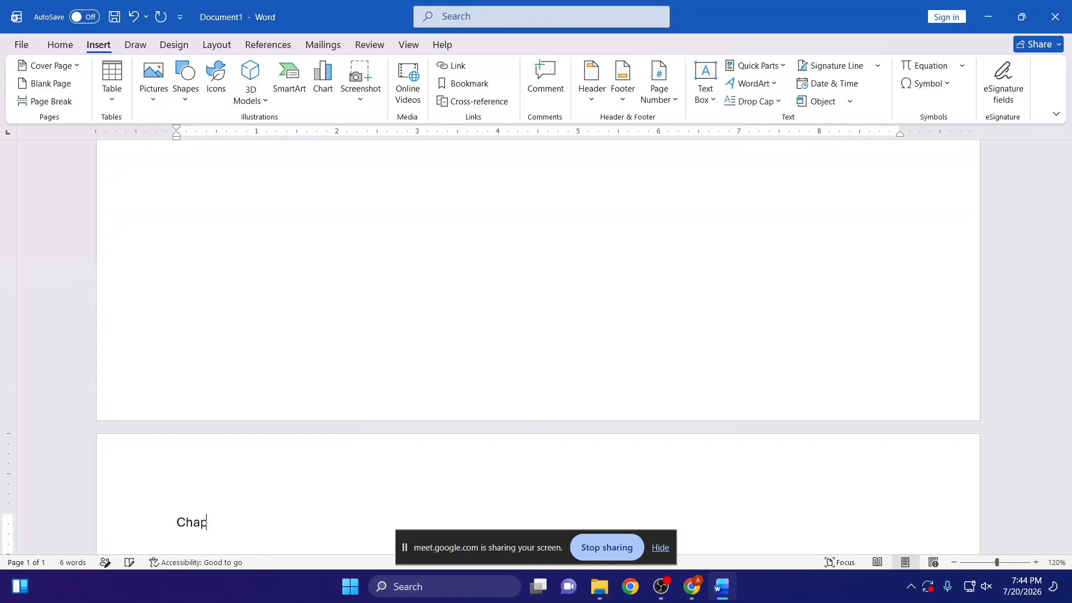
type("eter")
key("BackSpace")
key("BackSpace")
key("BackSpace")
key("BackSpace")
key("BackSpace")
type("pter 1")
- Select the "Chapter 1" heading on the second page and increase its font size several steps
key("ctrl+shift+Left")
key("ctrl+shift+Left")
scroll(403, 399, "down", 5)
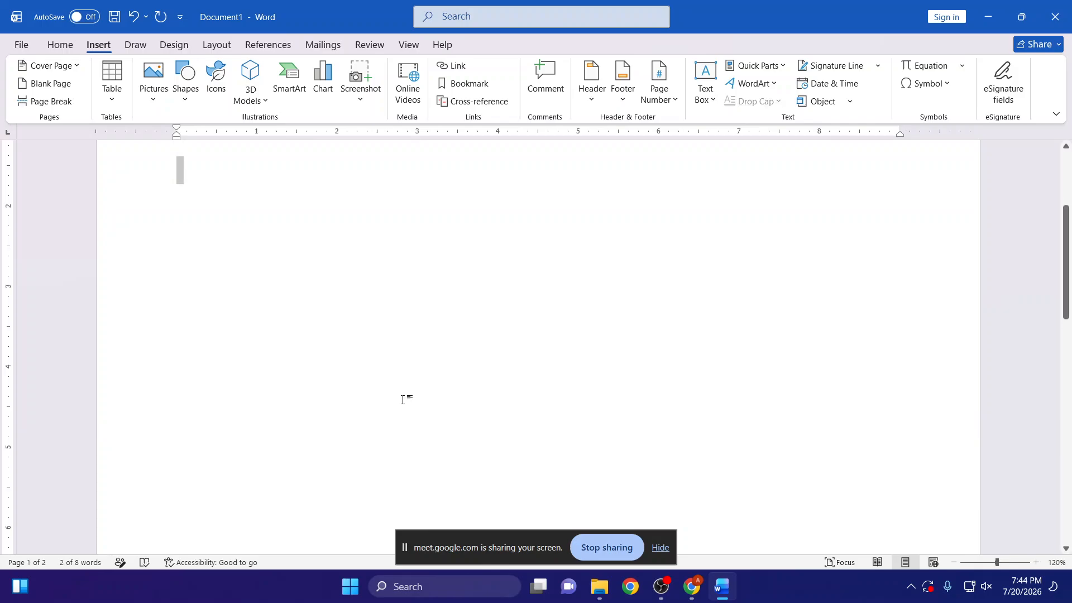
key("ctrl+shift+Right")
key("ctrl+shift+Right")
key("ctrl+shift+Right")
key("ctrl+shift+Left")
key("ctrl+shift+Left")
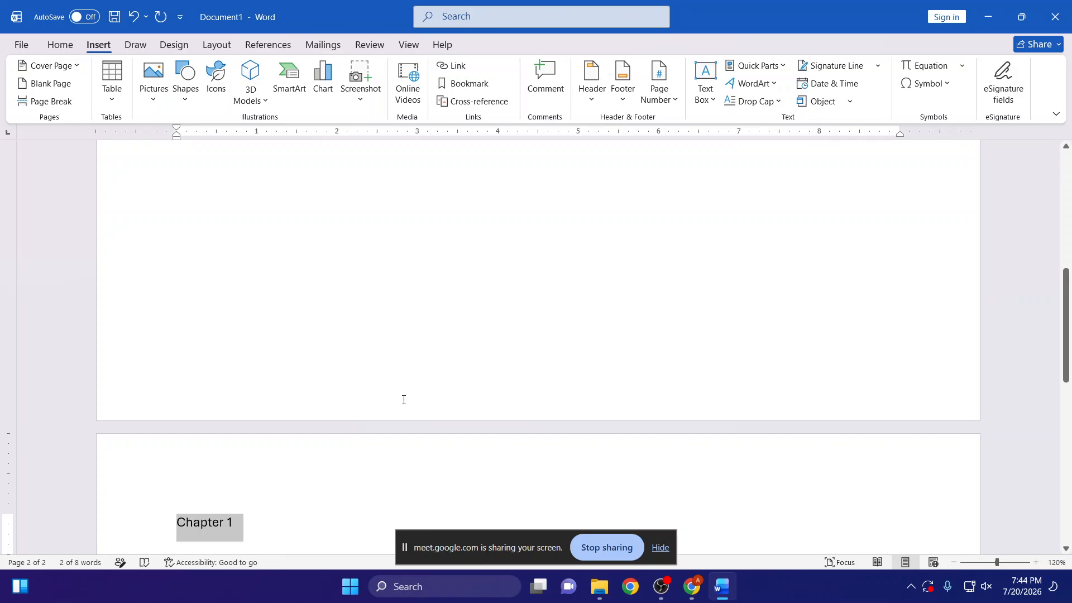
key("ctrl+shift+period")
key("ctrl+shift+period")
key("ctrl+shift+period")
key("ctrl+shift+period")
key("ctrl+shift+period")
key("Right")
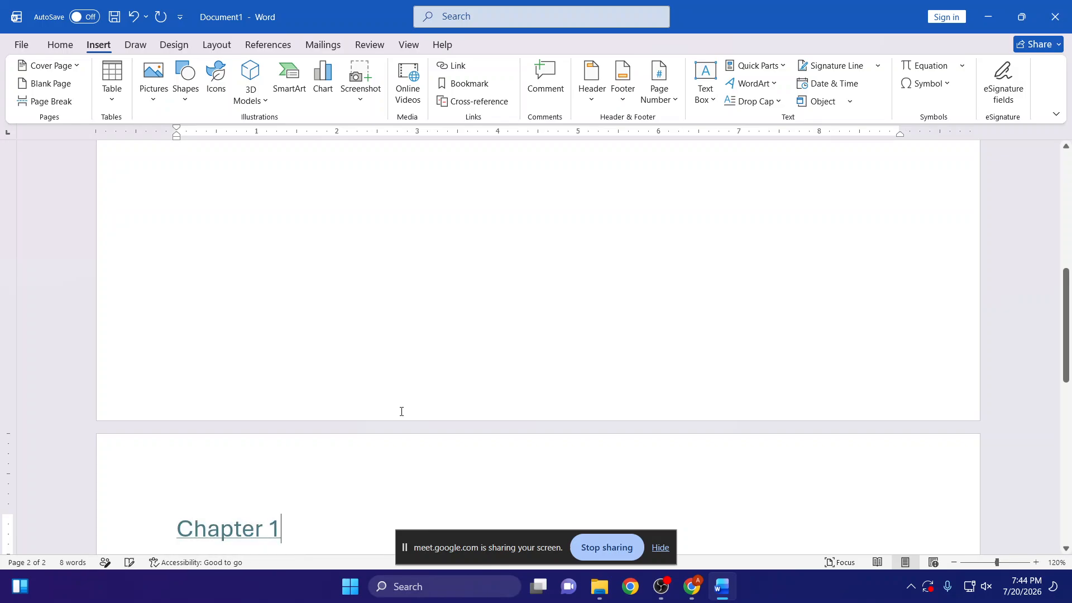
- Undo the teal underlined formatting on the second-page "Chapter 1" heading and make the heading bold
key("ctrl+z")
key("ctrl+b")
key("ctrl+v")
key("ctrl+z")
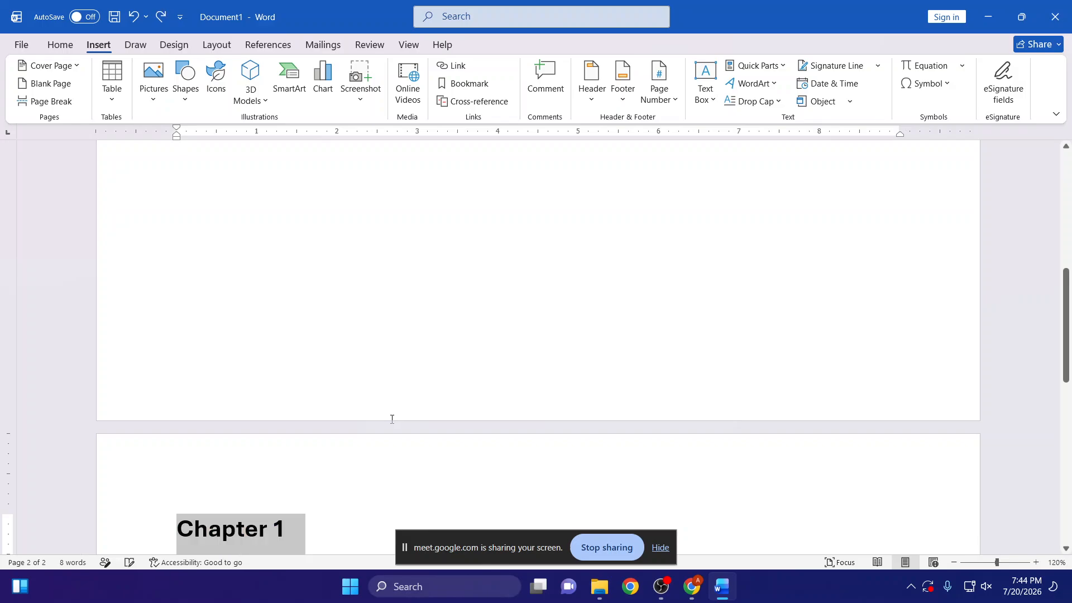
key("ctrl+b")
key("ctrl+b")
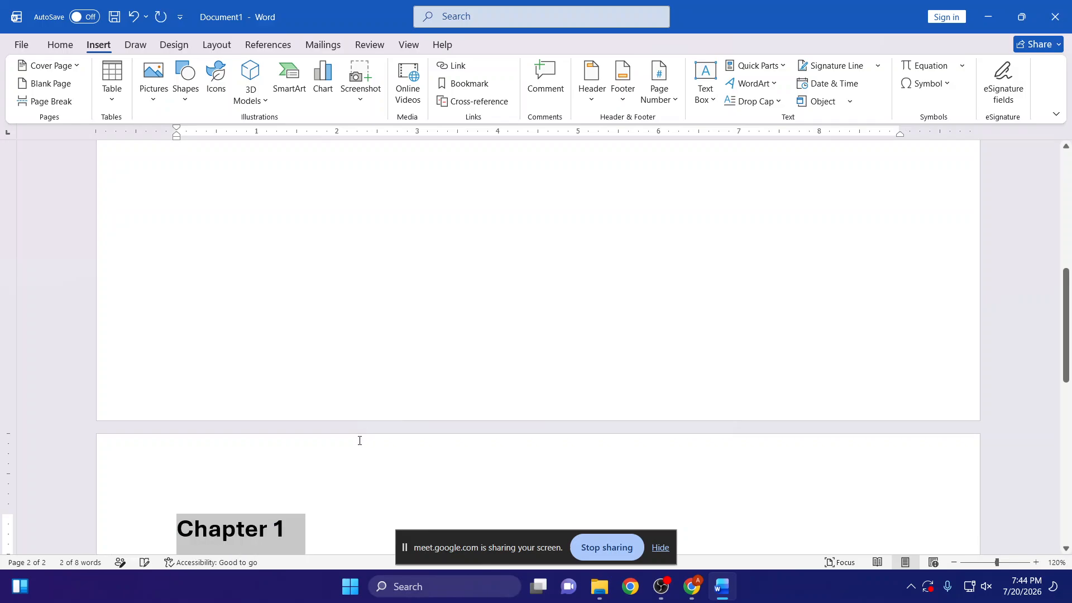
scroll(296, 475, "down", 1)
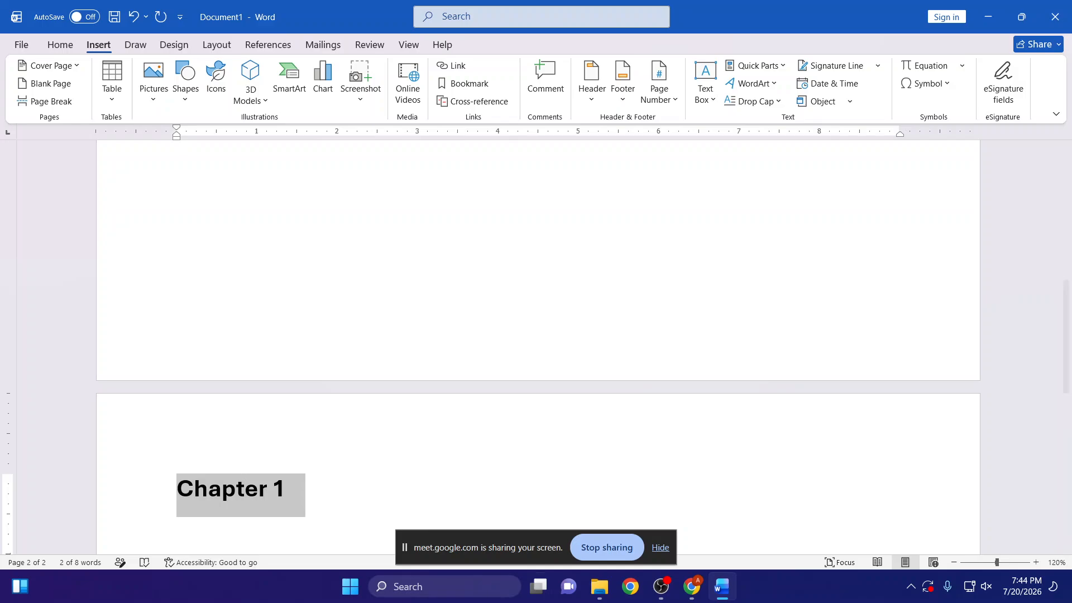
- Switch to Chrome and search Google for "images" in a new tab
left_click(691, 587)
left_click(634, 498)
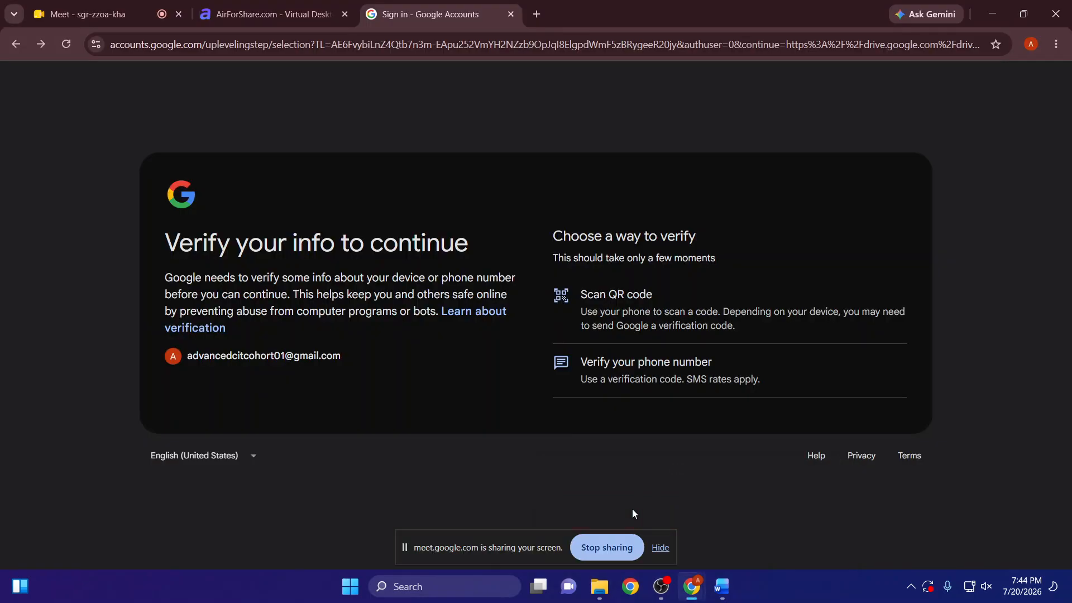
left_click(522, 14)
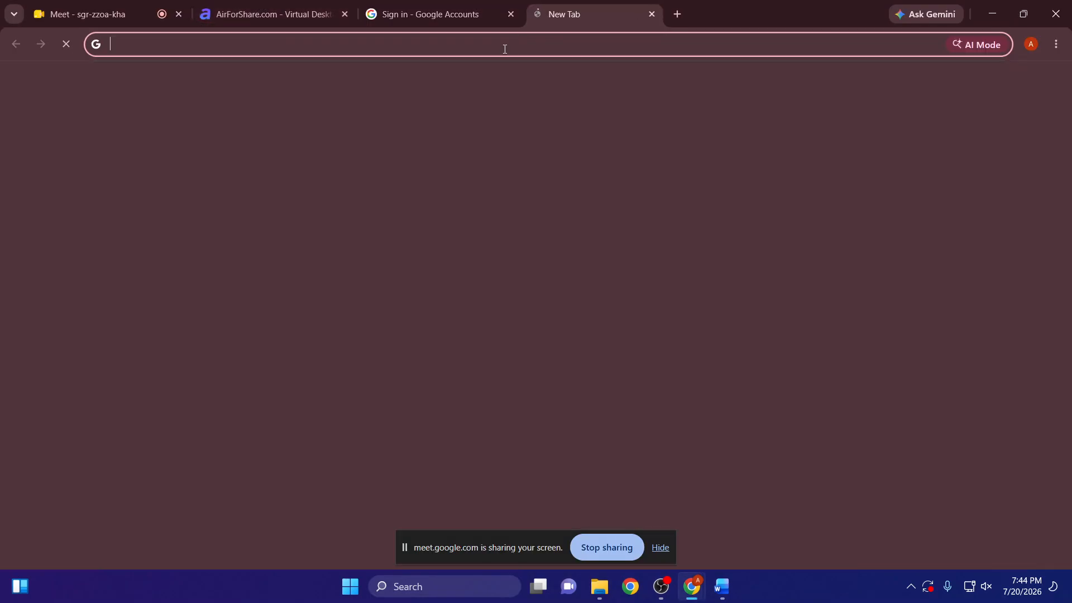
left_click(381, 51)
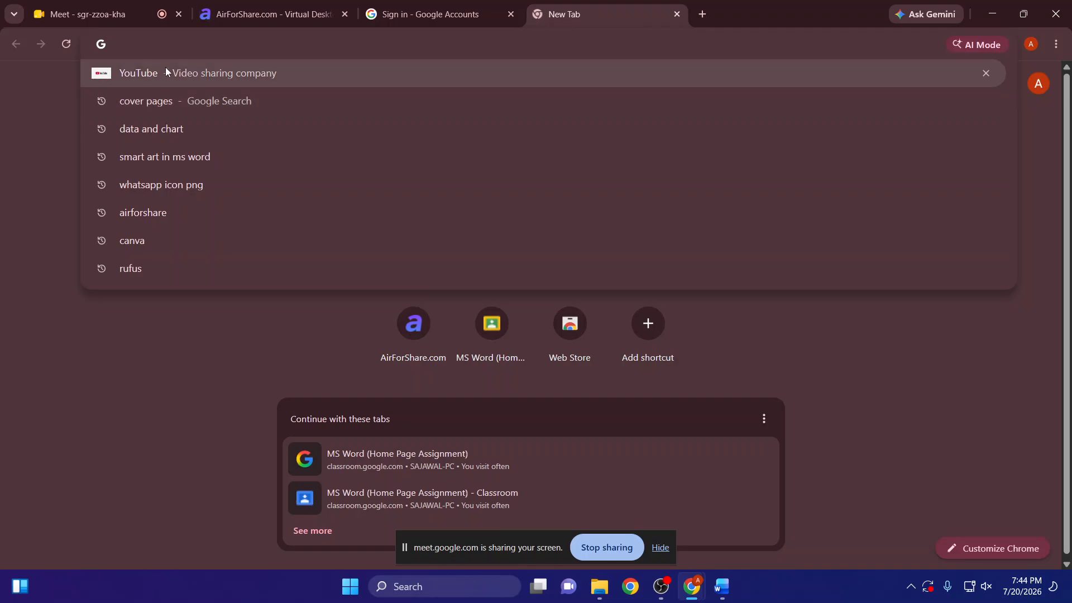
type("images")
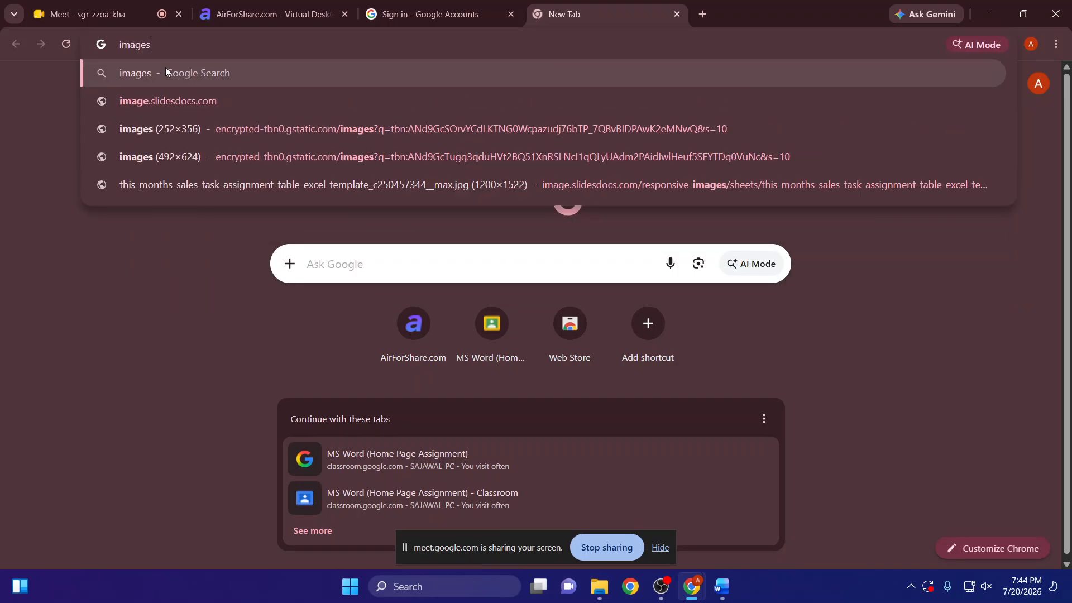
key("Return")
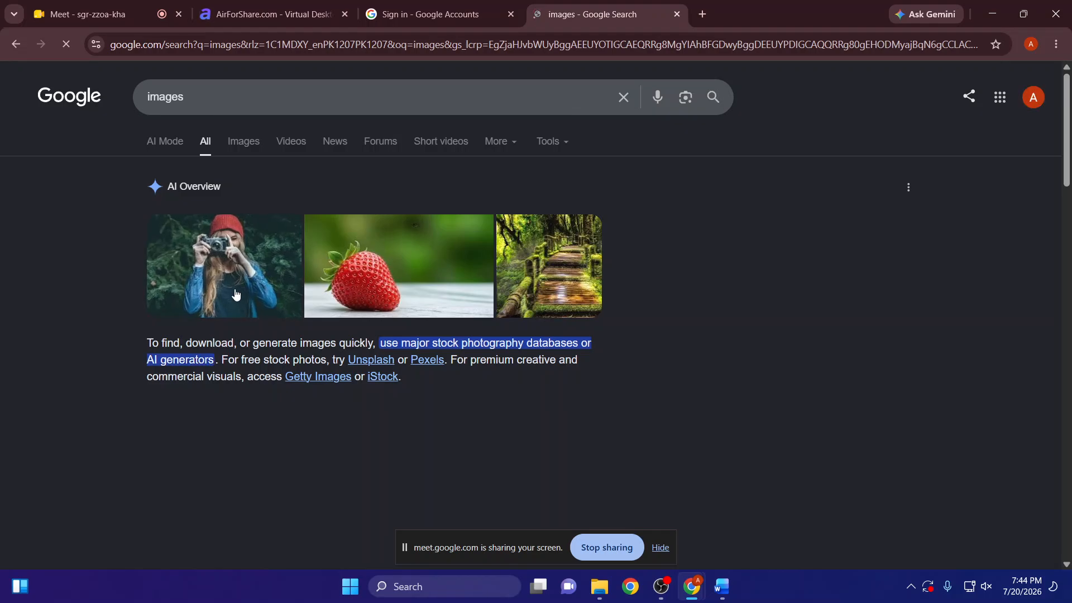
- Open the preview of the photo of the woman with a camera and copy its thumbnail's image address
left_click(187, 294)
right_click(187, 294)
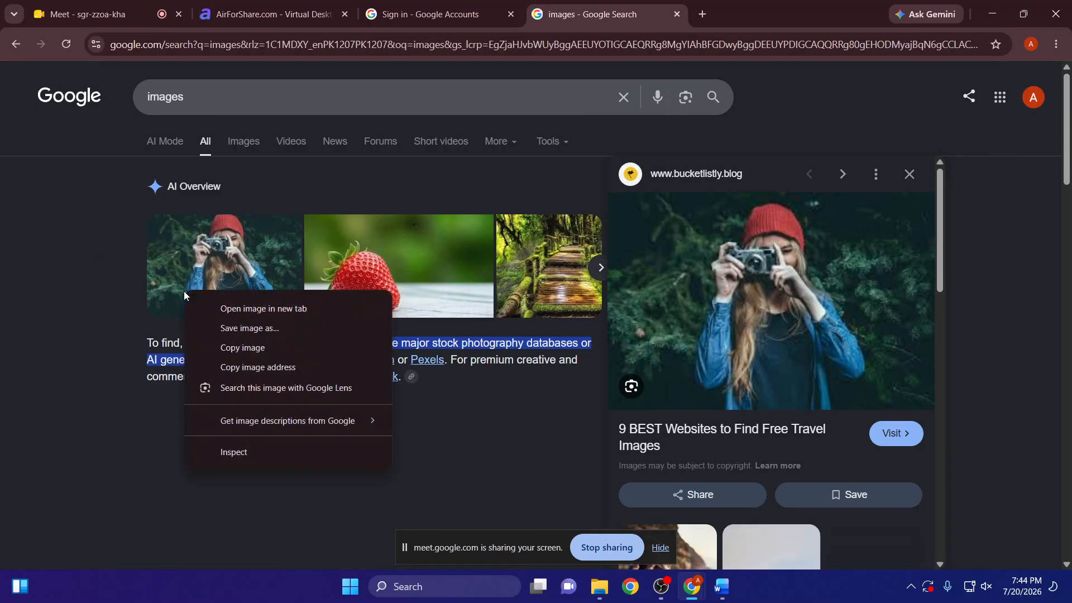
left_click(283, 367)
- Try to paste the copied image address over the selected "Chapter 1" heading in Word
key("alt+Tab")
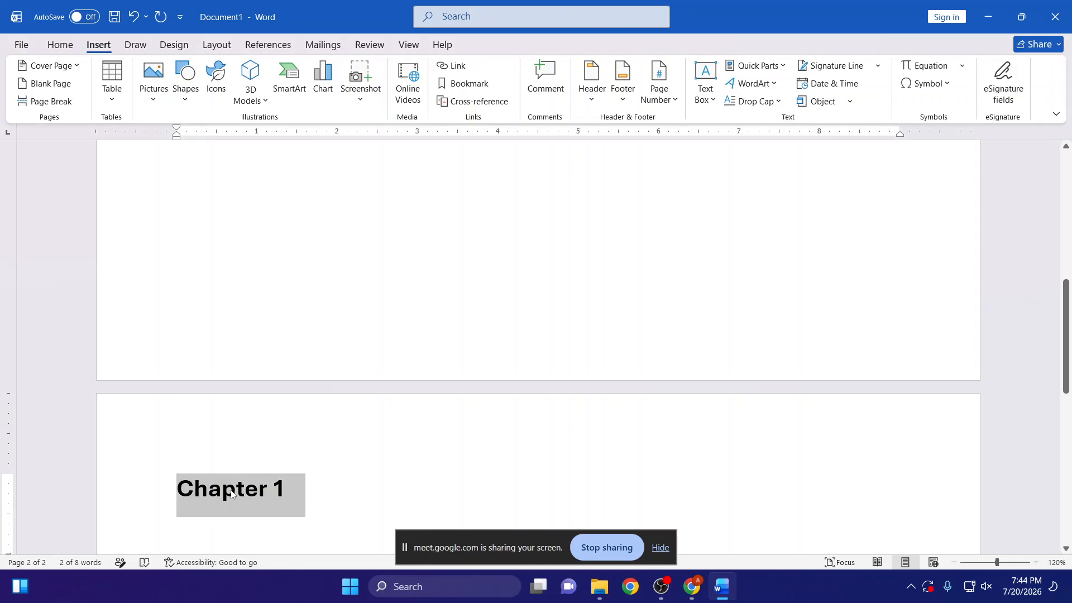
key("ctrl+v")
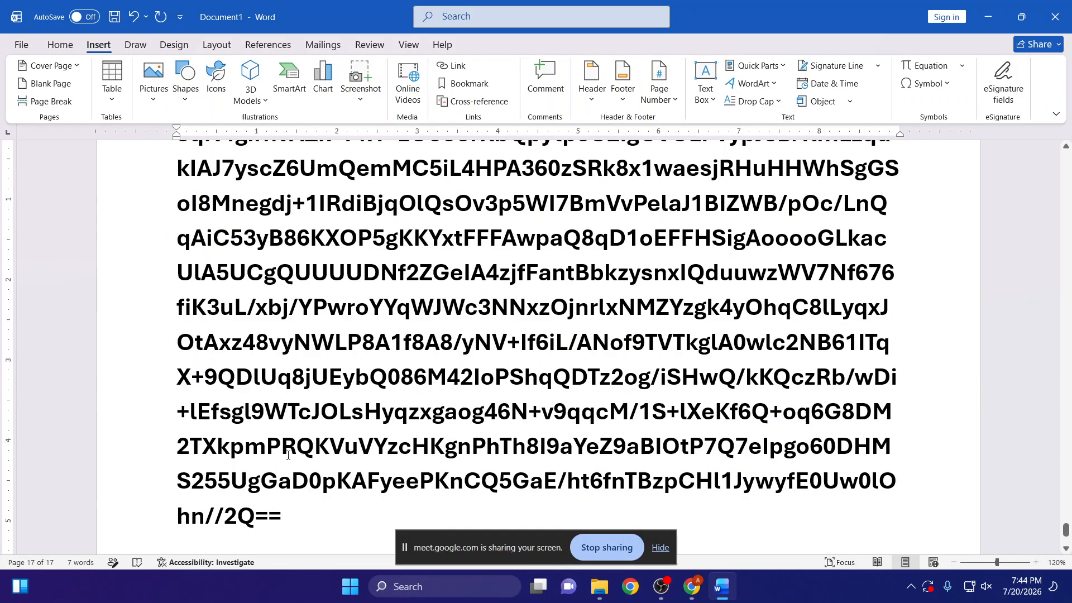
key("ctrl+z")
- Return to Chrome and open the large preview photo of the woman with a camera in its own tab
key("alt+Tab")
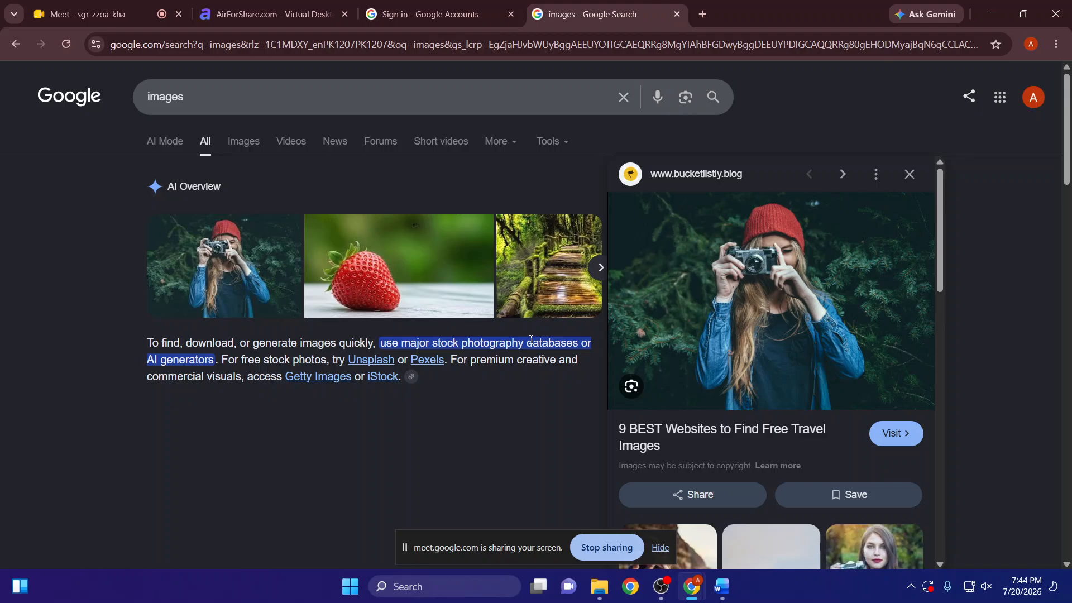
right_click(723, 282)
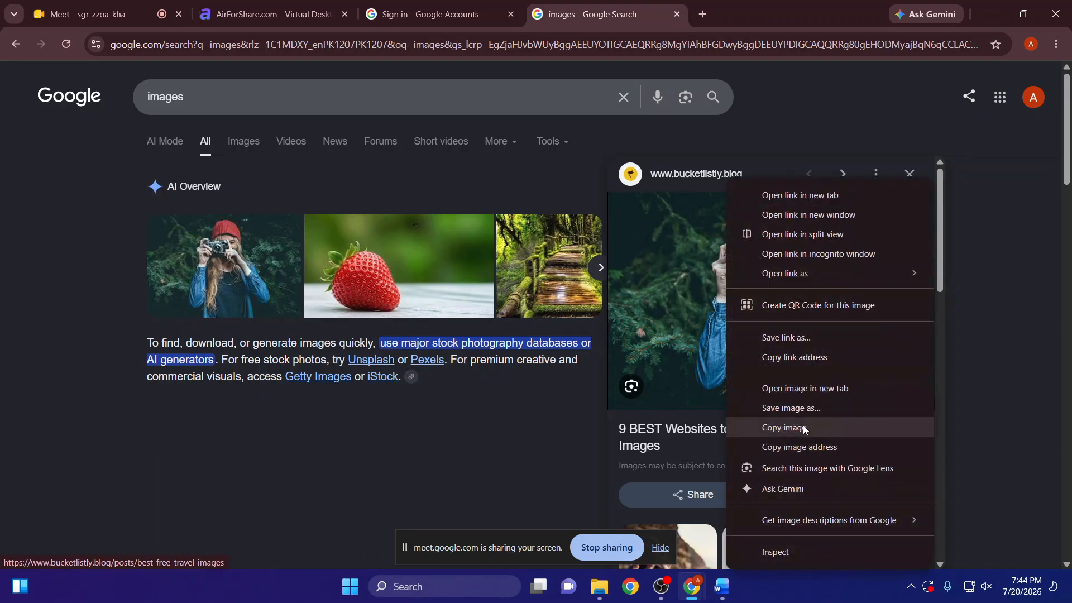
left_click(797, 394)
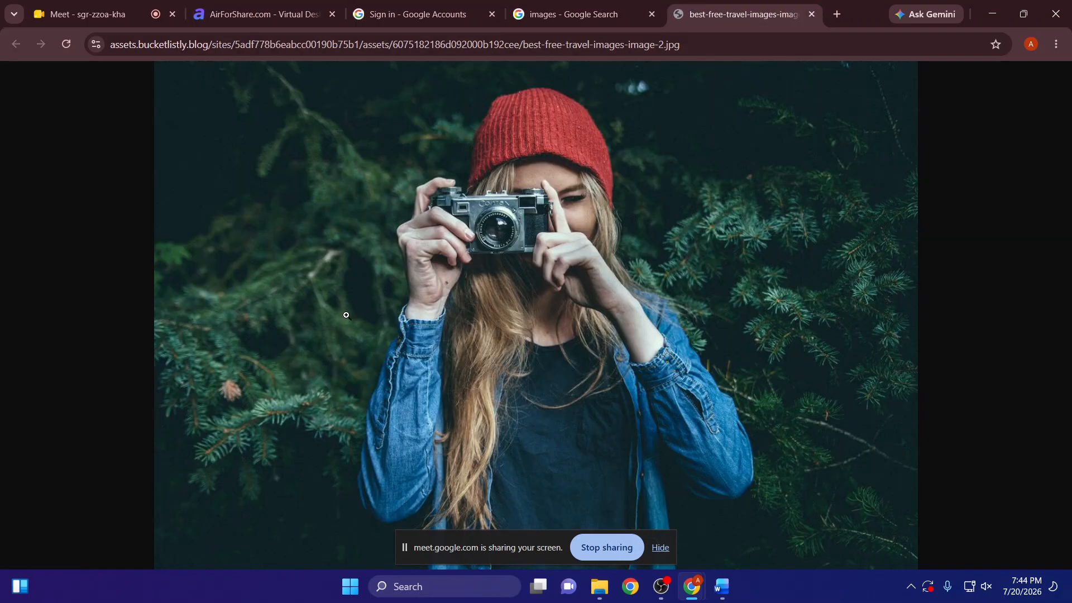
- Copy the camera photo's web address in Chrome and paste it onto the "Chapter 1" heading in Word as a hyperlink
right_click(437, 300)
left_click(481, 358)
left_click(323, 43)
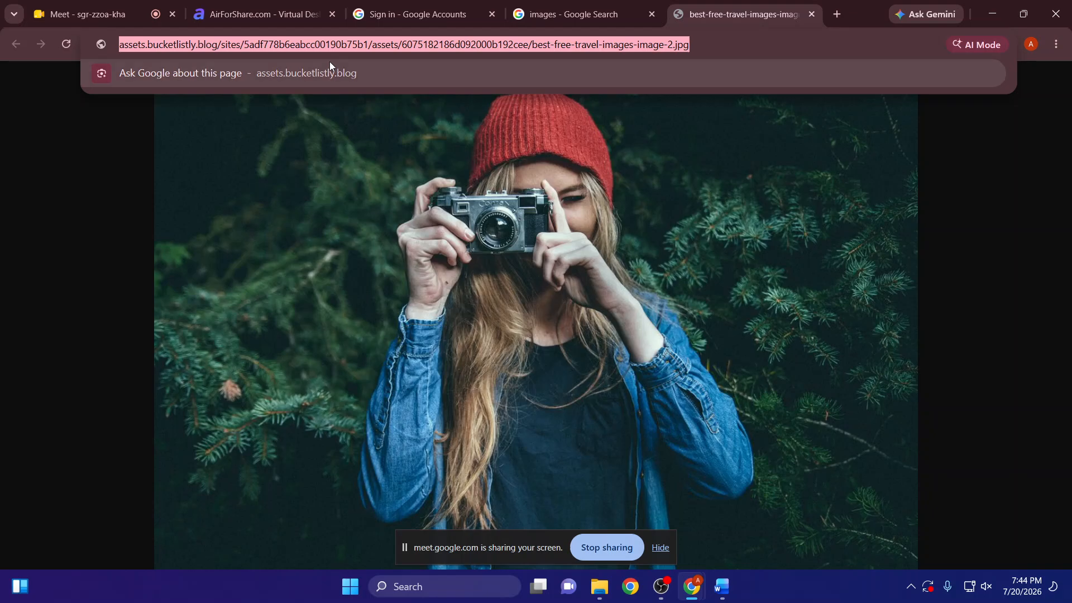
key("alt+Tab")
mouse_move(282, 294)
left_mouse_down()
mouse_move(196, 289)
mouse_move(282, 292)
left_mouse_up()
left_click(196, 291)
key("ctrl+v")
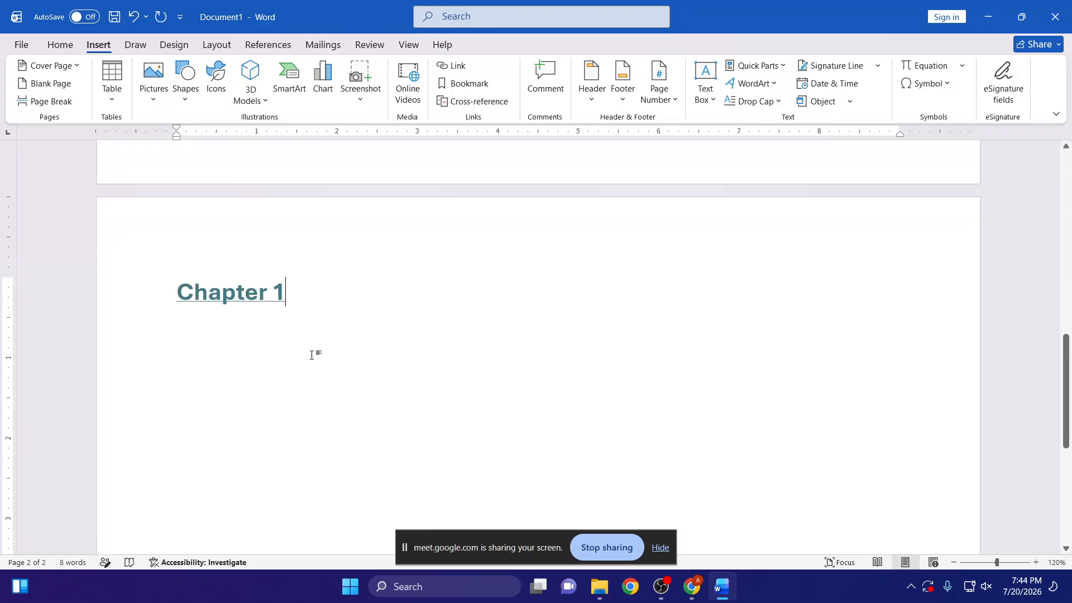
- Follow the "Chapter 1" heading's hyperlink in the browser and return to Word
left_click(238, 299, "ctrl")
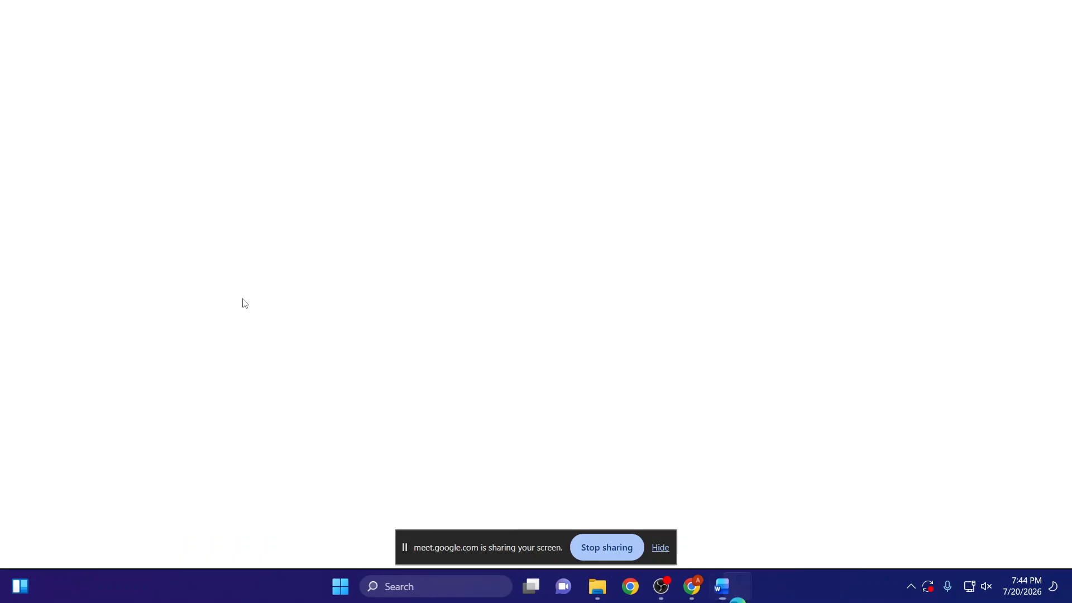
left_click(351, 16)
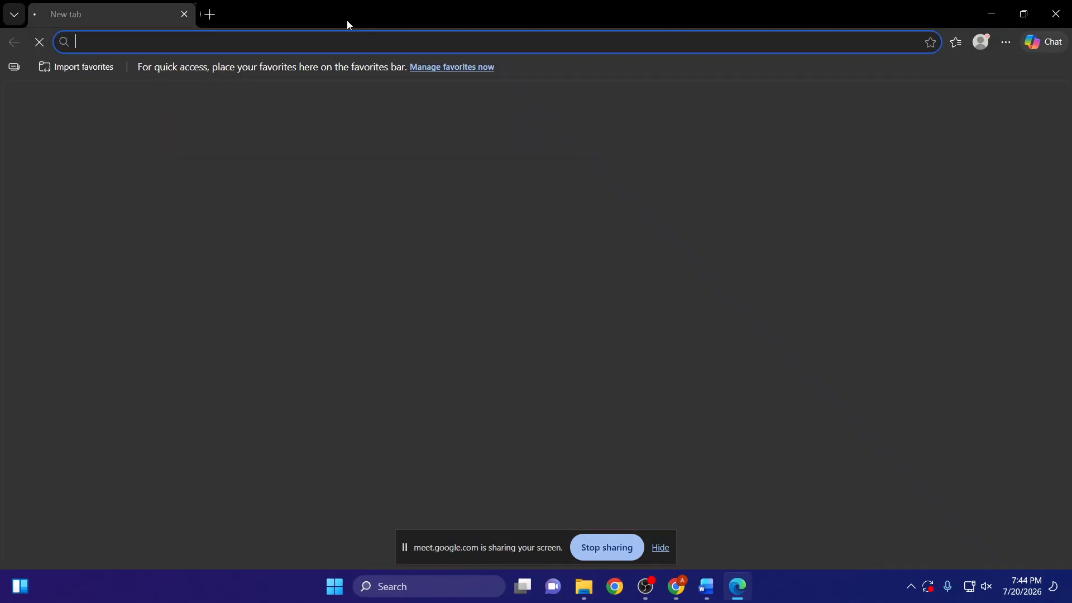
key("alt+Tab")
- Undo the heading's pasted link and open the Insert Hyperlink dialog for it, leaving without adding a link
key("ctrl+z")
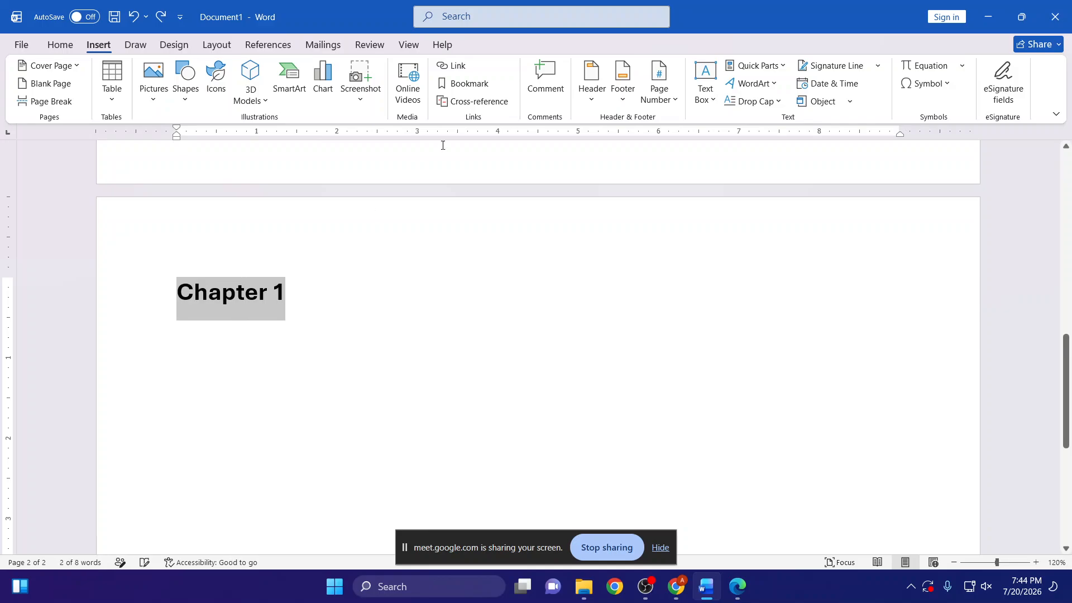
left_click(446, 66)
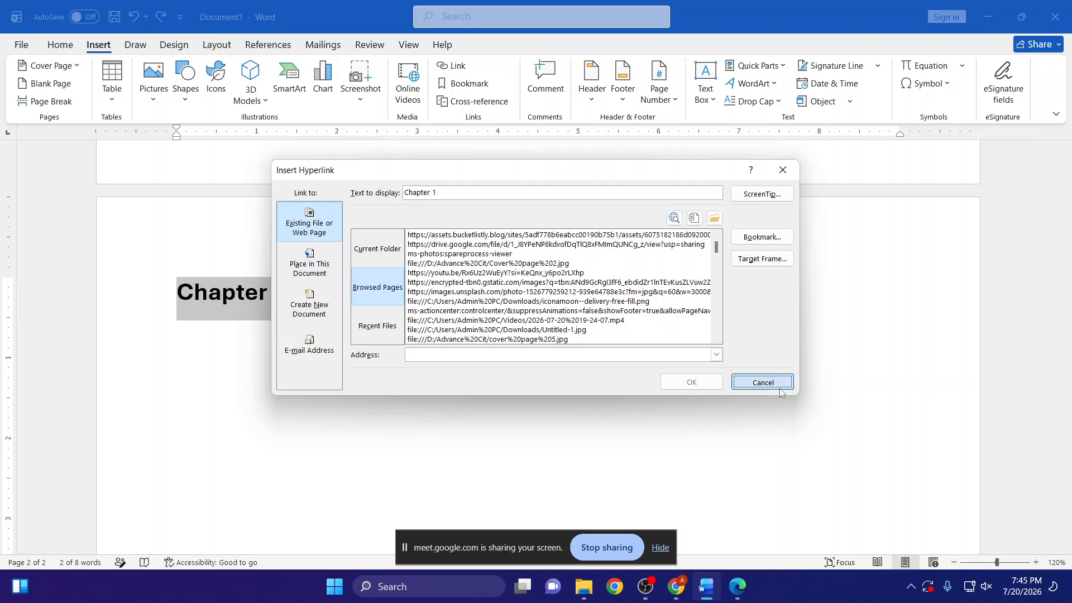
left_click(762, 382)
- Apply the image-address link to the "Chapter 1" heading again and undo it, repeating the attempt once more
left_click(245, 292)
left_click_drag(181, 296, 282, 293)
key("ctrl+y")
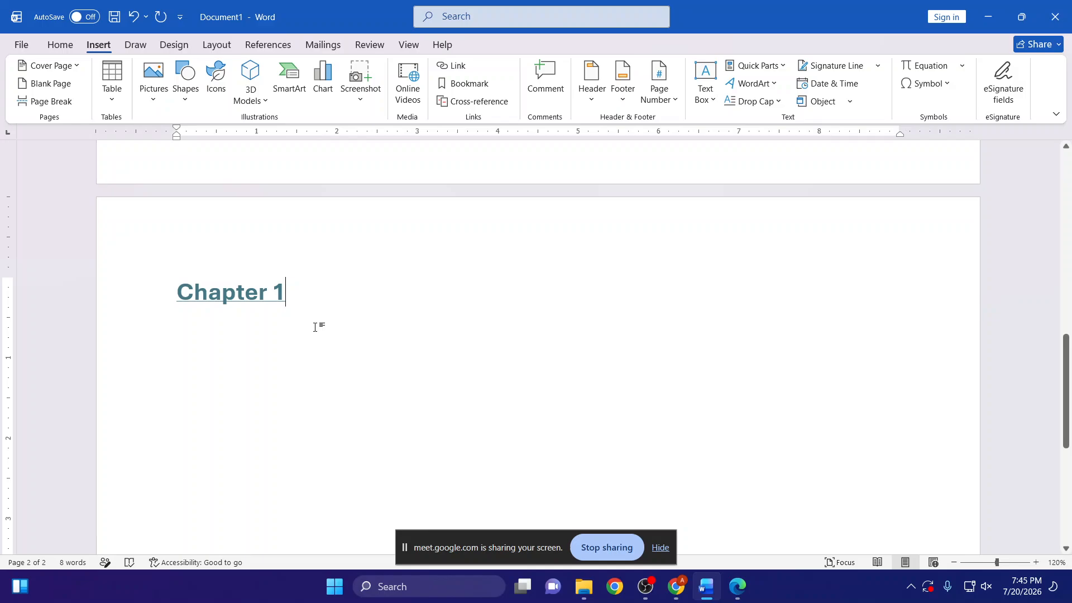
key("ctrl+z")
key("Left")
left_click_drag(243, 298, 302, 286)
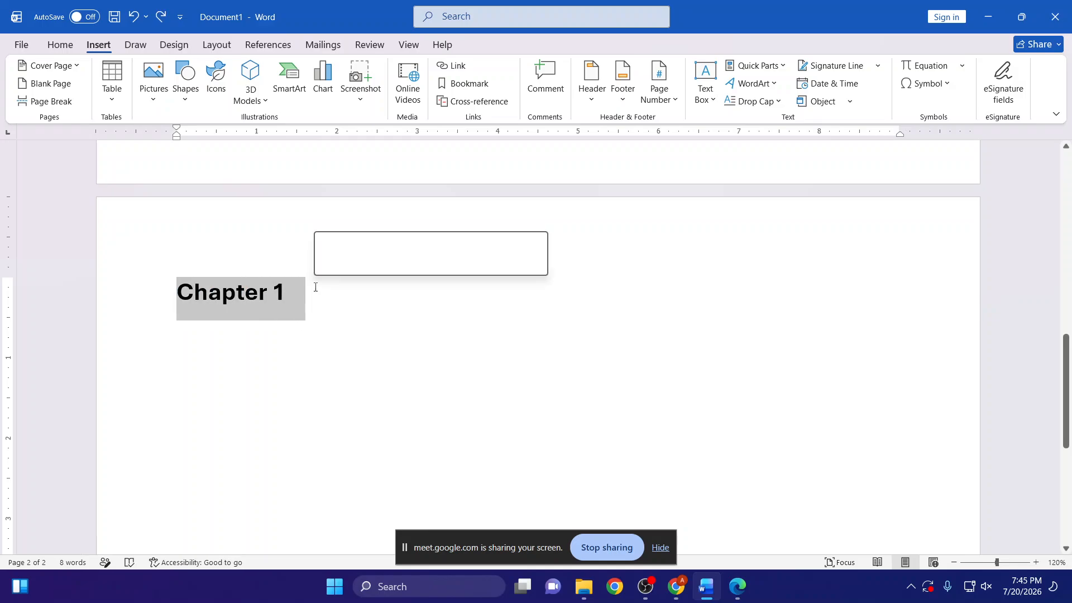
key("ctrl+y")
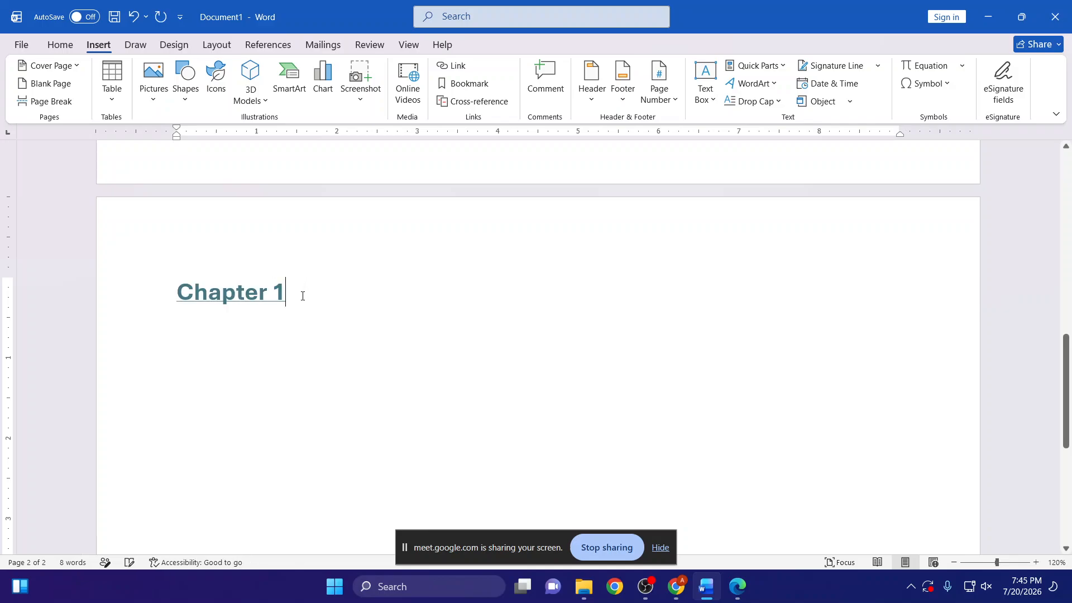
key("ctrl+z")
left_click(266, 296)
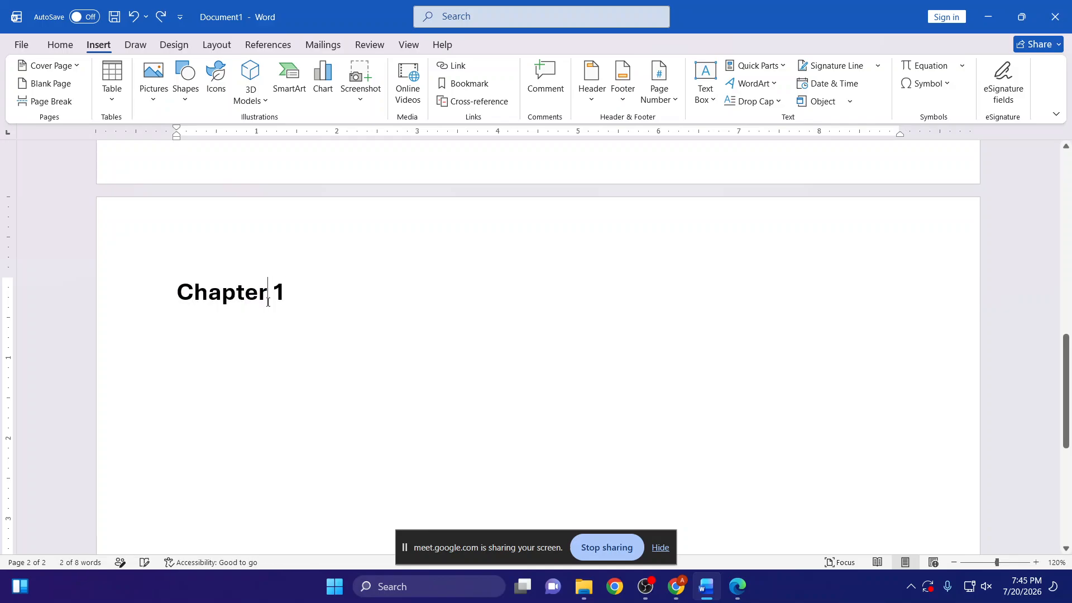
- Enlarge the "Chapter 1" heading to 28 pt and centre it on the page
scroll(274, 309, "up", 3)
left_click_drag(305, 379, 177, 380)
left_click(60, 44)
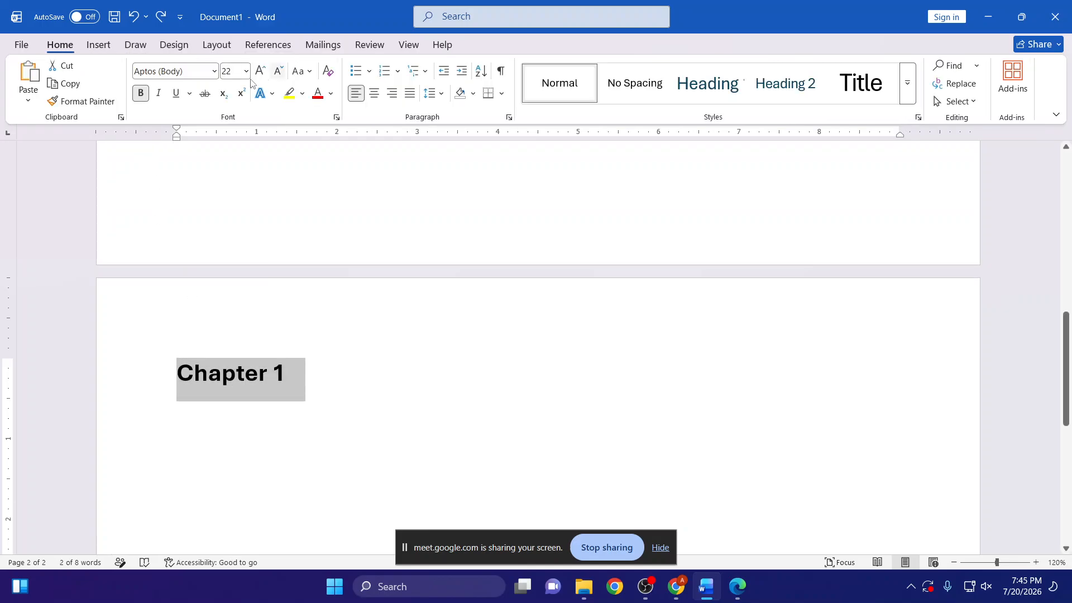
left_click(261, 71)
left_click(261, 71)
left_click(260, 71)
left_click(392, 92)
left_click(374, 93)
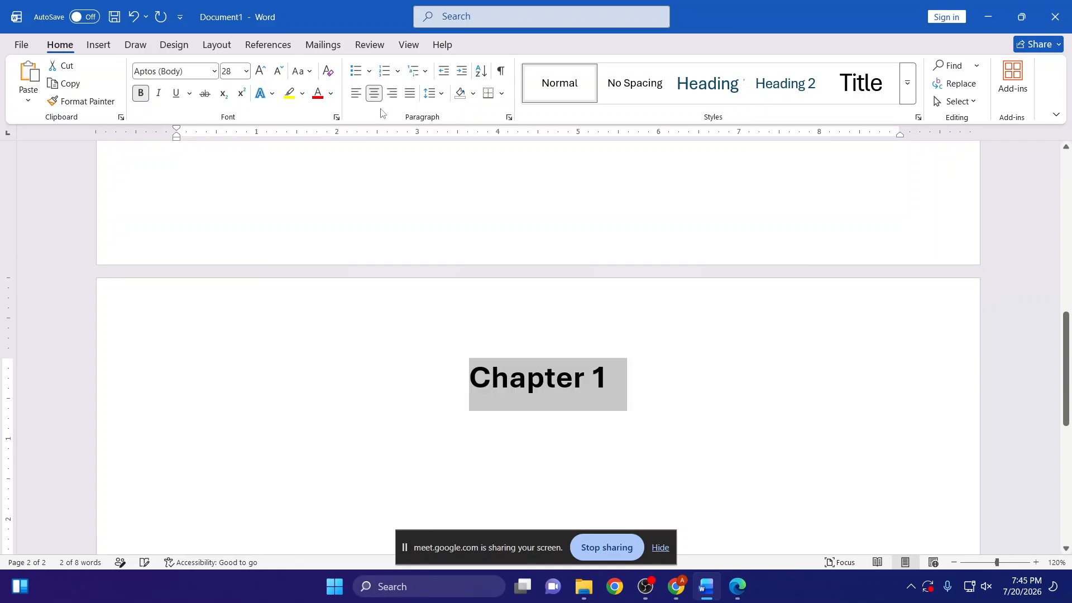
- Add a No Spacing paragraph after the "Chapter 1" heading and generate sample text with =rand(10)
left_click(672, 397)
key("Return")
key("ctrl+Return")
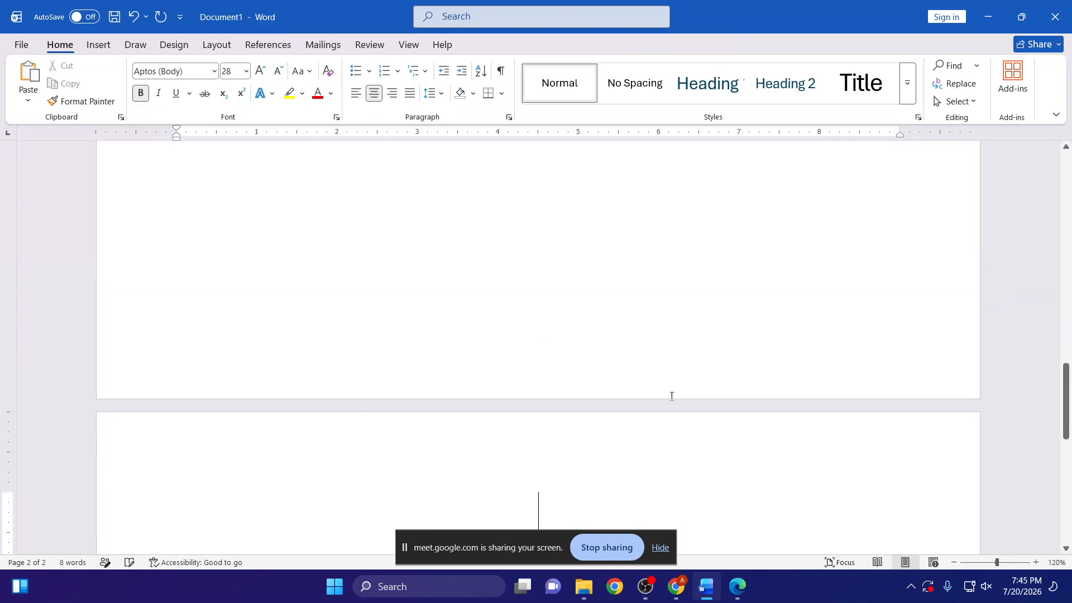
key("BackSpace")
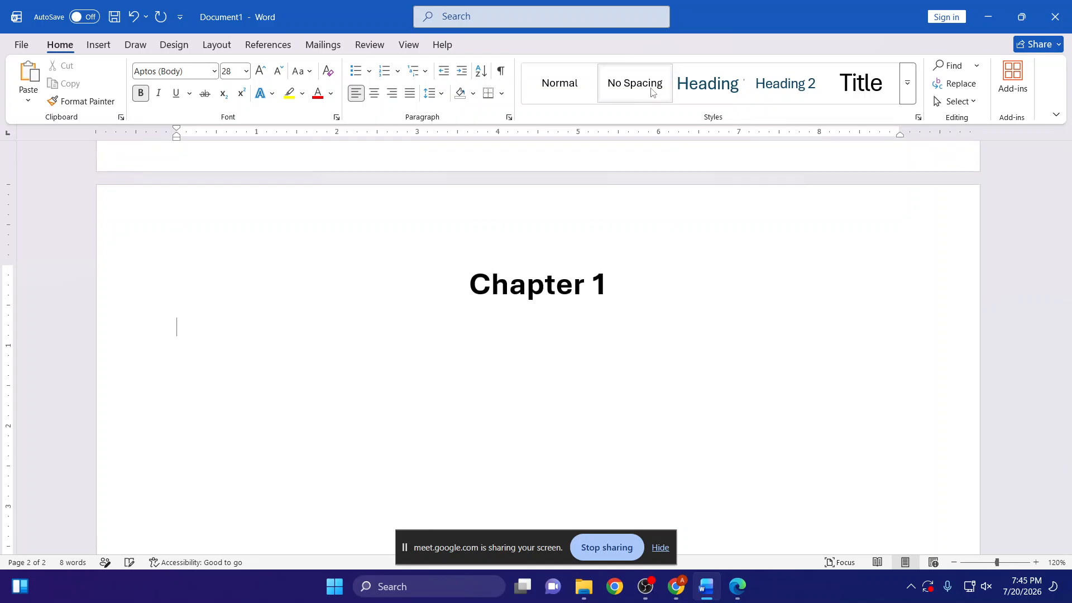
left_click(650, 91)
type("=rand(10")
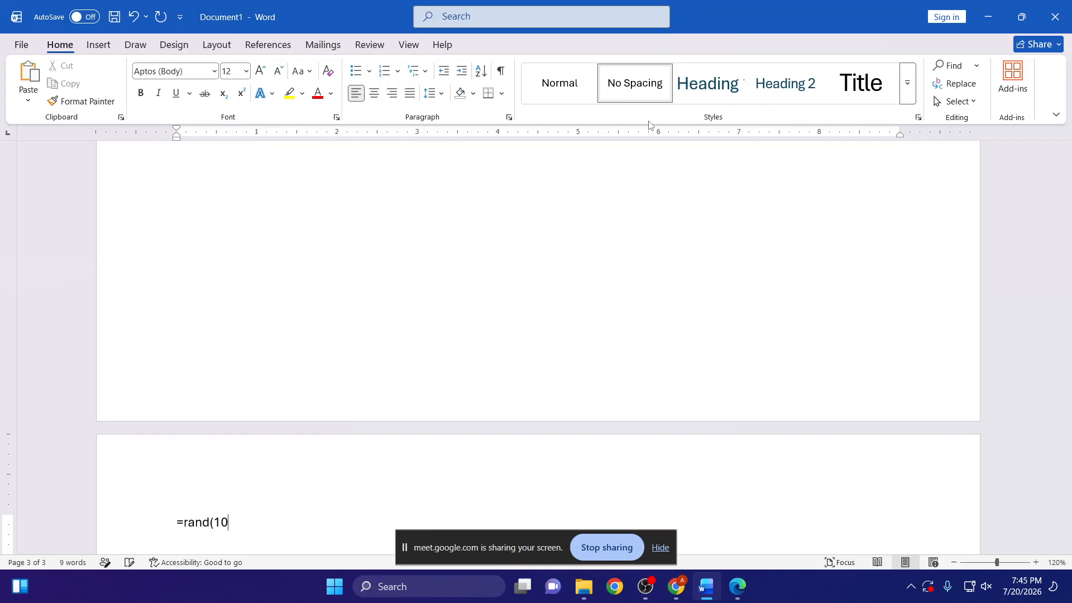
type(")")
key("Return")
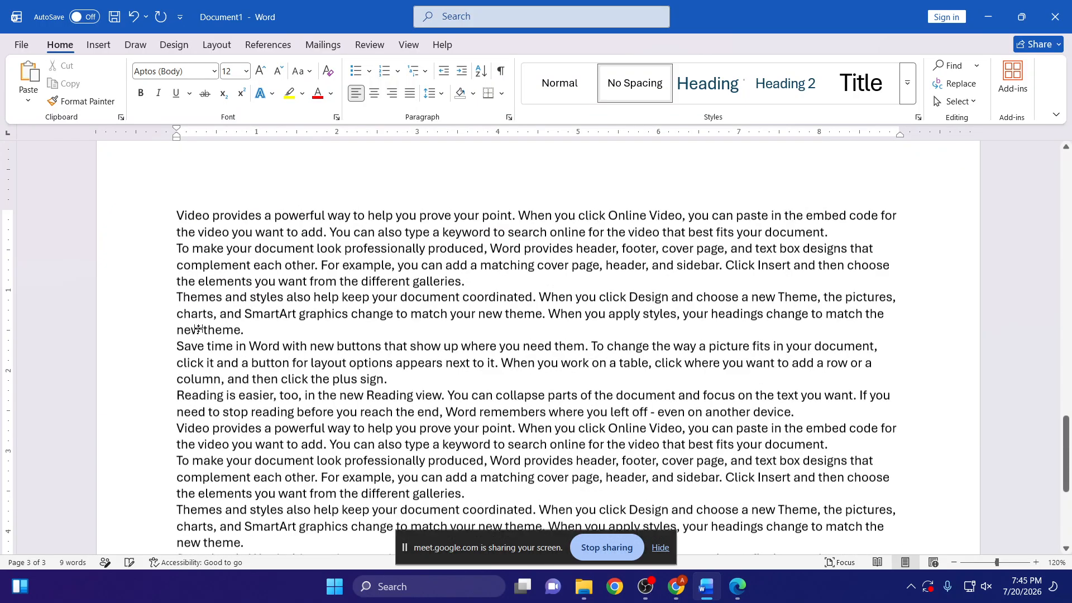
- Copy the "Chapter 1" heading together with all of its sample text, ending with the cursor after the last paragraph
scroll(236, 327, "up", 3)
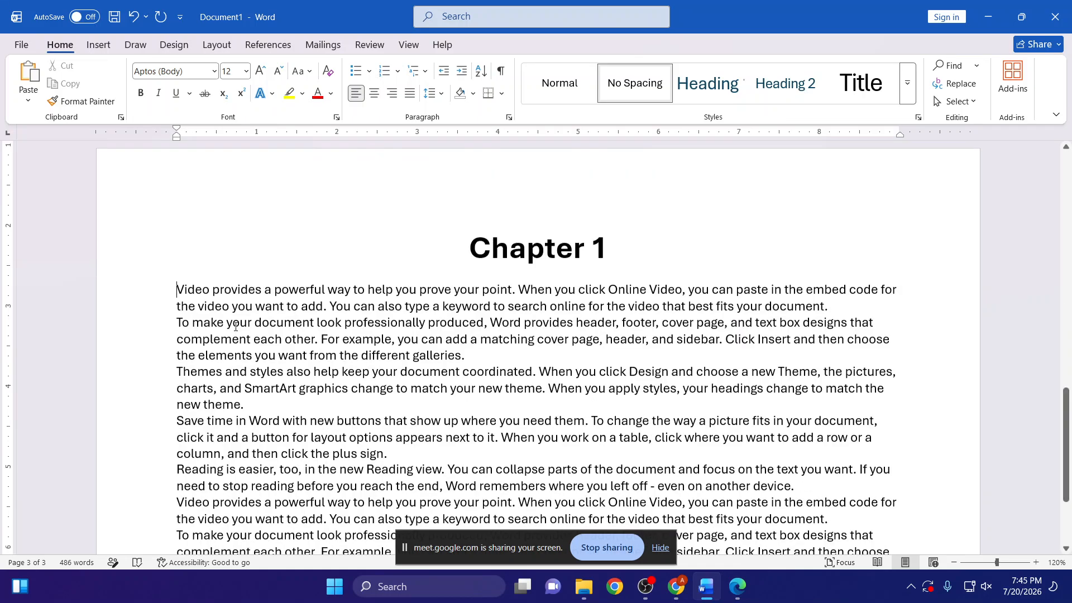
scroll(447, 347, "up", 3)
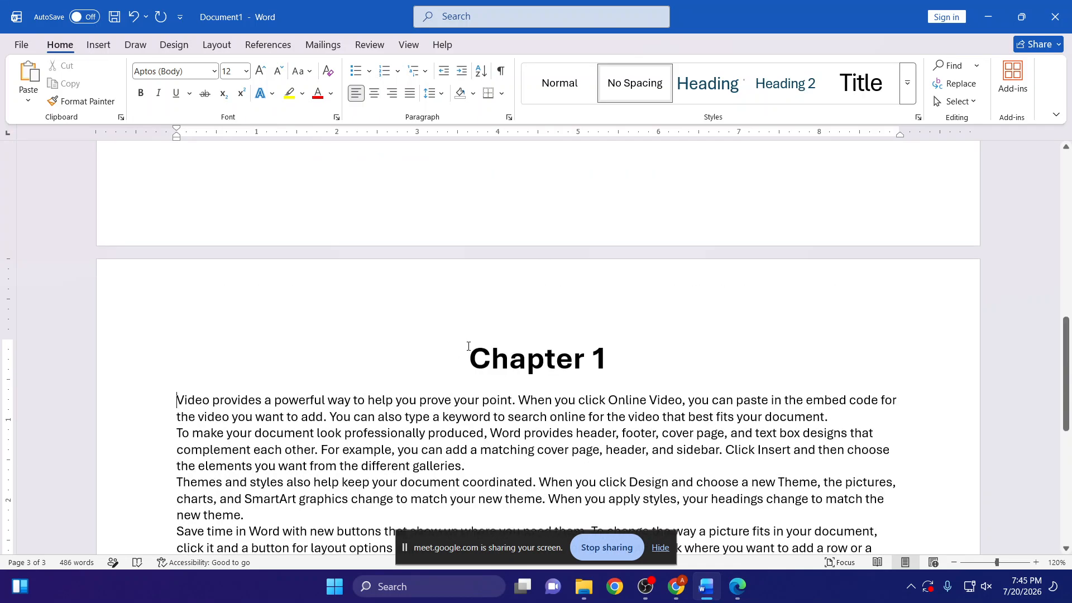
left_click_drag(468, 347, 788, 418)
key("ctrl+c")
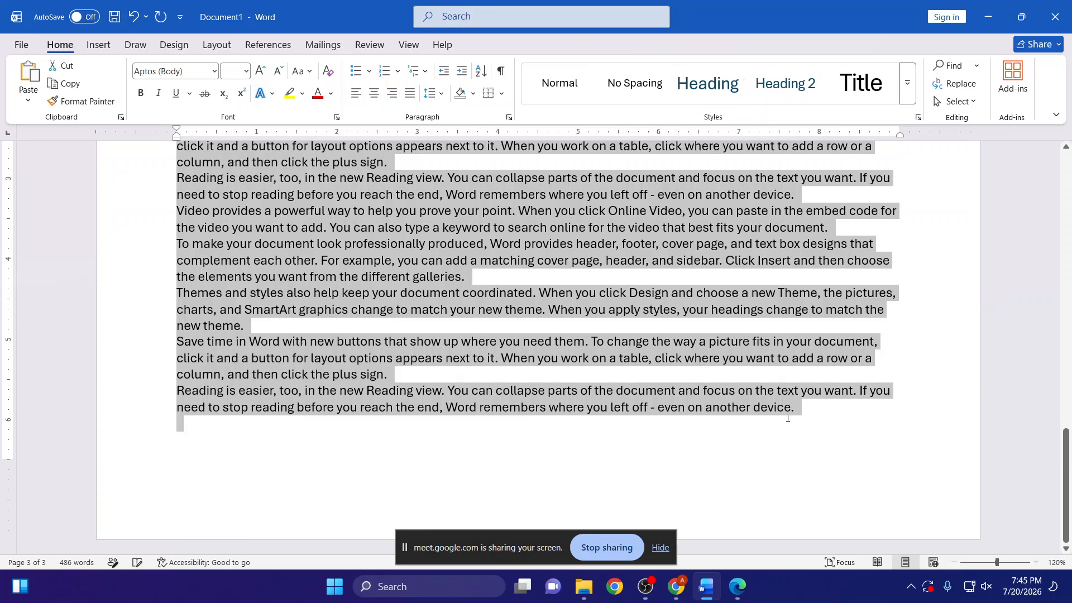
left_click(491, 432)
- Change the document's page orientation to portrait
left_click(216, 45)
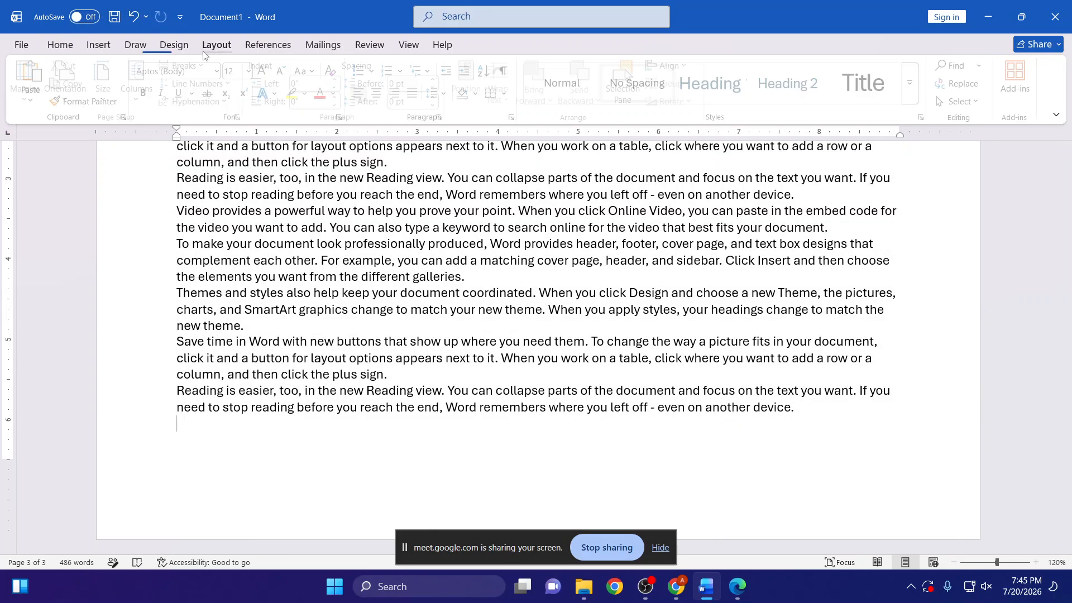
left_click(70, 79)
left_click(99, 128)
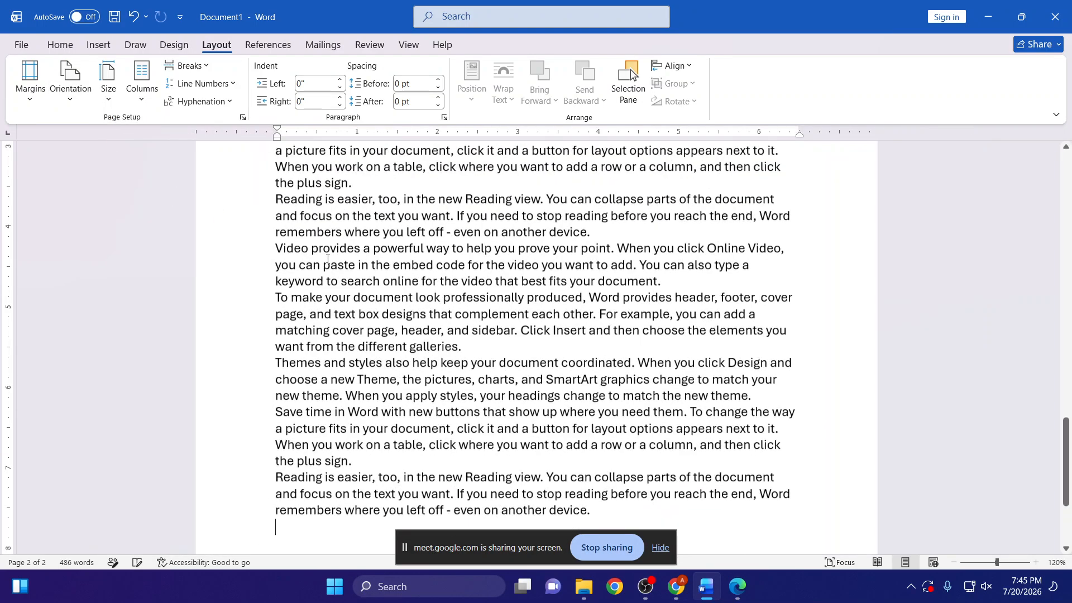
- Paste two copies of the Chapter 1 heading and text at the document's end, each on its own page
scroll(358, 280, "down", 3, "ctrl")
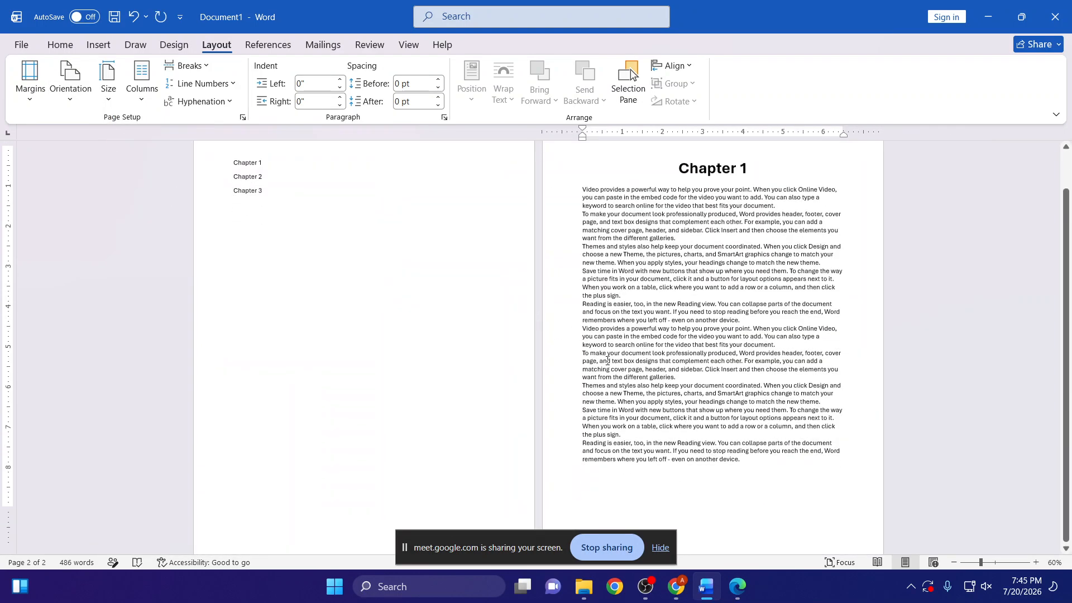
scroll(679, 468, "down", 6)
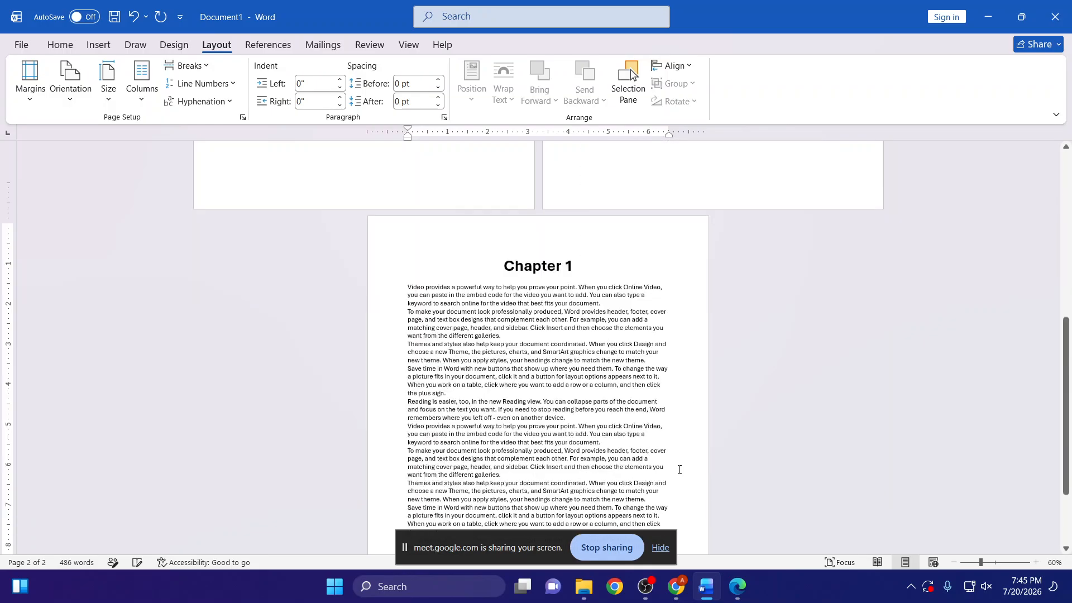
key("ctrl+v")
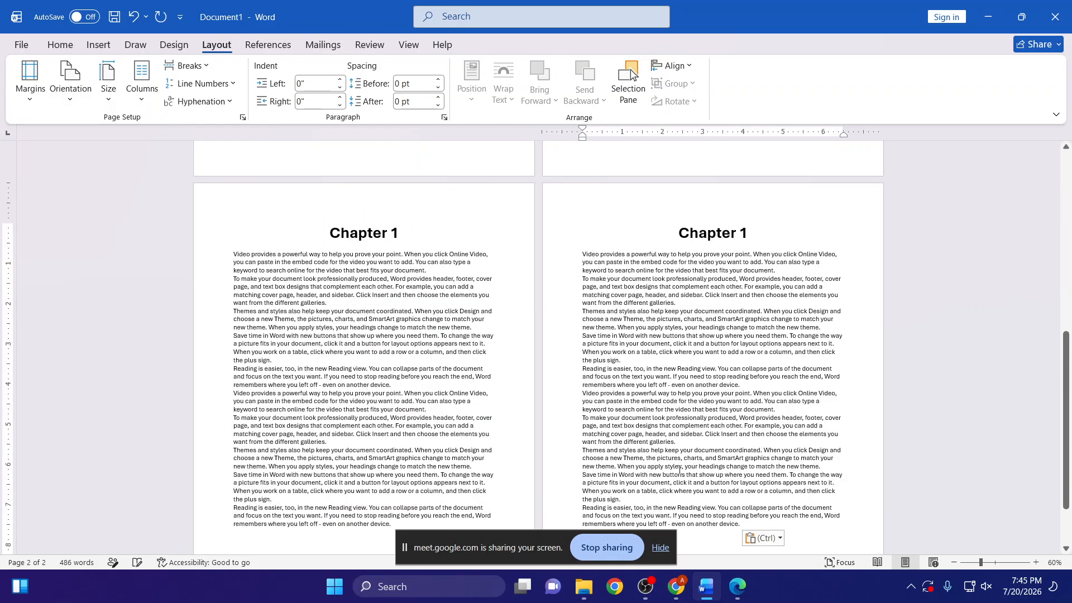
- Renumber the headings of the two pasted pages as Chapter 2 and Chapter 3
left_click(416, 232)
key("BackSpace")
type("2")
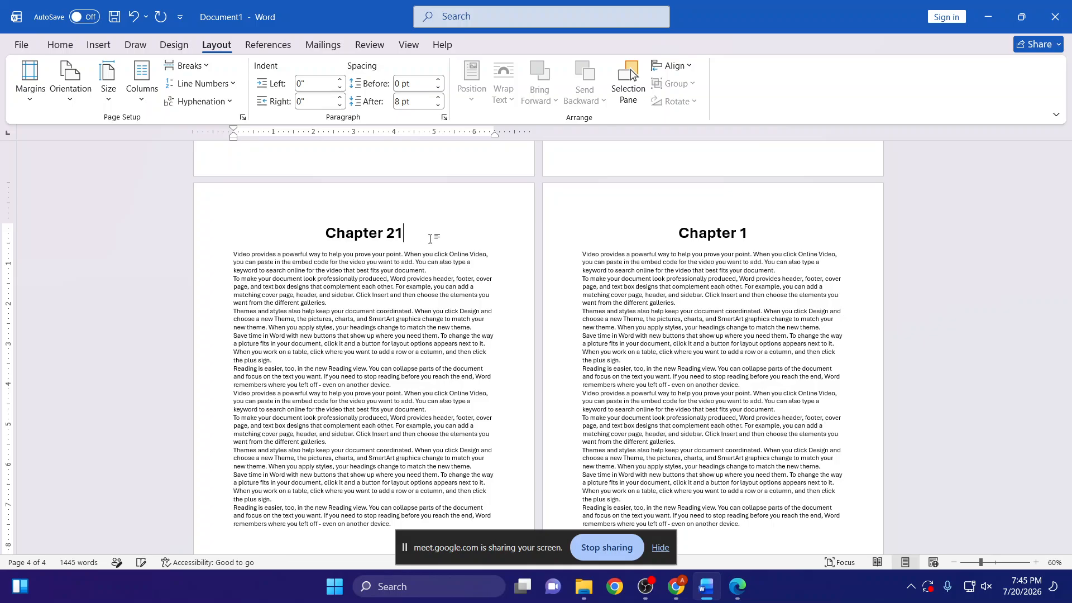
left_click(759, 233)
key("BackSpace")
type("3")
scroll(680, 400, "up", 6)
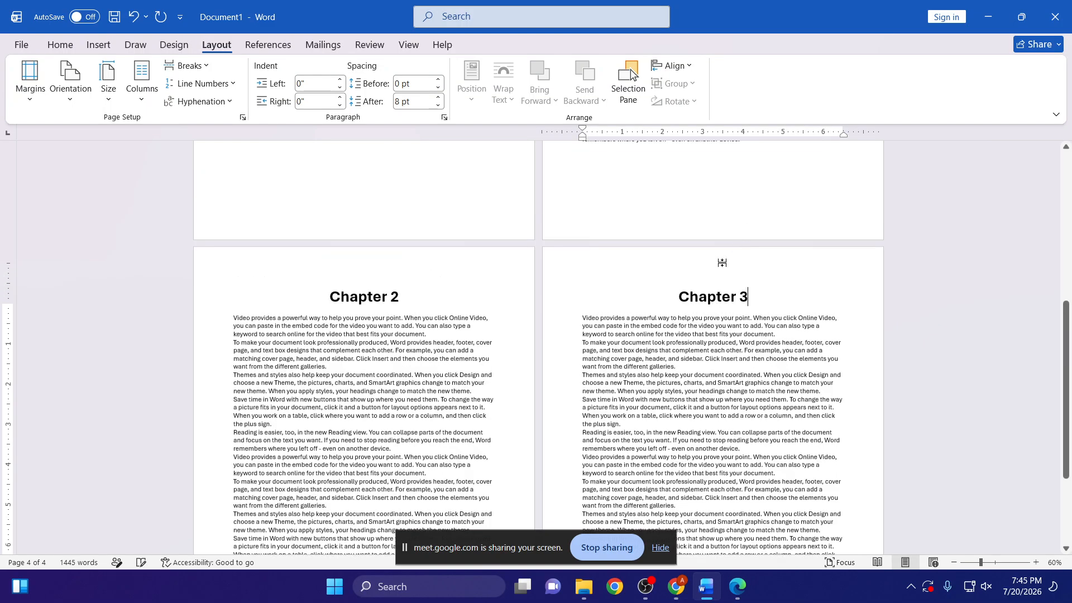
- Compare the chapter list on the first page with the headings of the three chapter pages
left_click(329, 295)
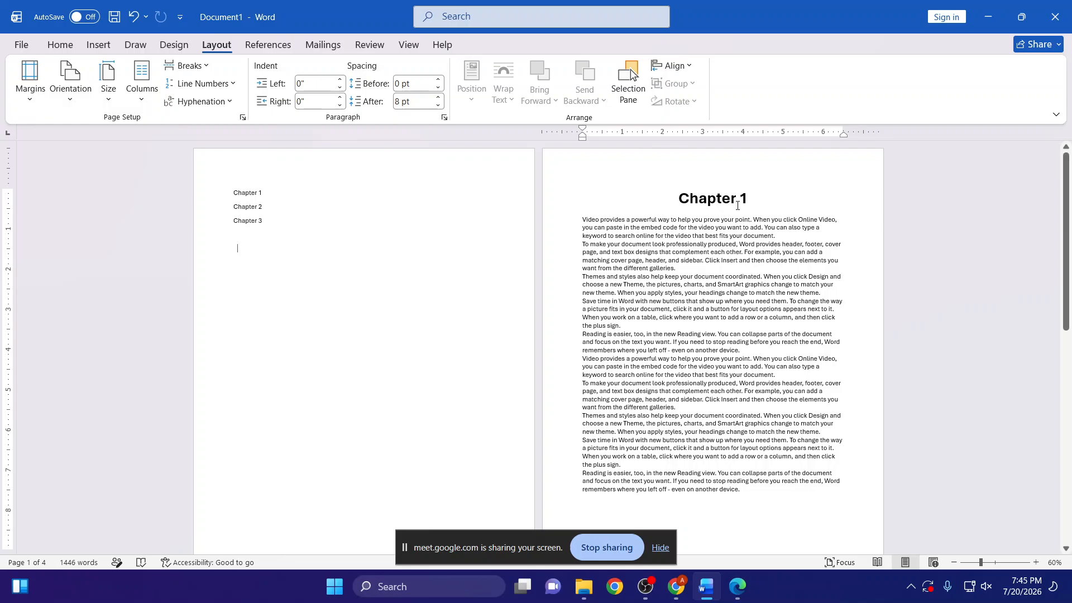
scroll(260, 208, "down", 5)
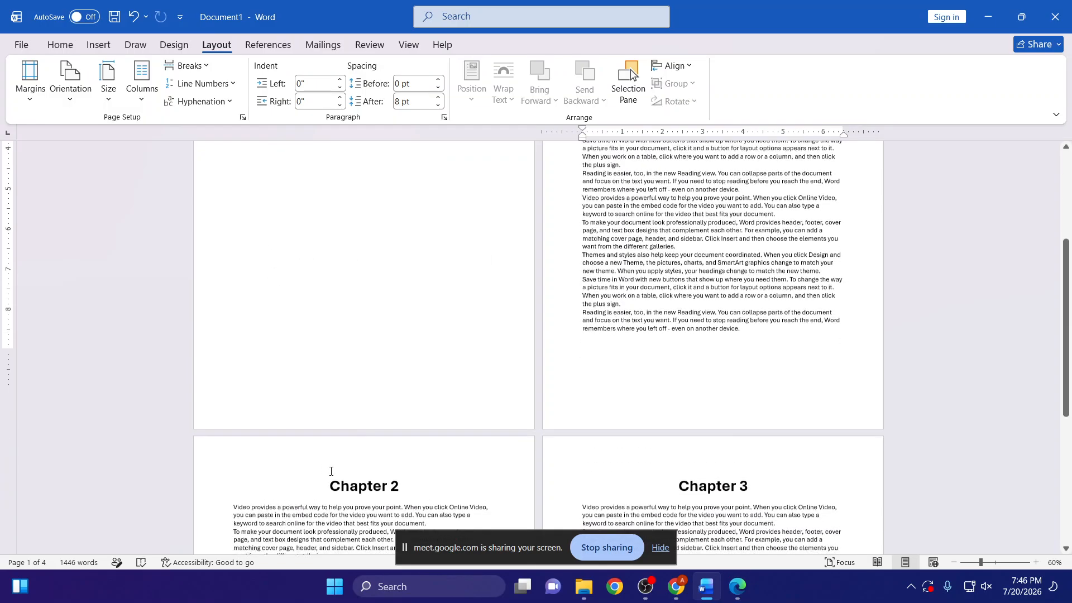
scroll(319, 334, "up", 5)
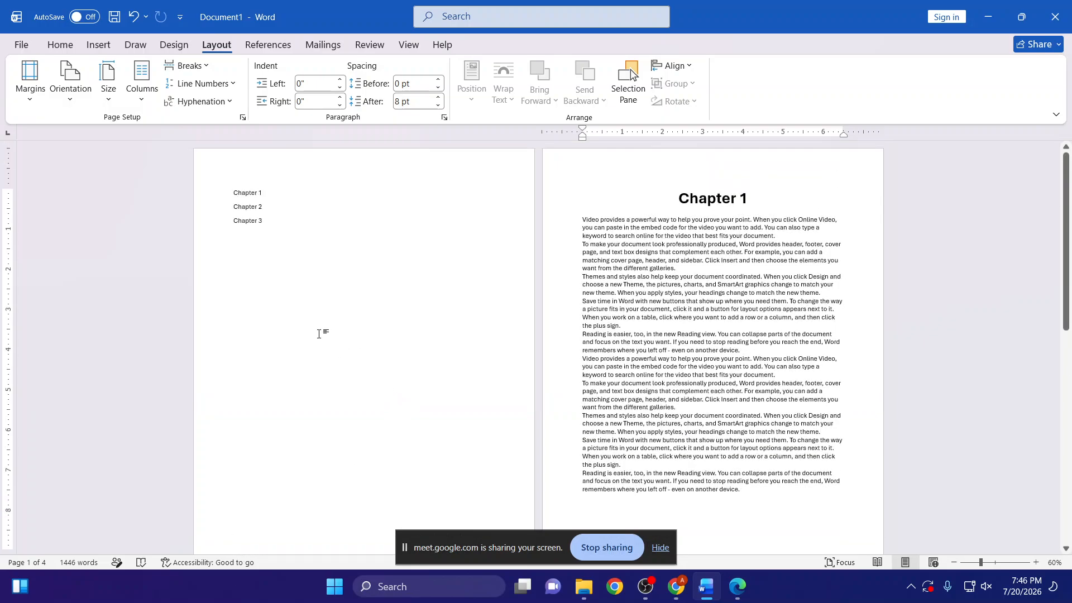
scroll(703, 450, "down", 3)
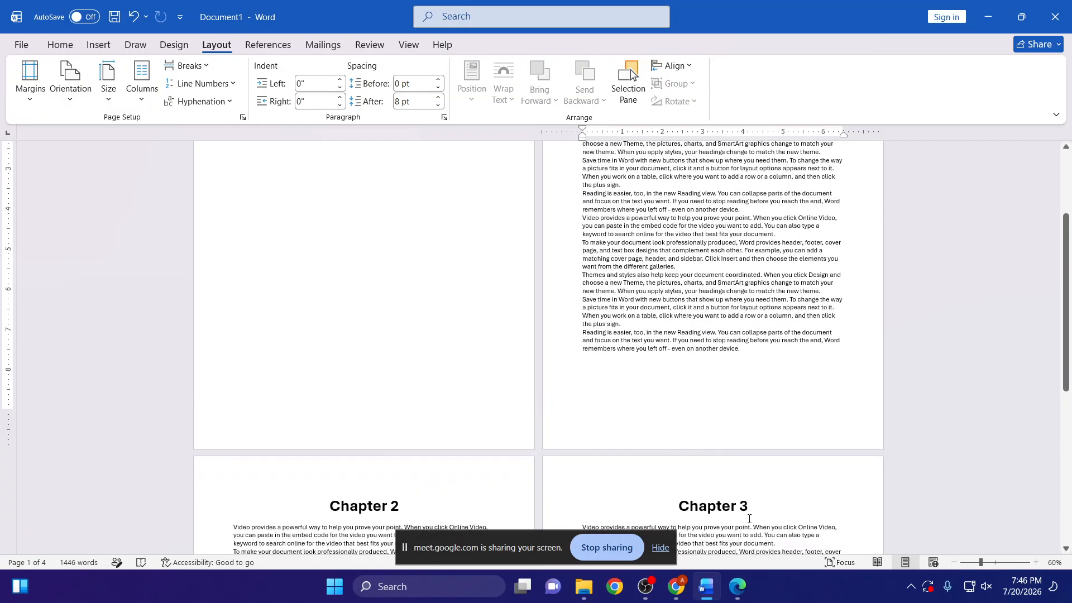
scroll(359, 249, "up", 3)
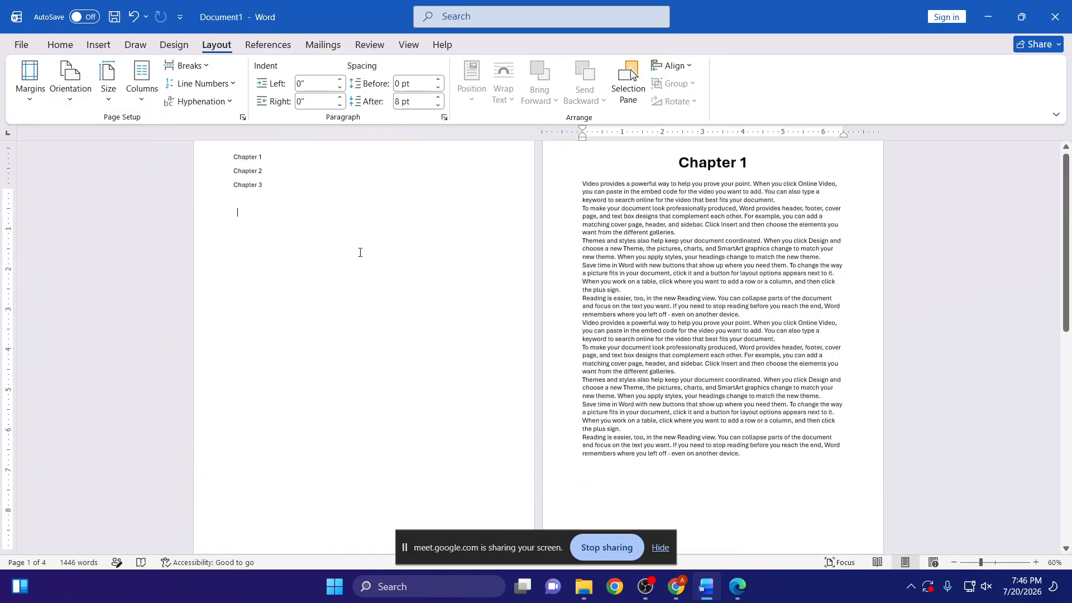
scroll(333, 256, "up", 6, "ctrl")
scroll(334, 263, "up", 1, "ctrl")
scroll(338, 274, "up", 3)
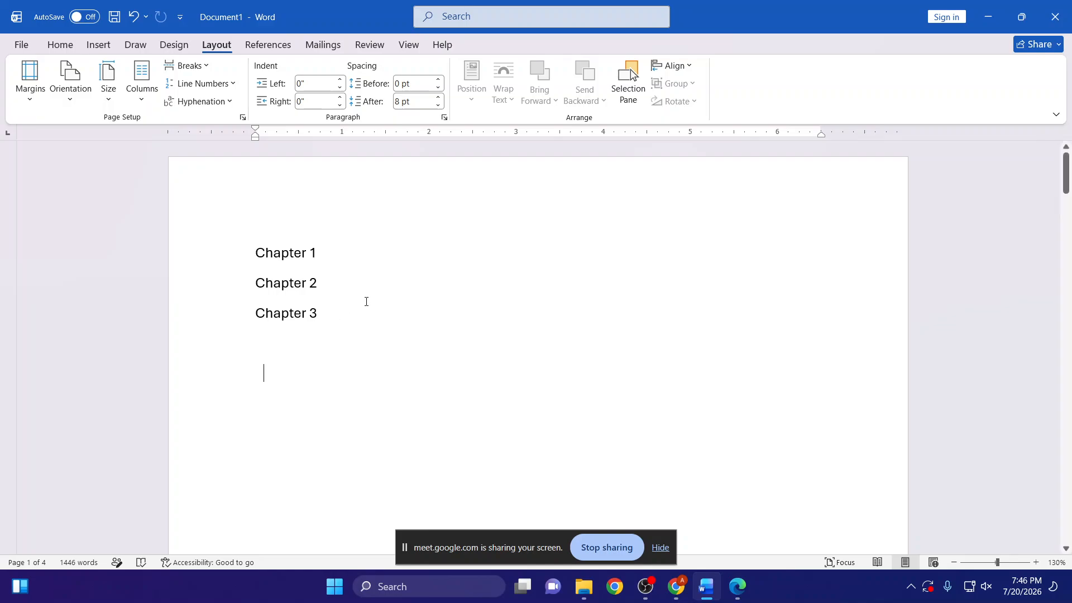
scroll(438, 330, "down", 3)
scroll(428, 325, "up", 1)
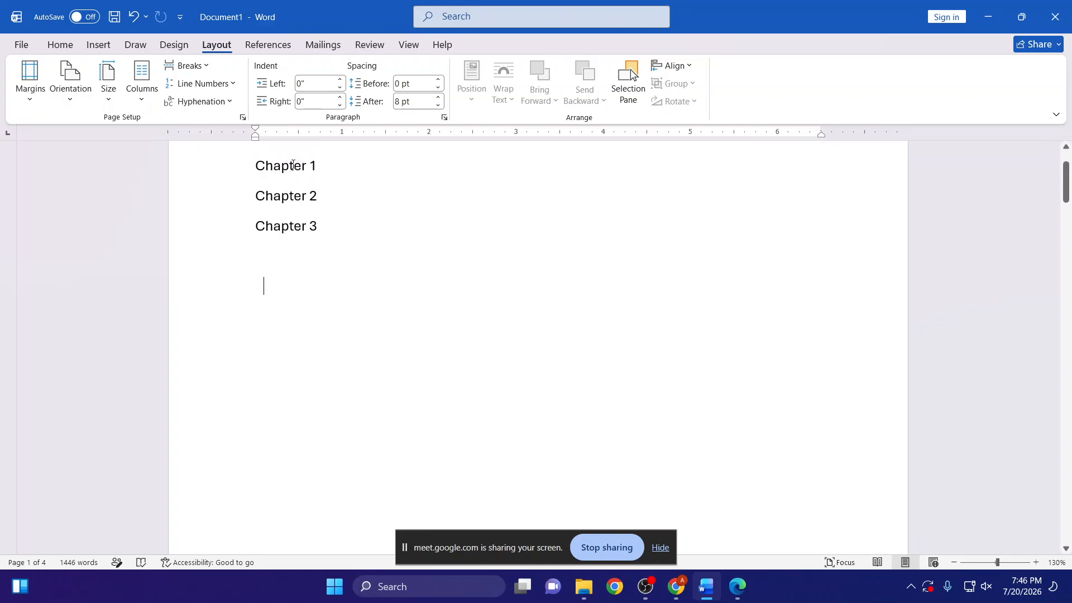
- Compare the Chapter 1 entry in the first page's list with the Chapter 1 heading on the second page
triple_click(294, 167)
scroll(311, 220, "down", 15)
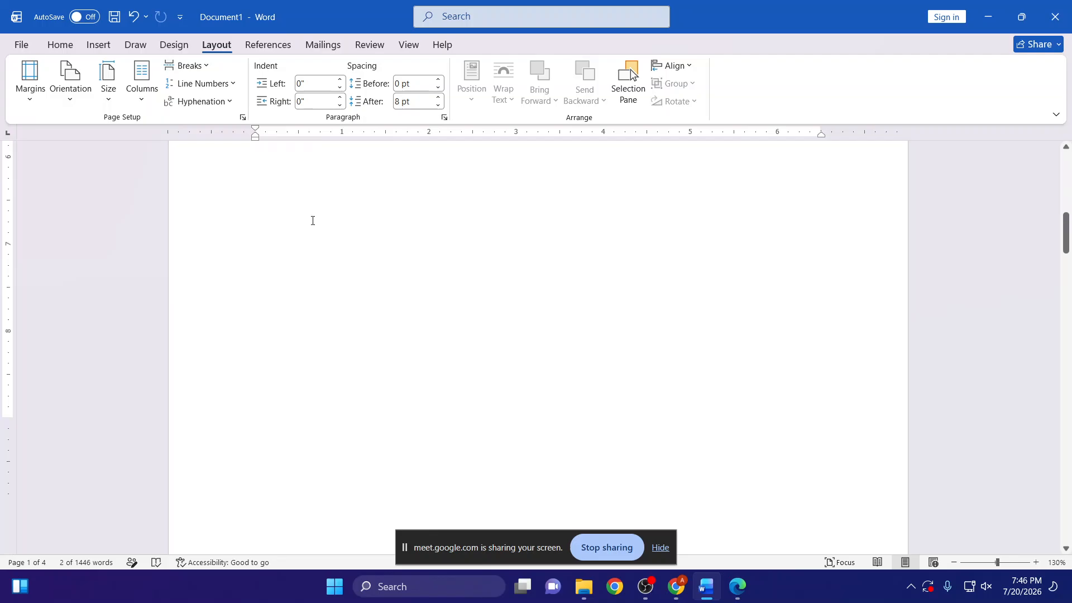
scroll(665, 238, "up", 3)
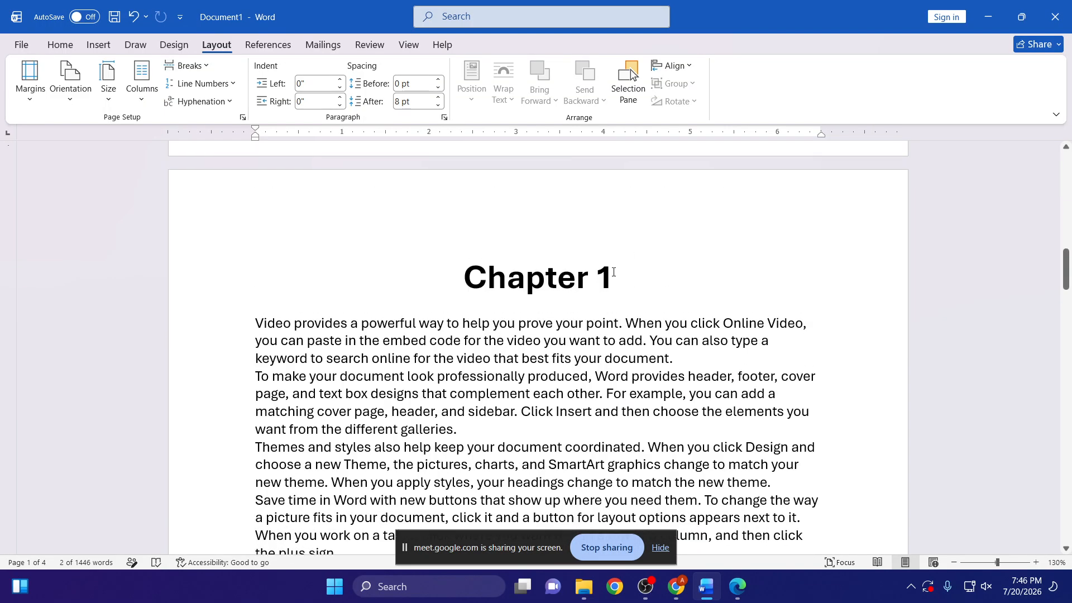
left_click_drag(613, 270, 427, 278)
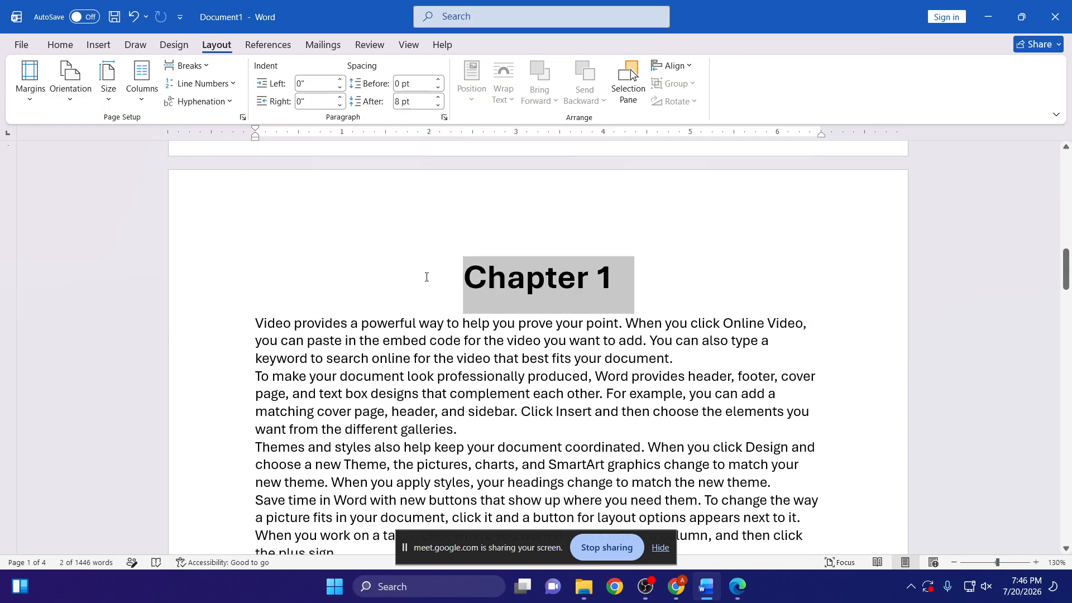
left_click(470, 377)
scroll(314, 242, "up", 10)
scroll(563, 363, "down", 8)
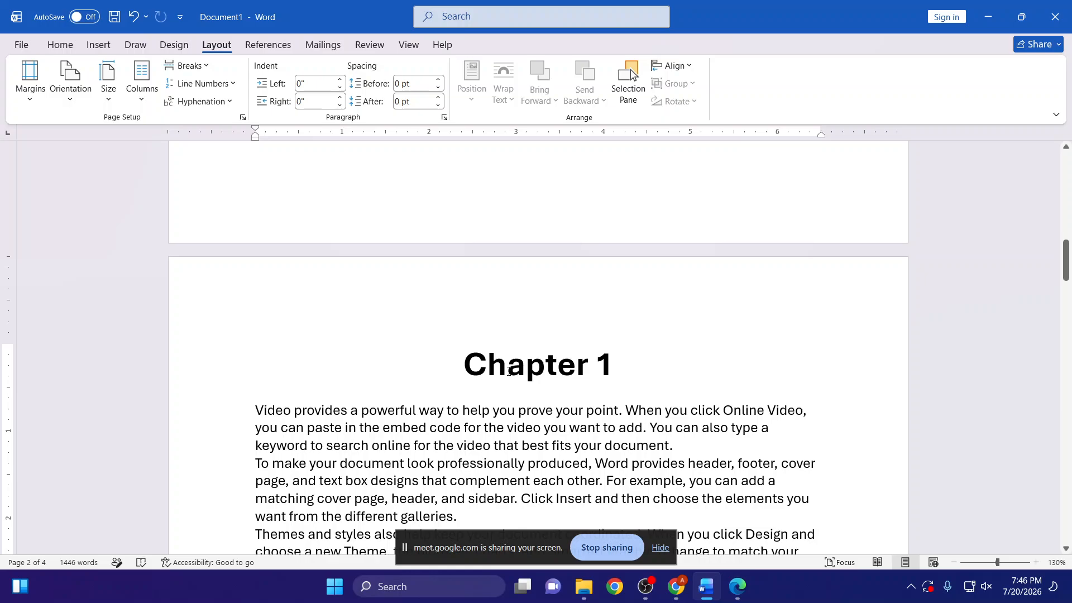
- Add a bookmark named Chapter1 to the Chapter 1 heading on the second page
left_click_drag(465, 369, 607, 361)
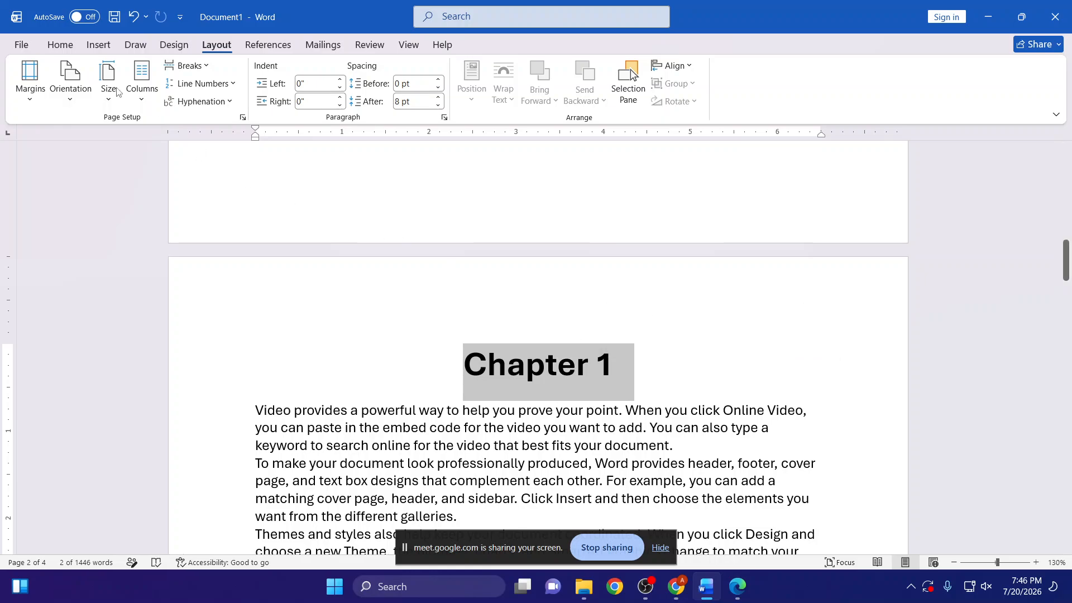
left_click(98, 45)
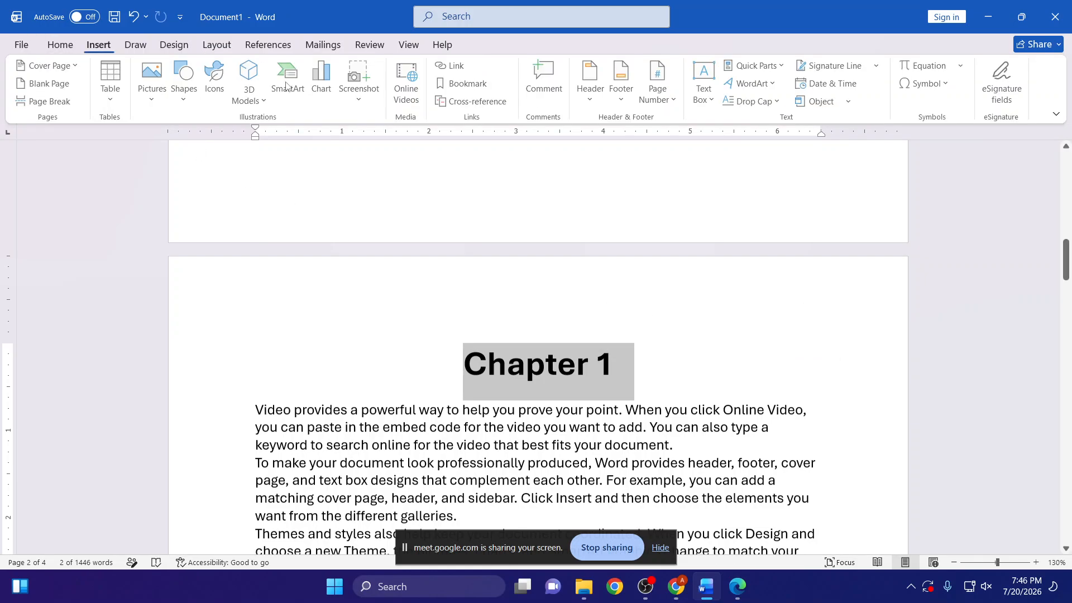
left_click(474, 84)
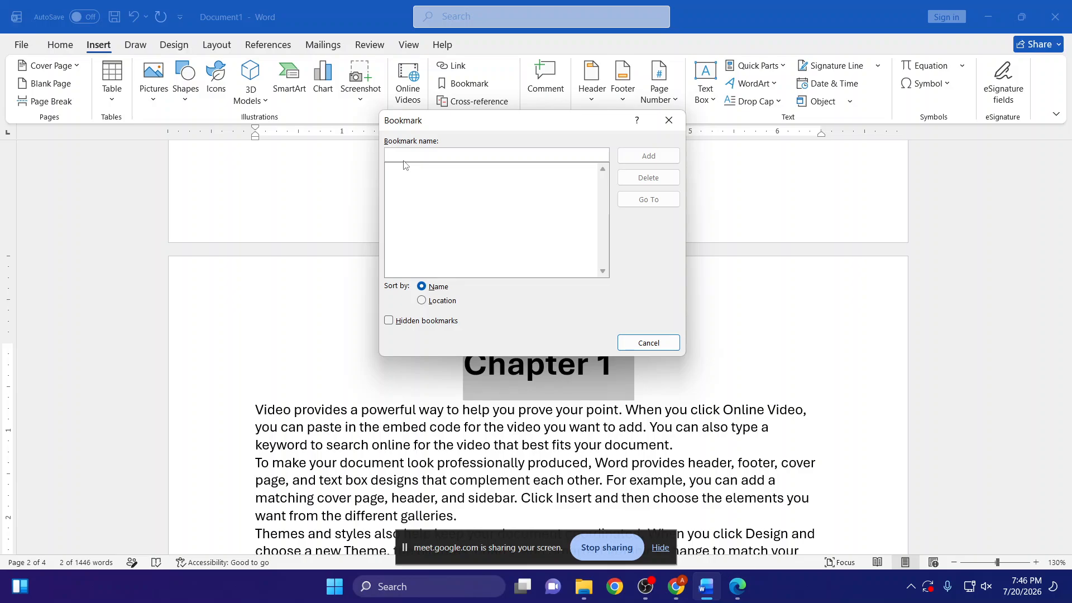
type("Chapter")
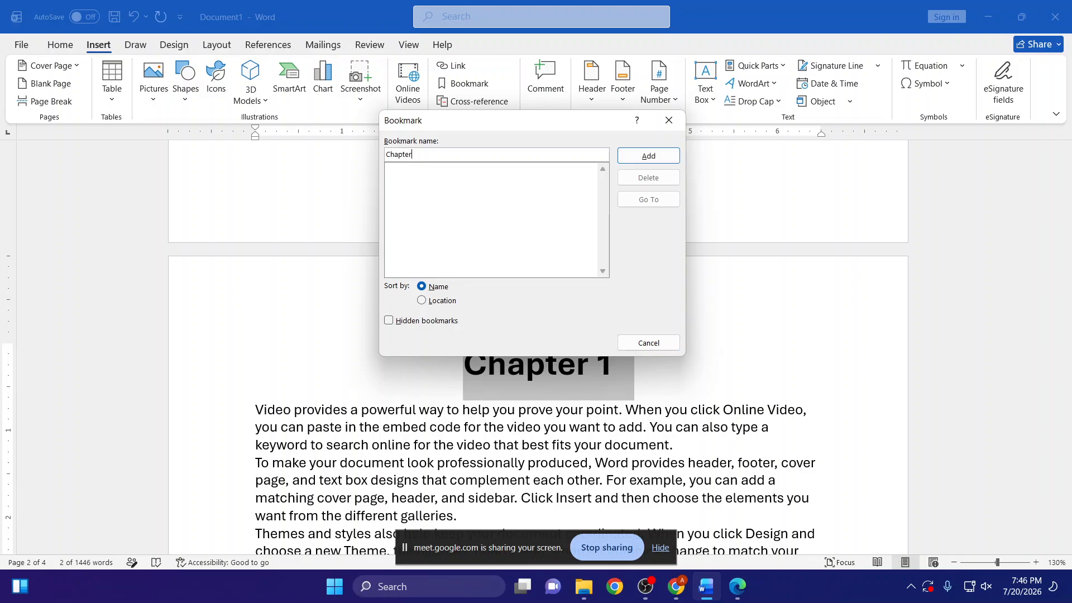
type("1")
key("Left")
key("BackSpace")
type("1")
key("BackSpace")
type("@")
key("BackSpace")
left_click(650, 161)
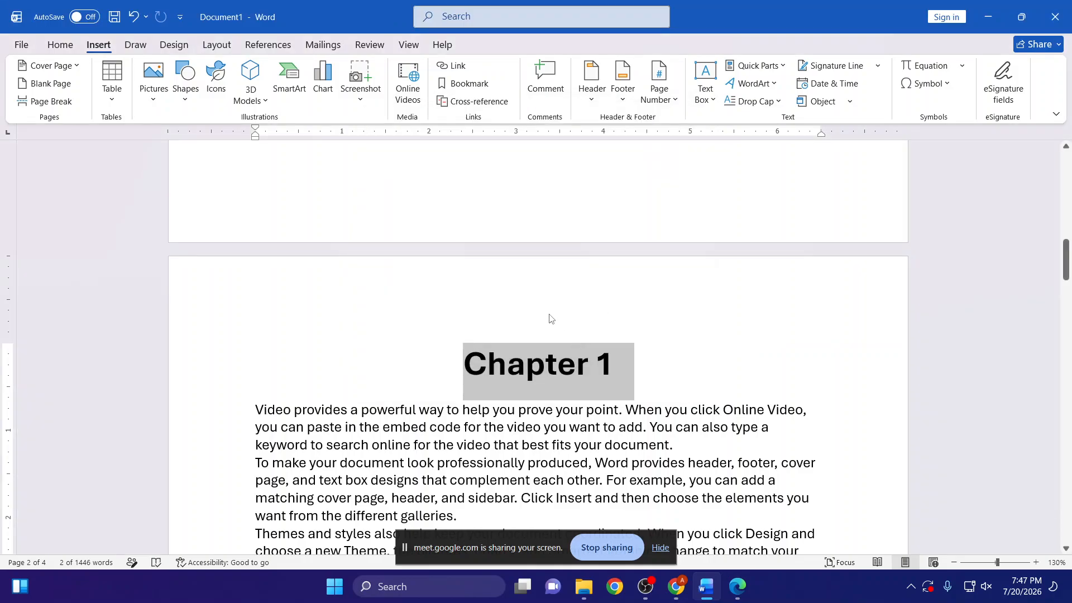
- Test the Chapter1 bookmark by going to it from the list of bookmarks
left_click(350, 369)
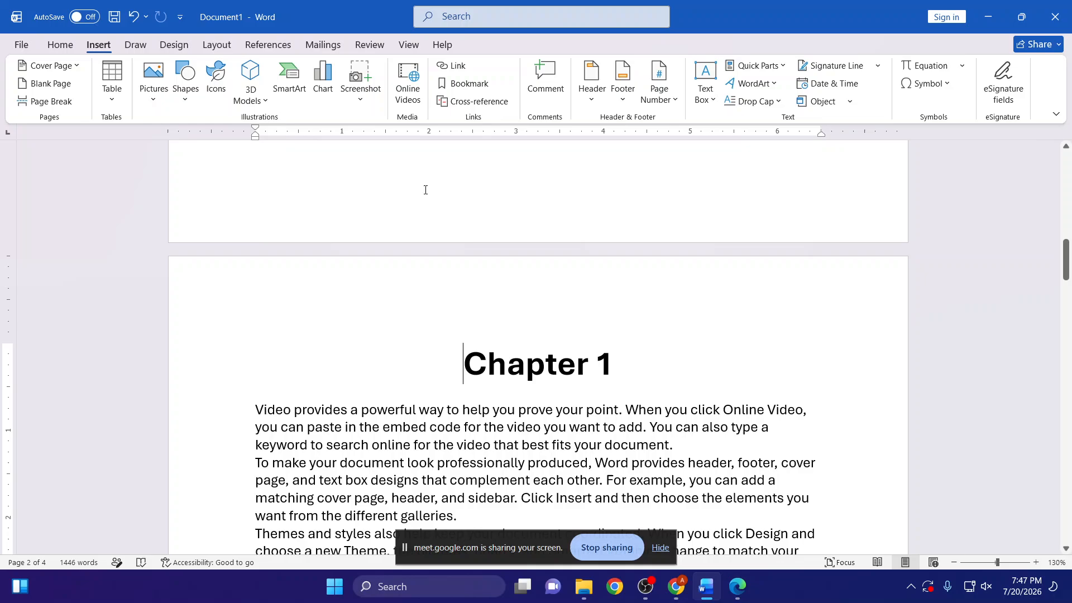
left_click(468, 85)
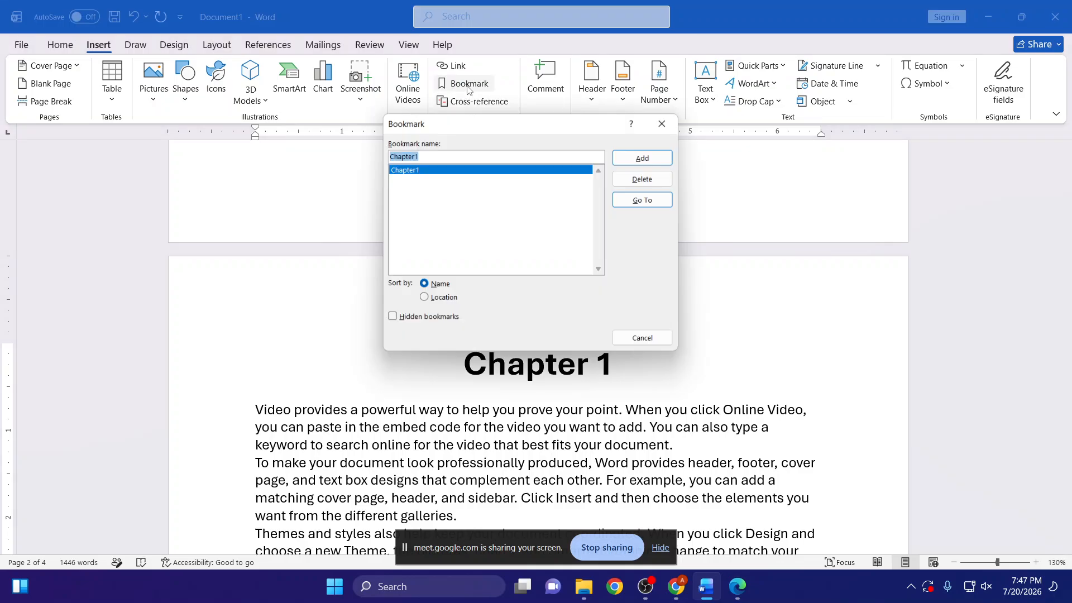
left_click(649, 200)
left_click_drag(552, 124, 261, 287)
left_click(360, 366)
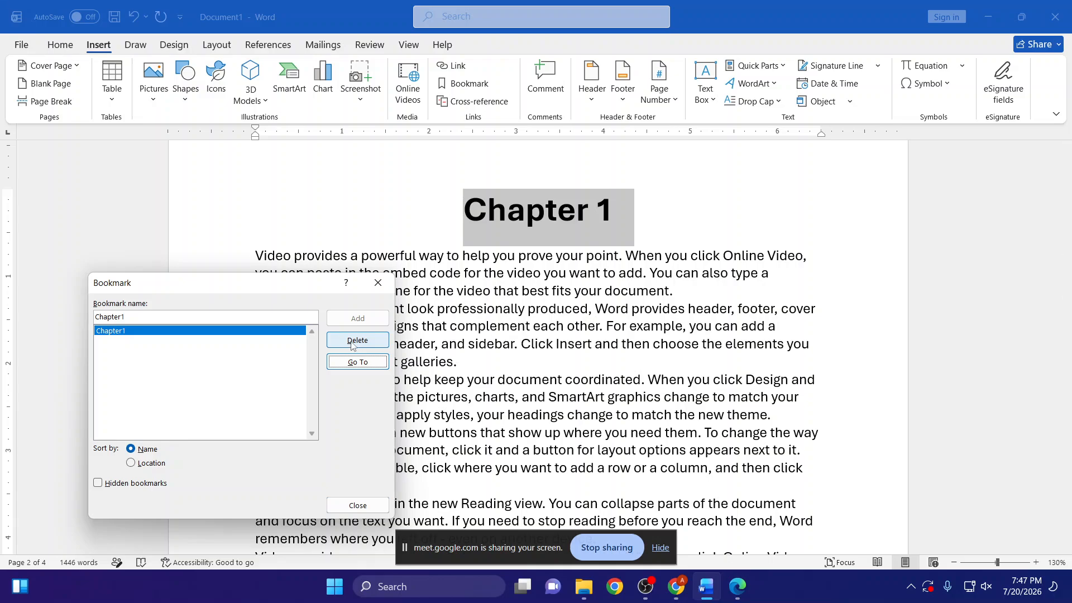
left_click(378, 283)
- Add a bookmark named Chapter2 to the full Chapter 2 heading text
scroll(490, 337, "down", 4)
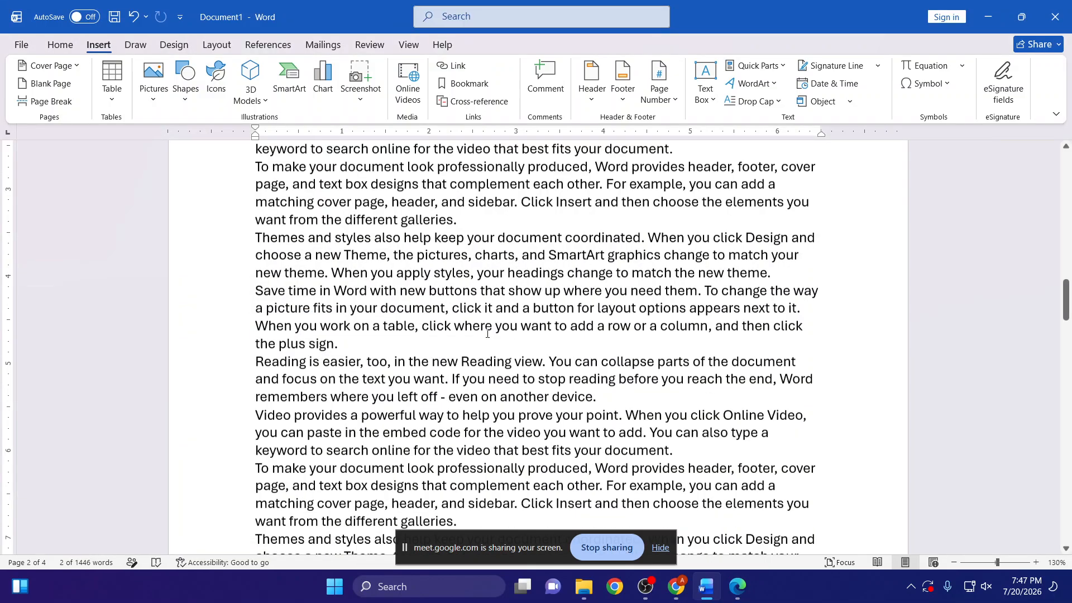
scroll(480, 342, "up", 6)
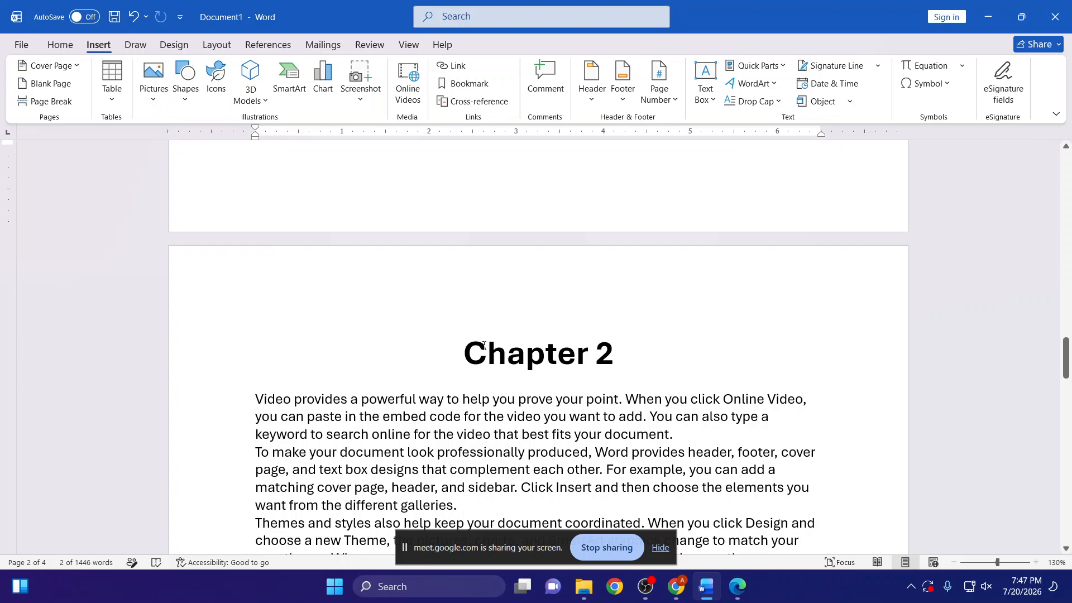
left_click_drag(467, 352, 601, 352)
key("shift+Left")
key("shift+Right")
key("shift+Right")
key("shift+Right")
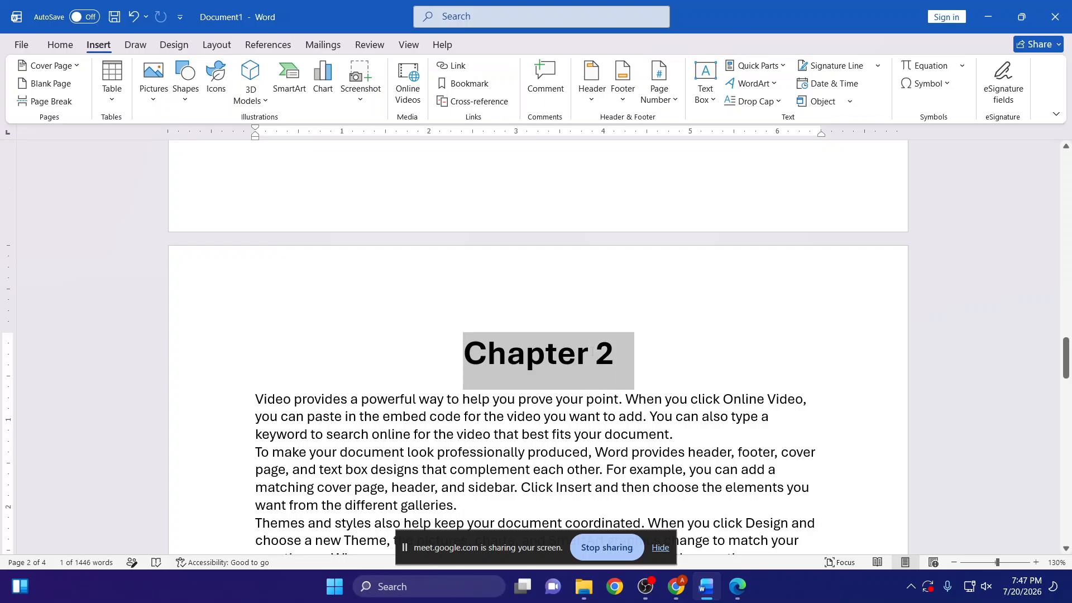
key("shift+Left")
left_click(459, 84)
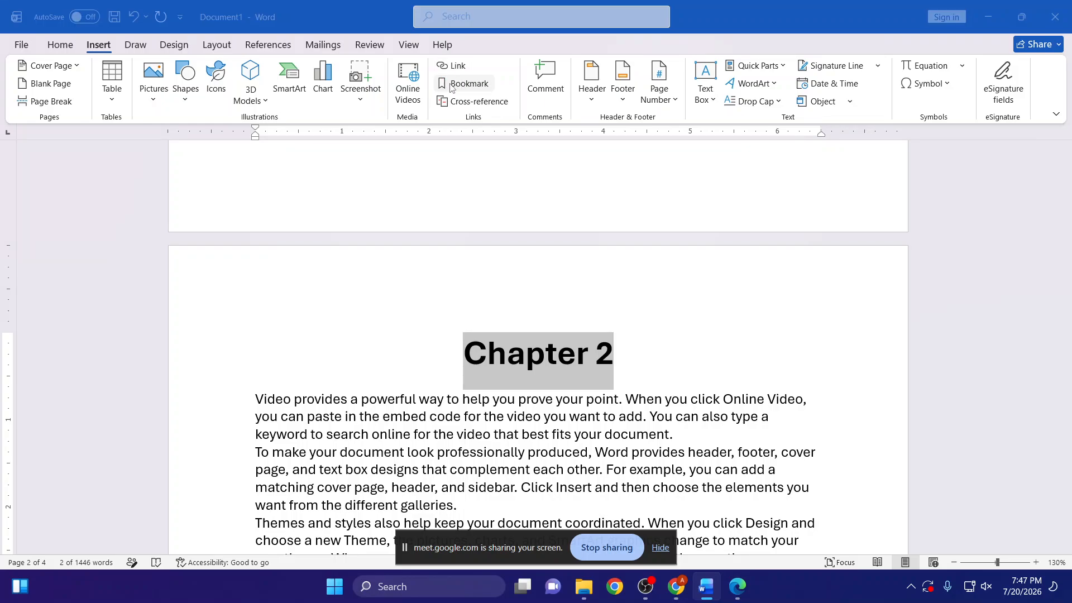
left_click_drag(260, 274, 265, 216)
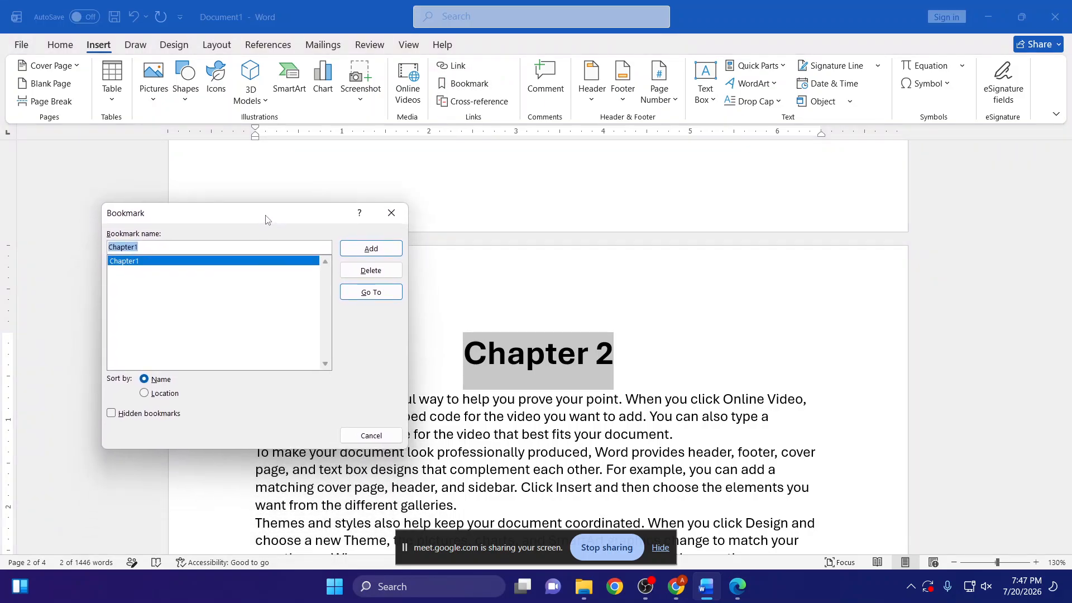
left_click(150, 248)
key("BackSpace")
type("2")
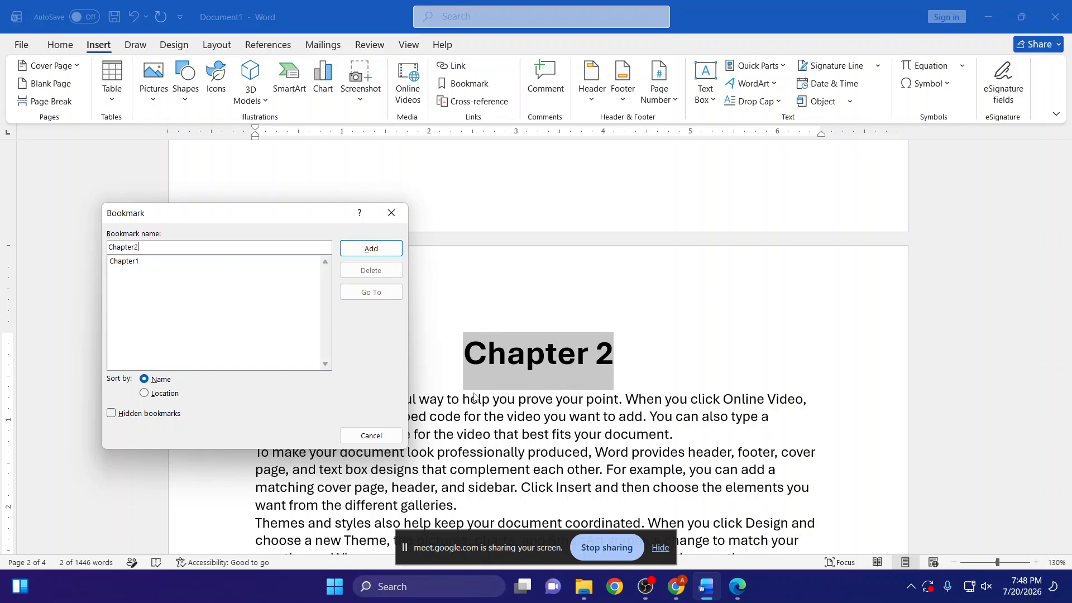
left_click(371, 248)
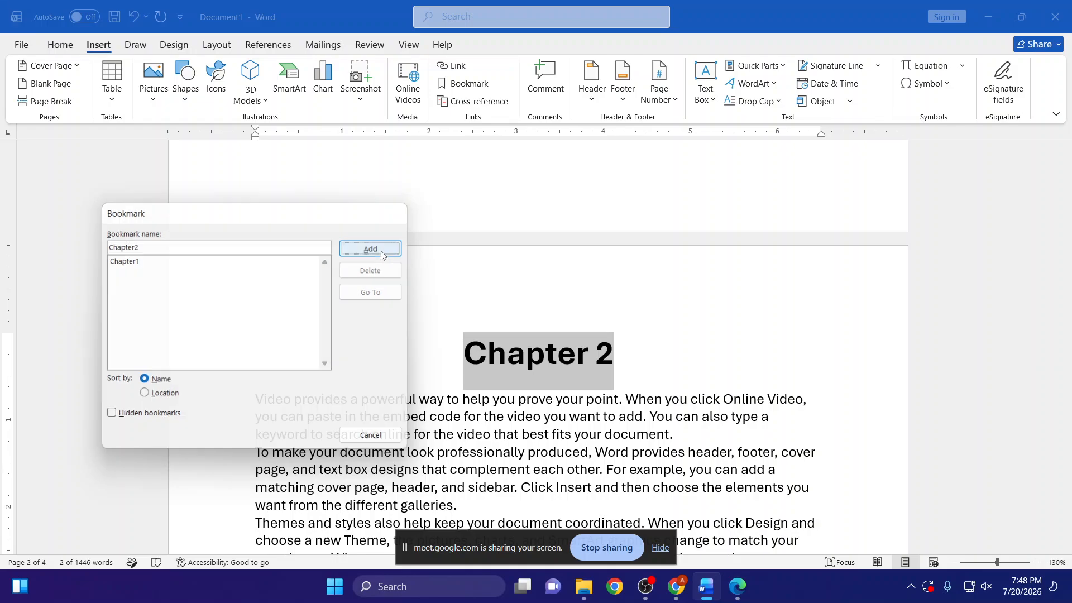
- Add a bookmark named Chapter3 to the Chapter 3 heading on the last page
scroll(502, 255, "down", 4)
scroll(502, 255, "down", 15)
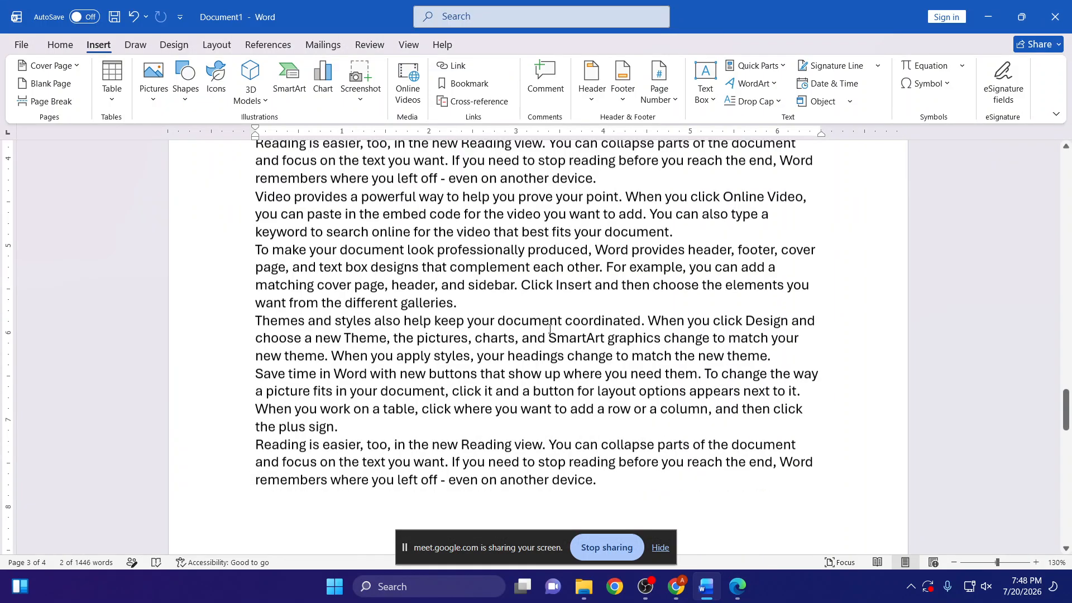
left_click_drag(464, 365, 614, 368)
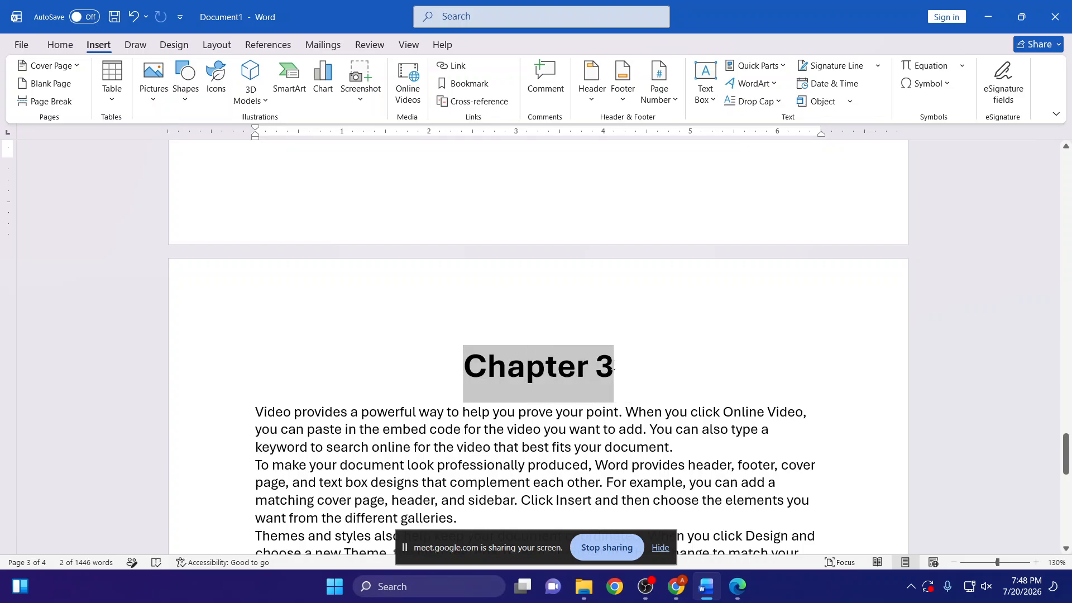
left_click(467, 83)
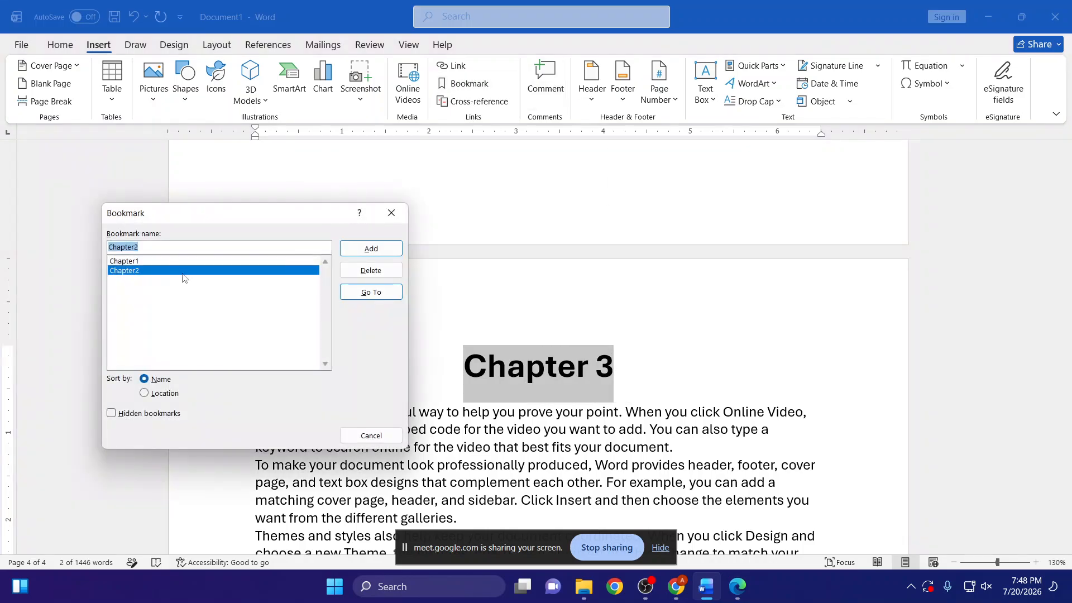
left_click(167, 247)
key("BackSpace")
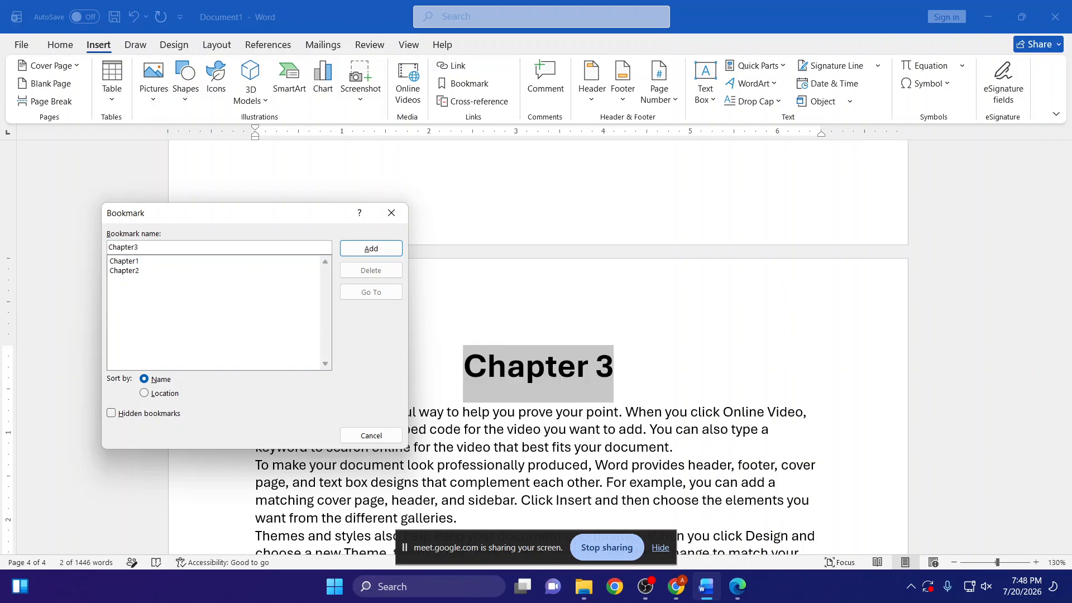
key("Return")
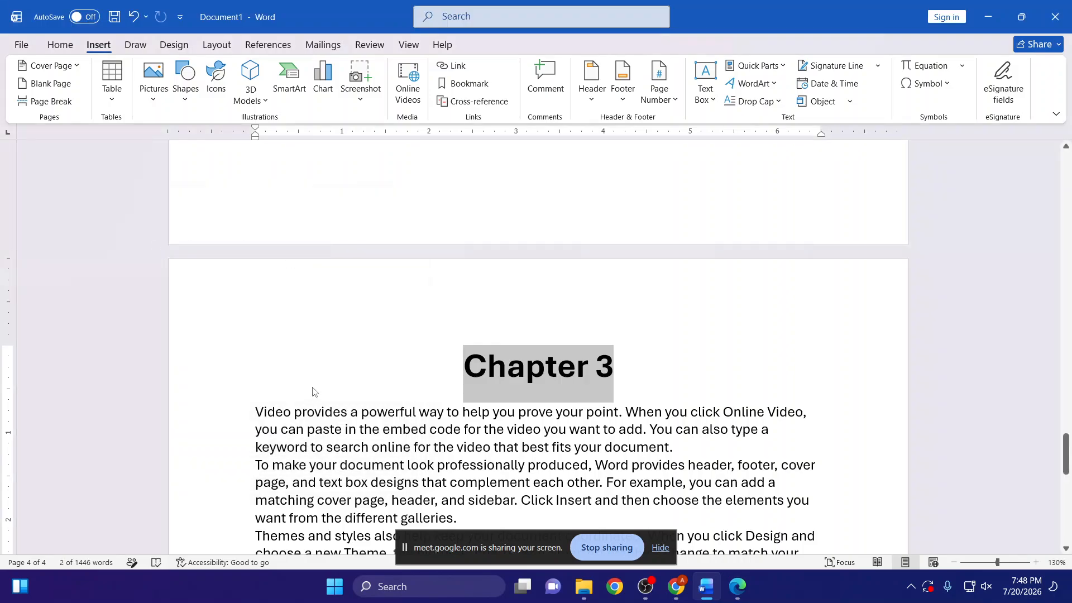
- Starting from the first page, go to the Chapter1, Chapter2 and Chapter3 bookmarks in turn to test them
scroll(313, 392, "up", 20)
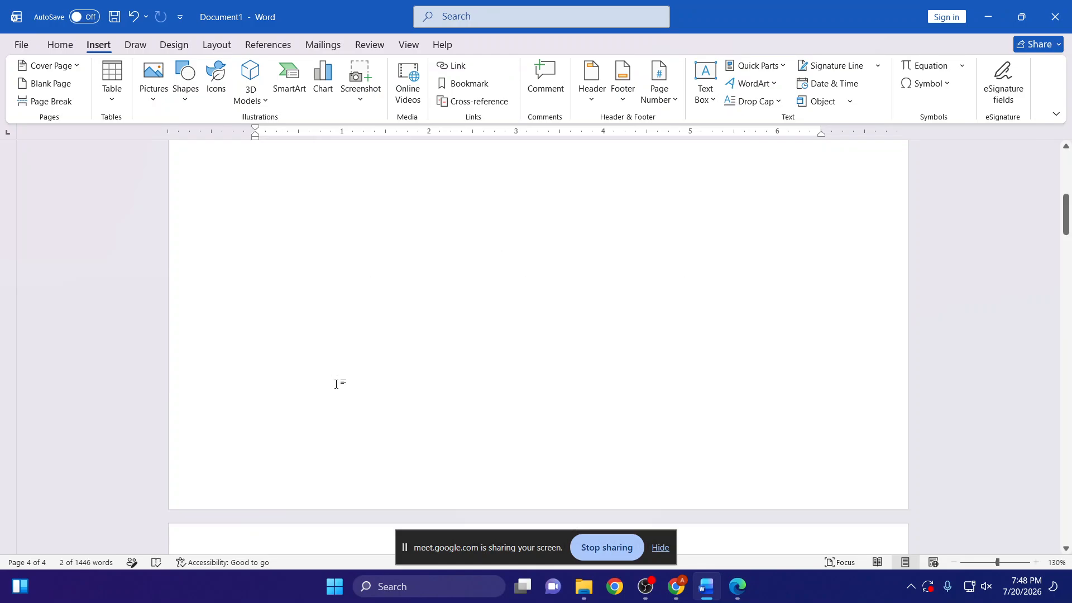
scroll(336, 384, "up", 10)
left_click(317, 259)
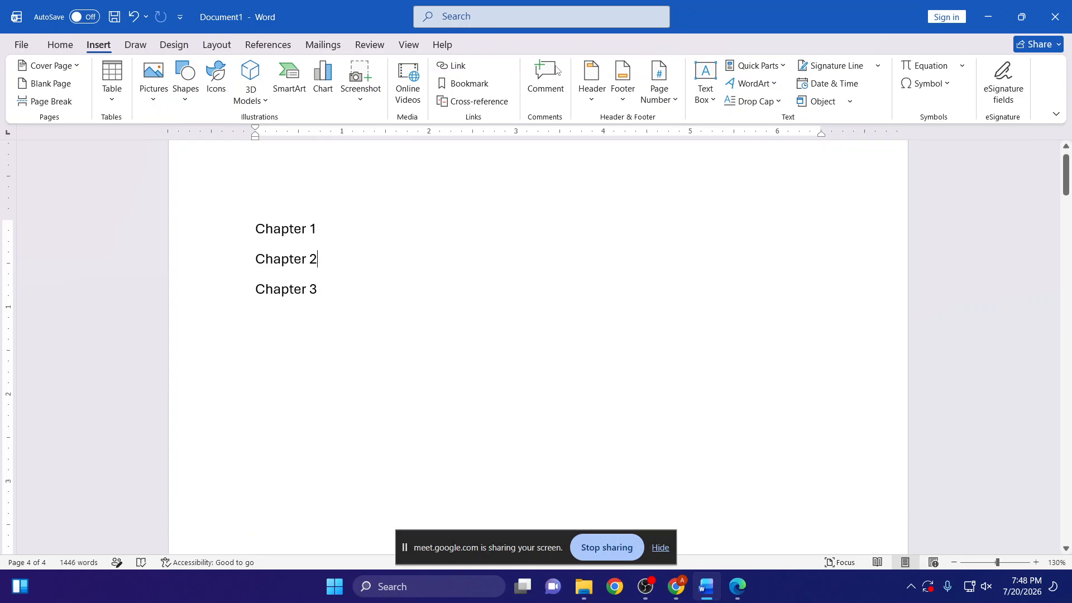
left_click(458, 83)
left_click(179, 335)
left_click(346, 364)
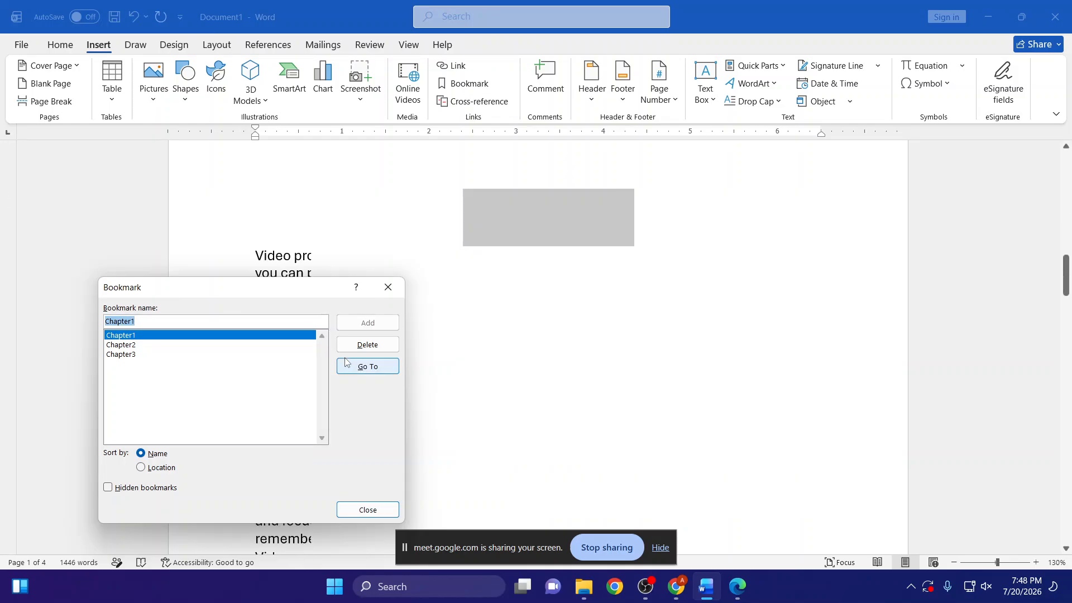
left_click(193, 345)
left_click(359, 367)
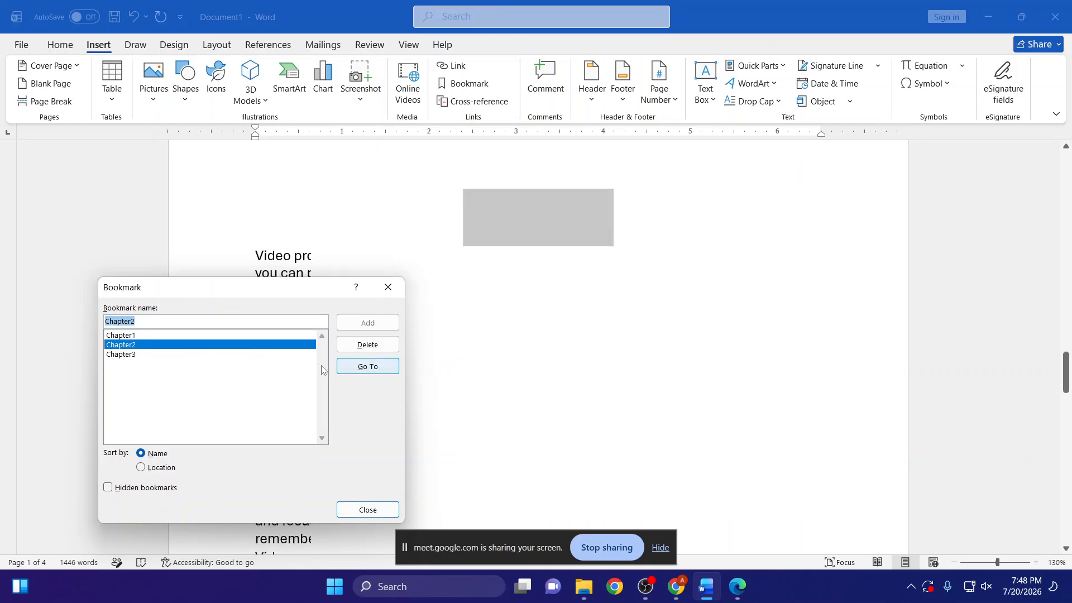
left_click(132, 356)
left_click(352, 364)
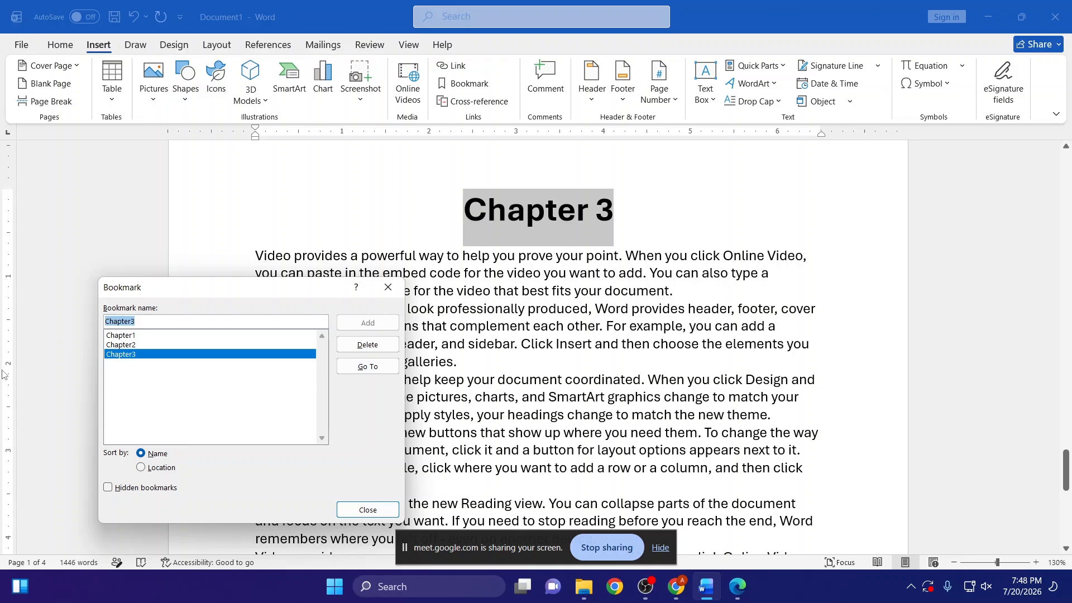
left_click(378, 294)
- Select the Chapter 1 entry in the first page's chapter list and check its matching heading on the second page
scroll(415, 283, "up", 10)
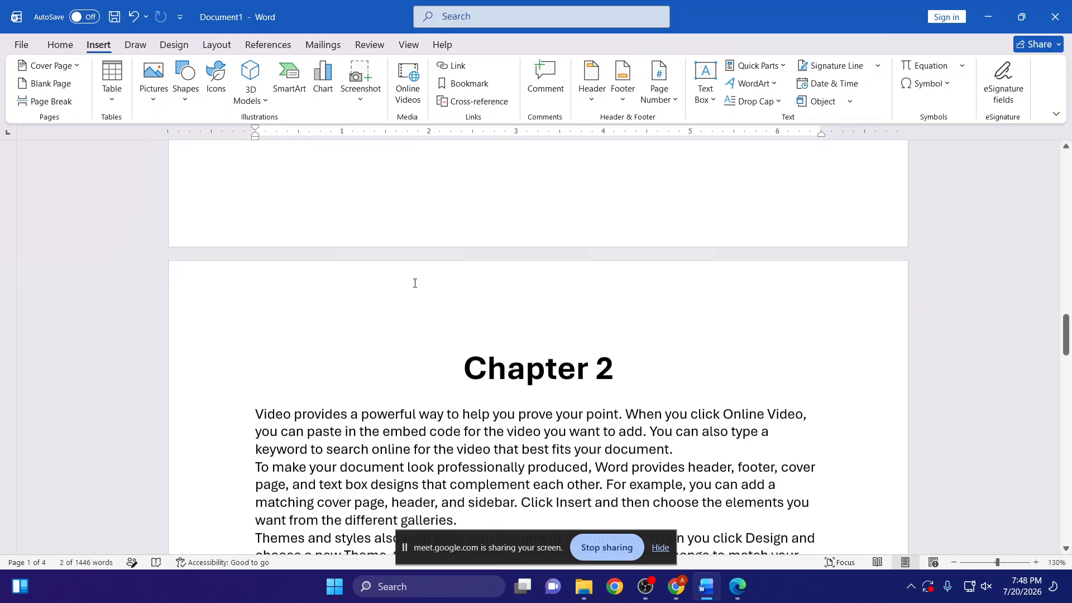
scroll(415, 283, "up", 5)
scroll(413, 284, "up", 6)
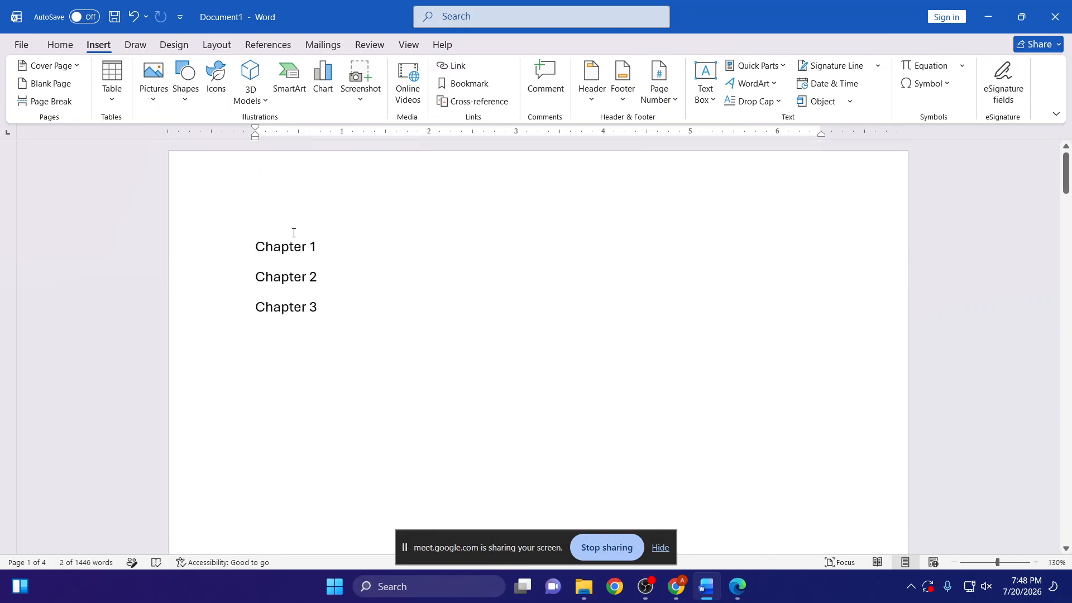
left_click(295, 246)
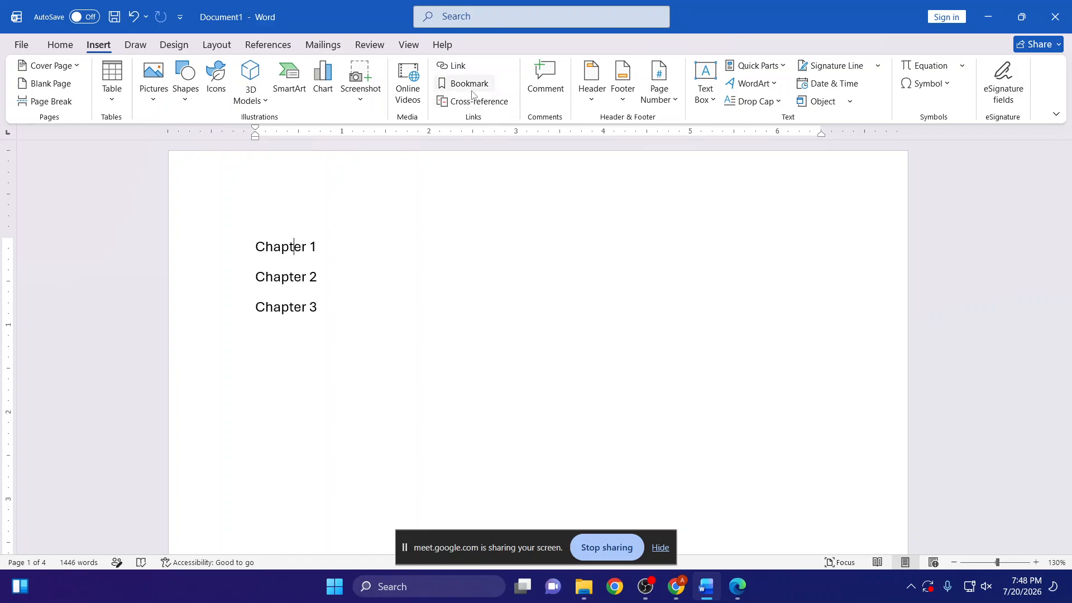
left_click(317, 446)
left_click(224, 247)
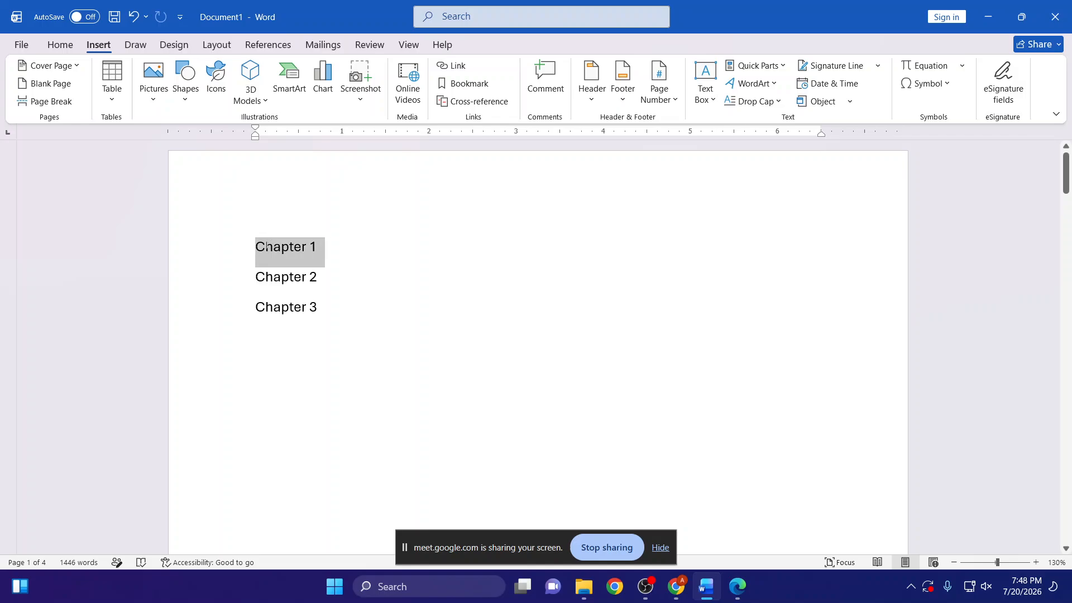
scroll(487, 462, "down", 3)
scroll(487, 458, "down", 5)
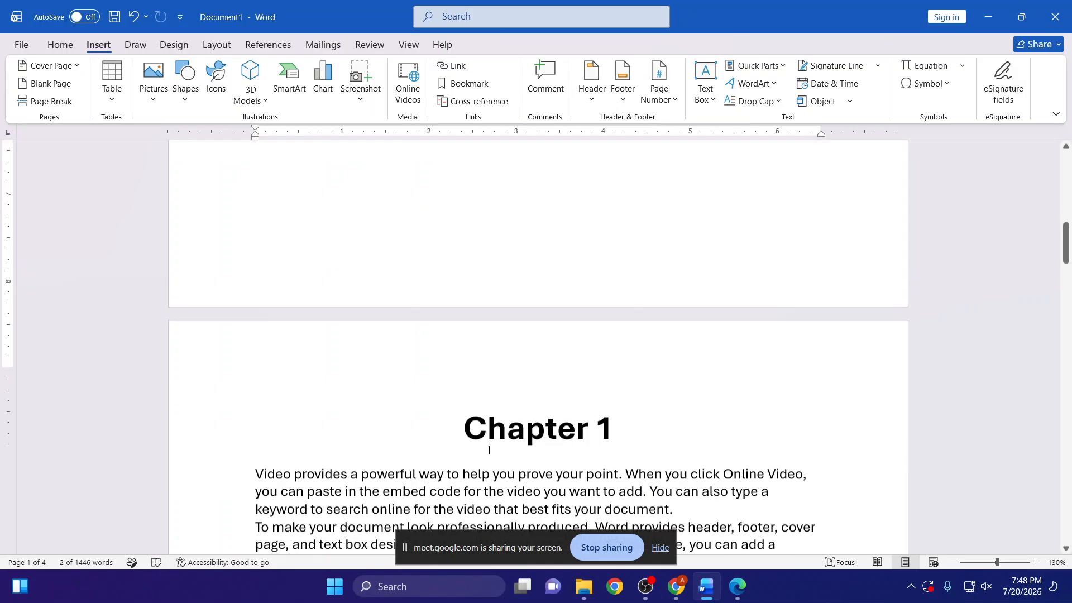
scroll(484, 437, "up", 10)
scroll(306, 246, "up", 2)
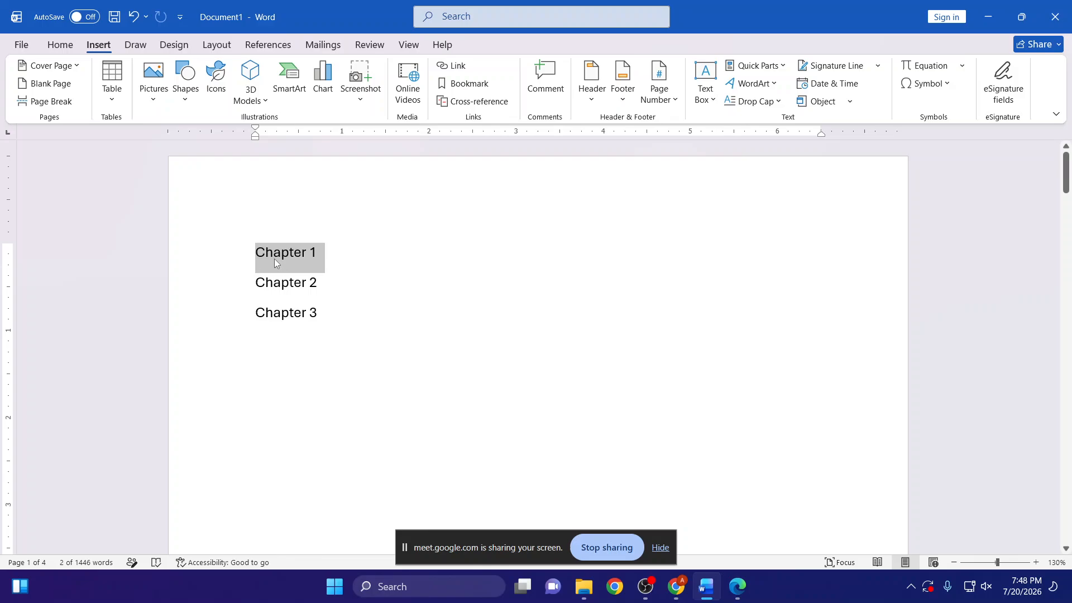
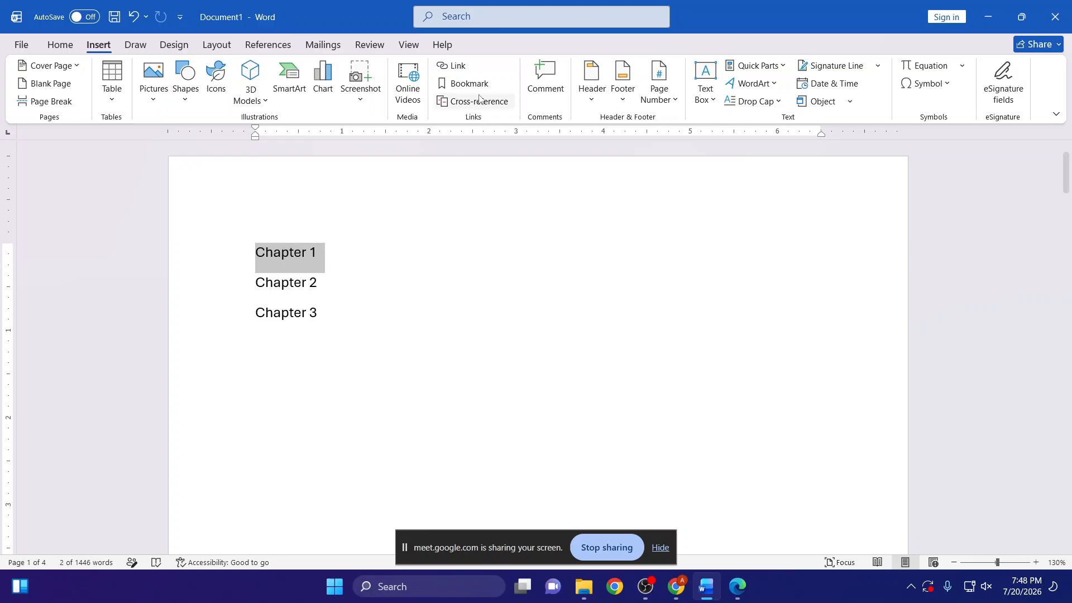
- Link the Chapter 1 entry in the first page's list to the Chapter1 bookmark in this document
left_click(454, 67)
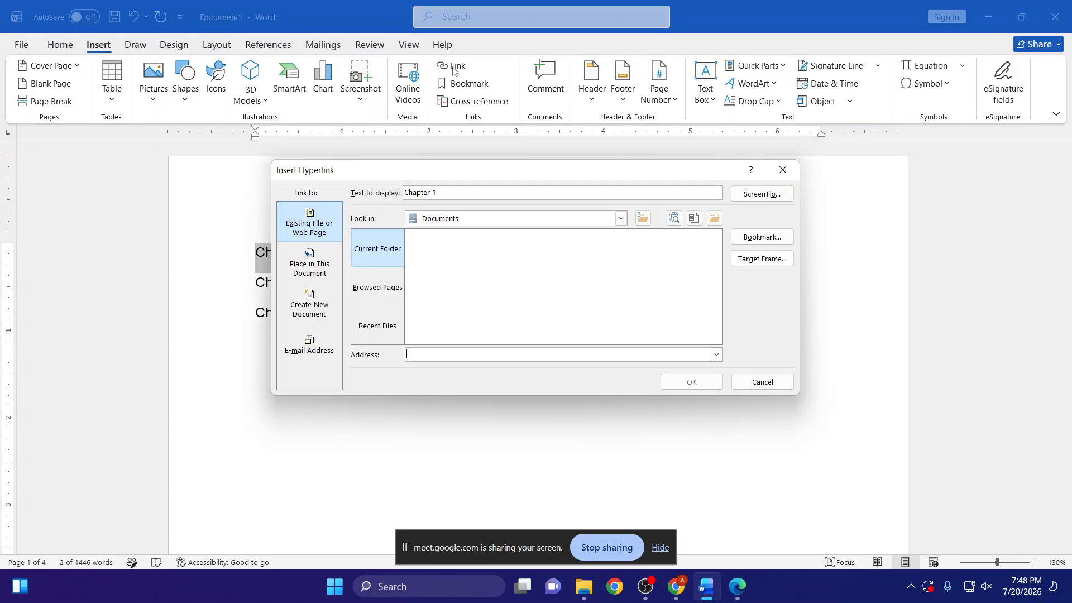
left_click(322, 268)
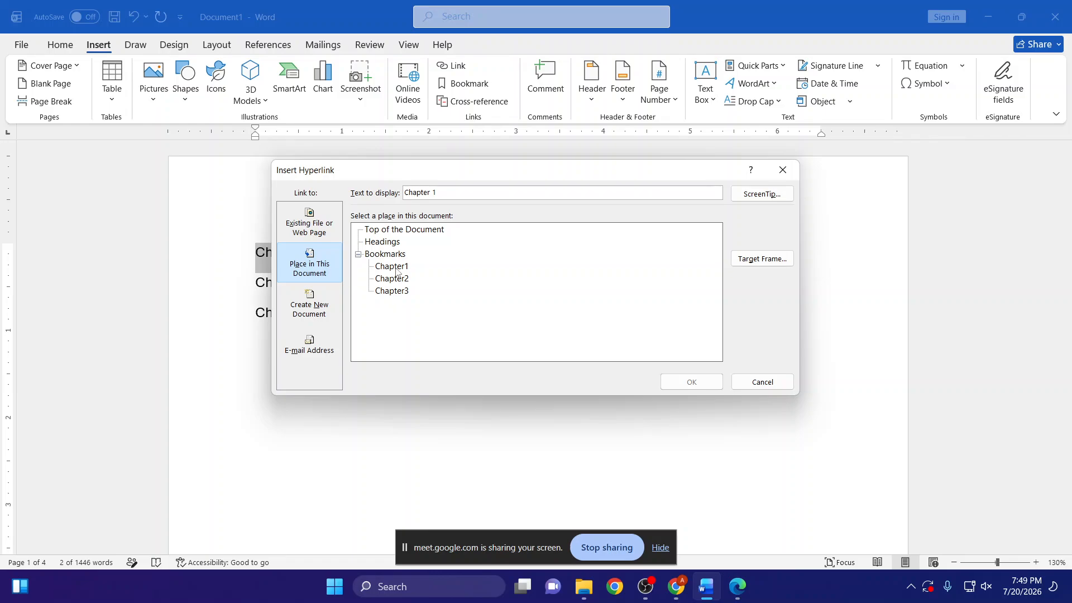
left_click_drag(371, 174, 482, 191)
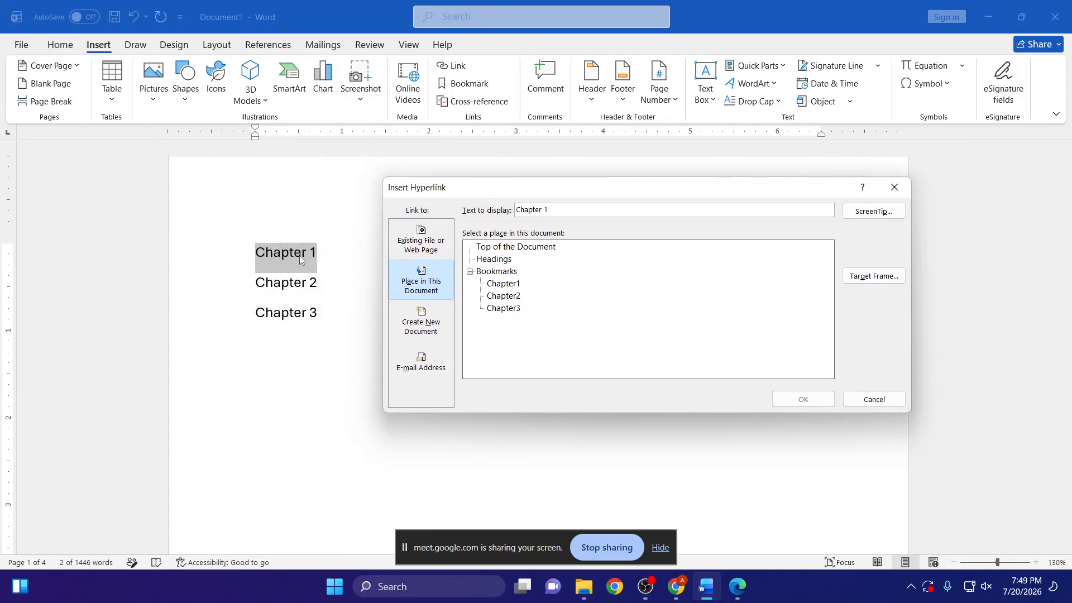
left_click(502, 285)
left_click(803, 399)
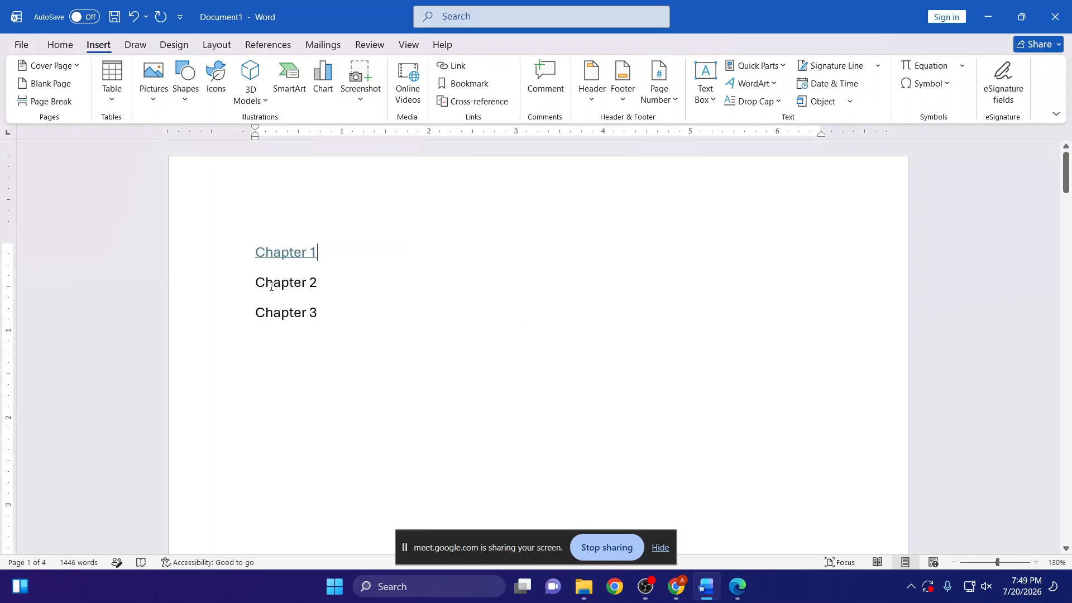
- Link the Chapter 2 entry in the list to the Chapter2 bookmark
left_click_drag(273, 282, 324, 284)
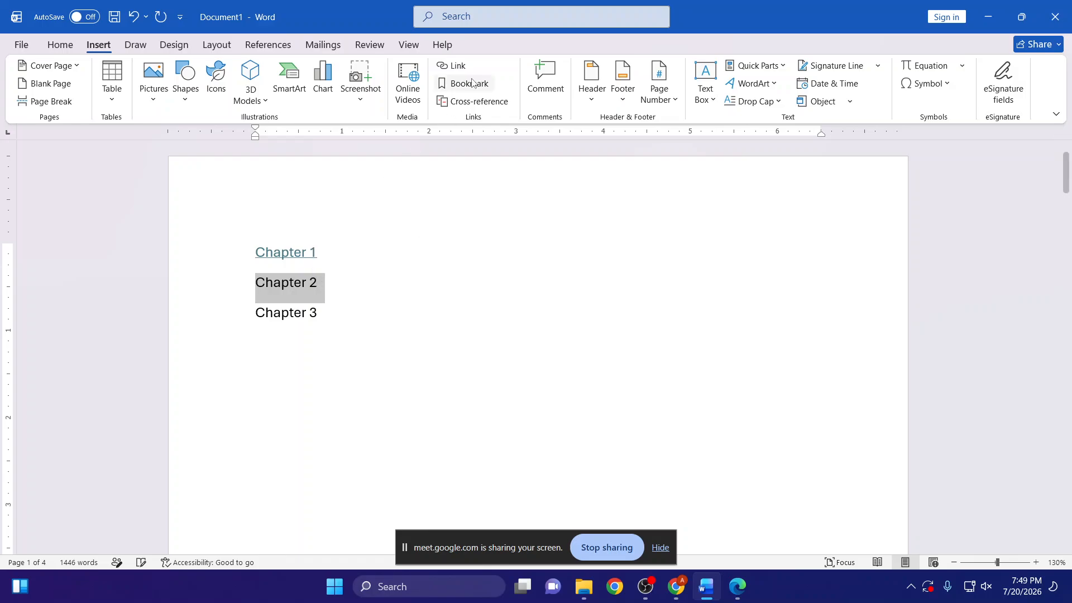
left_click(452, 67)
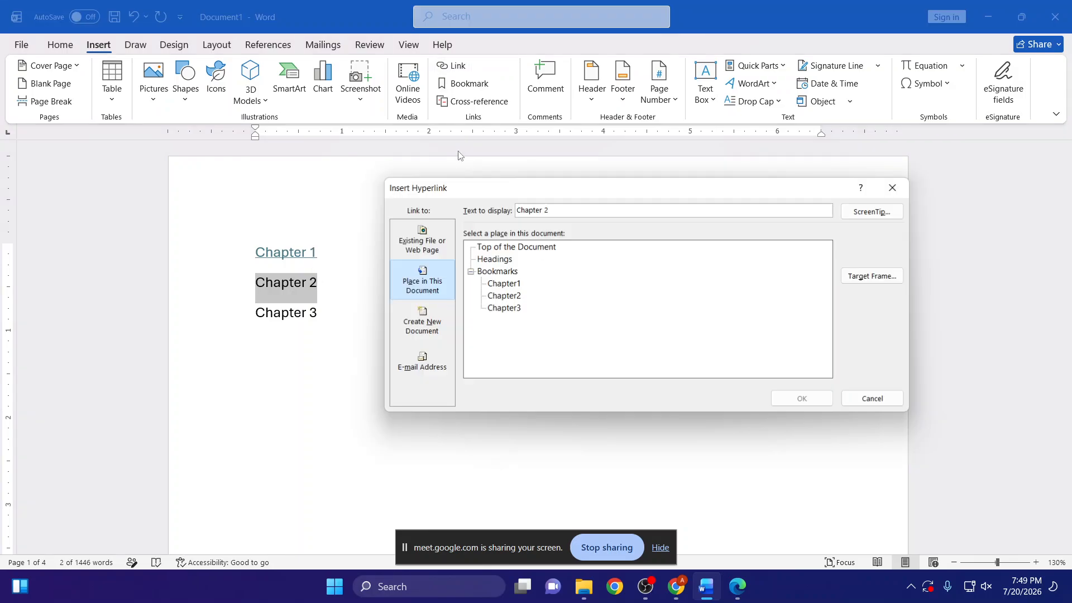
left_click(504, 296)
left_click(805, 398)
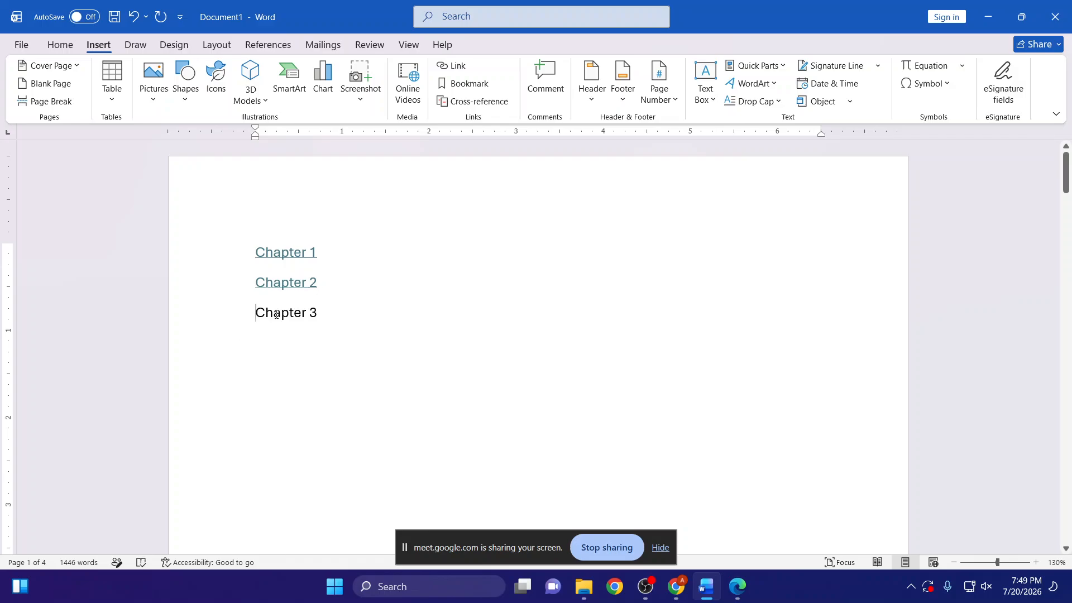
- Link the Chapter 3 entry in the list to the Chapter3 bookmark
left_click_drag(277, 314, 319, 306)
left_click(463, 83)
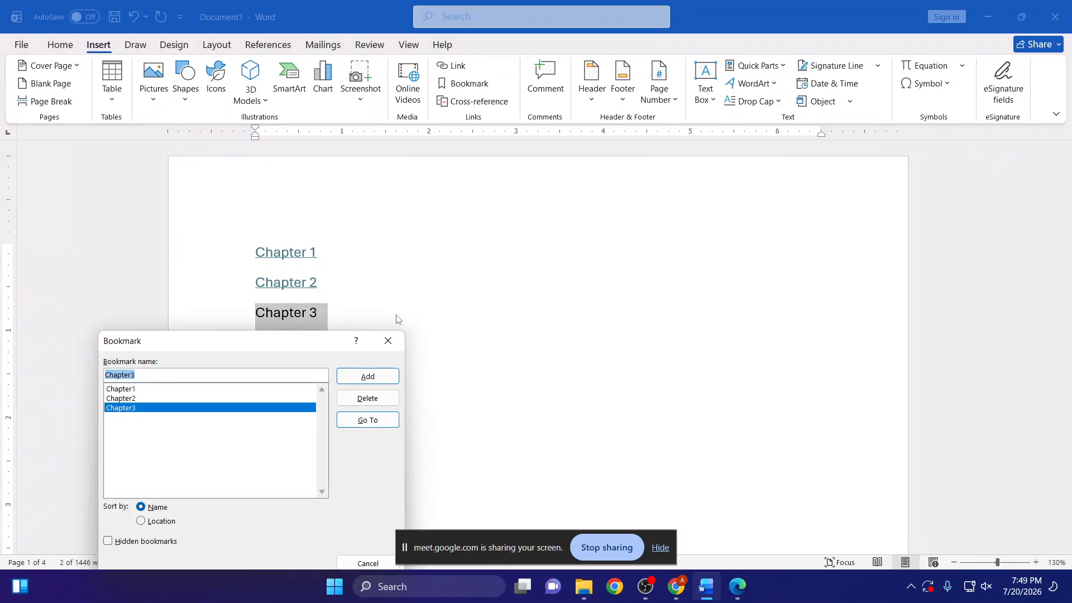
left_click(388, 341)
left_click(452, 66)
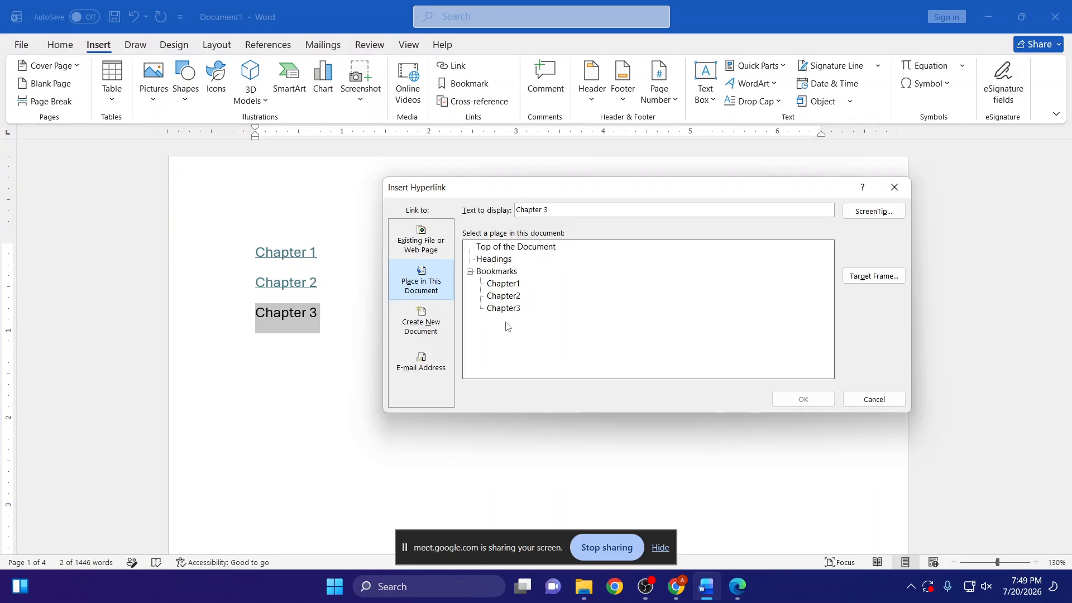
left_click(503, 308)
left_click(804, 399)
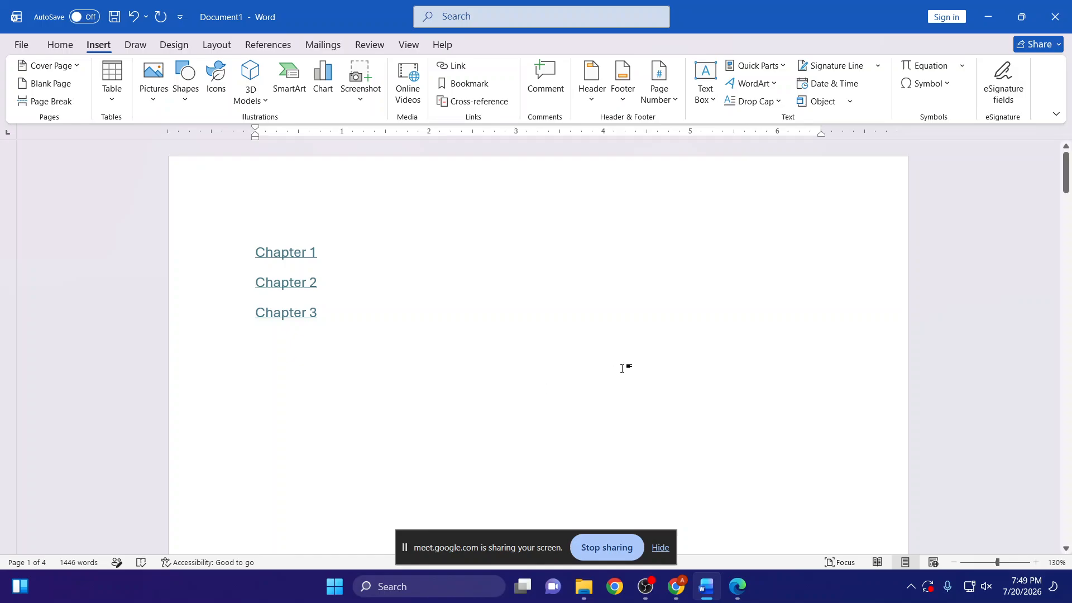
- Follow the Chapter 1 and Chapter 2 links from the first page to test them, returning to the list after each
scroll(447, 380, "down", 10)
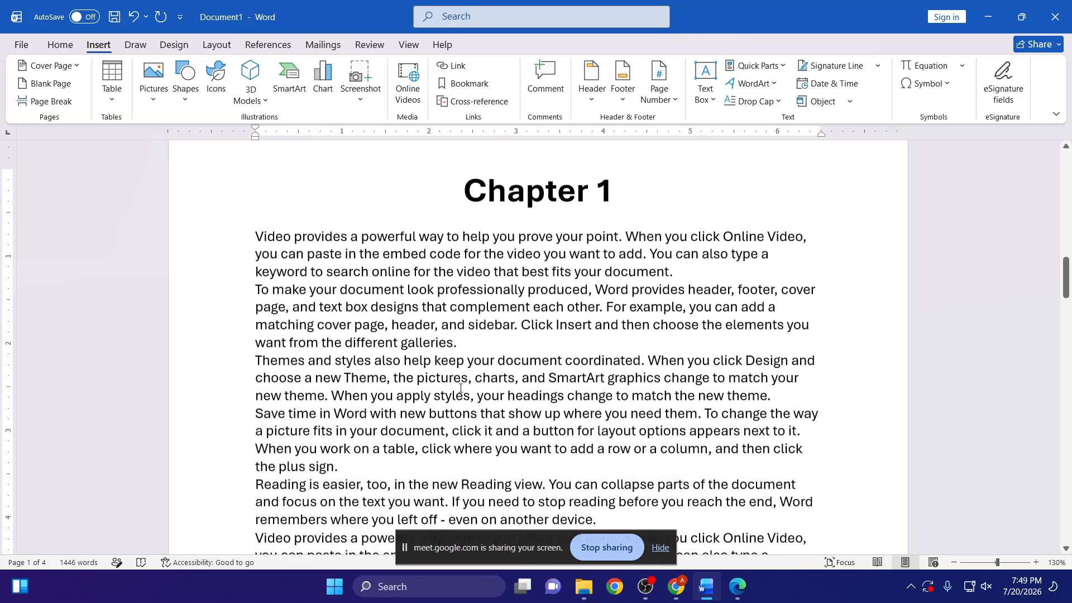
scroll(459, 386, "up", 10)
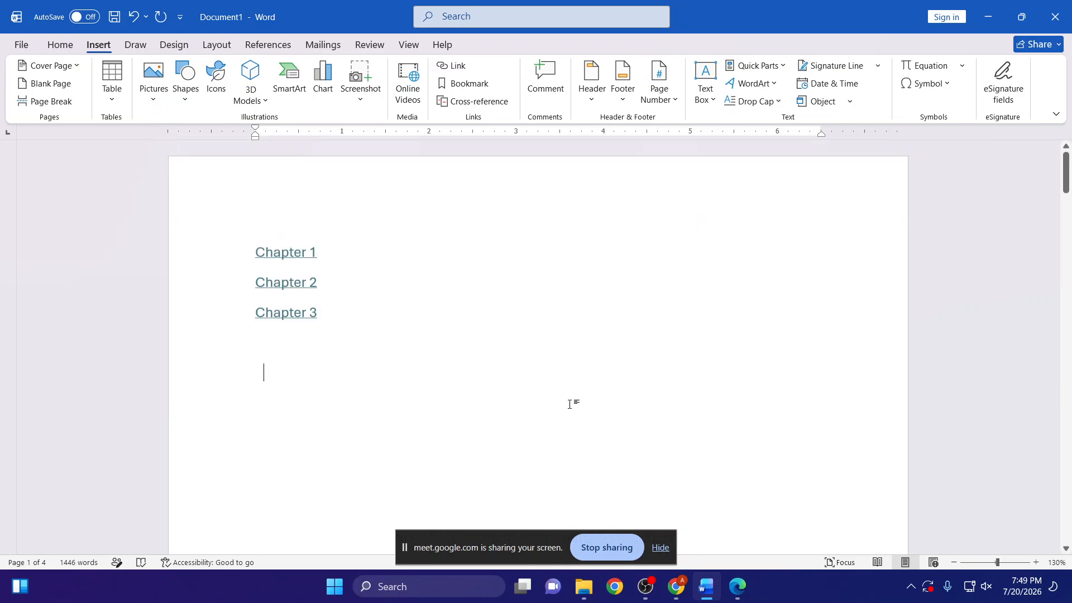
left_click(300, 257, "ctrl")
scroll(408, 378, "up", 5)
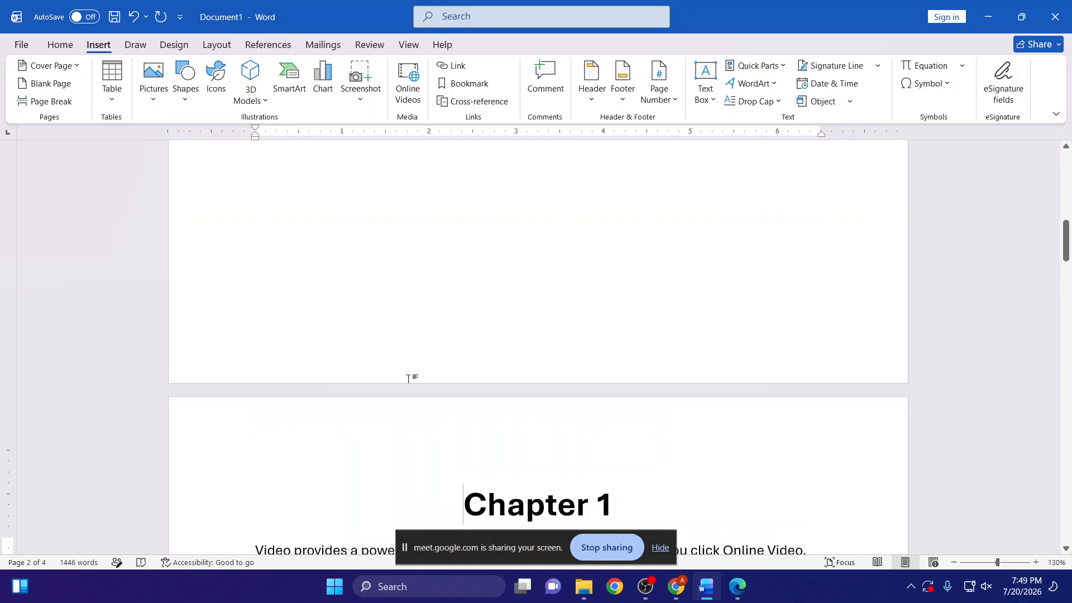
scroll(400, 371, "up", 5)
left_click(301, 290, "ctrl")
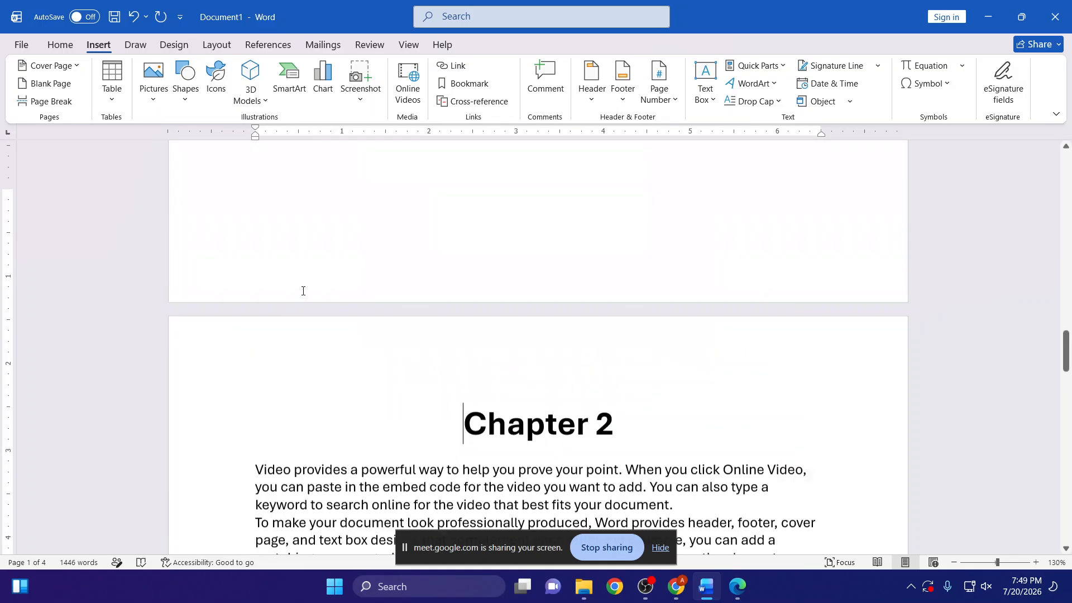
scroll(304, 290, "down", 10)
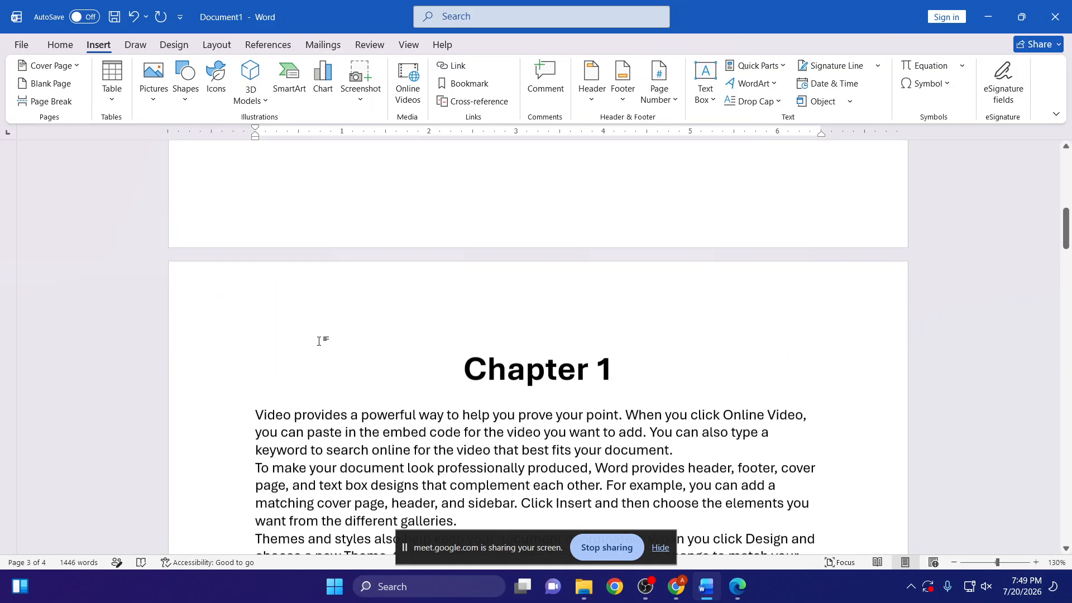
scroll(316, 335, "up", 10)
- Follow the Chapter 3 link twice to test it, returning to the first page's list each time
left_click(299, 318, "ctrl")
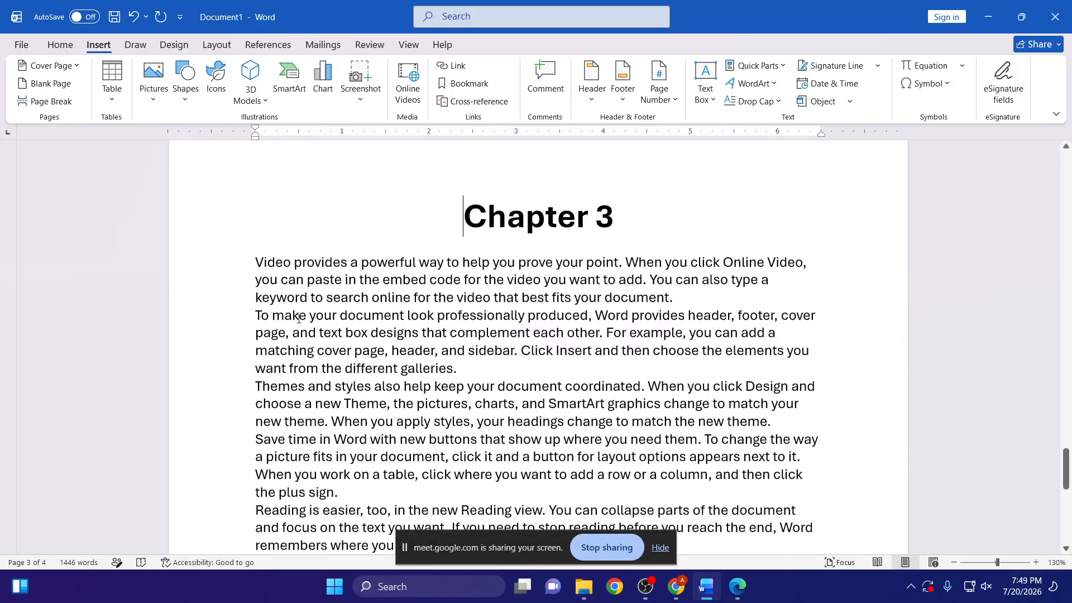
scroll(291, 339, "up", 15)
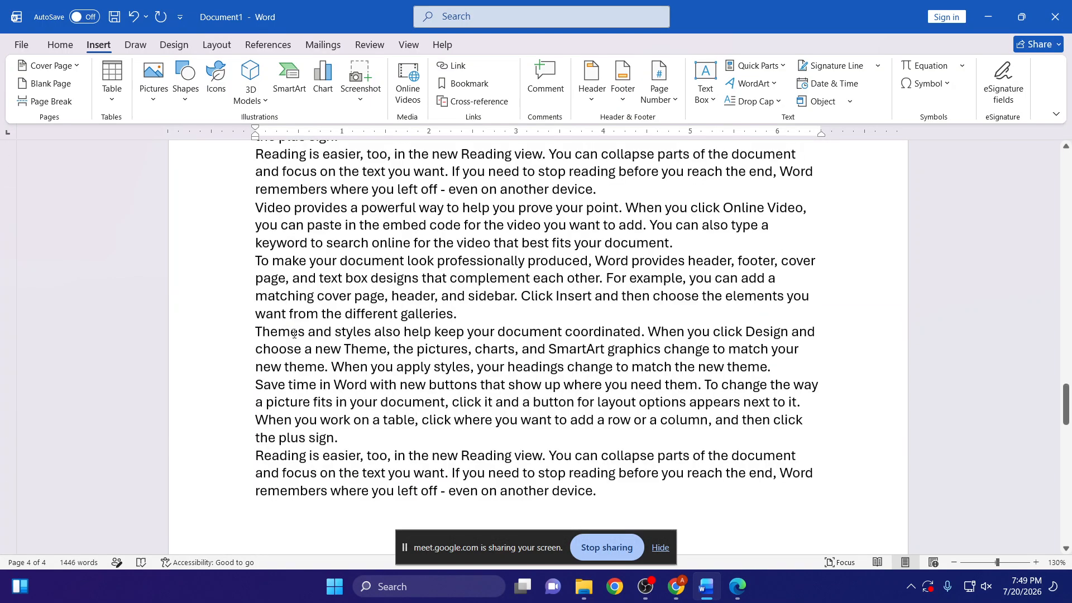
scroll(294, 333, "down", 10)
scroll(295, 333, "up", 20)
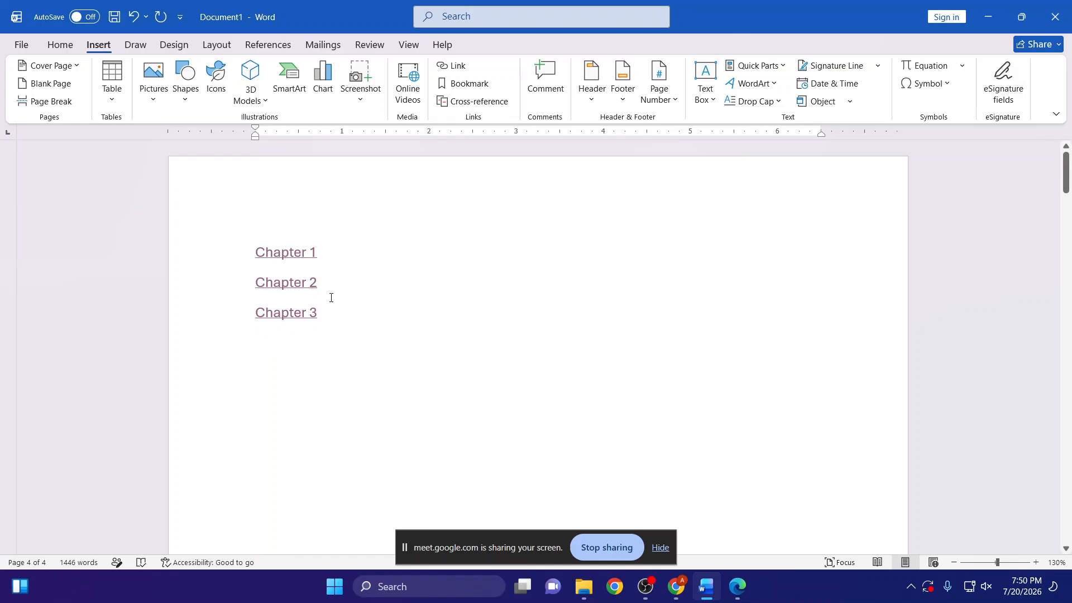
left_click(285, 314, "ctrl")
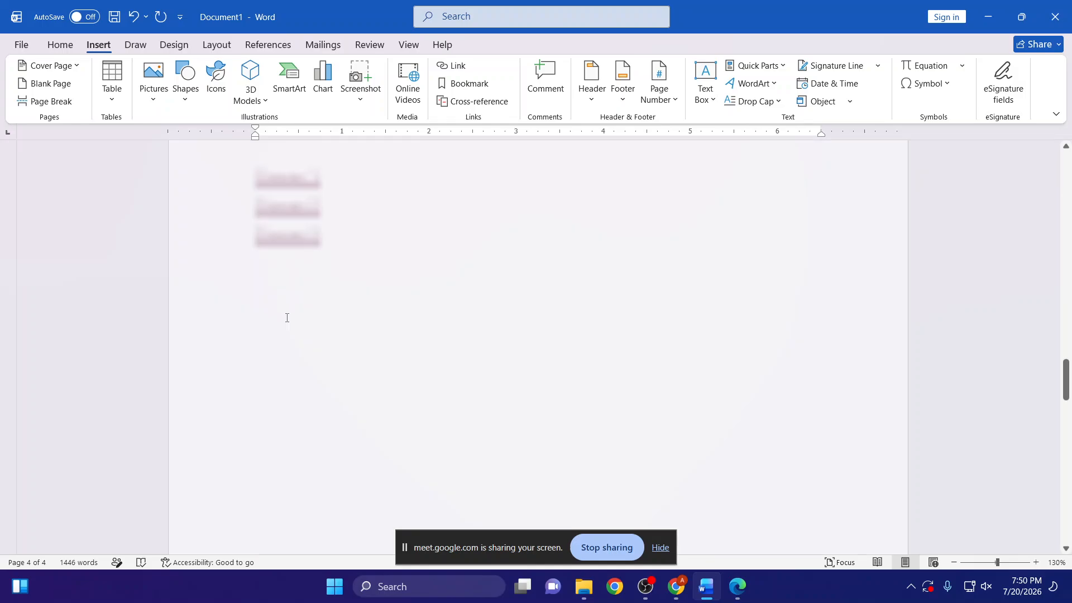
scroll(274, 344, "up", 15)
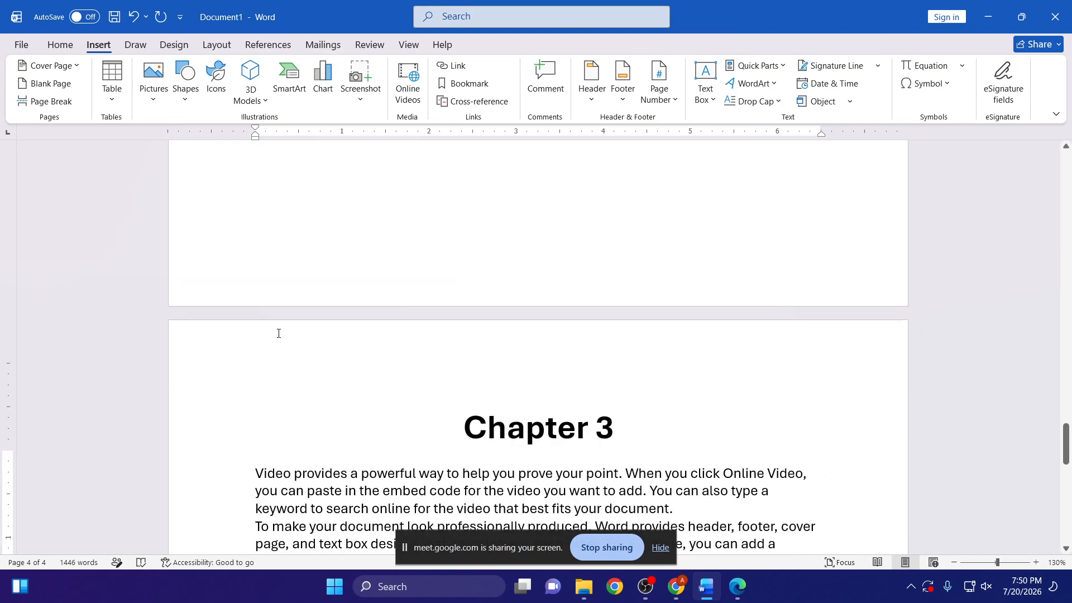
scroll(279, 347, "up", 20)
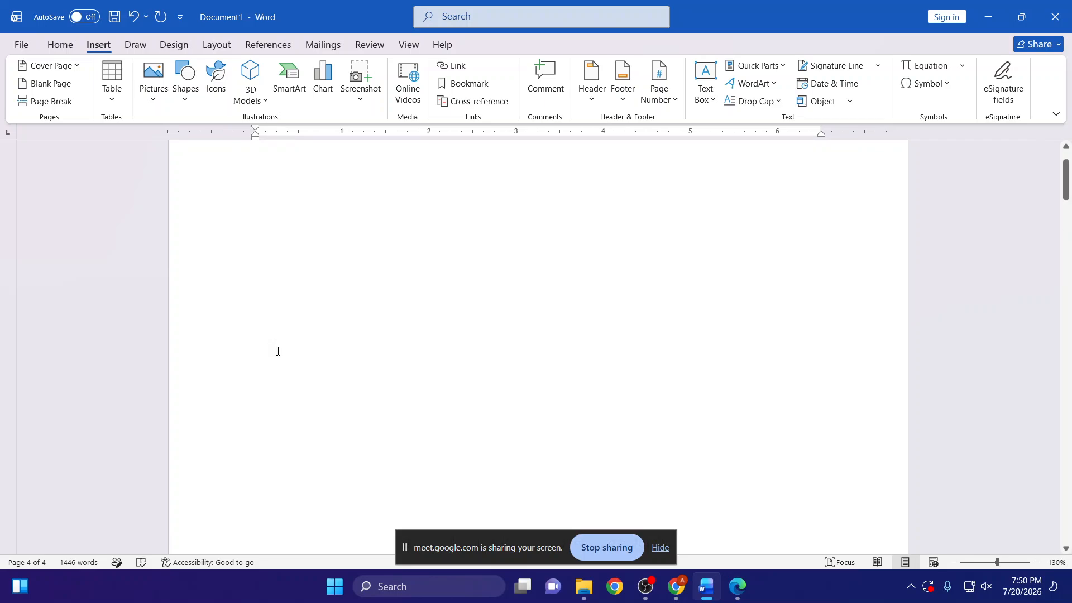
- Apply the orange theme font colour to all three chapter links and enlarge their text to size 20
left_click_drag(292, 332, 262, 246)
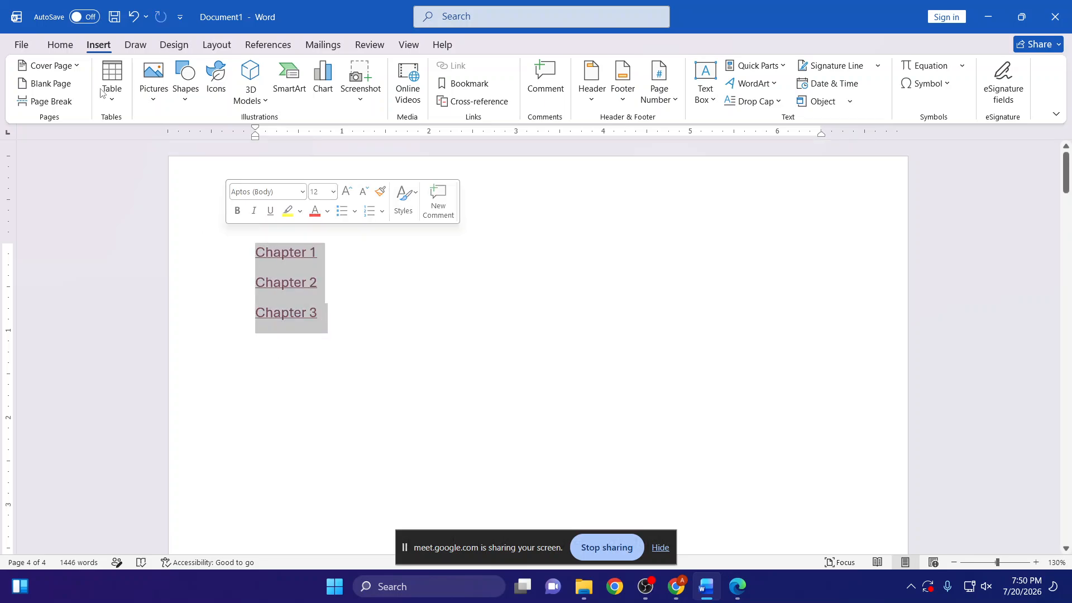
left_click(60, 44)
left_click(331, 94)
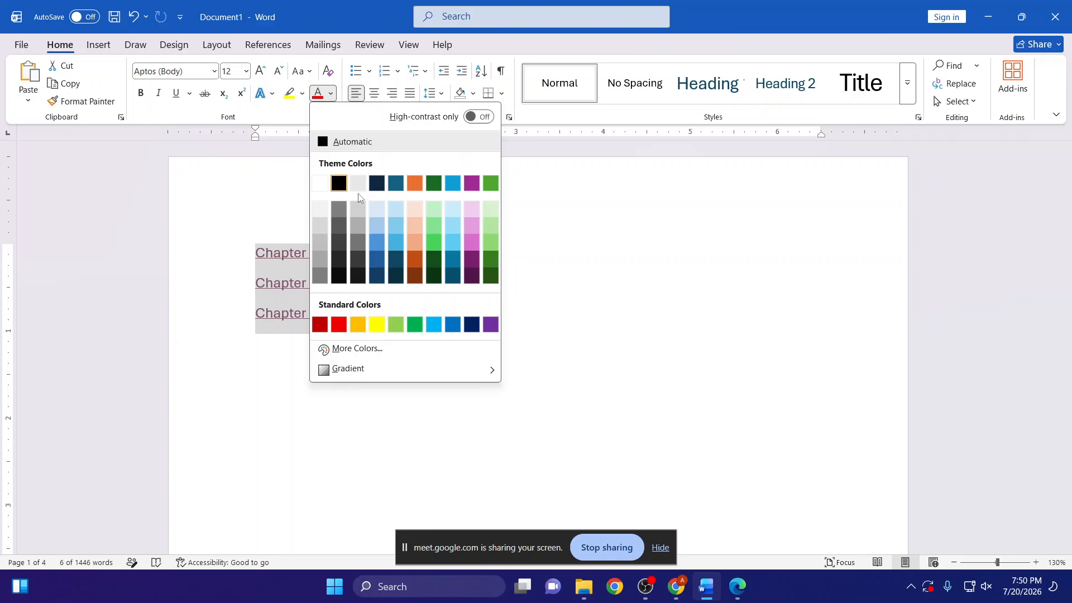
left_click(415, 190)
left_click(260, 71)
left_click(260, 71)
left_click(260, 71)
left_click(260, 70)
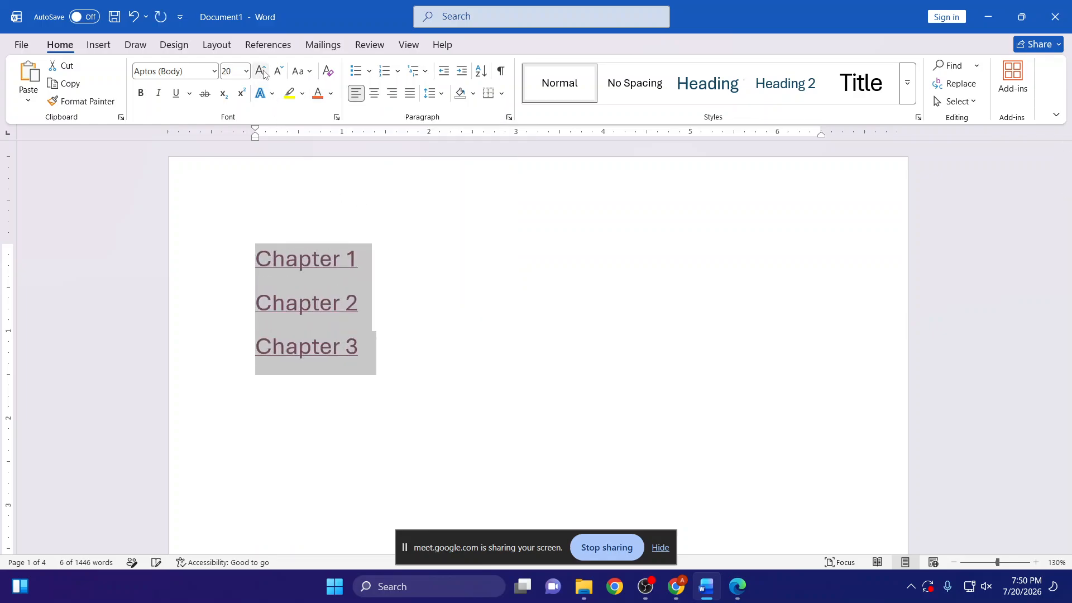
left_click(330, 94)
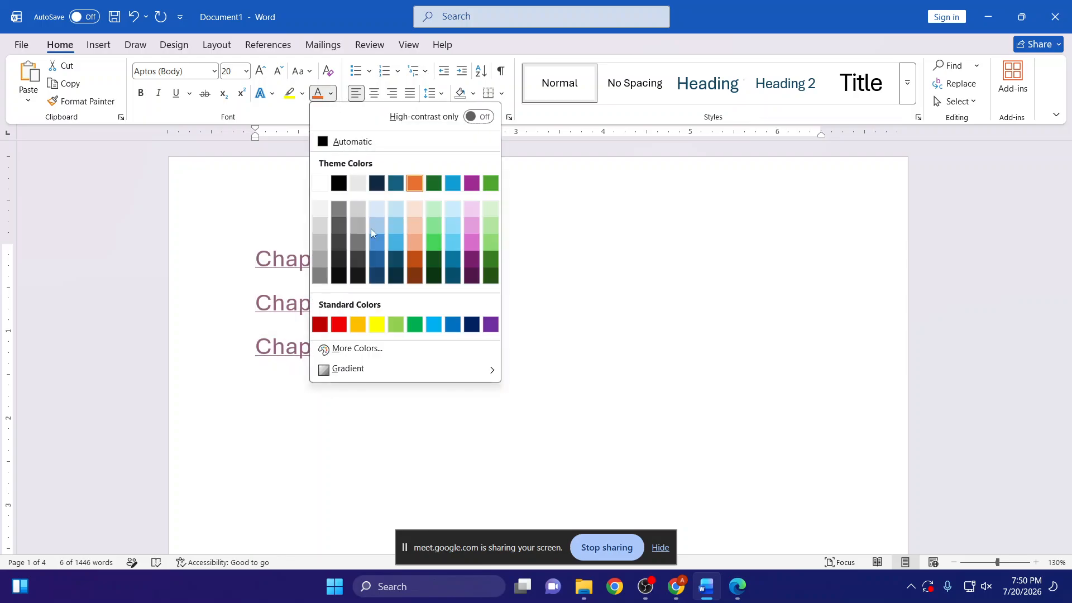
left_click(302, 324)
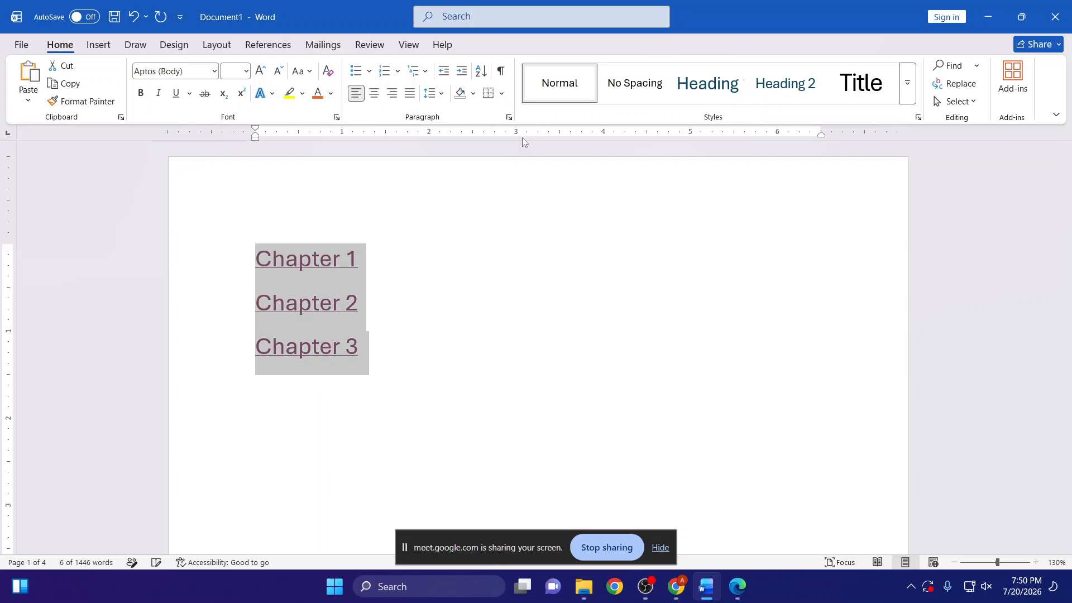
left_click(330, 94)
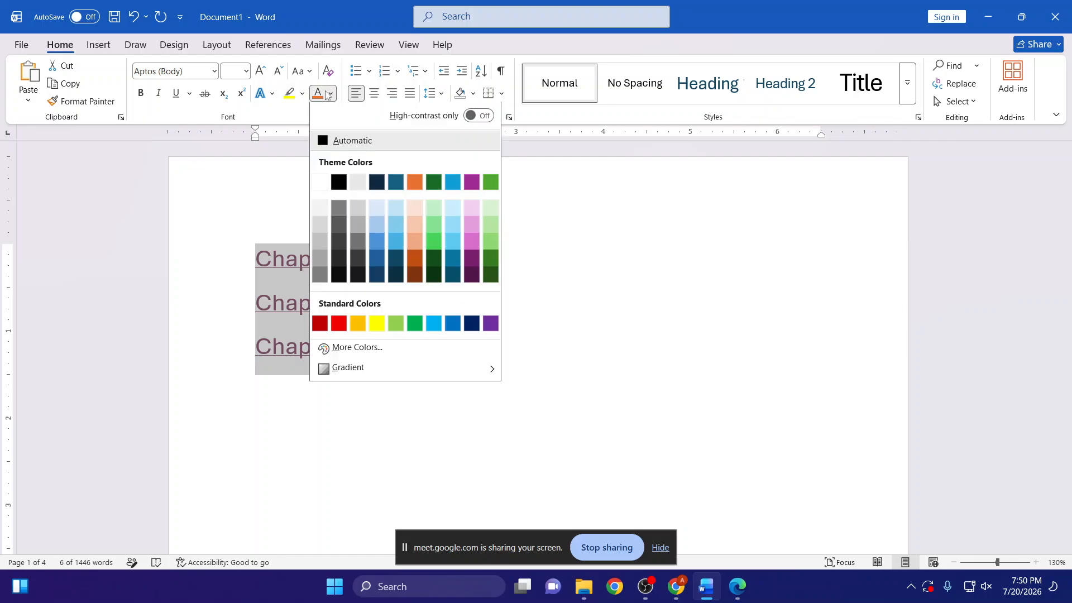
left_click(322, 97)
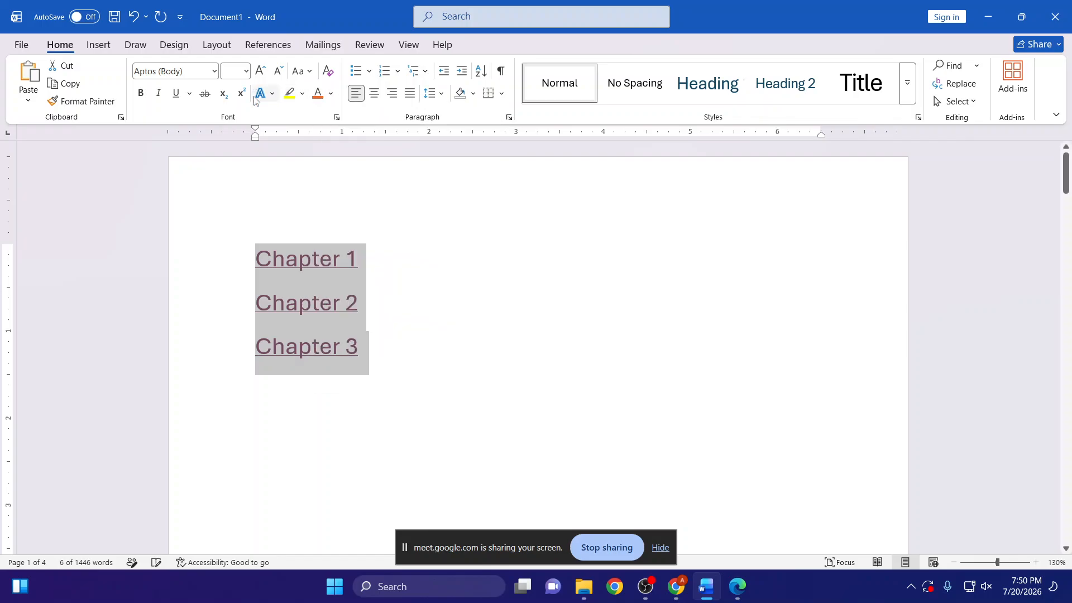
- Follow the reformatted Chapter 1 link to test it, and return to the first page
left_click(297, 259, "ctrl")
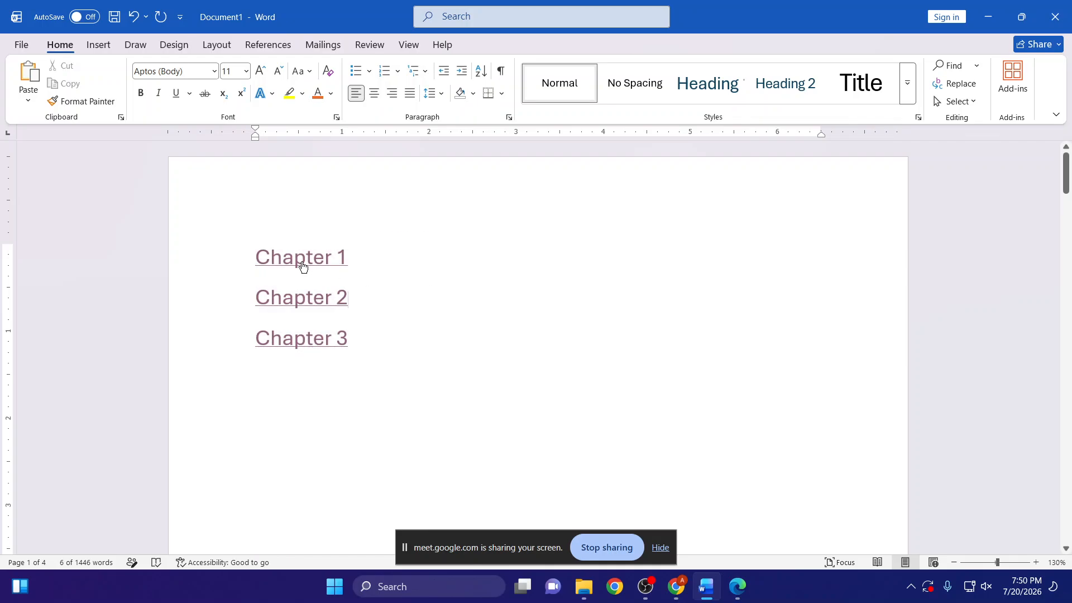
scroll(340, 301, "up", 15)
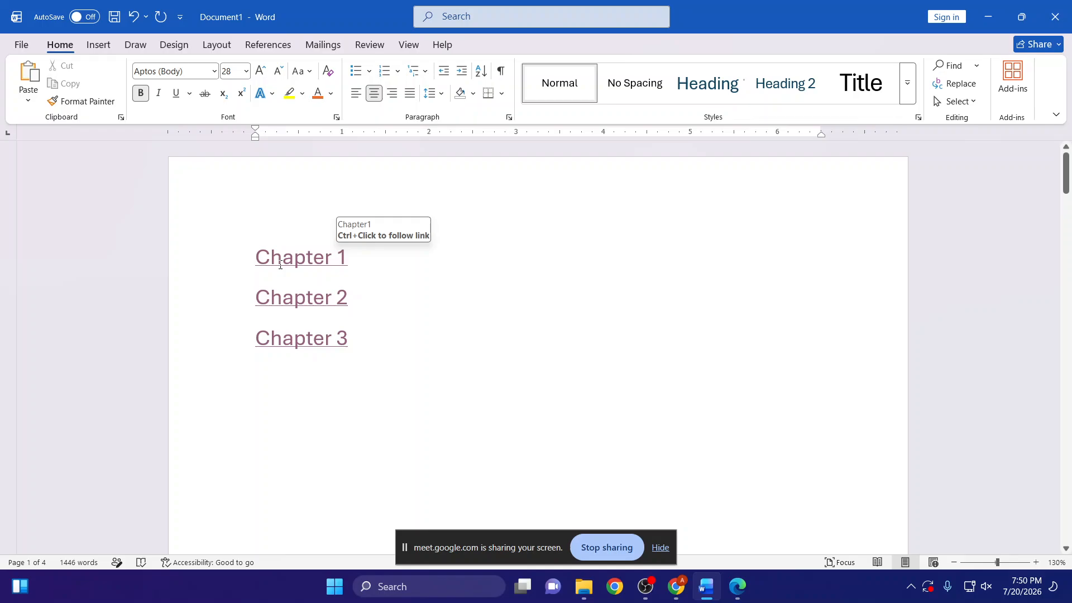
- Remove the underline from all three chapter links in the first page's list
left_click_drag(339, 330, 276, 242)
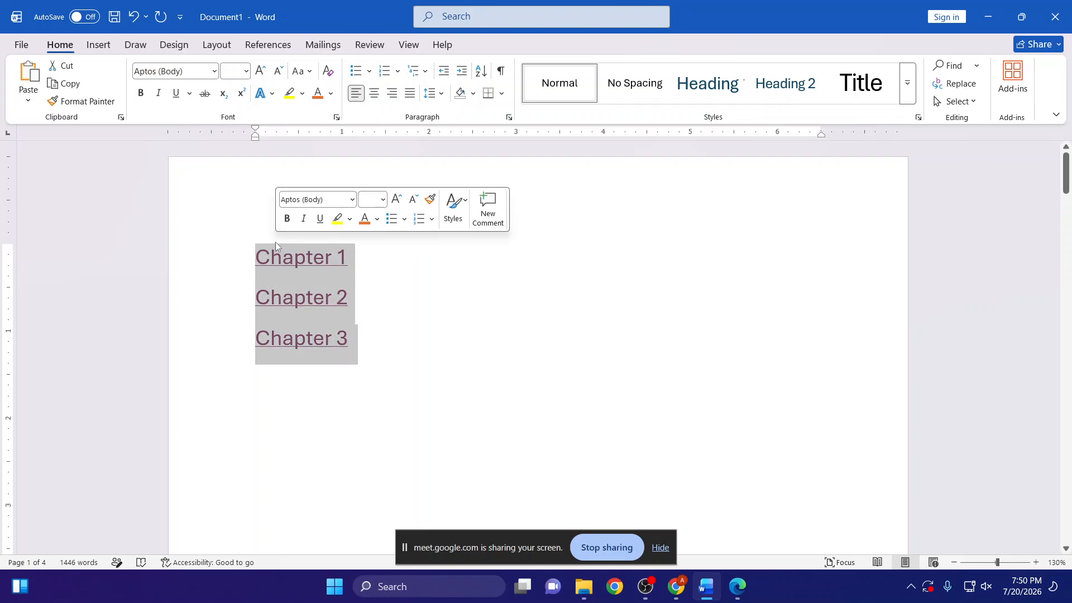
left_click(176, 93)
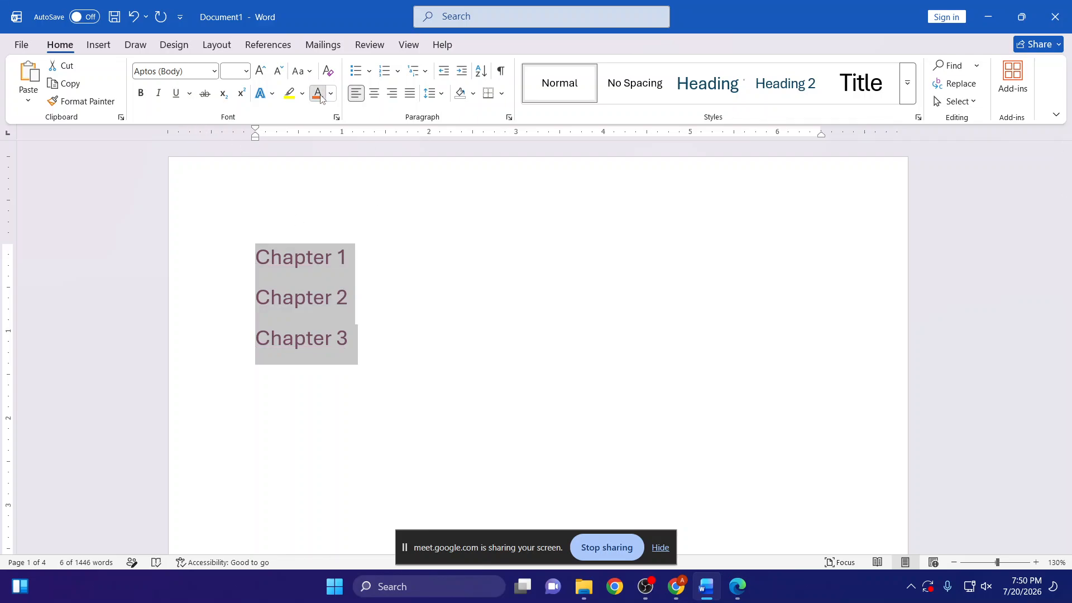
left_click(415, 224)
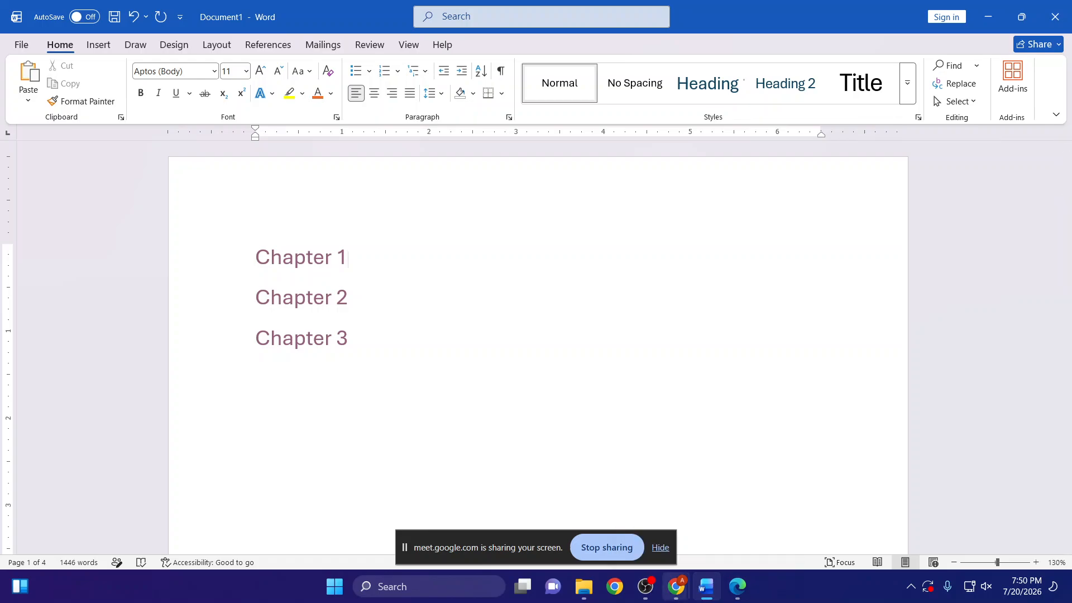
- Switch to the Chrome window that has the travel image open, closing the Edge window opened on the way
left_click(737, 586)
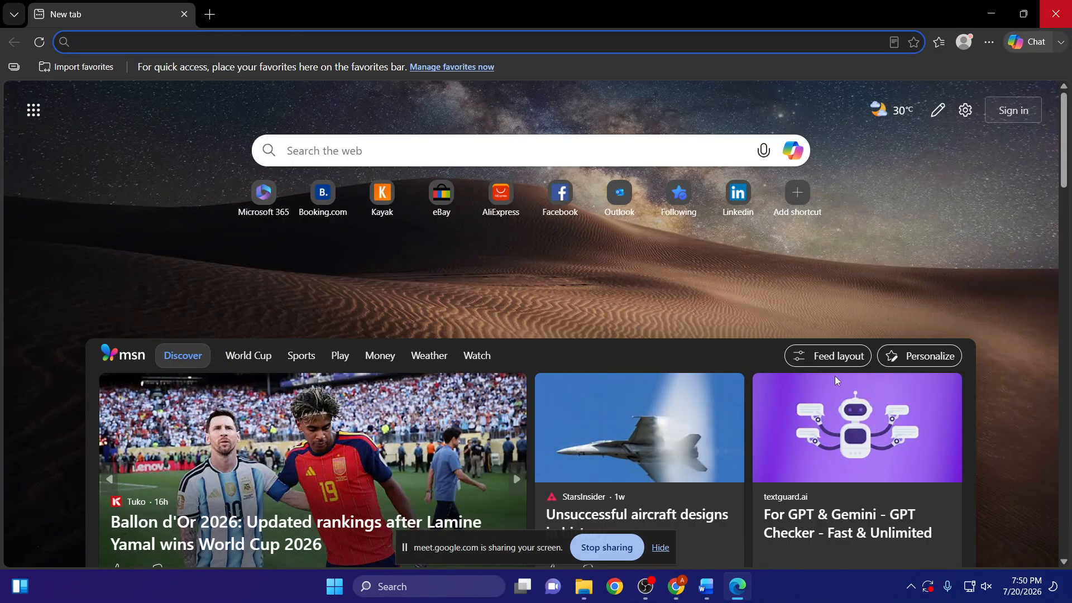
left_click(1055, 14)
mouse_move(691, 597)
left_click(629, 488)
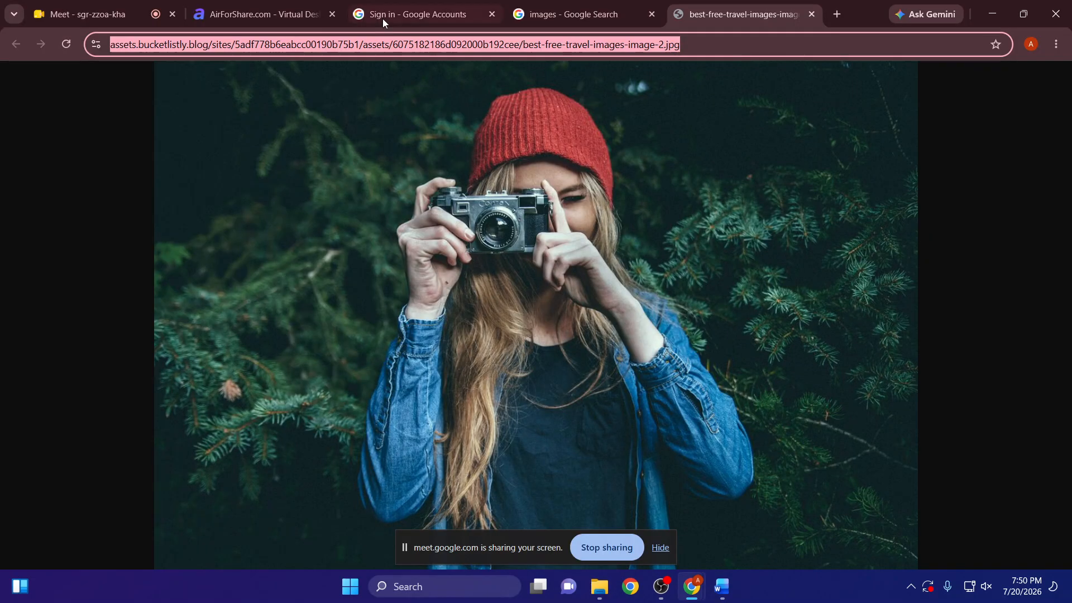
- Search Google for "airforshare" in a new browser tab and look through the results page
left_click(266, 8)
left_click(828, 15)
type("a")
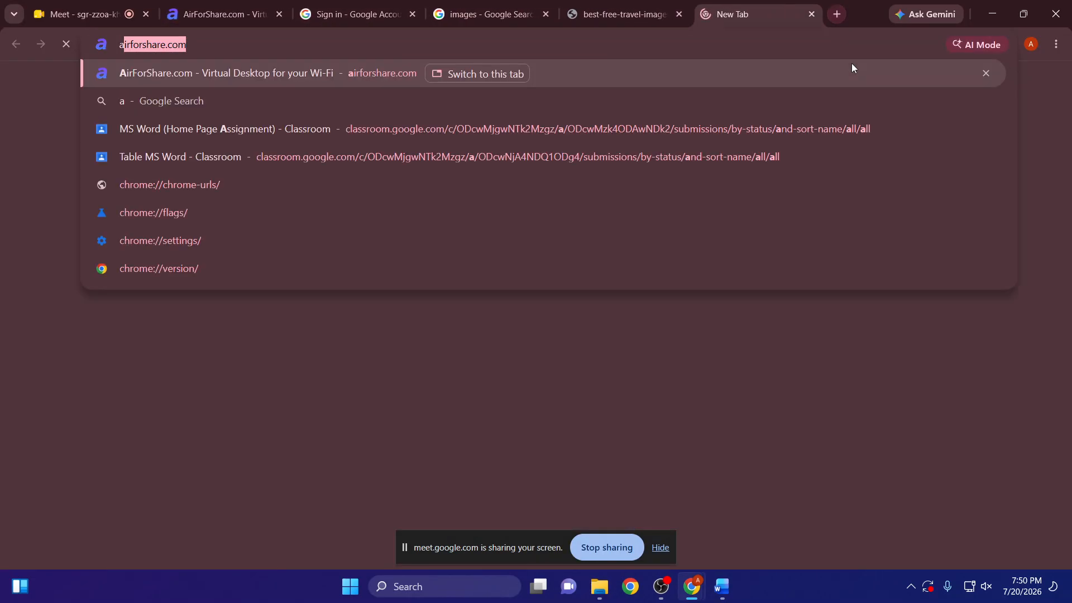
type("irforshare.")
key("Return")
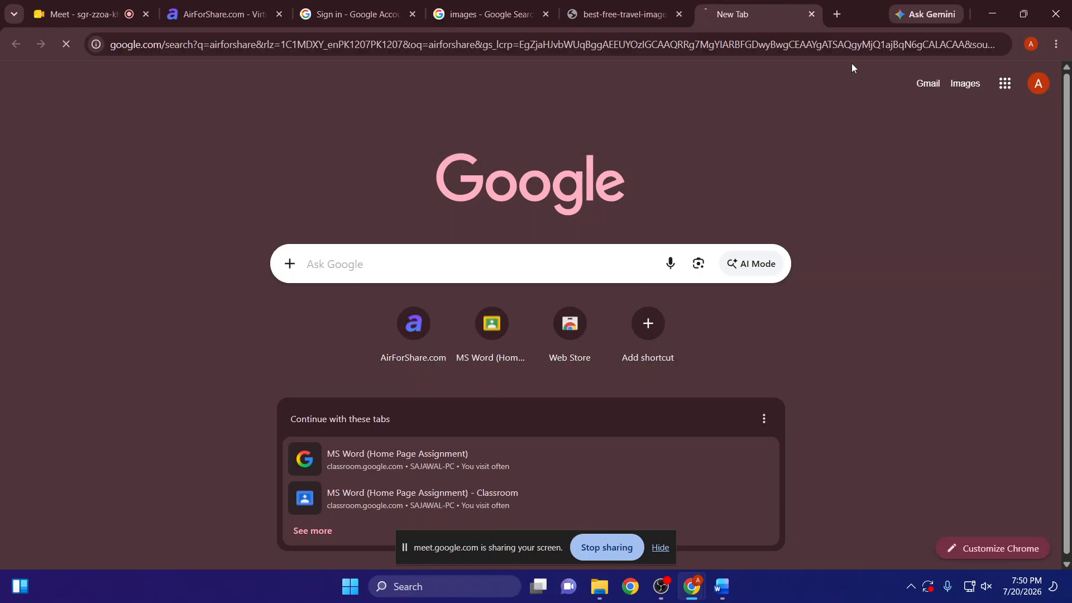
scroll(562, 370, "down", 5)
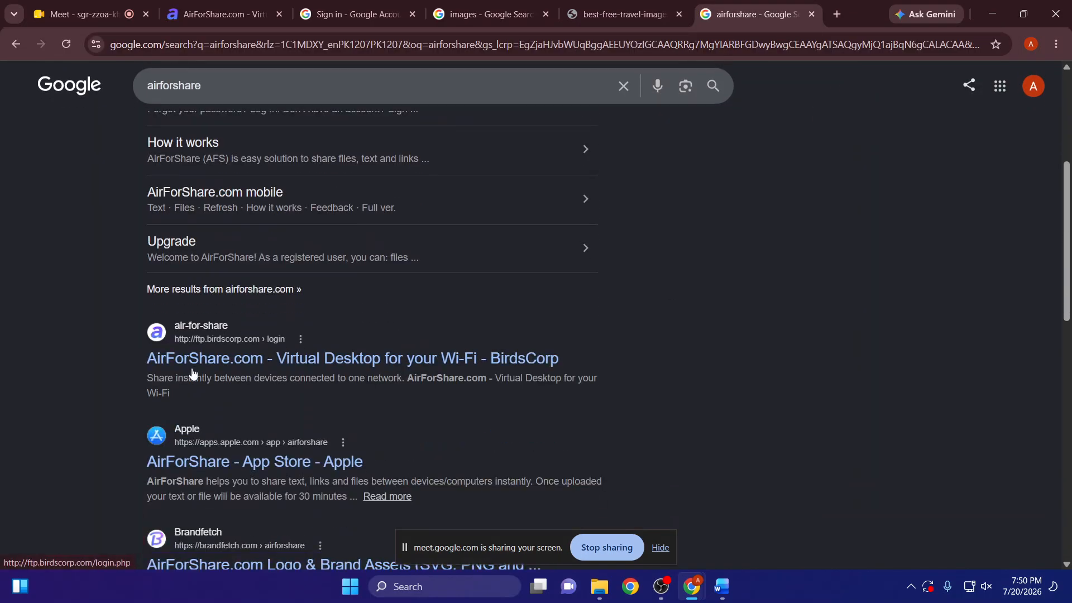
scroll(215, 320, "down", 3)
scroll(234, 380, "up", 8)
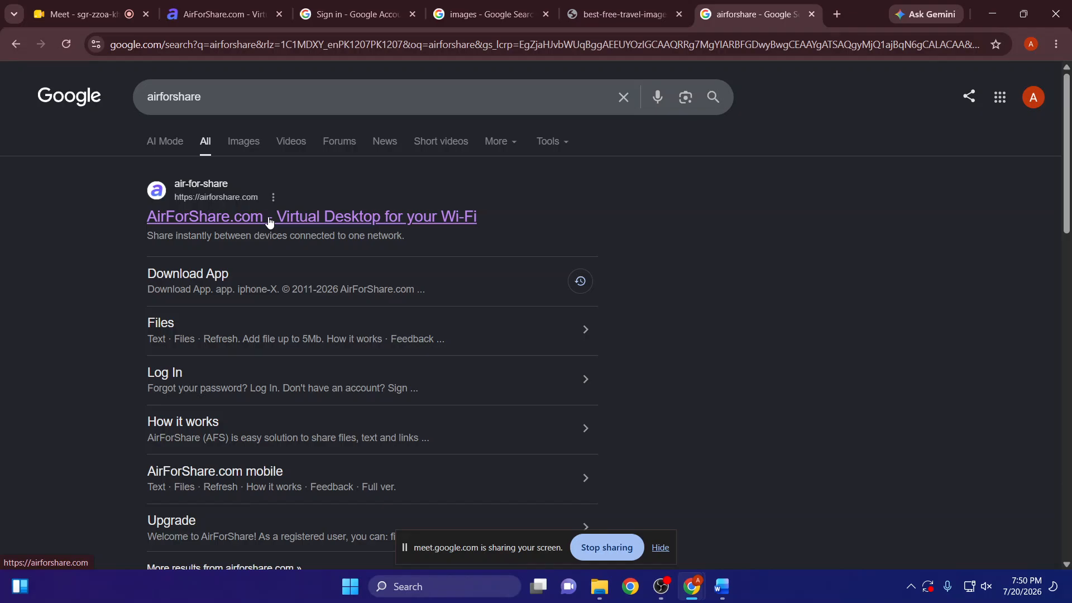
- Switch back to the Word document and try to recolour the three chapter links on the first page with a dark theme font colour
key("alt+Tab")
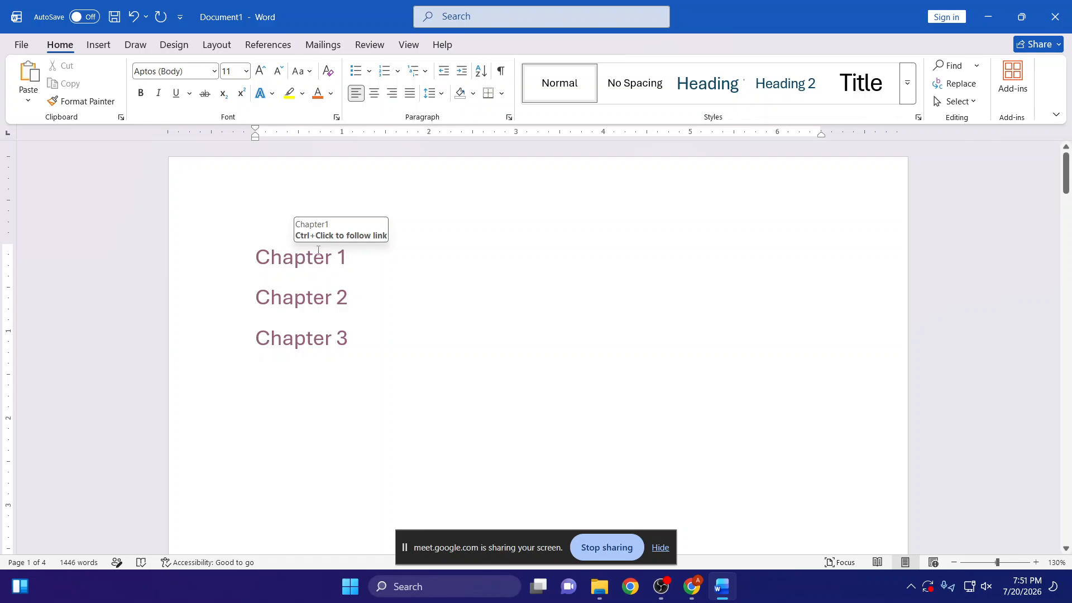
left_click_drag(356, 340, 254, 256)
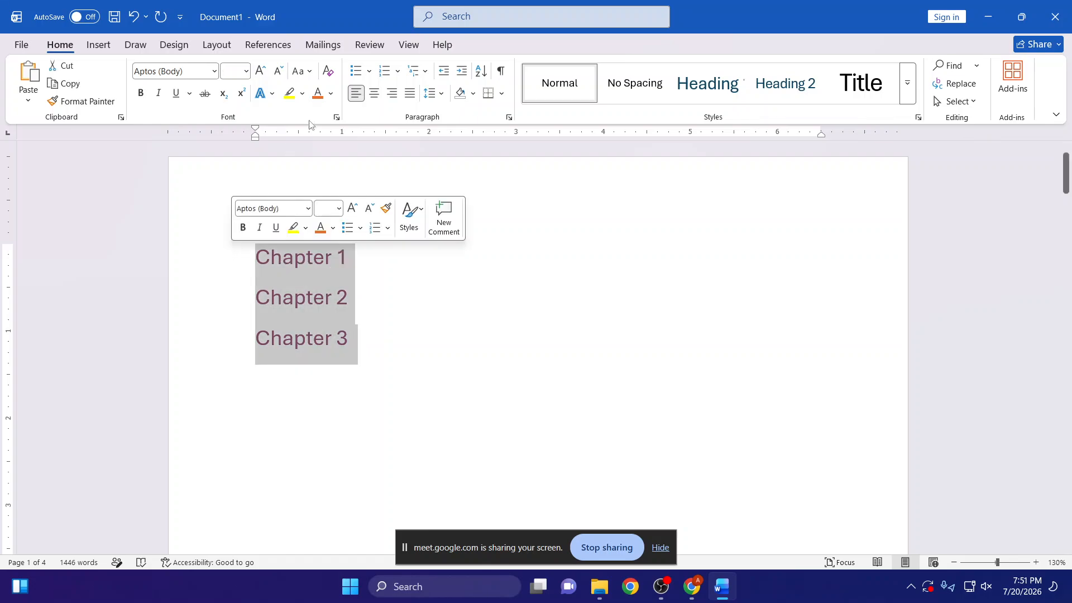
left_click(330, 93)
left_click(338, 183)
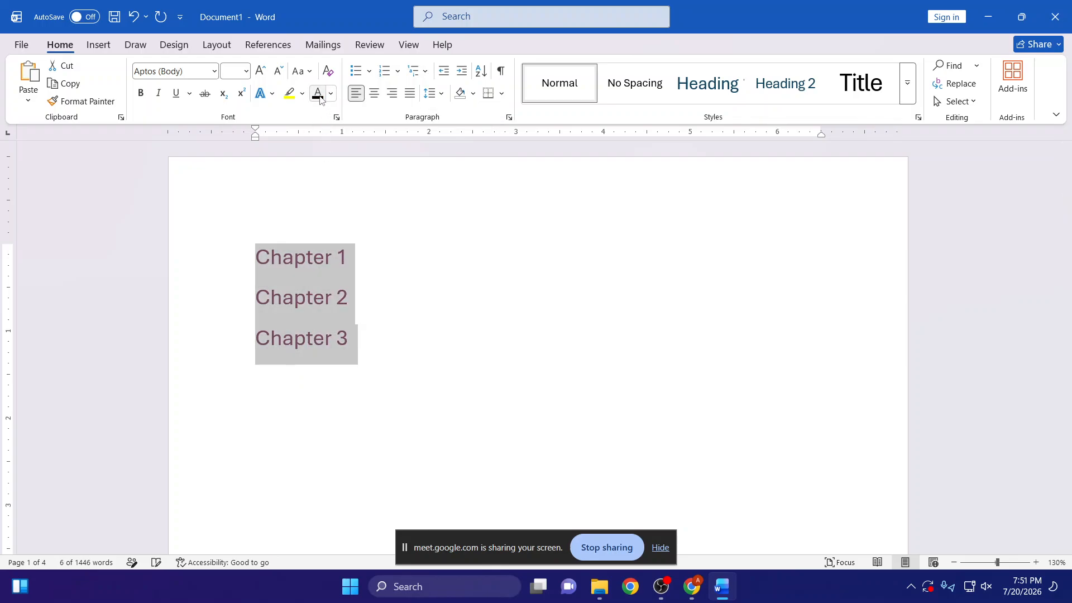
- Try the Heading 1 style on the three chapter links and restore them to the Normal style
left_click(614, 92)
left_click(698, 89)
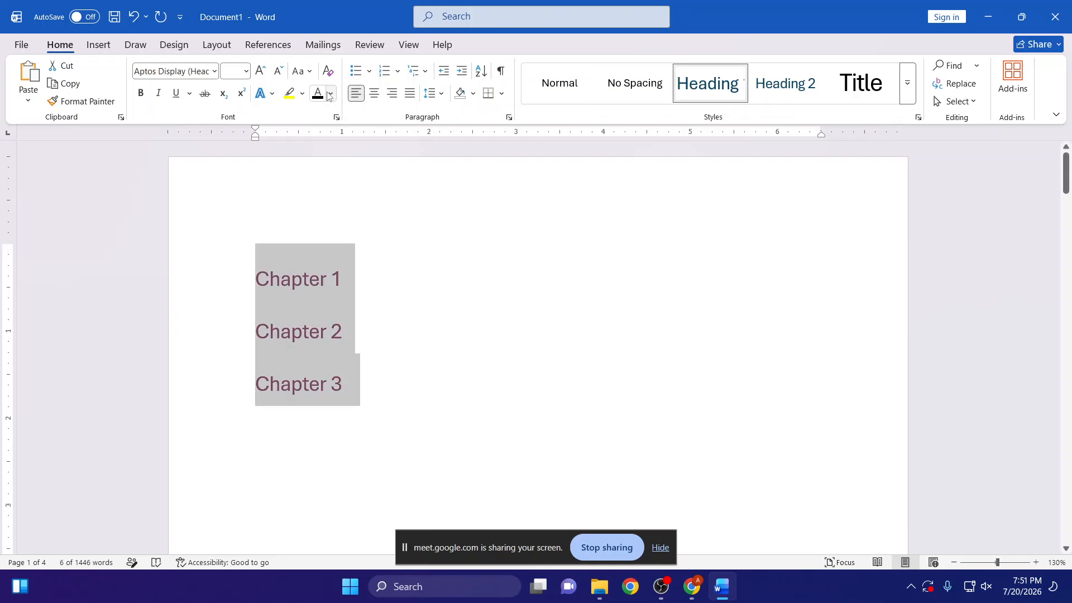
left_click(547, 76)
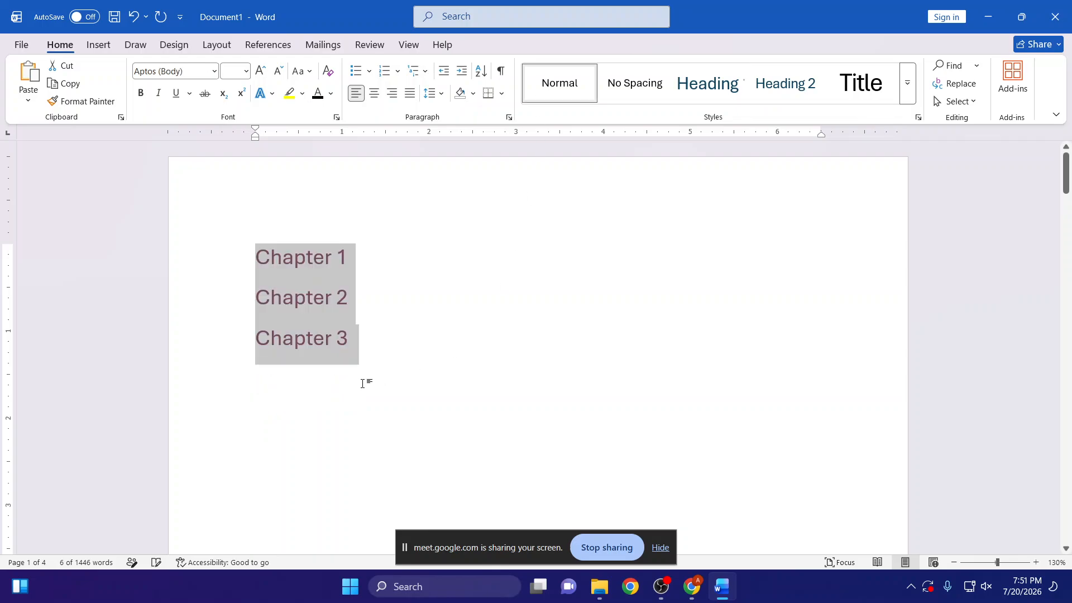
left_click(364, 383)
- Follow the Chapter 1, Chapter 3 and Chapter 2 links to test them, returning to the first page after each jump
left_click(325, 264, "ctrl")
scroll(335, 286, "up", 15)
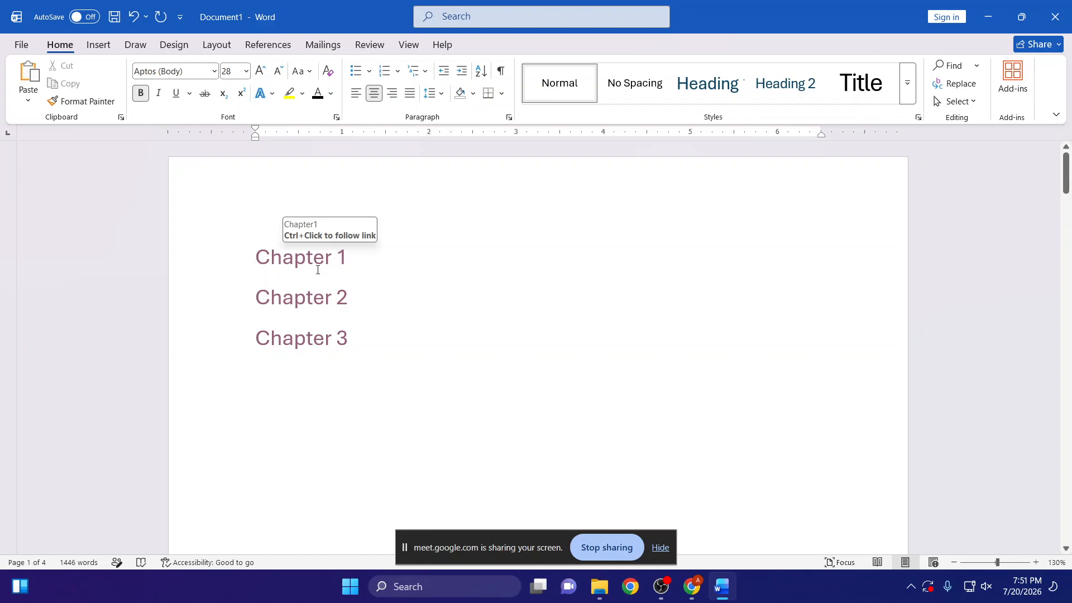
scroll(306, 301, "down", 2)
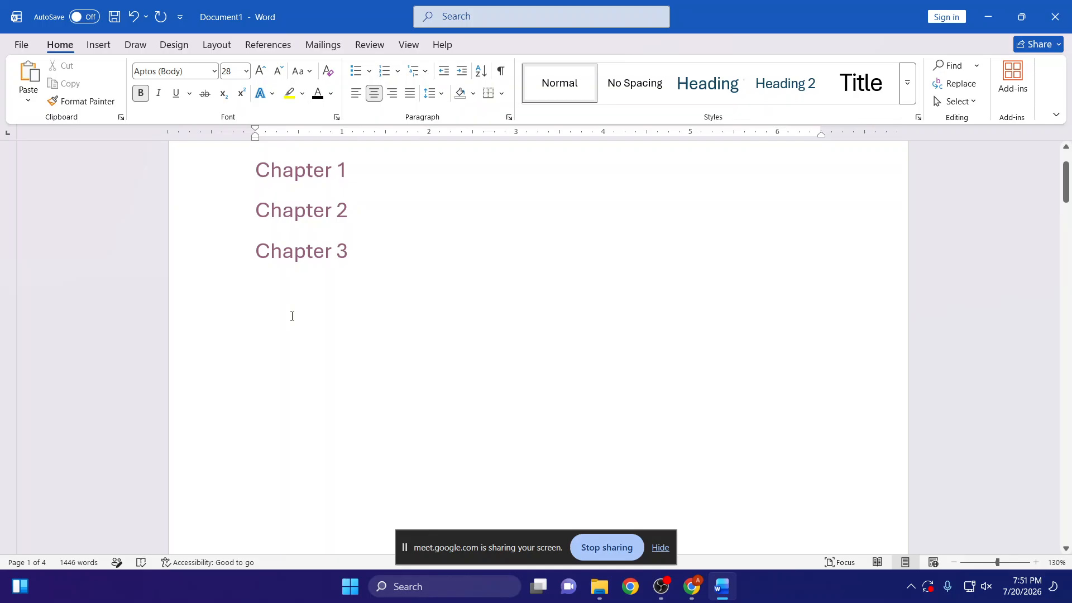
left_click(332, 264, "ctrl")
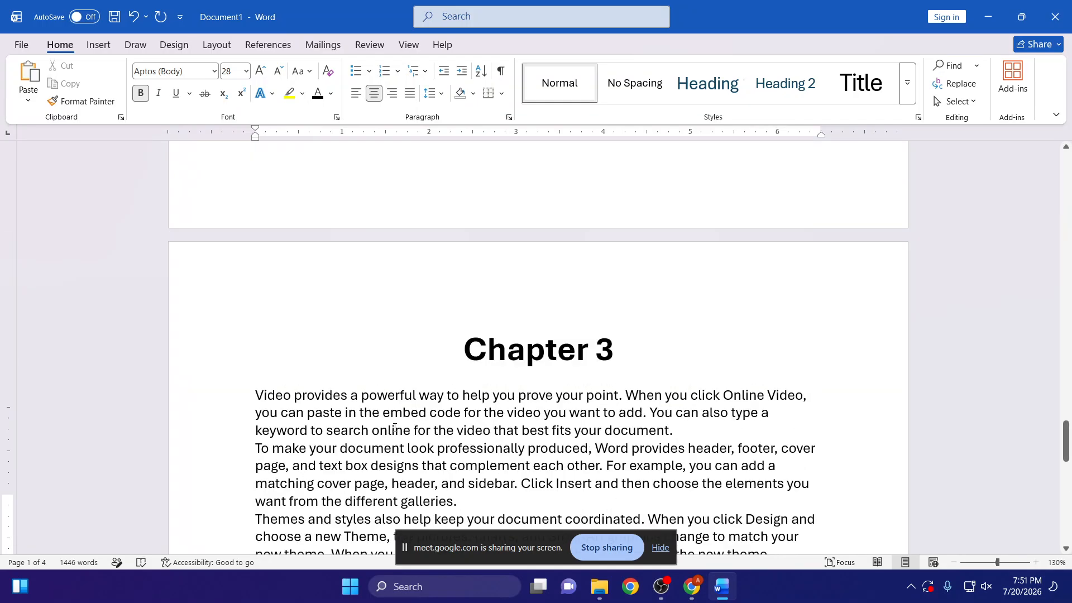
scroll(394, 424, "up", 10)
scroll(395, 425, "up", 5)
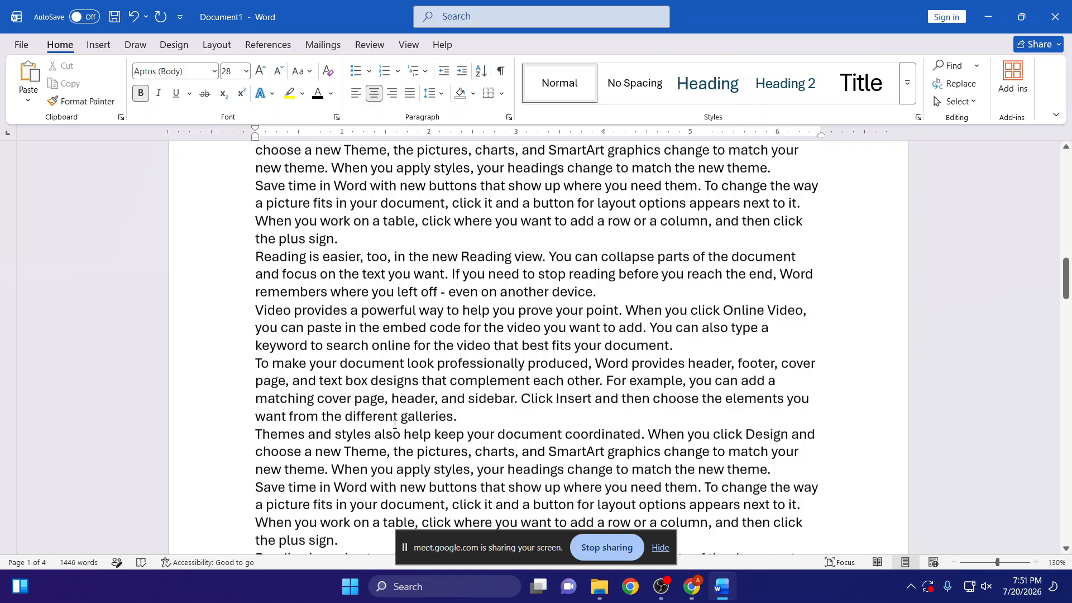
scroll(395, 425, "up", 15)
left_click(296, 300, "ctrl")
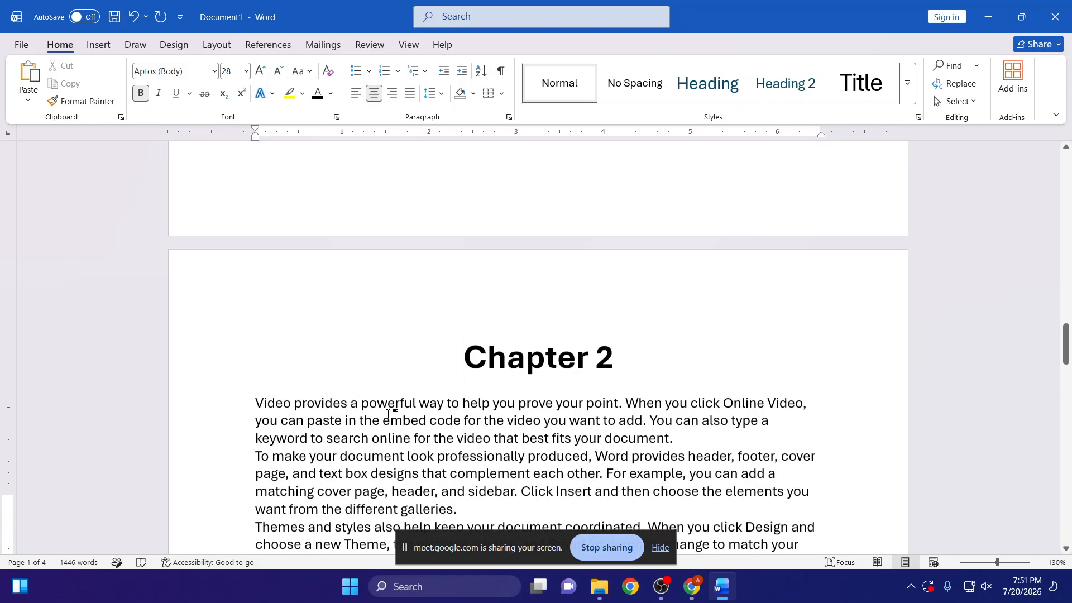
scroll(388, 414, "up", 15)
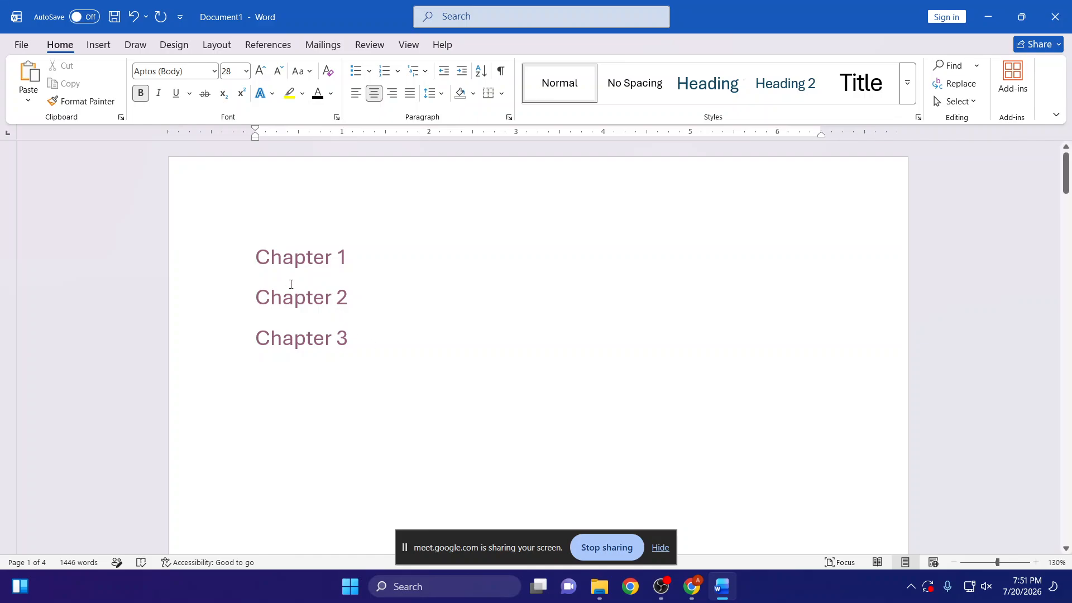
- Insert a new line reading "Index" above the Chapter 1 link on the first page
left_click(258, 258)
key("Return")
type("I")
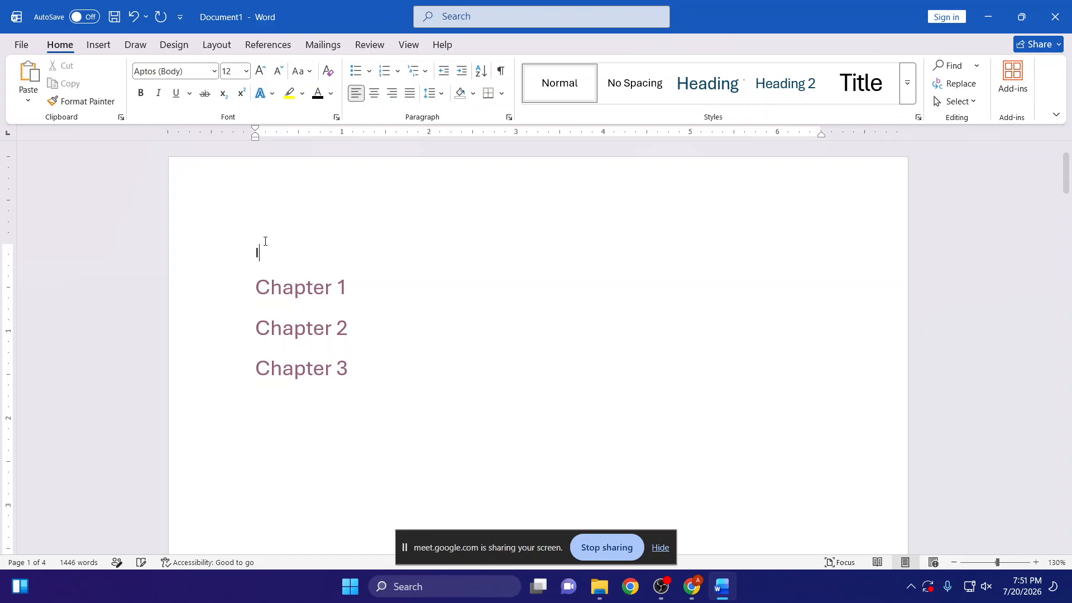
type("ndex")
- Format the Index title at font size 20, centred and bold
triple_click(264, 246)
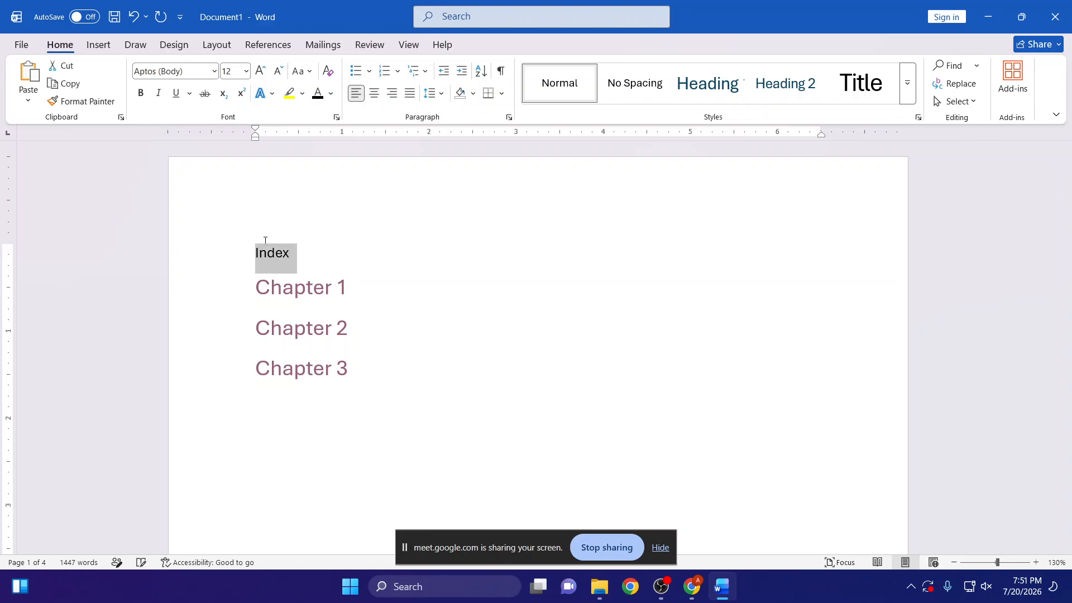
key("ctrl+shift+period")
key("ctrl+shift+period")
key("ctrl+shift+period")
key("ctrl+shift+period")
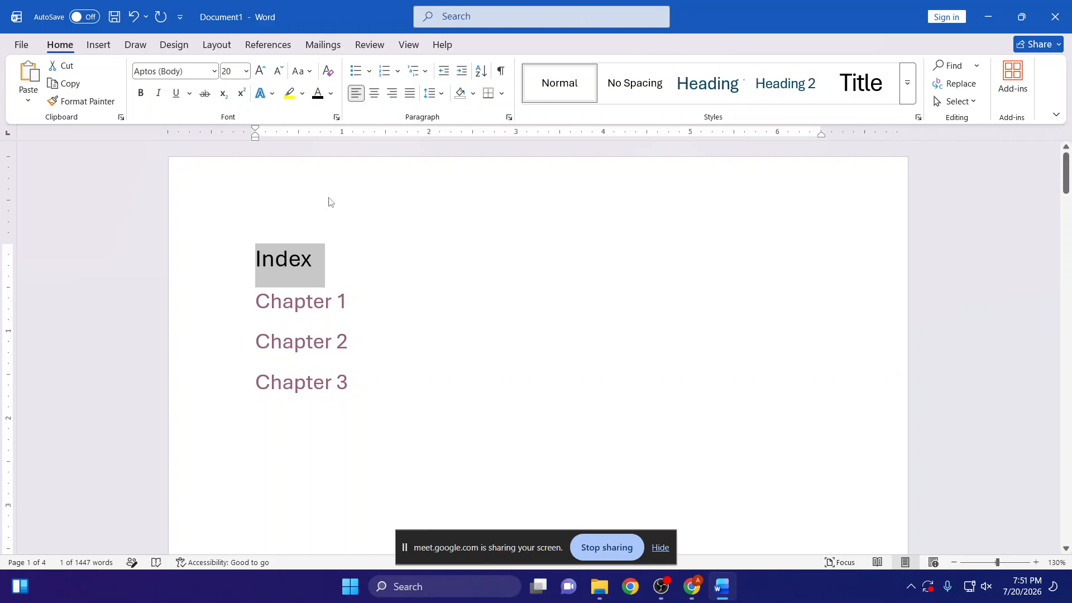
left_click(374, 92)
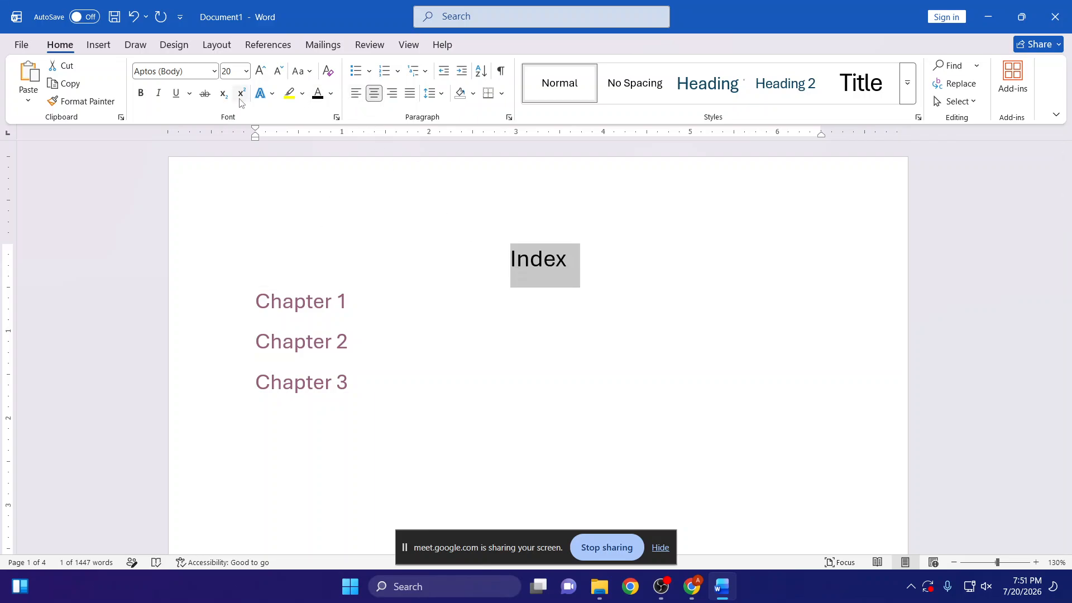
left_click(140, 92)
- Draw an up block arrow about 0.79" high and 0.87" wide beside the Chapter 1 heading on page 2
scroll(481, 335, "down", 10)
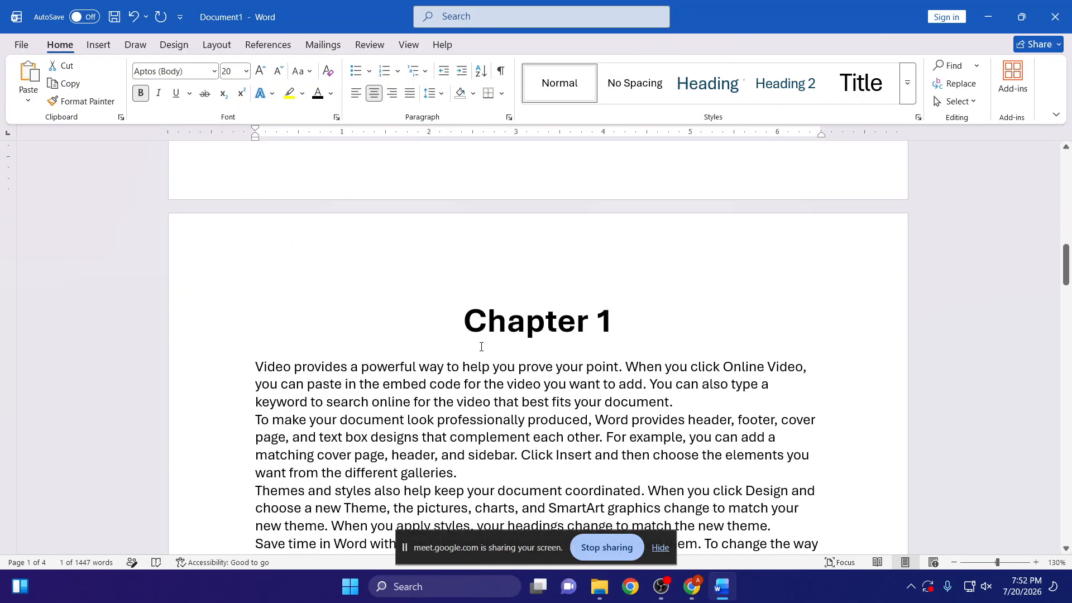
triple_click(510, 332)
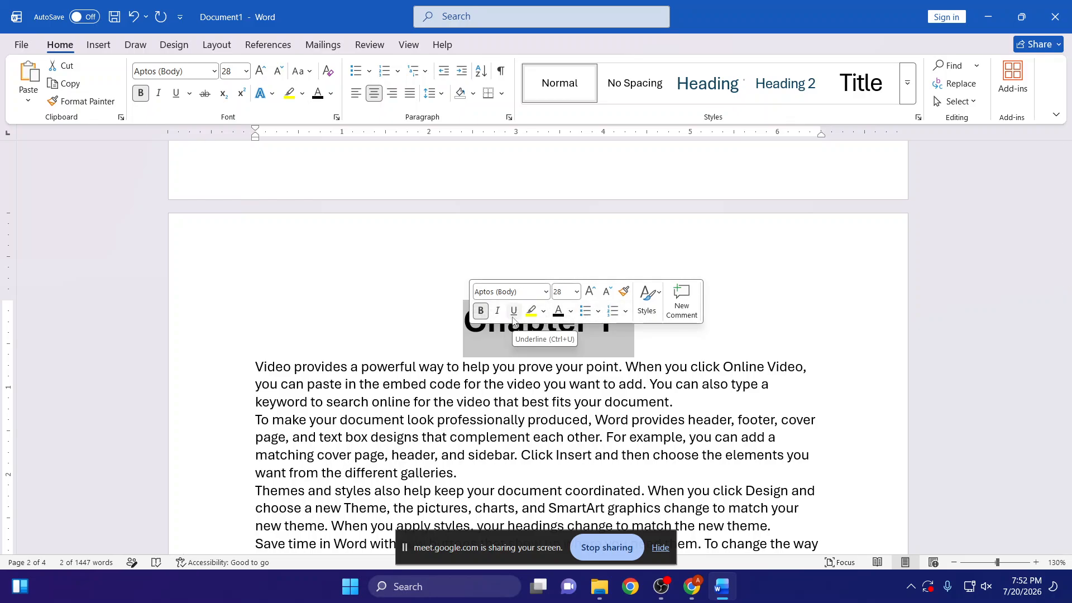
left_click(343, 324)
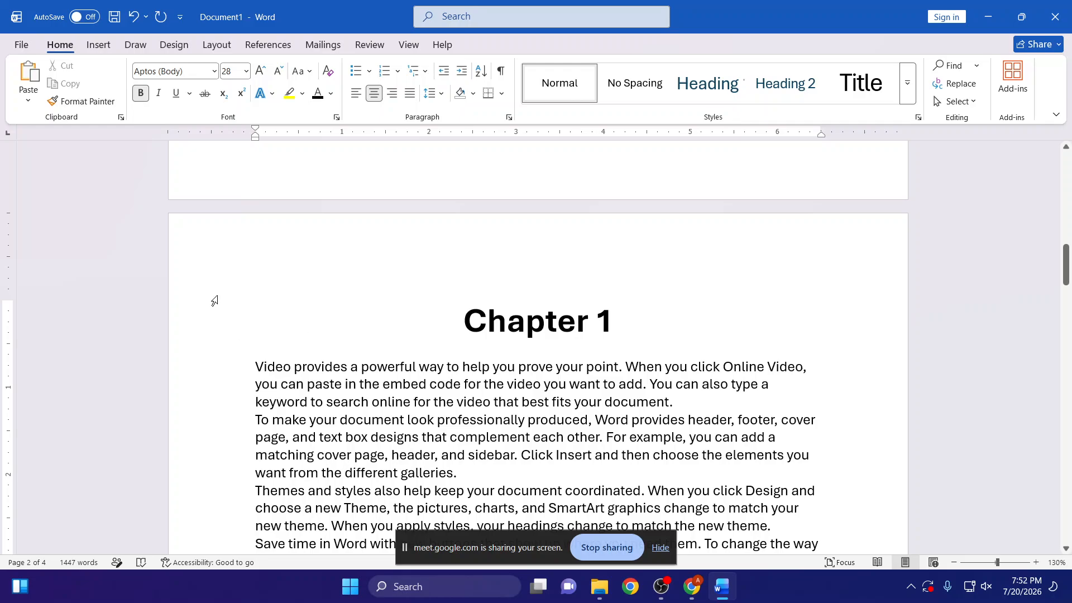
left_click(98, 45)
left_click(185, 79)
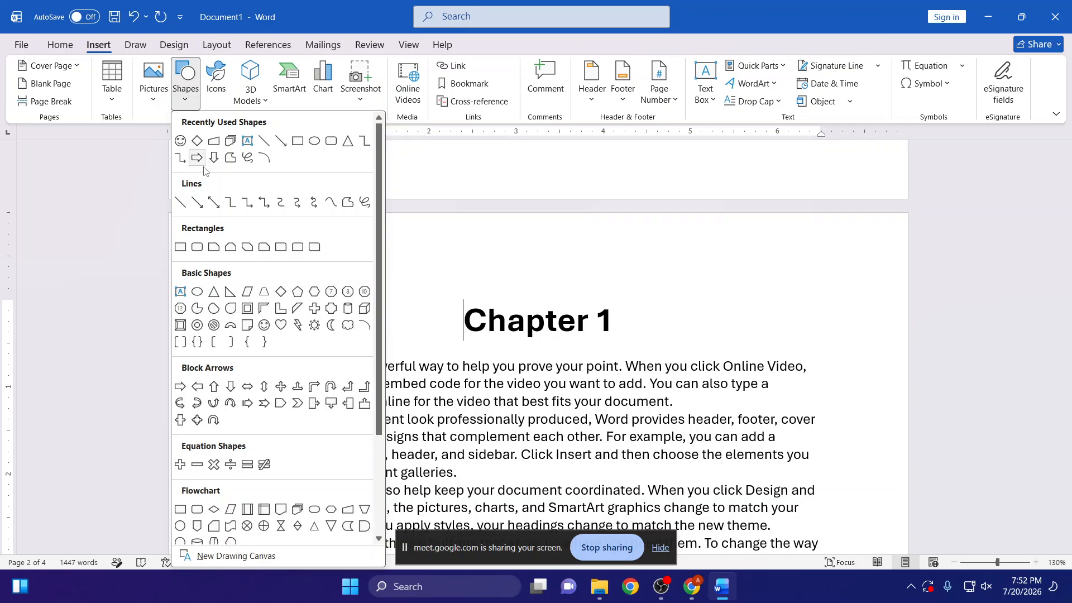
left_click(215, 388)
mouse_move(289, 257)
left_mouse_down()
mouse_move(328, 309)
mouse_move(350, 307)
mouse_move(366, 325)
mouse_move(327, 311)
mouse_move(321, 320)
left_mouse_up()
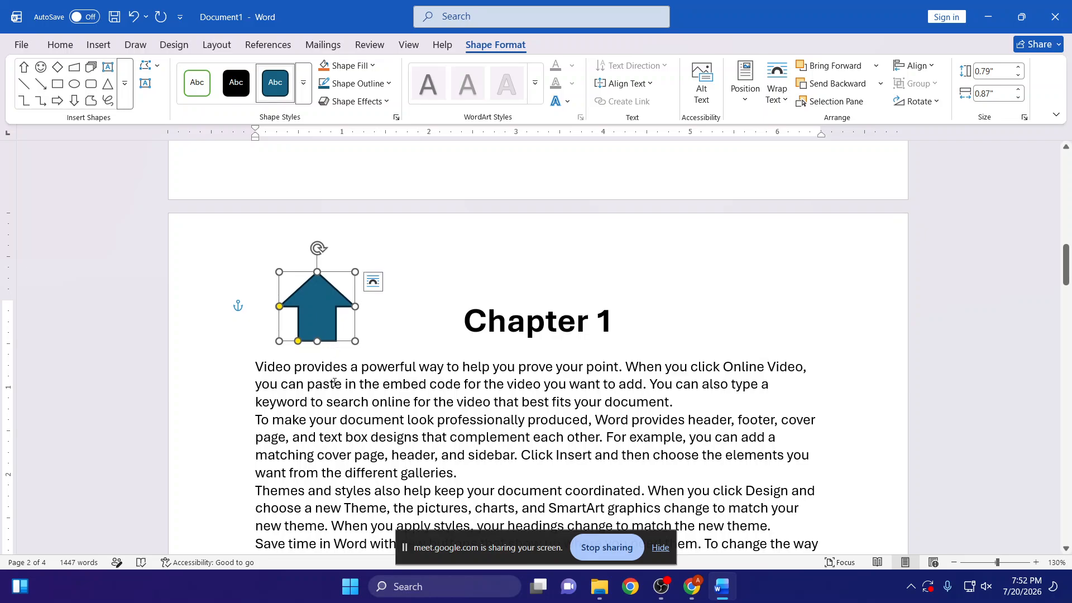
left_click(414, 325)
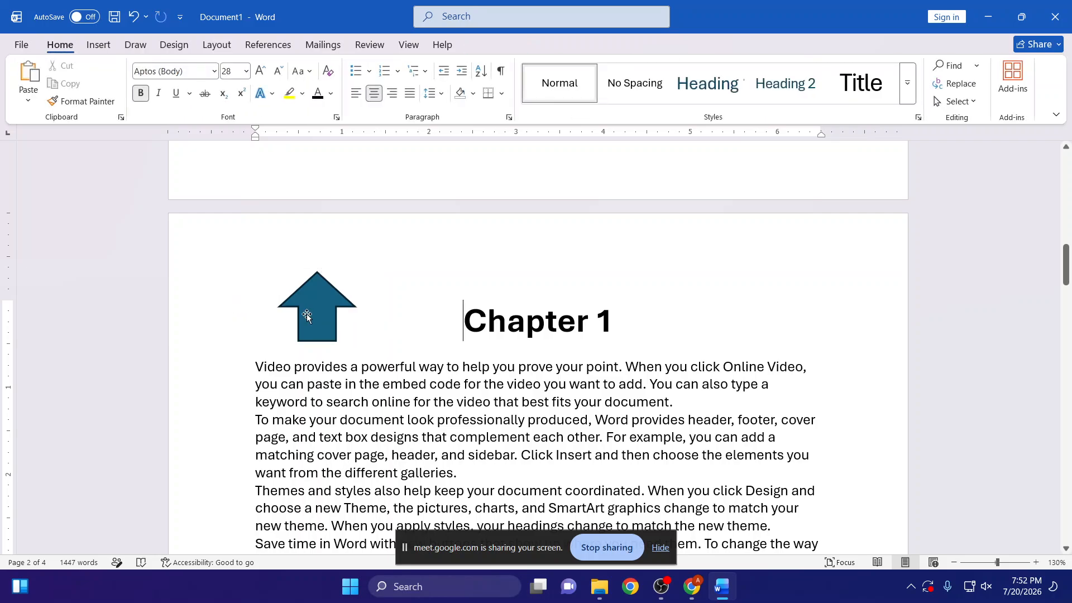
- Examine how the up arrow beside the Chapter 1 heading relates to the Index title and chapter list on the first page
left_click(306, 313)
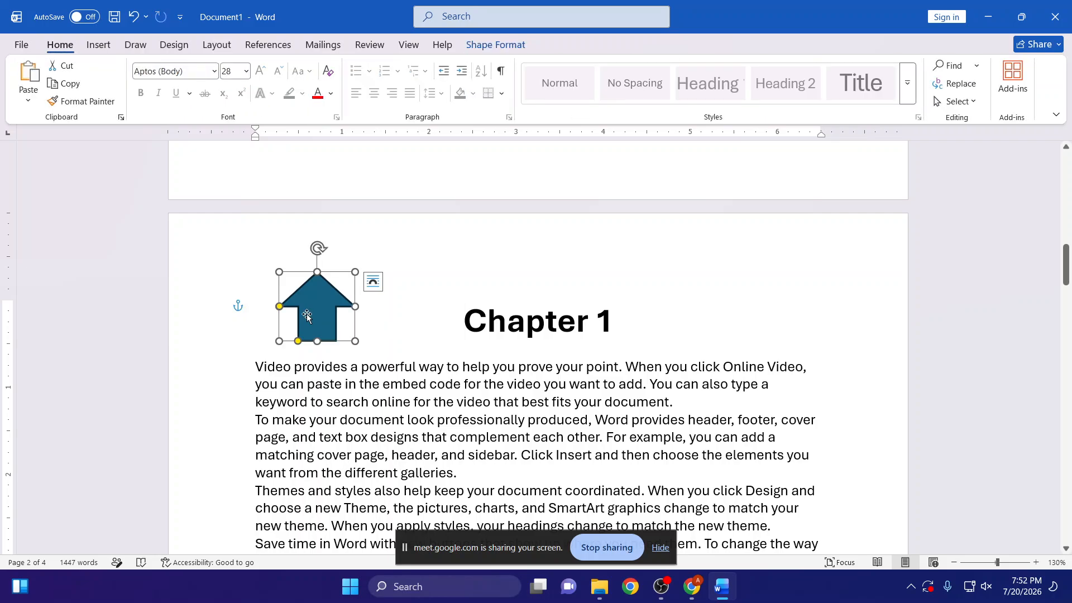
scroll(312, 313, "up", 10)
scroll(330, 325, "up", 2)
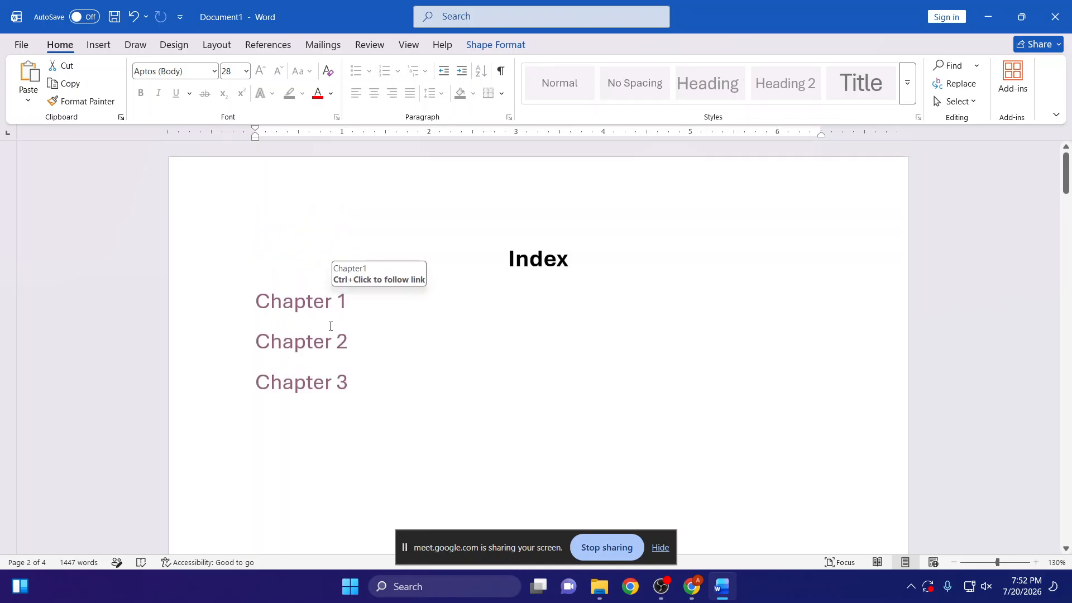
scroll(330, 327, "down", 5)
scroll(329, 327, "up", 2)
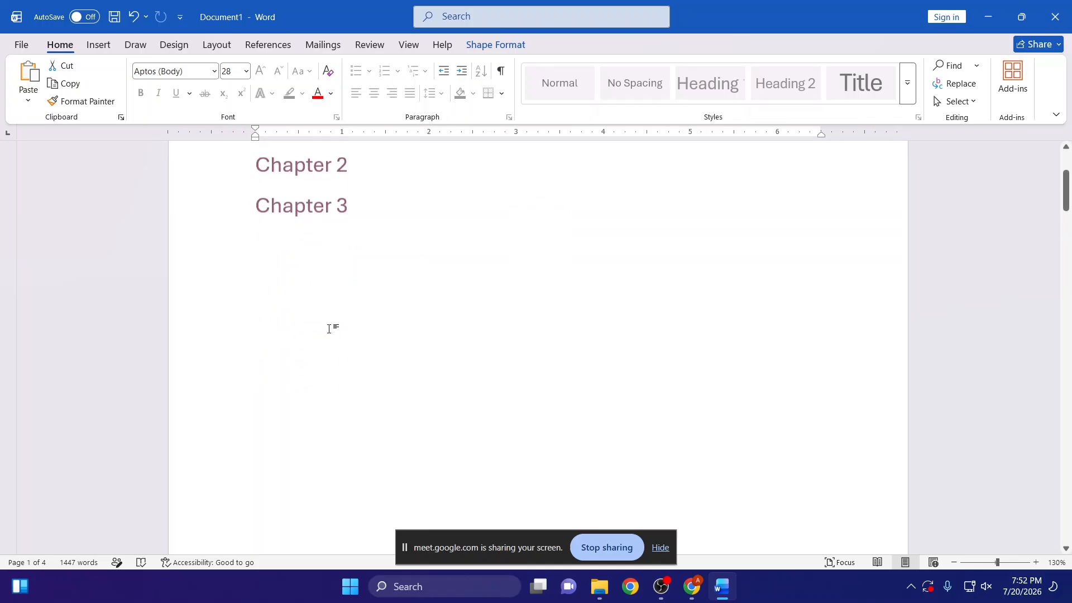
scroll(329, 329, "down", 3)
scroll(329, 329, "down", 10)
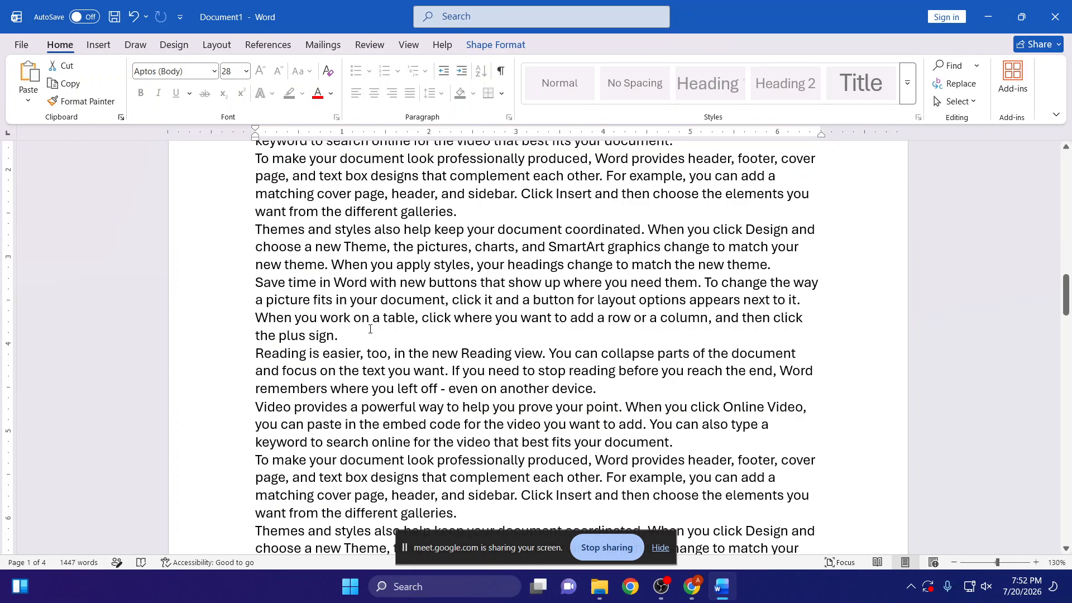
left_click_drag(256, 149, 519, 491)
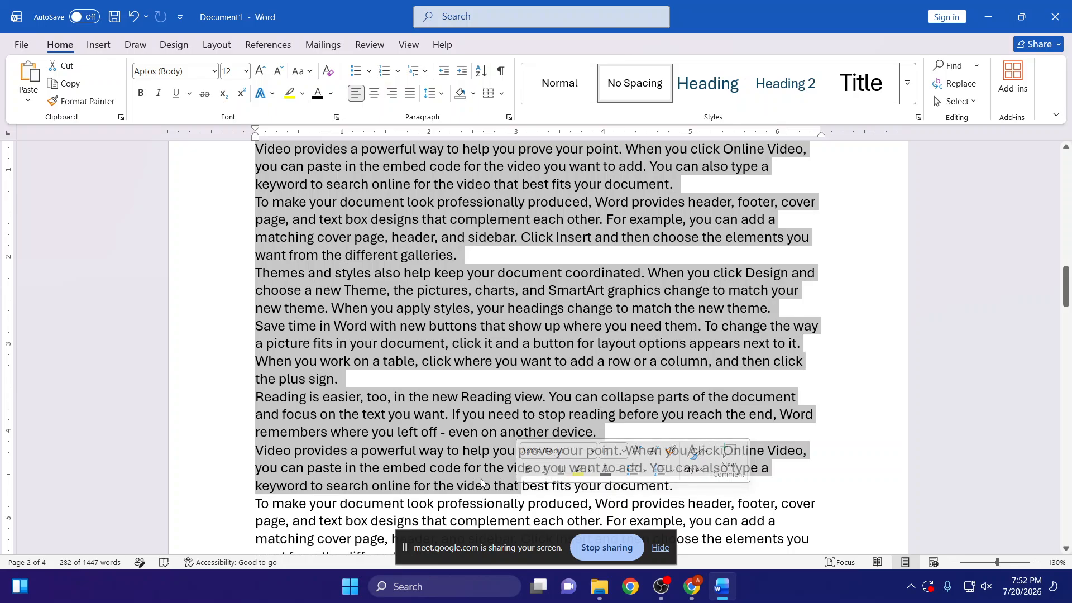
scroll(482, 480, "up", 15)
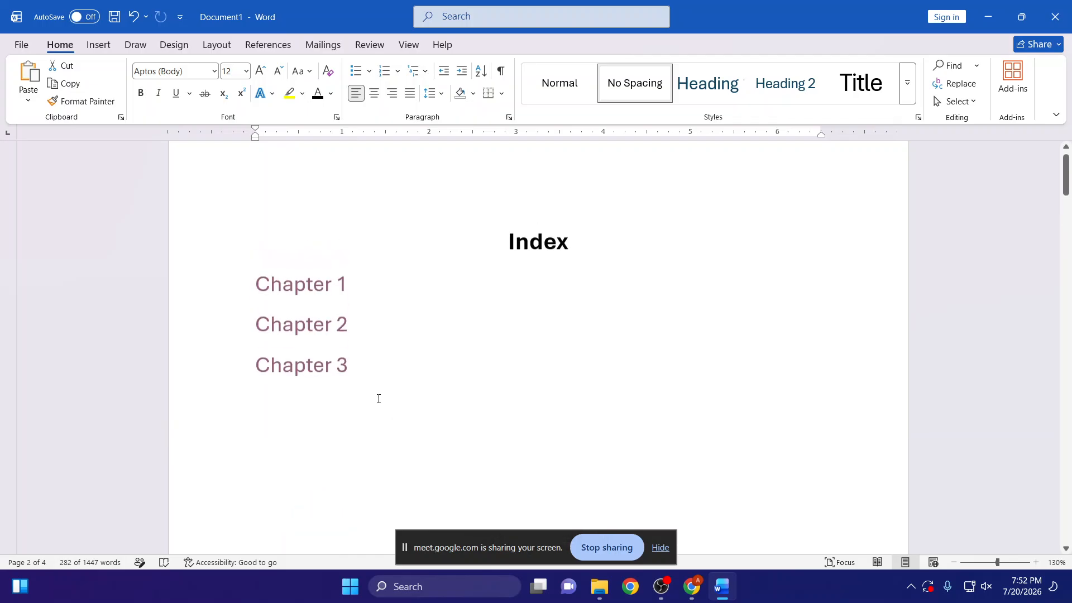
scroll(378, 399, "down", 10)
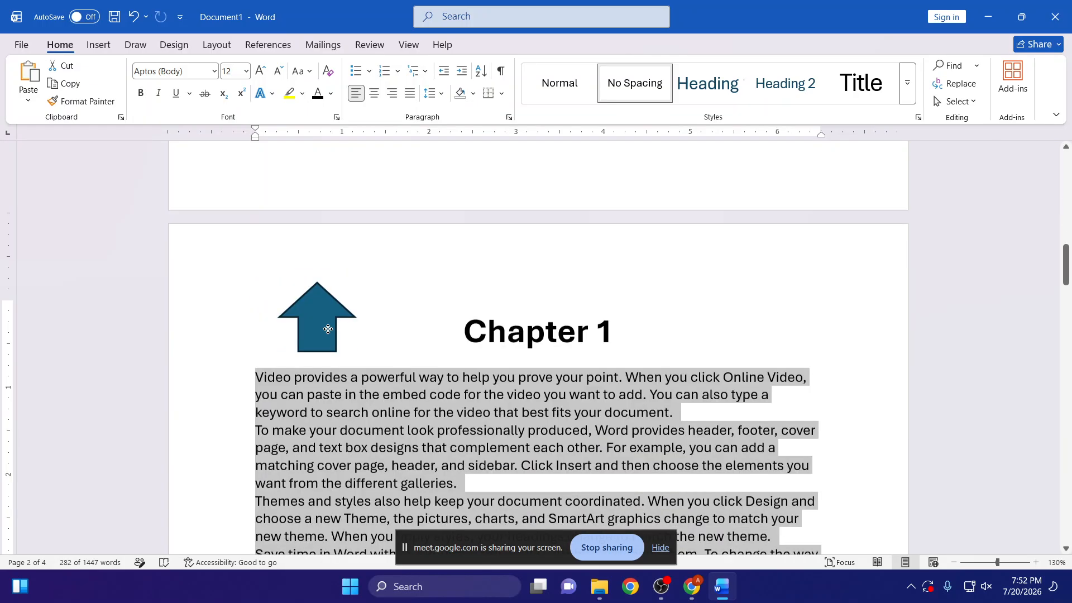
left_click(328, 328)
scroll(369, 455, "up", 8)
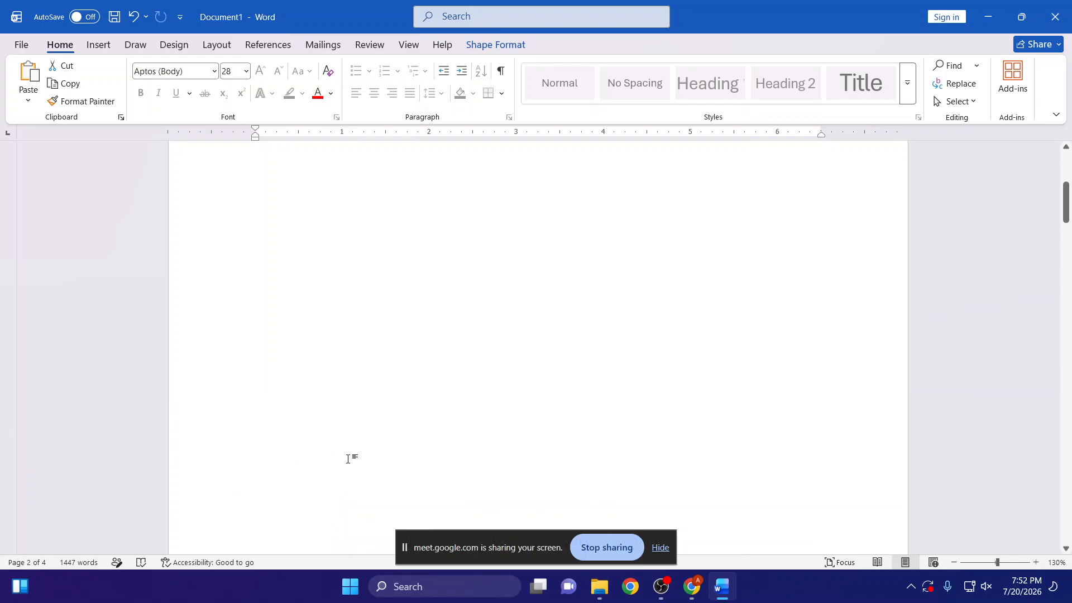
scroll(351, 462, "up", 3)
scroll(352, 458, "down", 11)
scroll(421, 346, "up", 11)
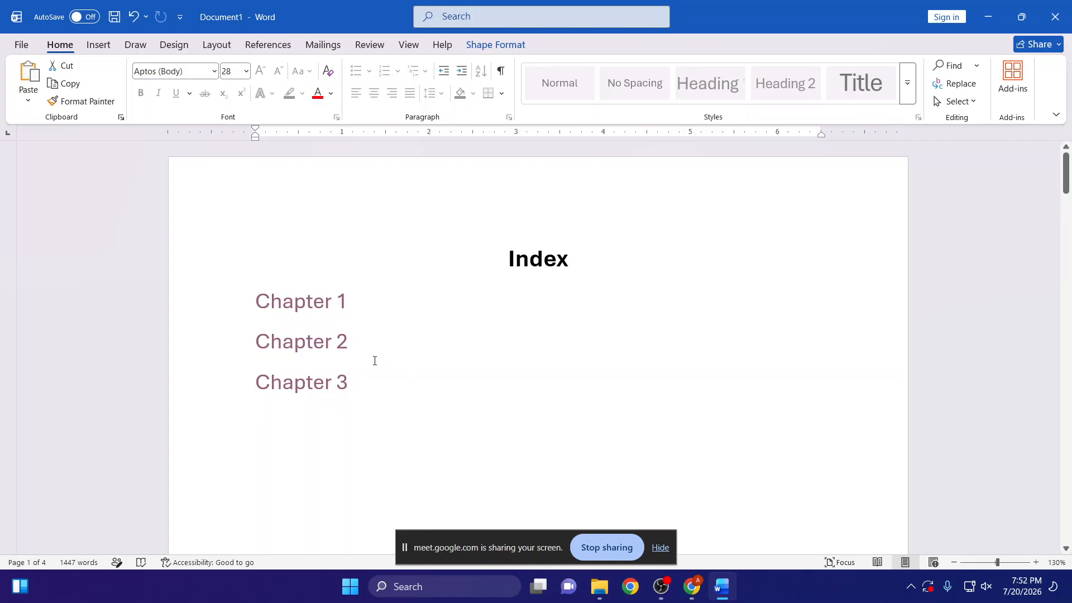
scroll(210, 399, "down", 11)
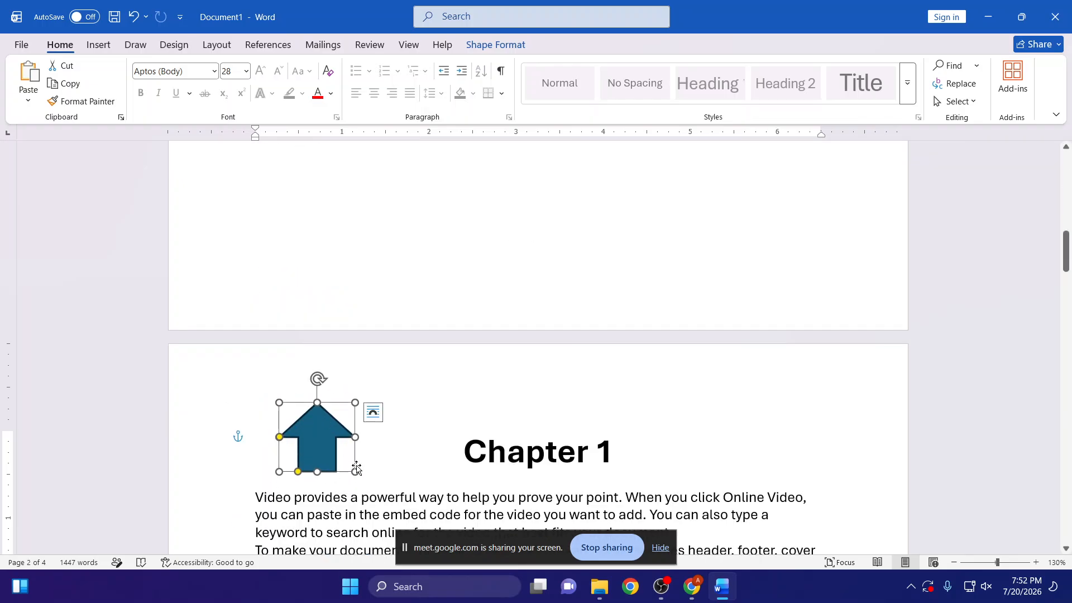
scroll(356, 470, "up", 11)
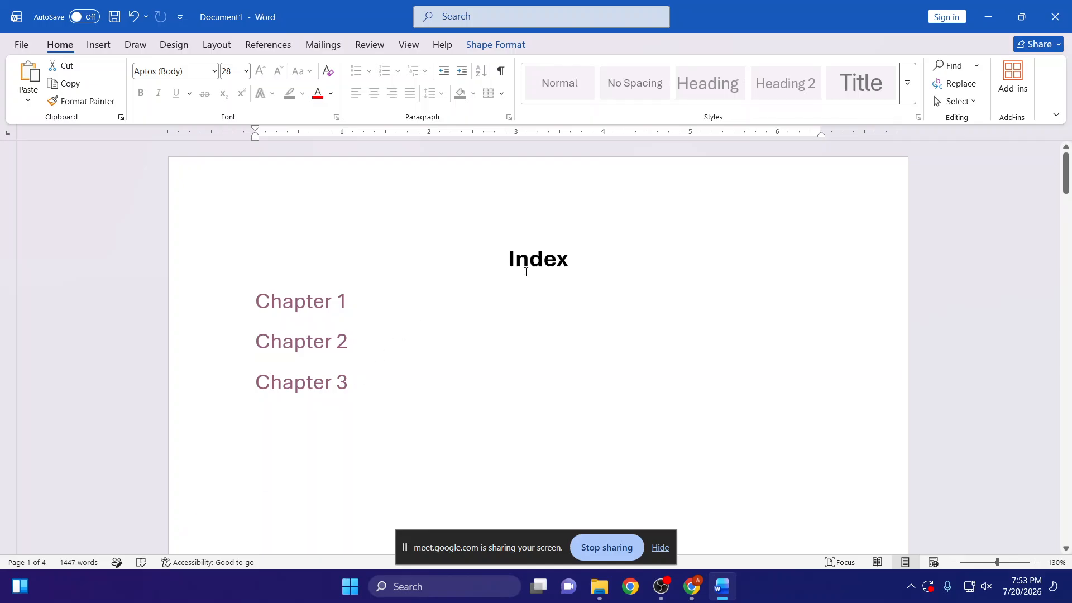
- Apply the Heading 1 style to the Index title and format it at size 28, bold and centred
left_click_drag(562, 267, 495, 273)
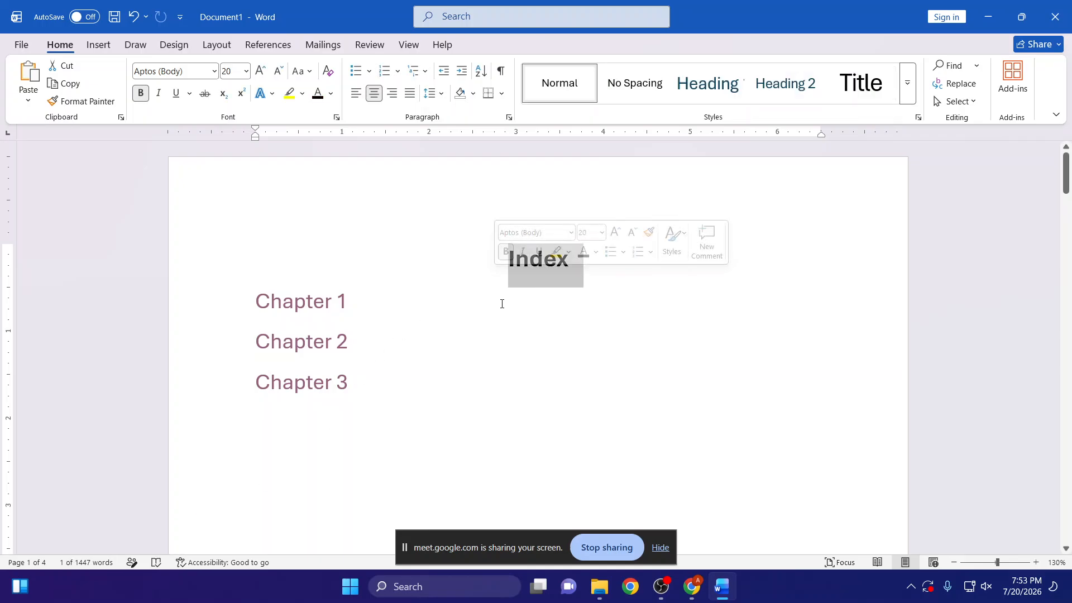
left_click(712, 88)
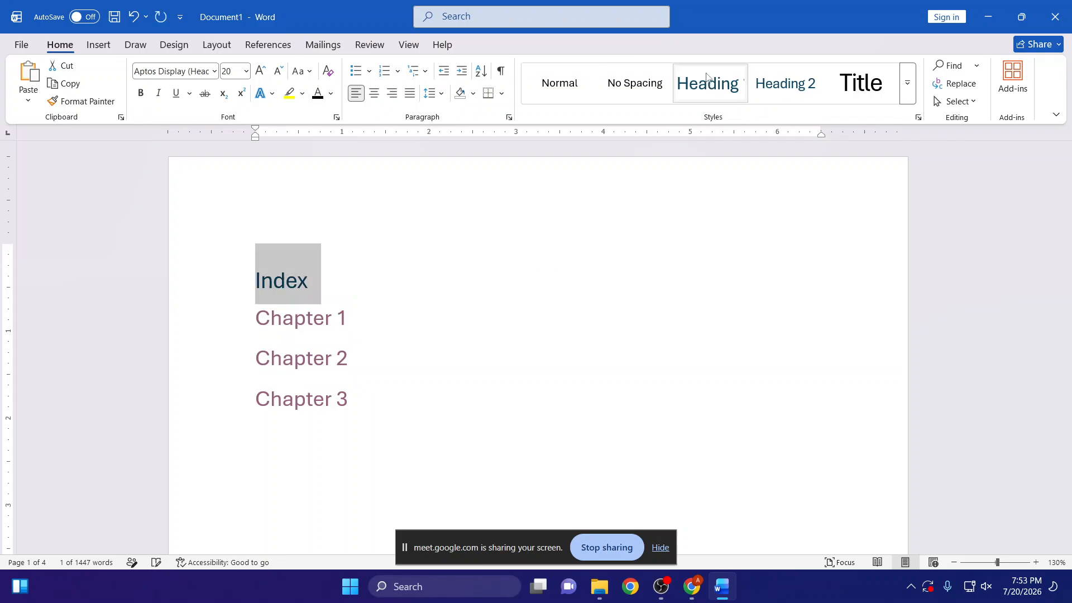
left_click(259, 71)
left_click(259, 71)
left_click(259, 70)
left_click(259, 71)
left_click(141, 93)
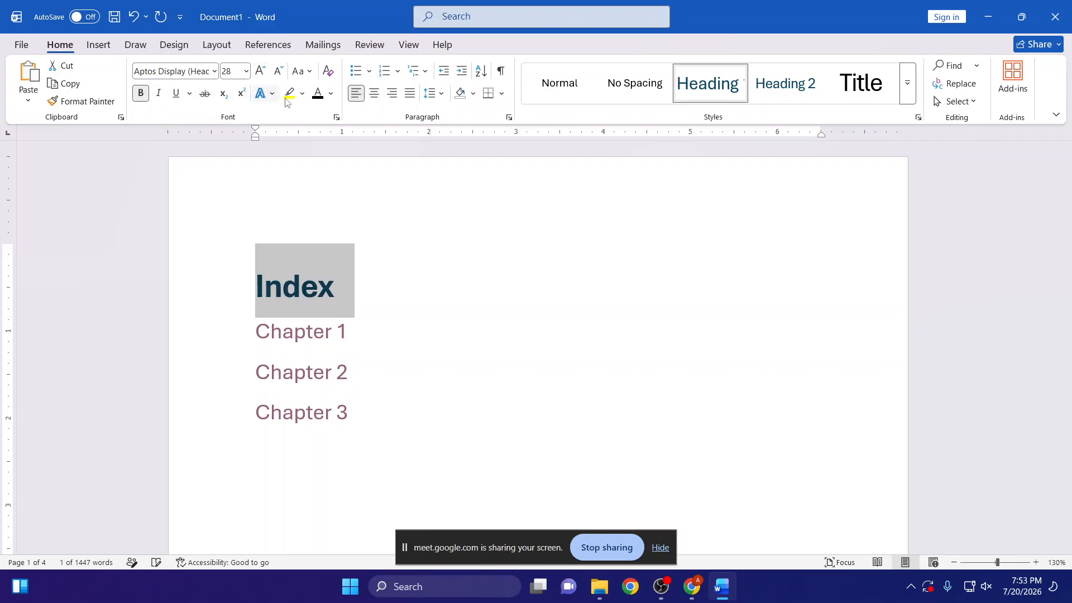
left_click(374, 93)
- Hyperlink the up arrow beside the Chapter 1 heading to the Index heading in this document
scroll(501, 263, "down", 10)
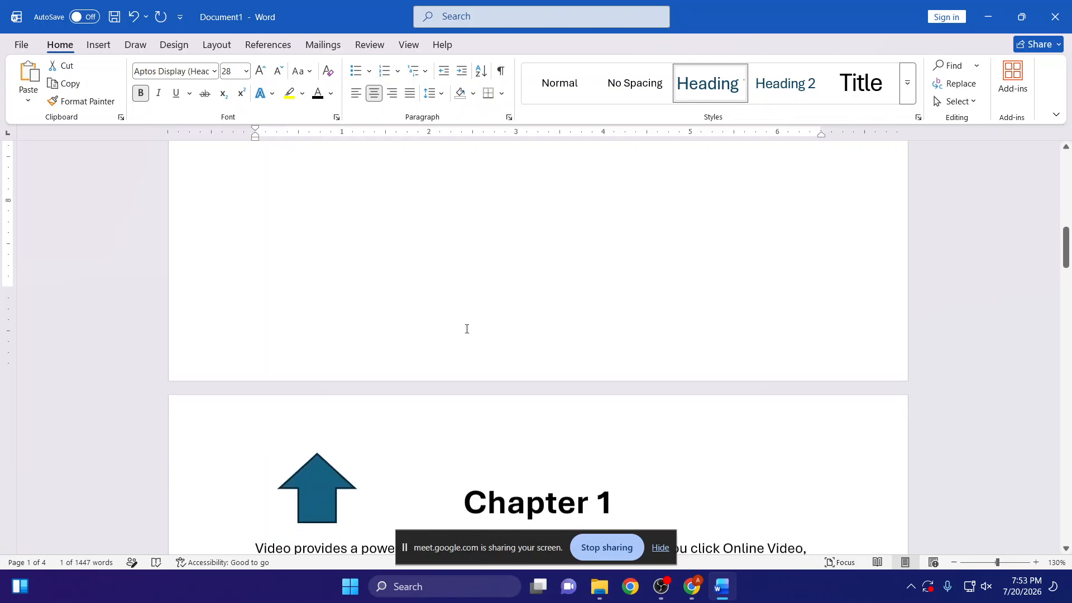
left_click(332, 404)
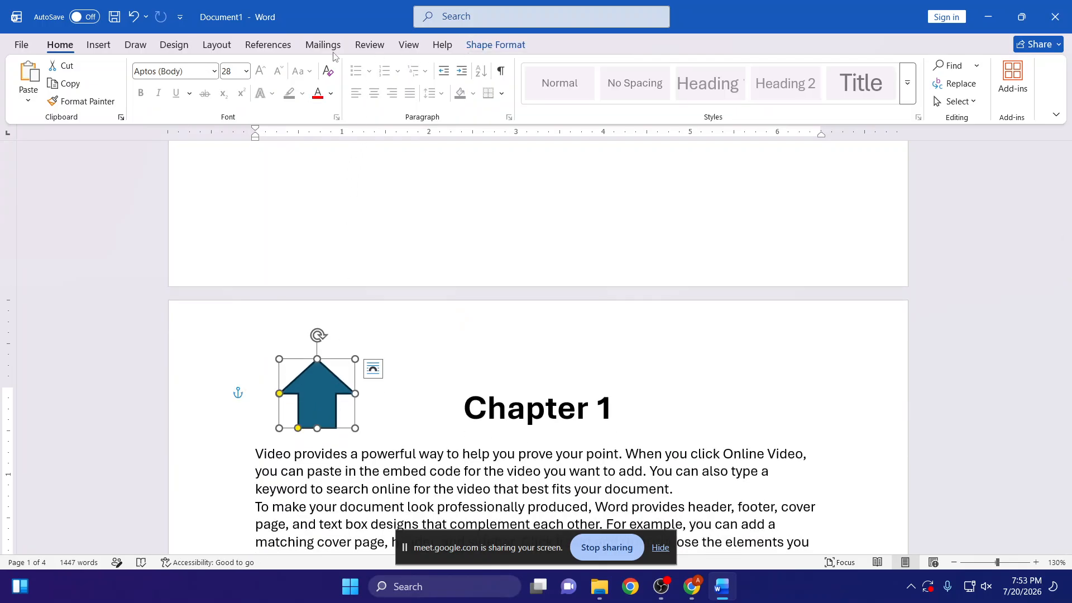
key("ctrl+k")
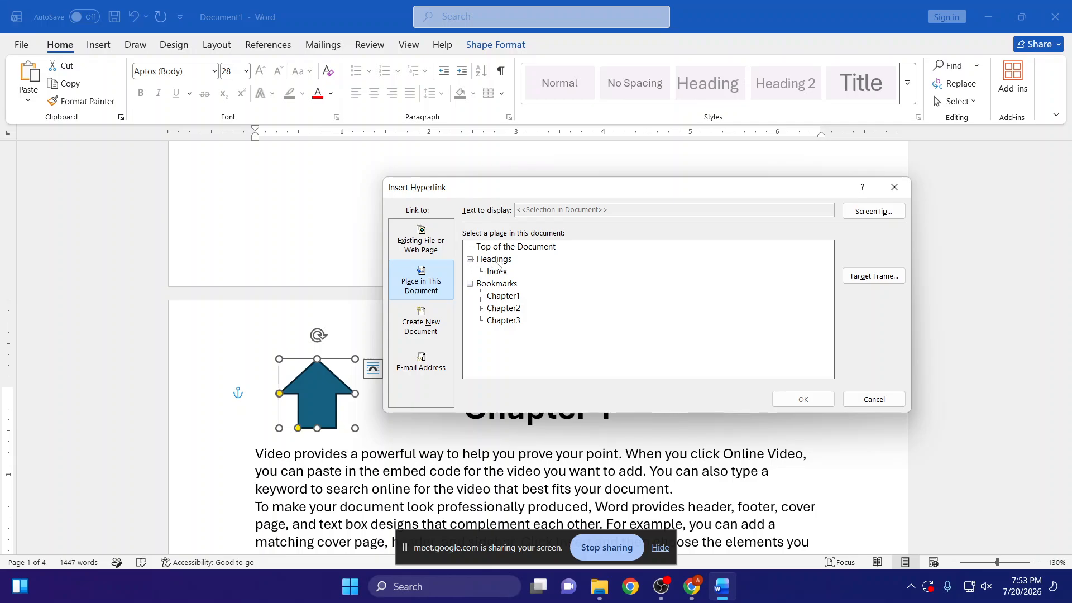
left_click(497, 276)
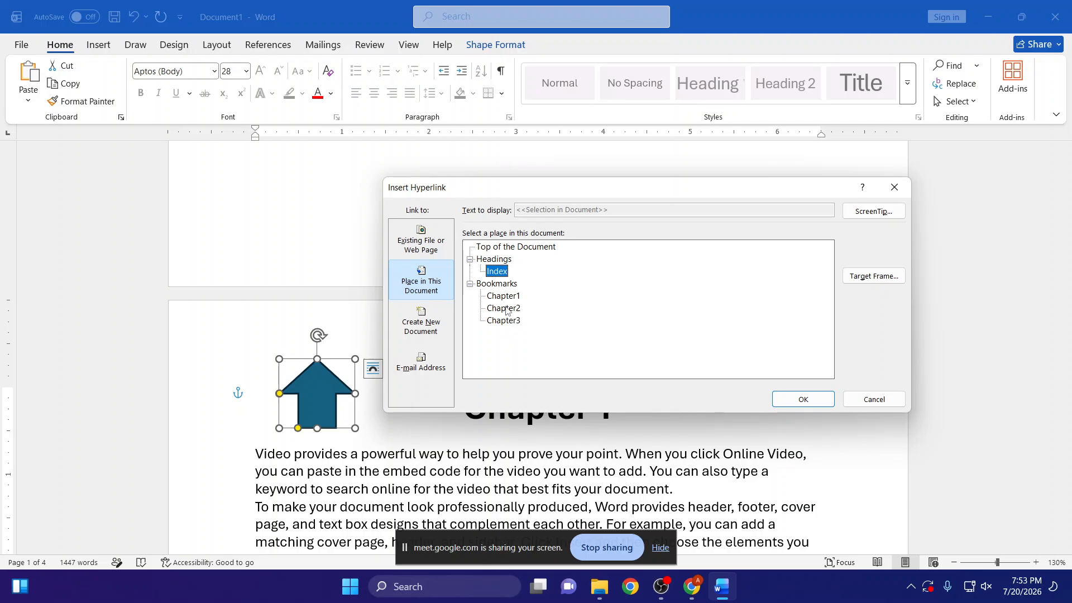
left_click(796, 398)
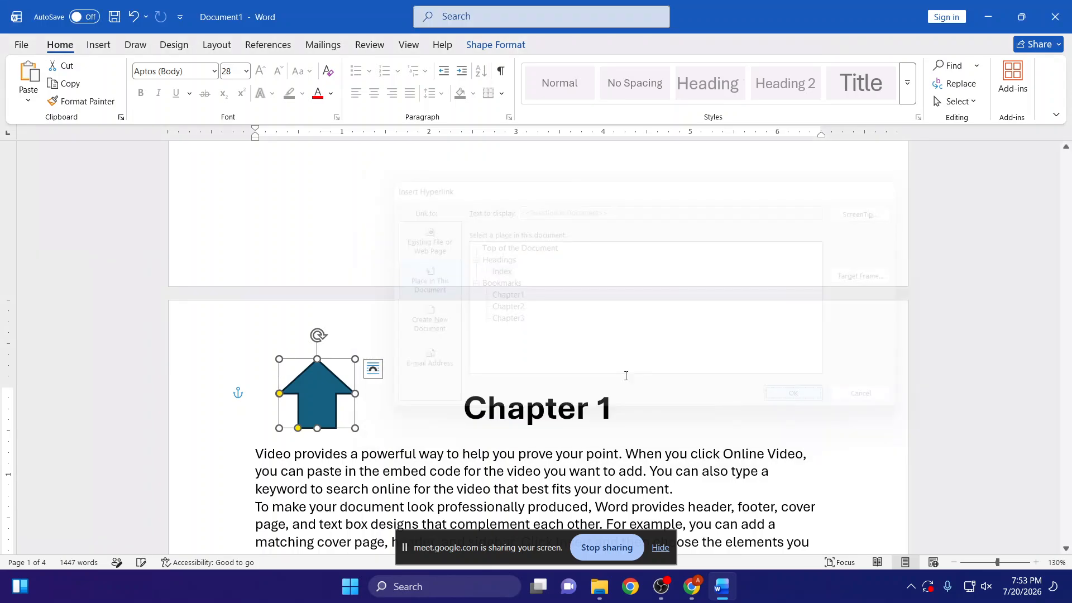
- Test the arrow's link to the Index and the Chapter 1 link back to its heading
scroll(530, 385, "up", 1)
left_click(430, 416)
left_click(313, 442, "ctrl")
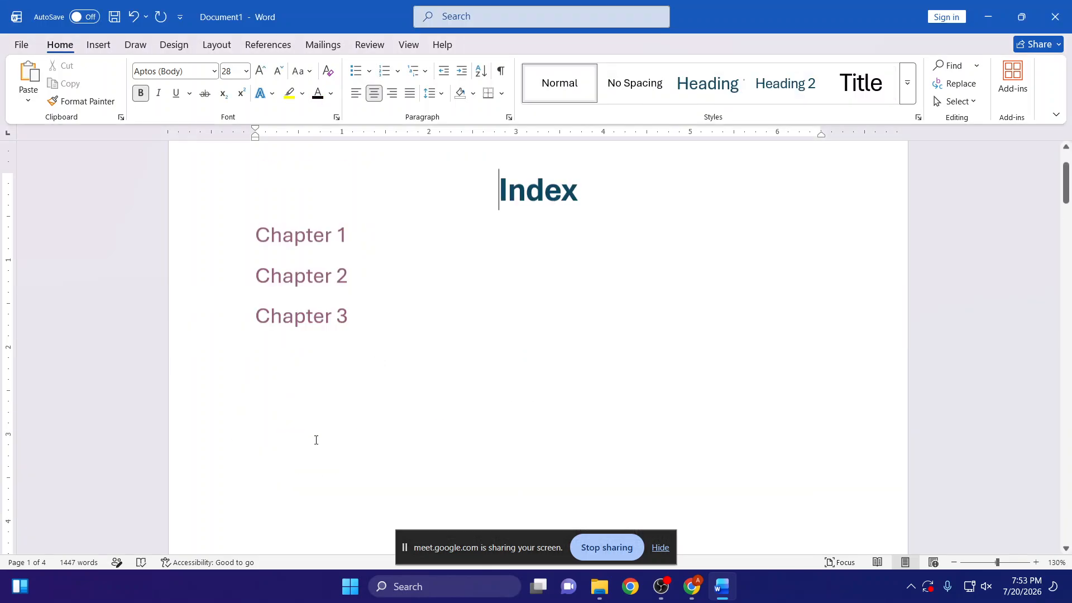
left_click(306, 260, "ctrl")
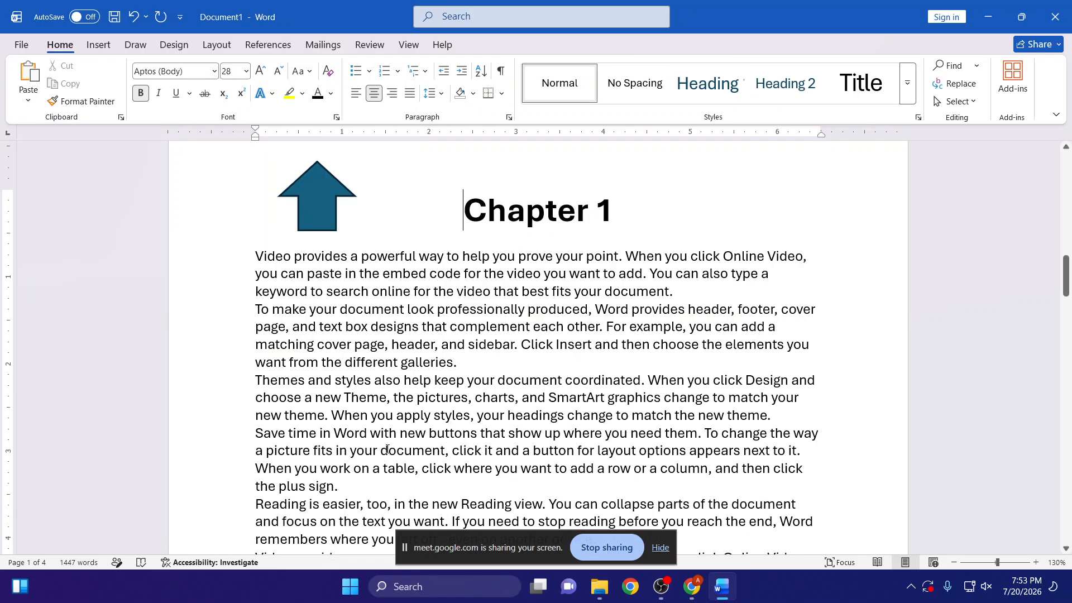
left_click(332, 228, "ctrl")
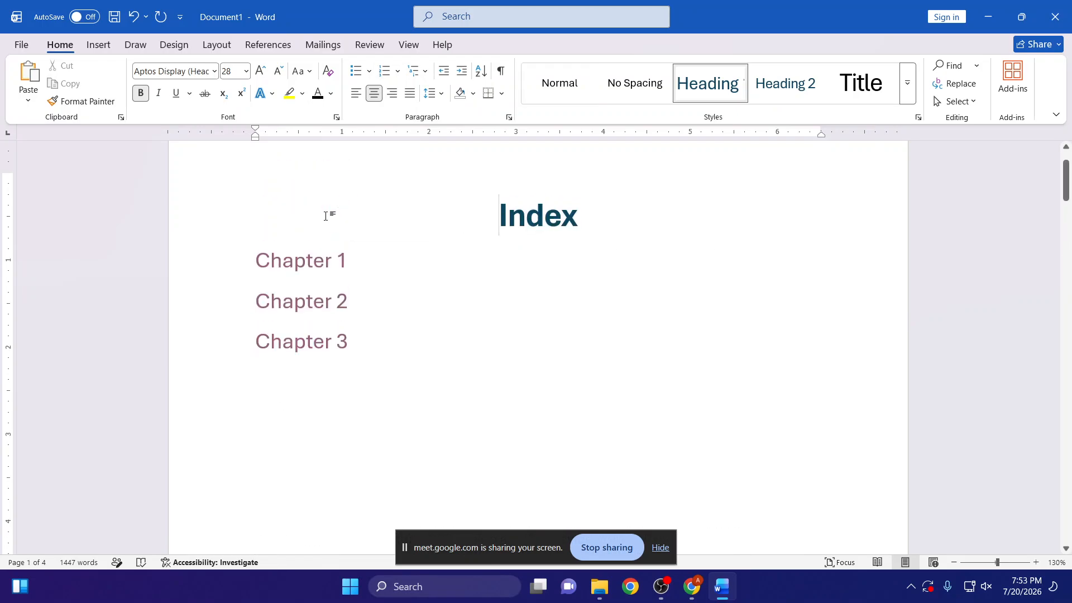
- Copy the linked up arrow from Chapter 1 and place the copy beside the Chapter 2 heading
scroll(326, 216, "down", 15)
left_click(330, 314)
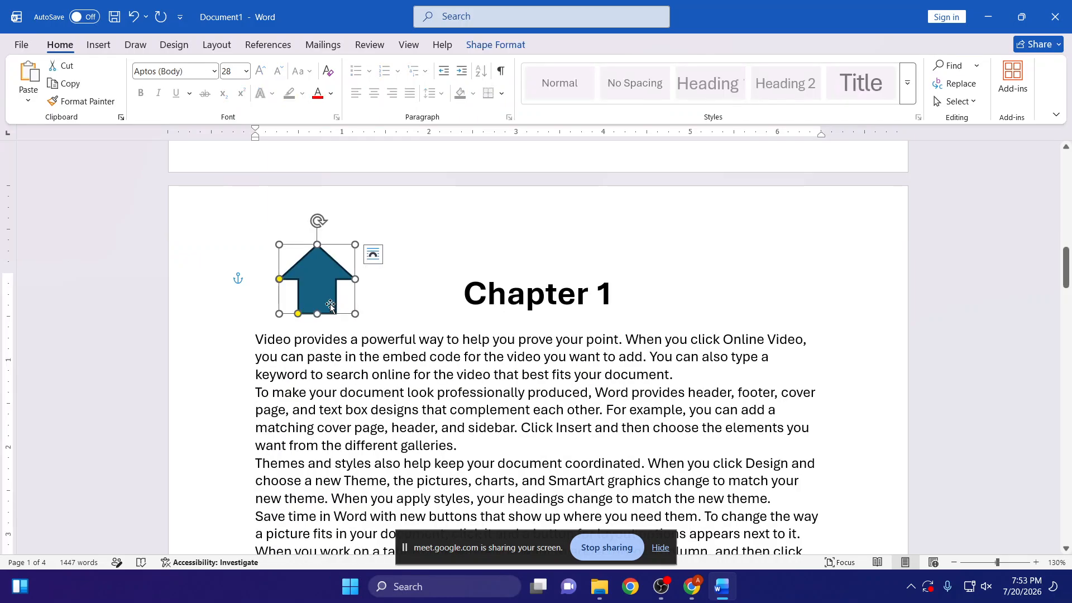
scroll(330, 304, "down", 10)
left_click(316, 250)
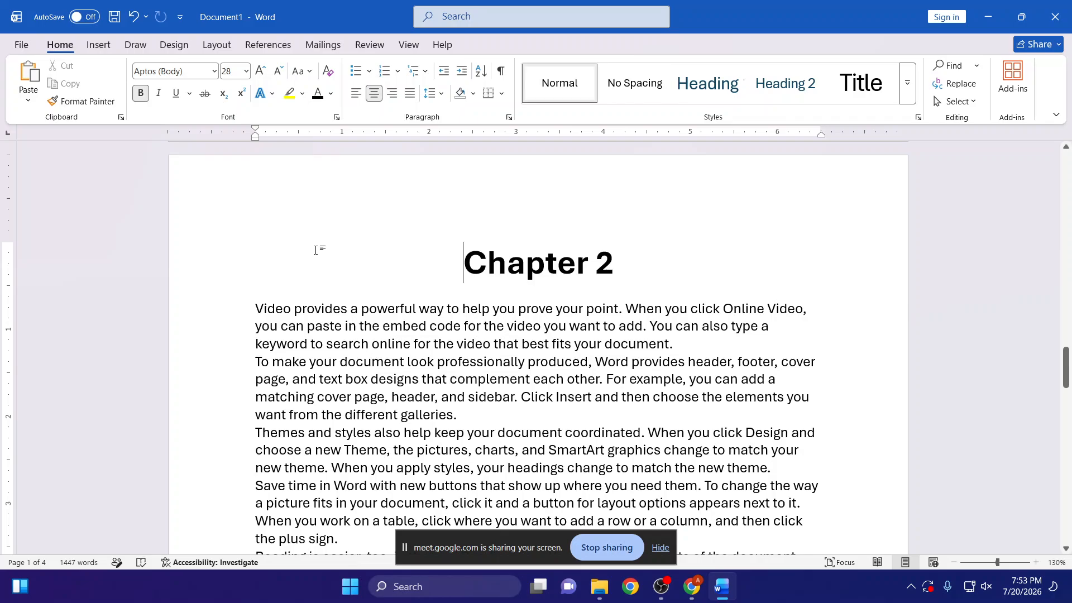
key("ctrl+v")
scroll(329, 303, "down", 3)
scroll(313, 263, "up", 2)
left_click_drag(294, 196, 294, 159)
- Paste another copy of the linked up arrow and position it beside the Chapter 3 heading
scroll(312, 295, "down", 10)
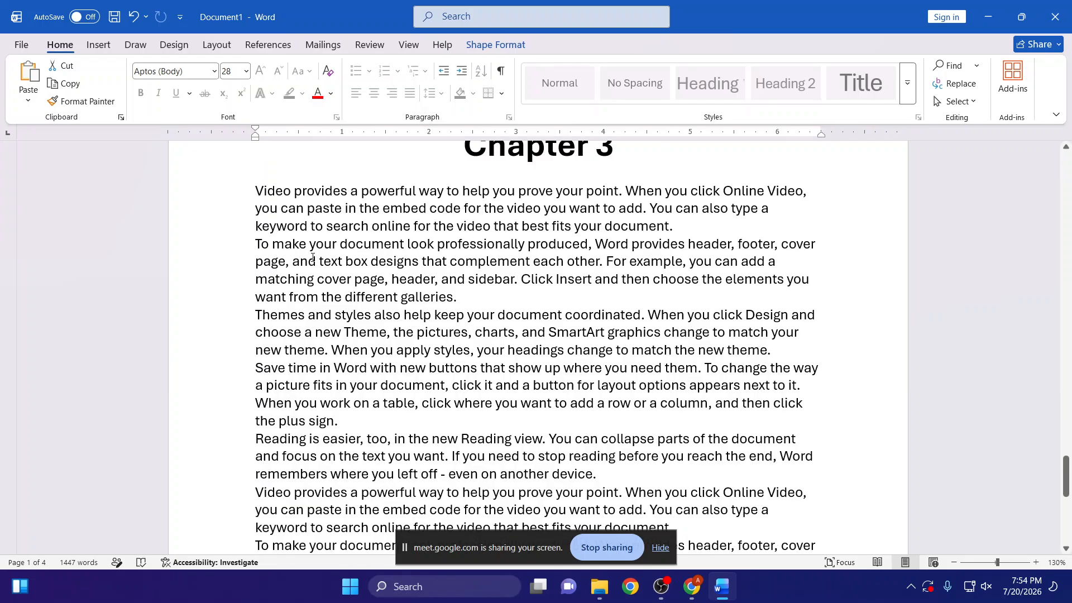
scroll(316, 203, "up", 2)
left_click(313, 213)
key("ctrl+v")
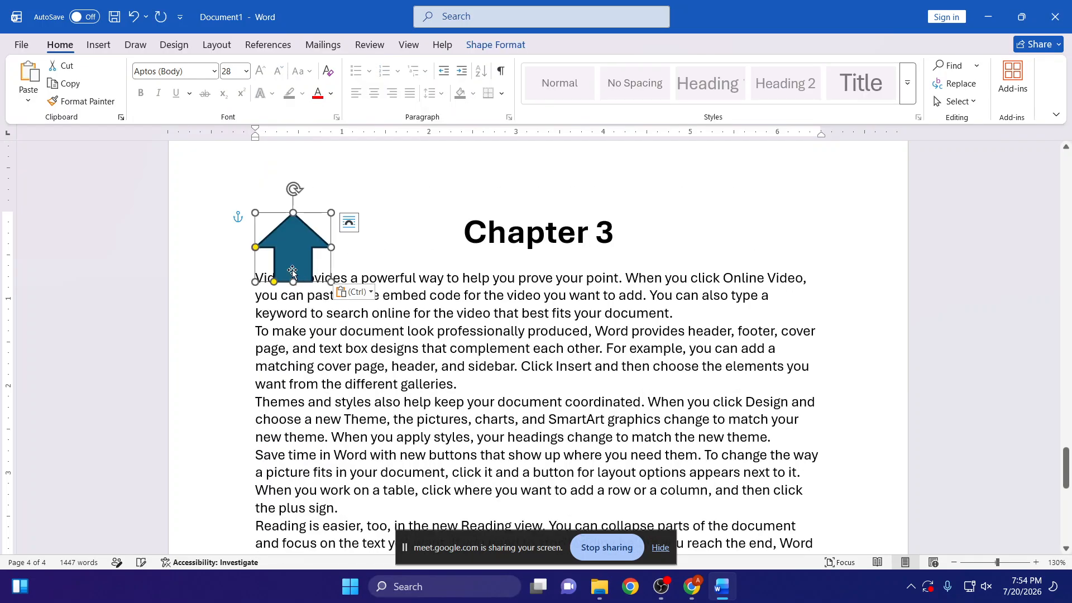
left_click_drag(297, 265, 299, 226)
scroll(301, 312, "up", 4)
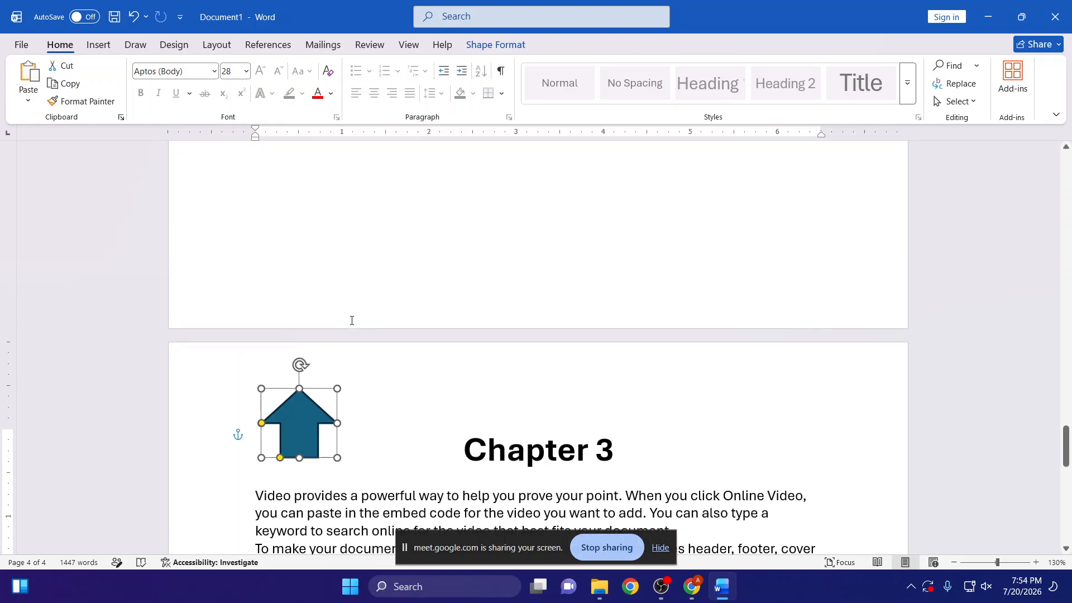
key("Escape")
- Test the Chapter 3, Chapter 2 and Chapter 1 links, returning to the Index with the arrow beside each heading
scroll(318, 469, "up", 20)
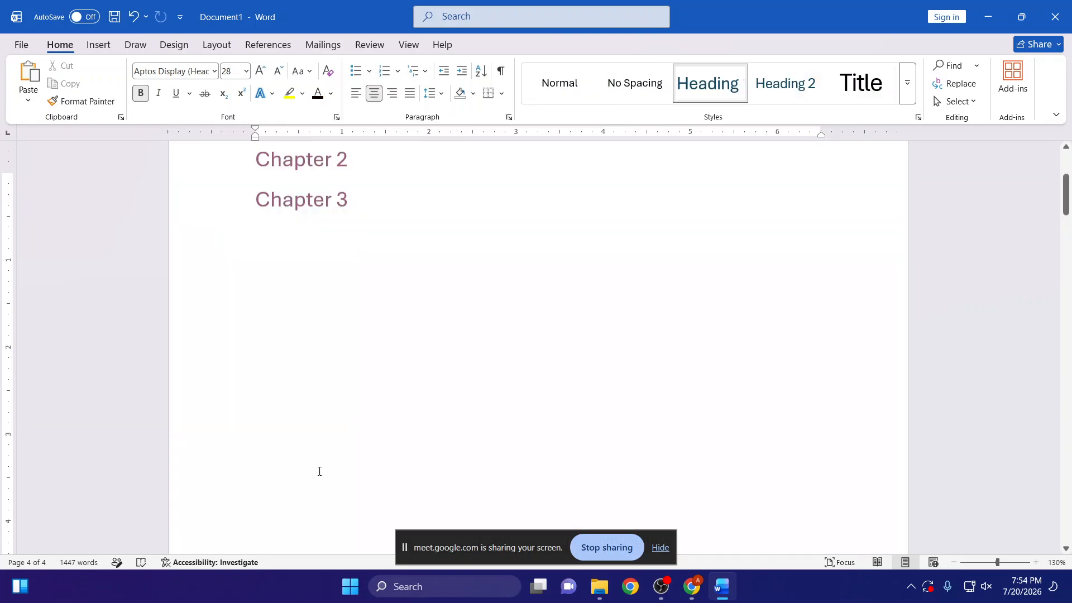
left_click(330, 346, "ctrl")
left_click(309, 211, "ctrl")
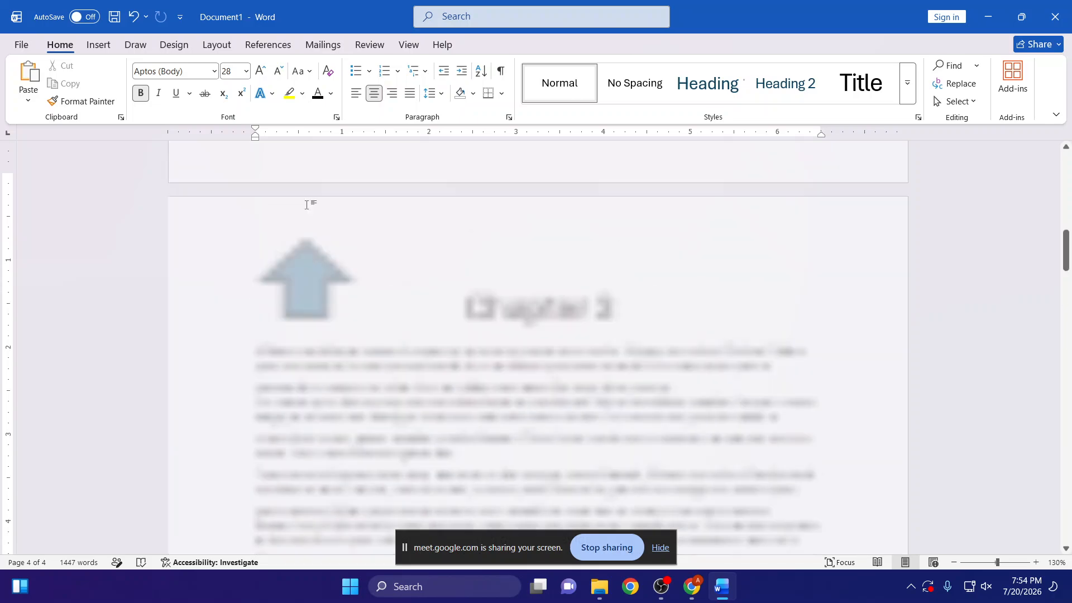
left_click(311, 307, "ctrl")
left_click(279, 232, "ctrl")
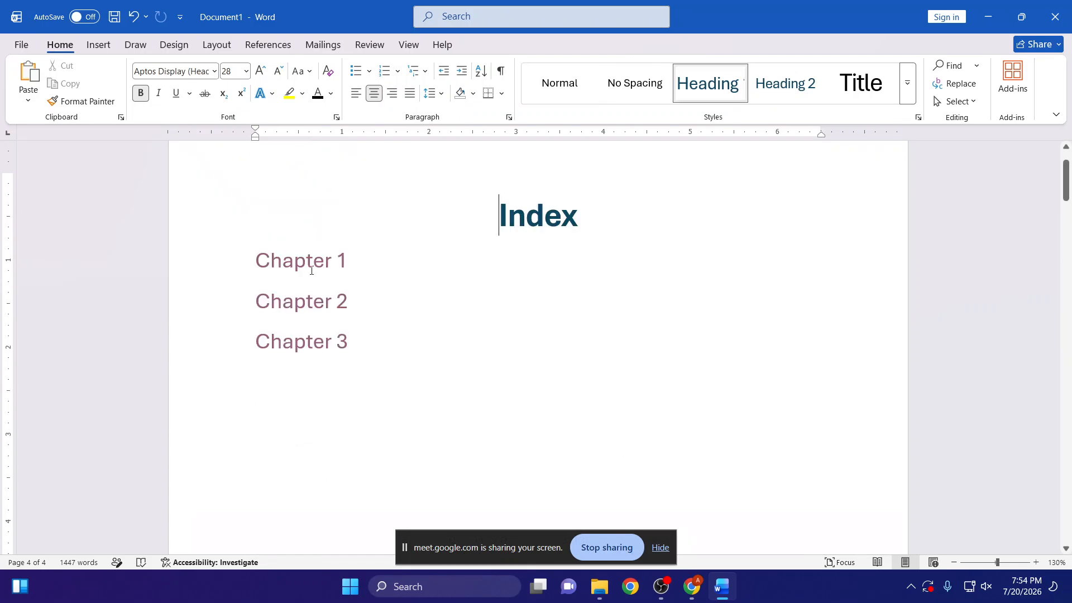
left_click(316, 266, "ctrl")
left_click(311, 217, "ctrl")
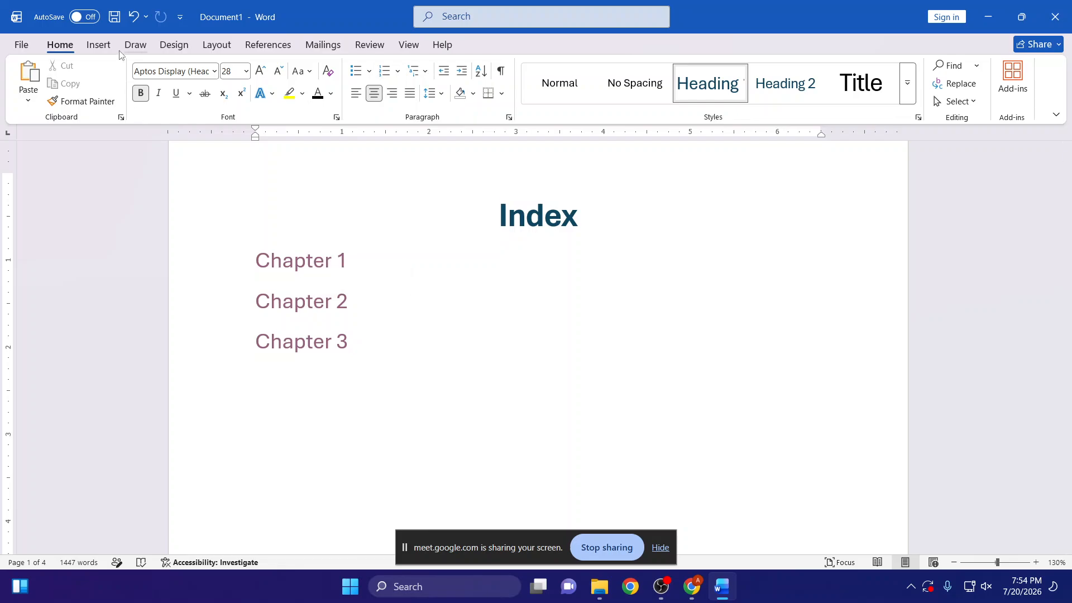
- Delete the Index title and chapter links, and clear all remaining content from the document
left_click(99, 45)
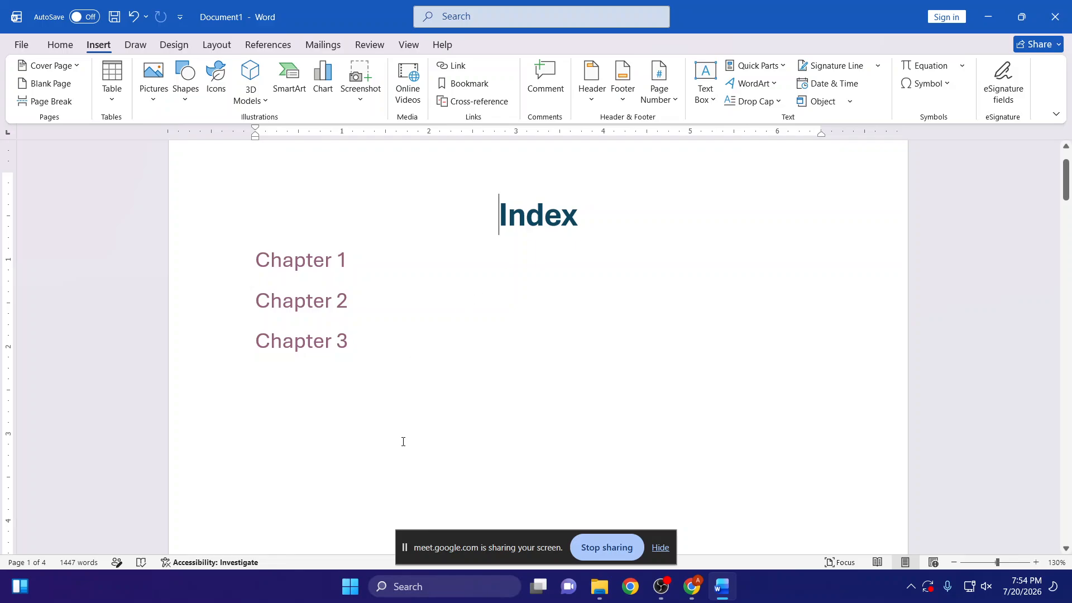
left_click_drag(403, 442, 409, 149)
key("Delete")
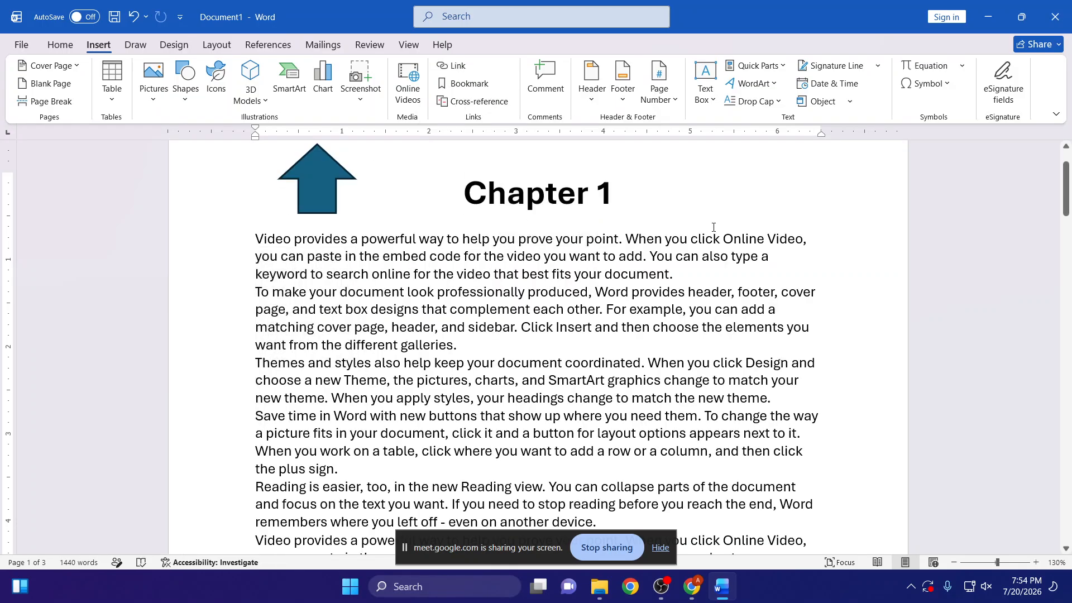
key("ctrl+a")
key("Delete")
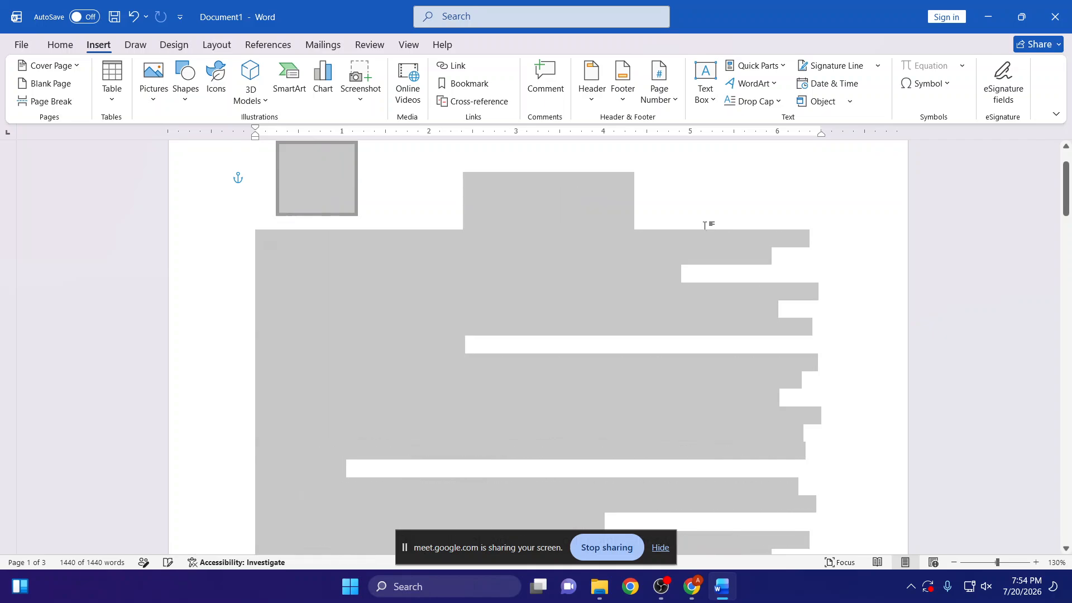